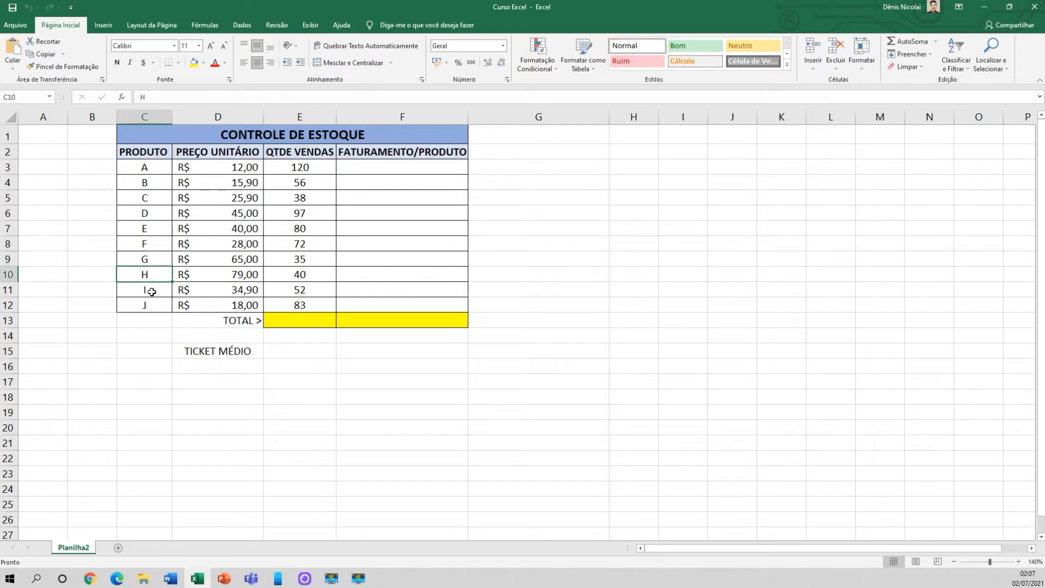
- Review the stock table's products, unit prices, sales quantities, FATURAMENTO/PRODUTO column, TOTAL cells and TICKET MÉDIO label
left_click(150, 307)
left_click(216, 165)
left_click(146, 166)
left_click(219, 166)
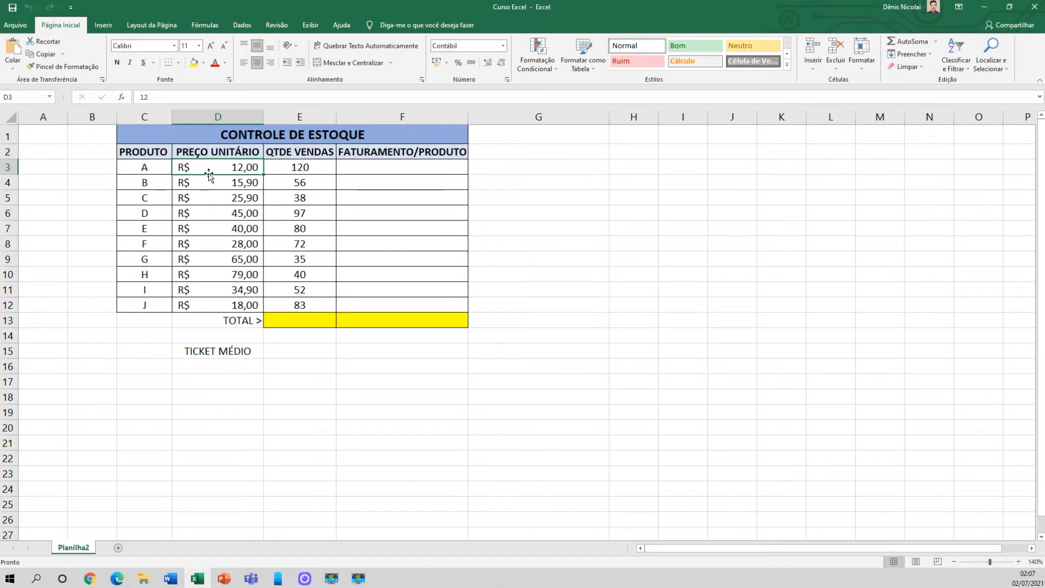
left_click(301, 175)
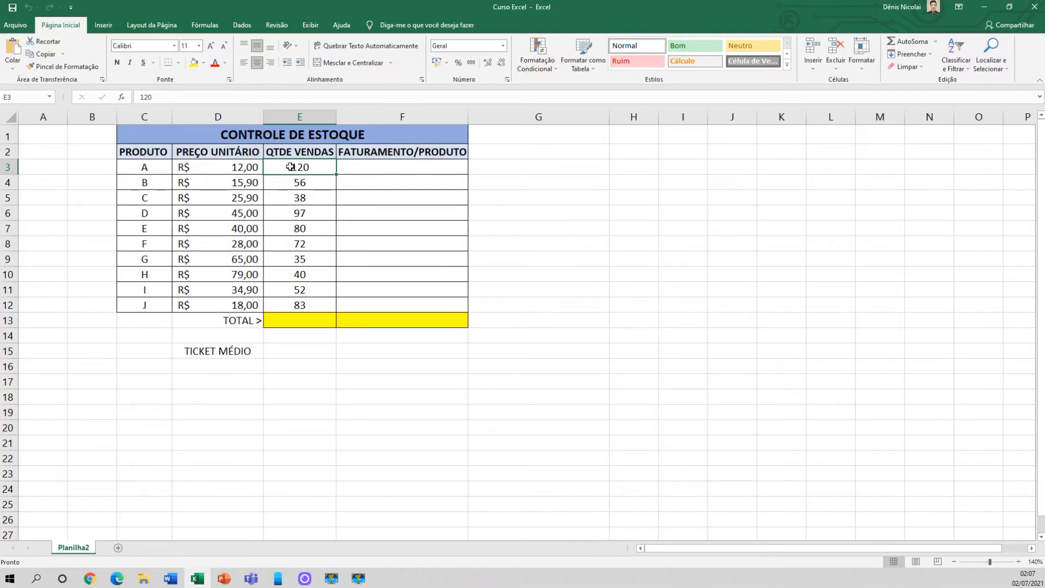
left_click(375, 155)
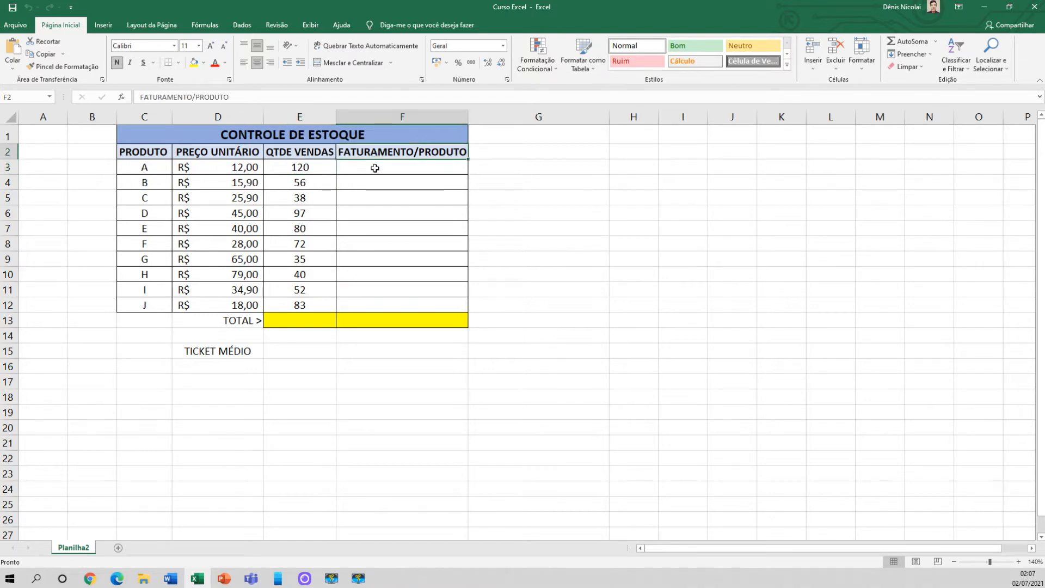
left_click(375, 168)
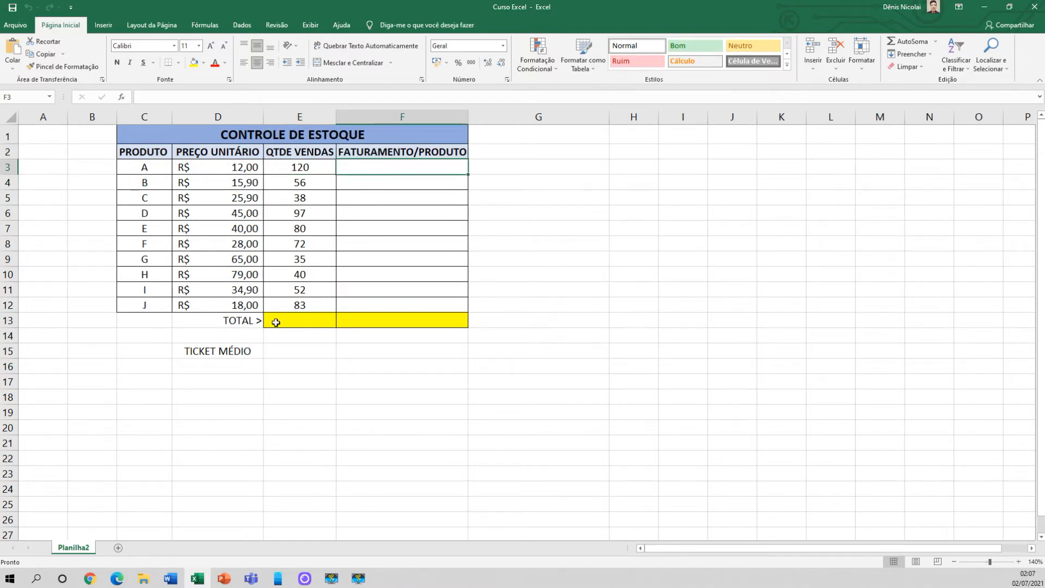
left_click(293, 318)
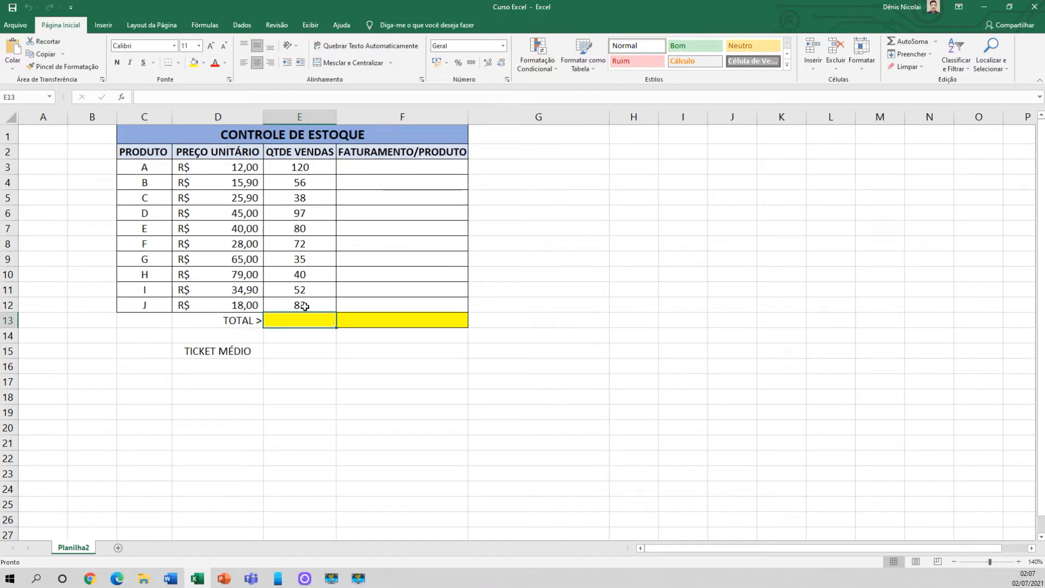
left_click(387, 323)
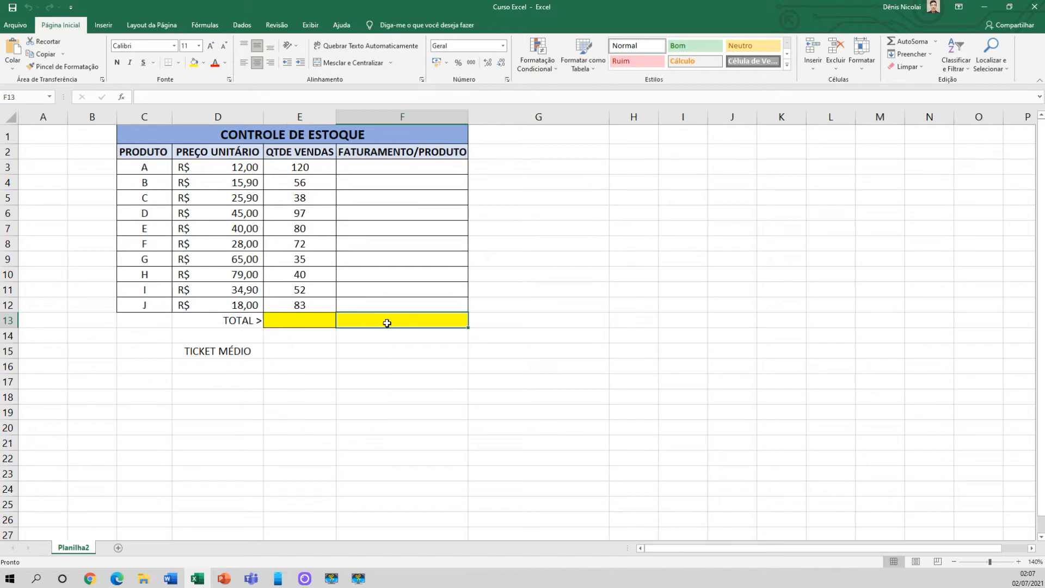
left_click(233, 352)
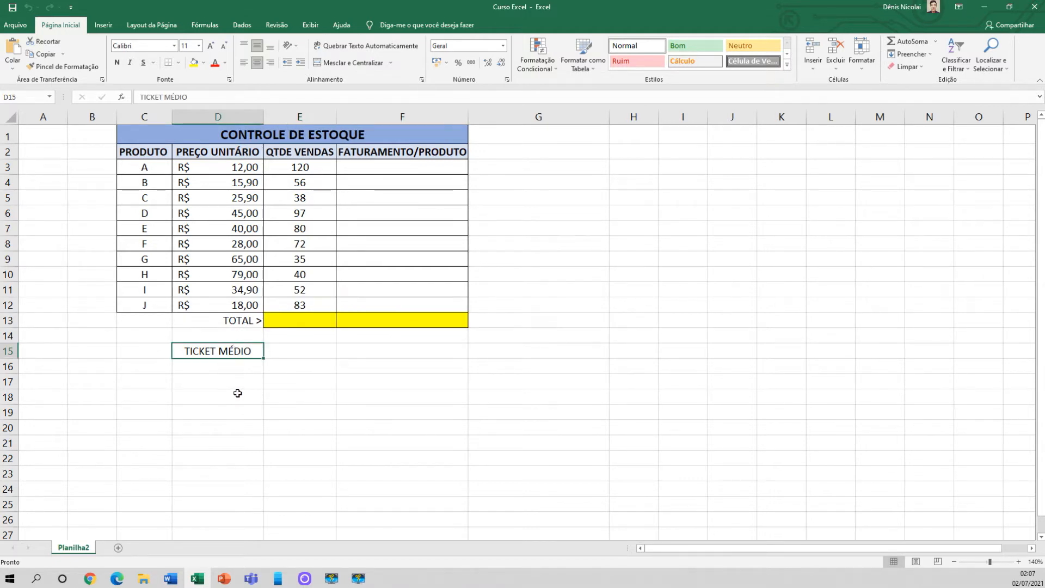
- Add ">" to the end of the TICKET MÉDIO label in D15 and align it to the right
double_click(262, 356)
type(">")
key("Return")
left_click(253, 352)
left_click(270, 63)
left_click(340, 381)
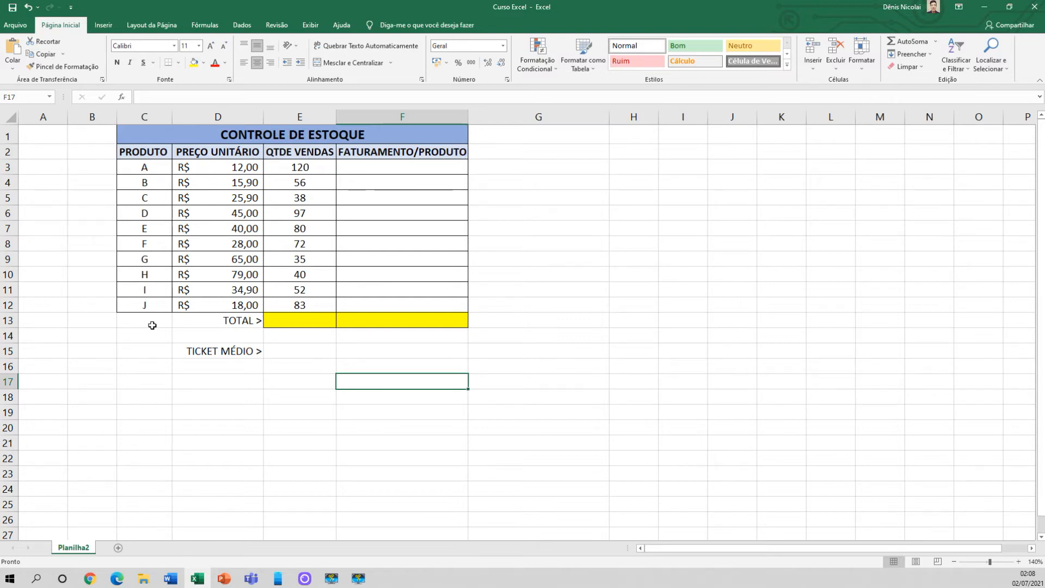
- Check the selection sums of the sales quantities in E3:E12 and the unit prices in D3:D12
mouse_move(156, 170)
left_mouse_down()
mouse_move(298, 198)
mouse_move(300, 306)
left_mouse_up()
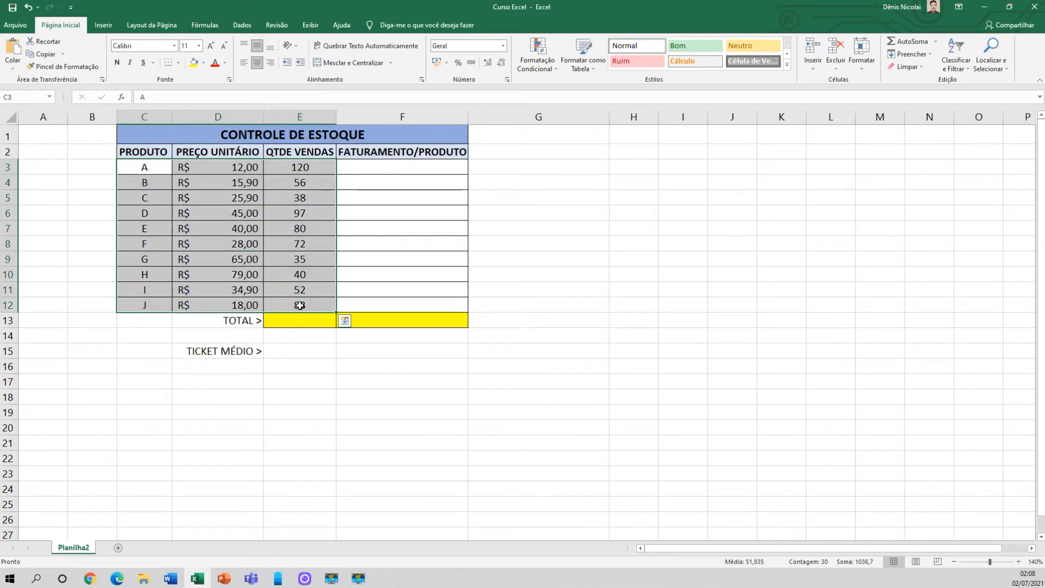
left_click(370, 263)
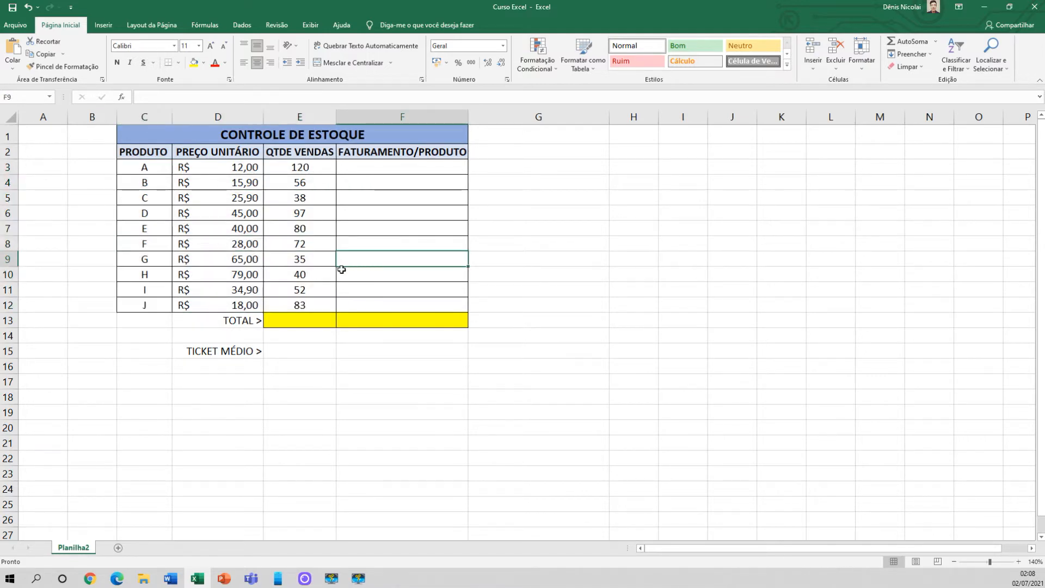
left_click(294, 321)
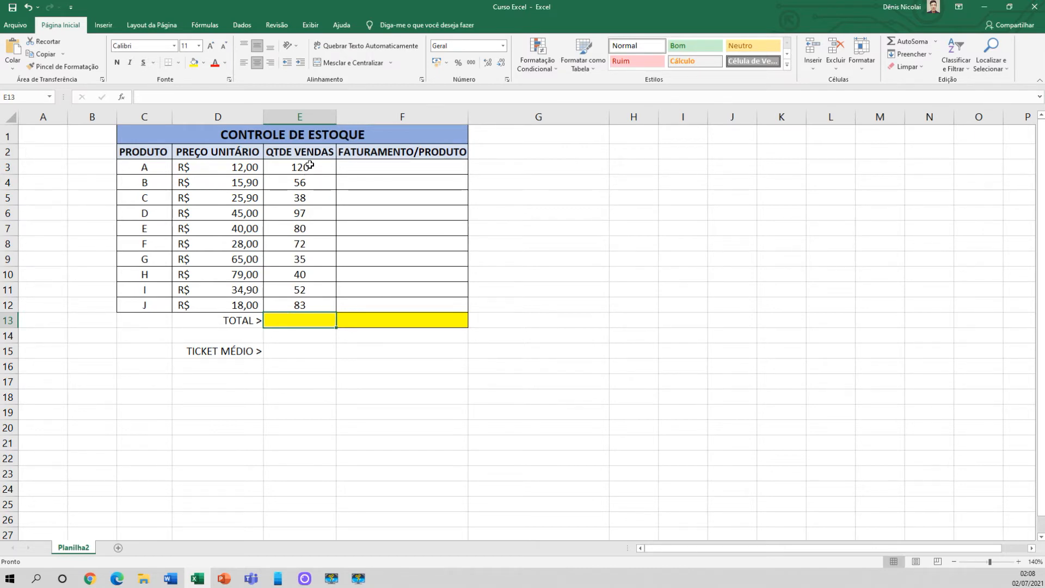
left_click(293, 167)
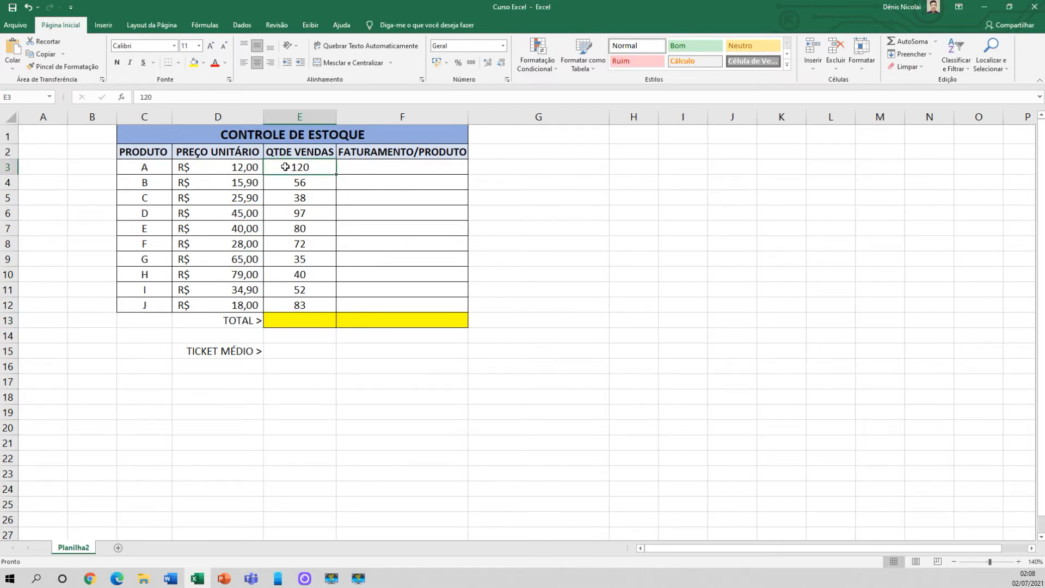
left_click_drag(285, 170, 291, 302)
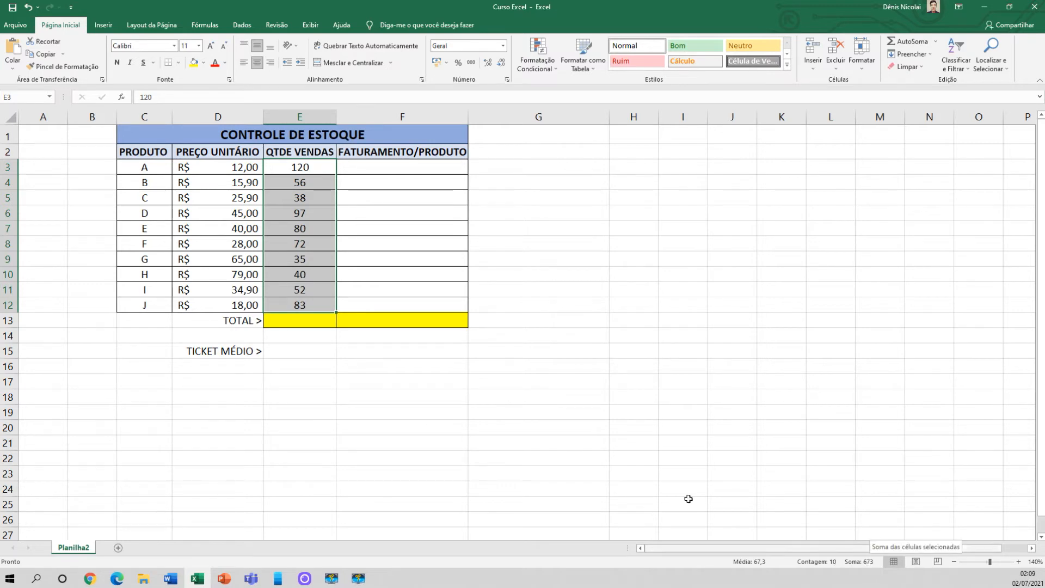
left_click(210, 167)
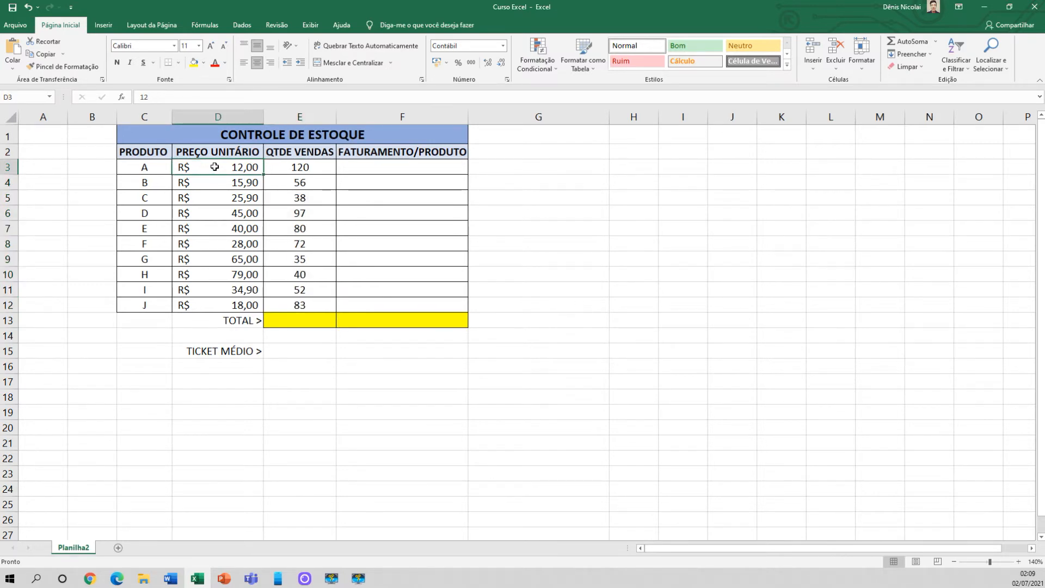
left_click_drag(215, 167, 212, 308)
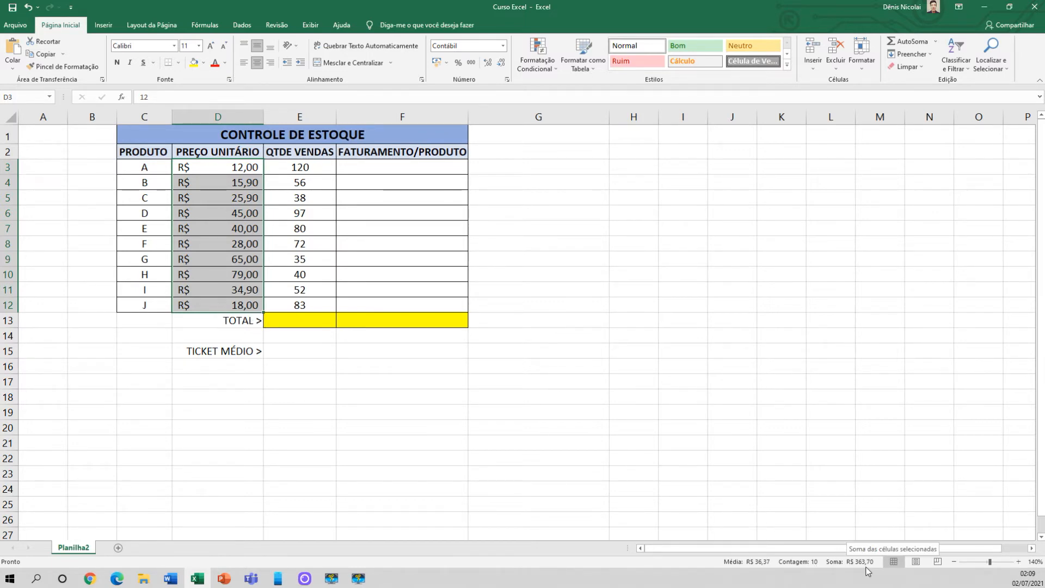
left_click(320, 244)
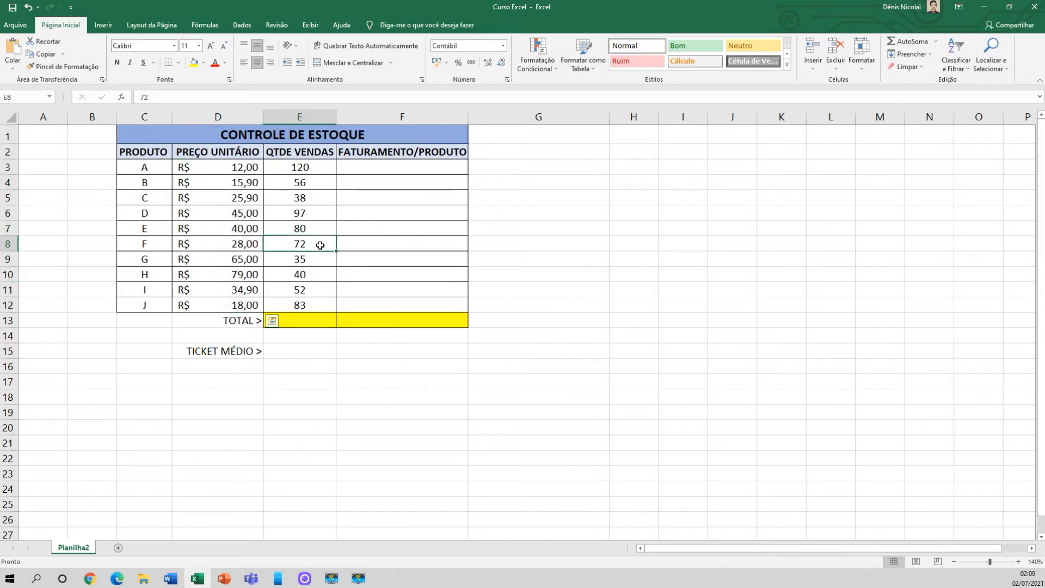
left_click(285, 322)
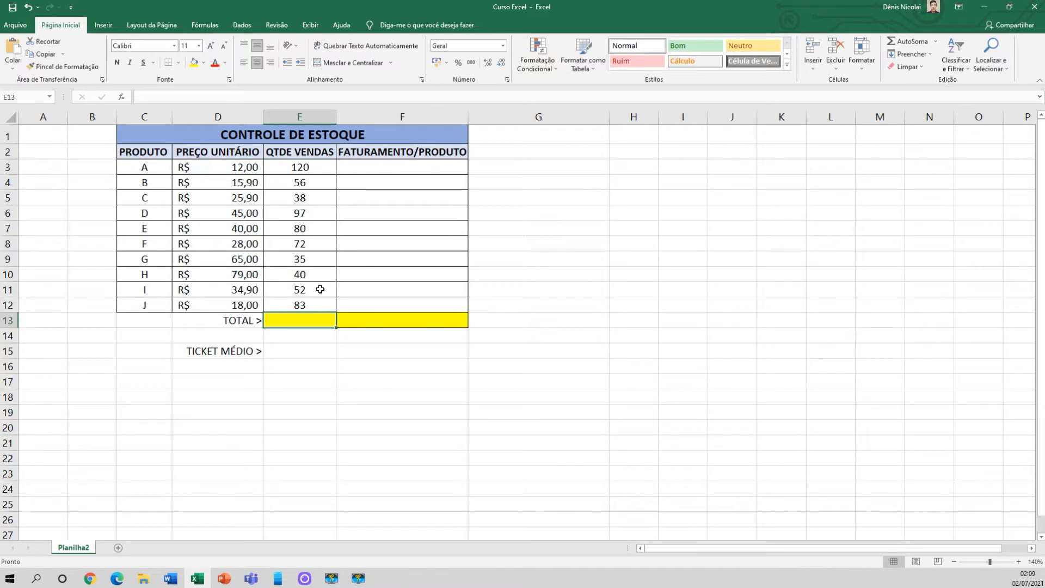
- Examine the quantity sold for each product from A to J, comparing the product list with the QTDE VENDAS column
left_click(300, 167)
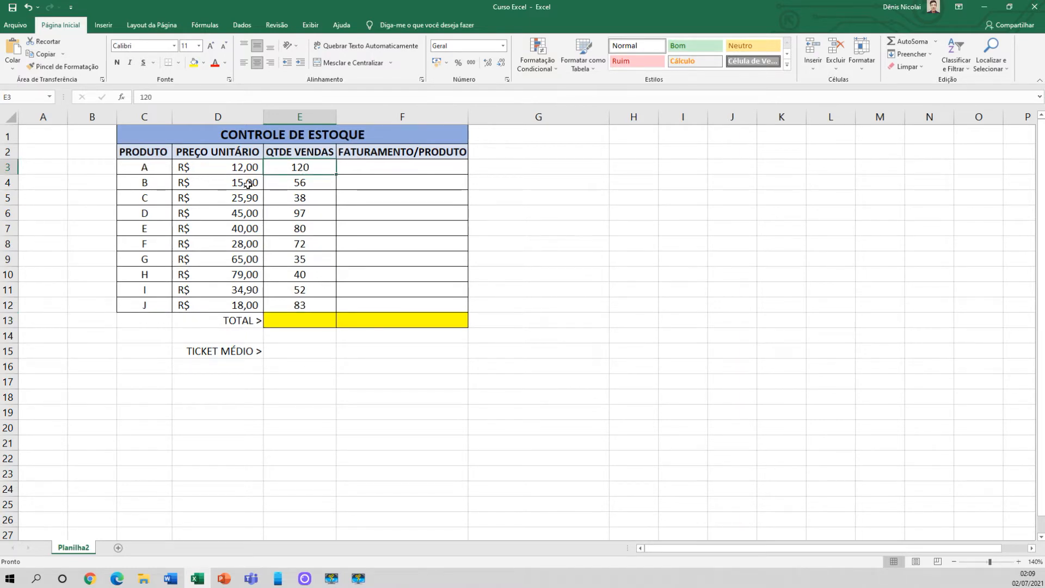
left_click(300, 184)
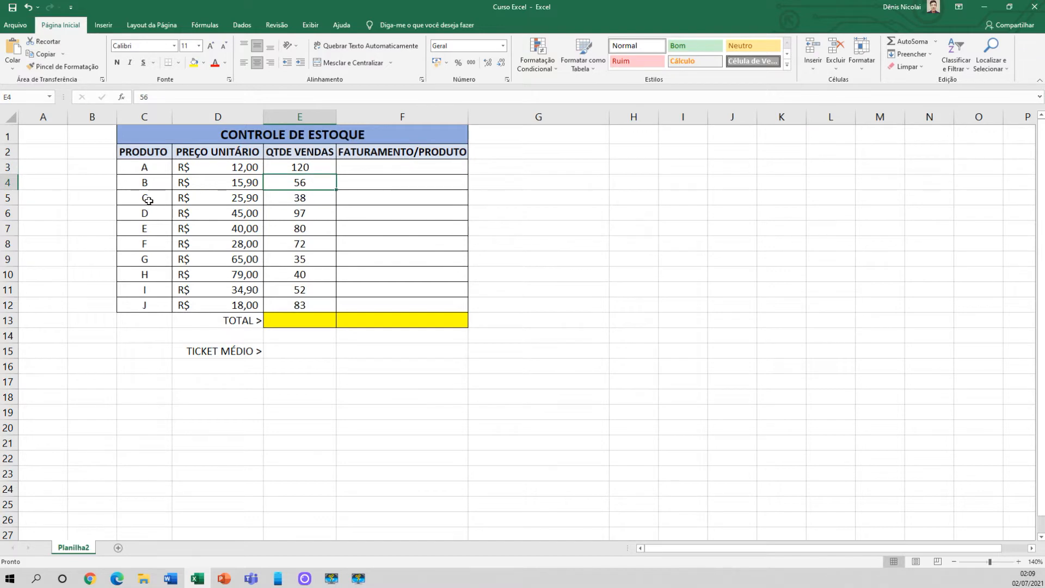
left_click(302, 197)
left_click(150, 212)
left_click(301, 213)
left_click(308, 229)
left_click(307, 244)
left_click(306, 259)
left_click(306, 275)
left_click(306, 290)
left_click(305, 304)
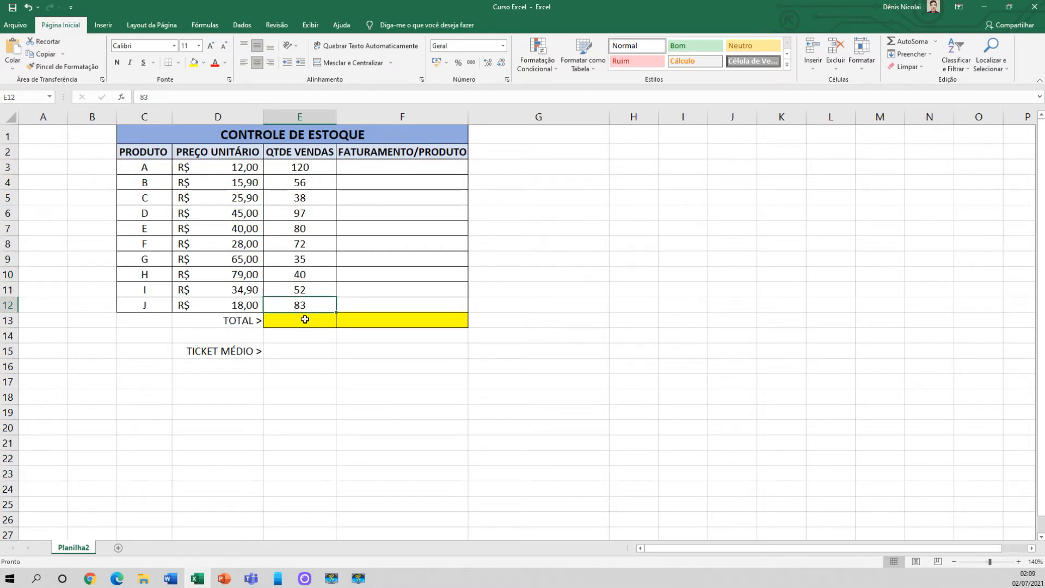
left_click(306, 172)
left_click(313, 187)
left_click(318, 214)
left_click(313, 244)
left_click(314, 260)
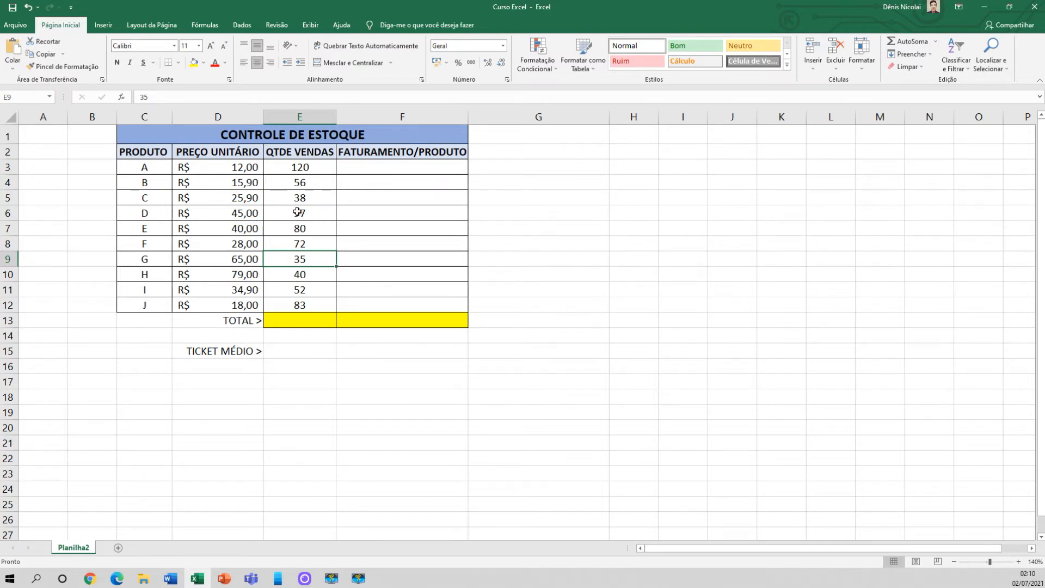
left_click_drag(154, 167, 154, 298)
left_click_drag(147, 169, 151, 304)
left_click_drag(311, 168, 296, 305)
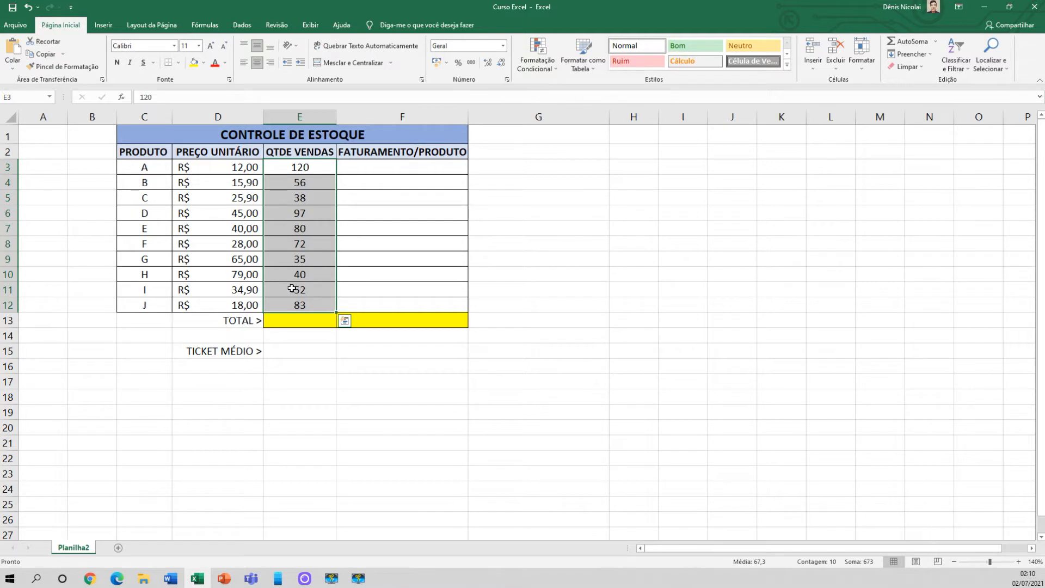
left_click(299, 370)
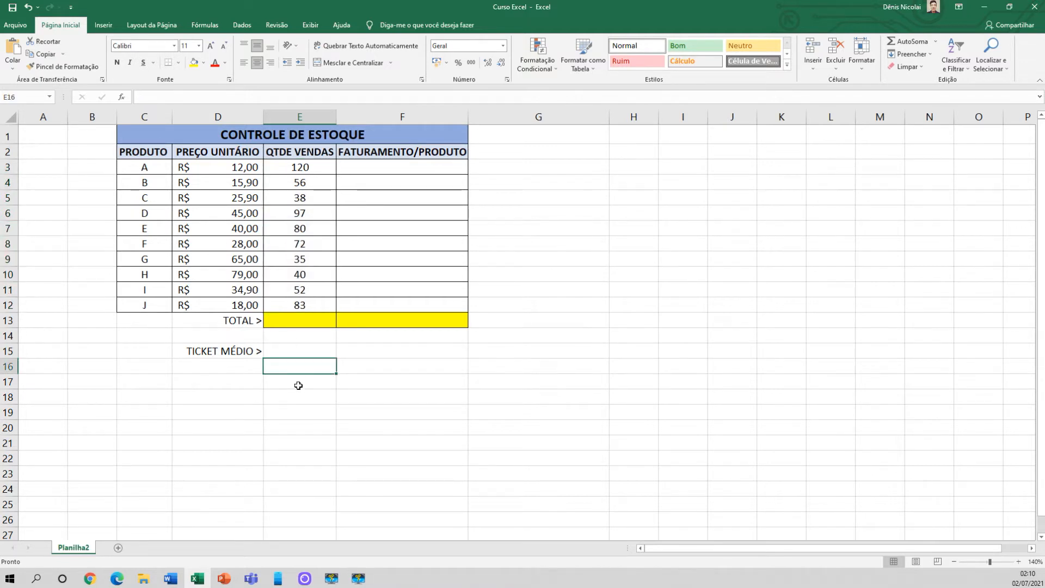
- Enter IPHONE in E19 and list the example models 7, 8 and 10 in F19:F21
left_click(301, 410)
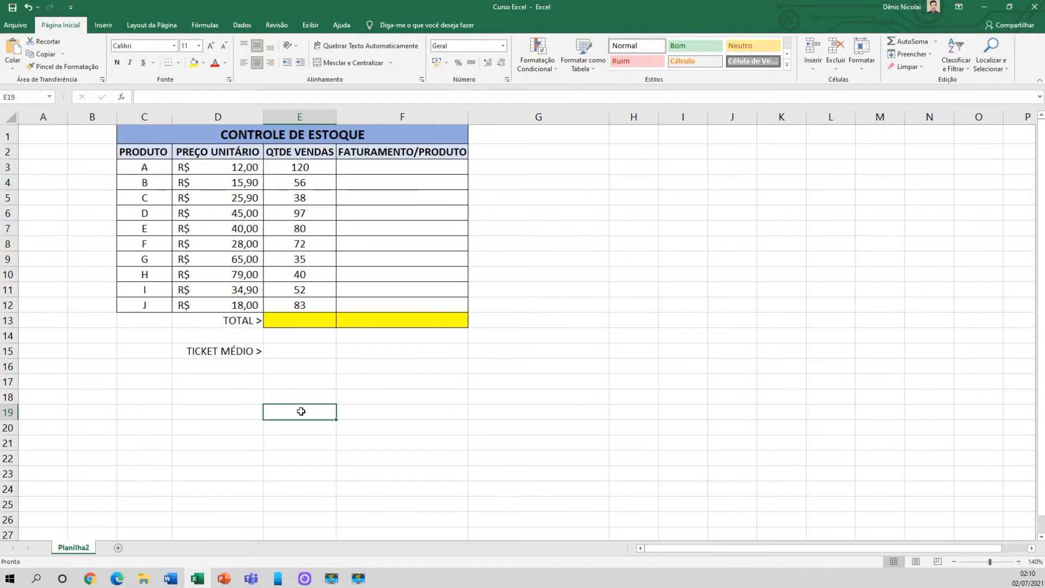
type("IPHONE")
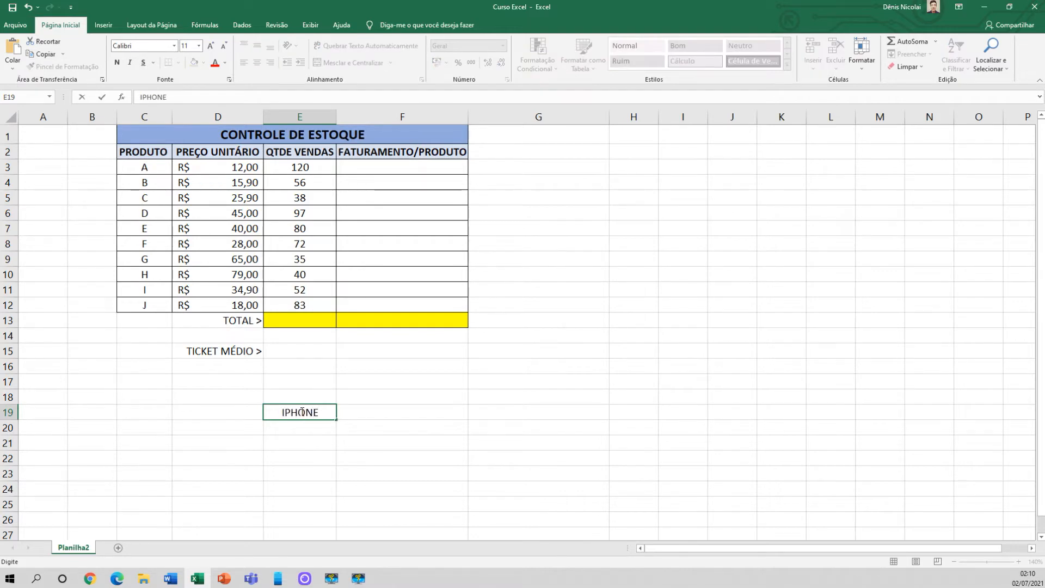
left_click(373, 412)
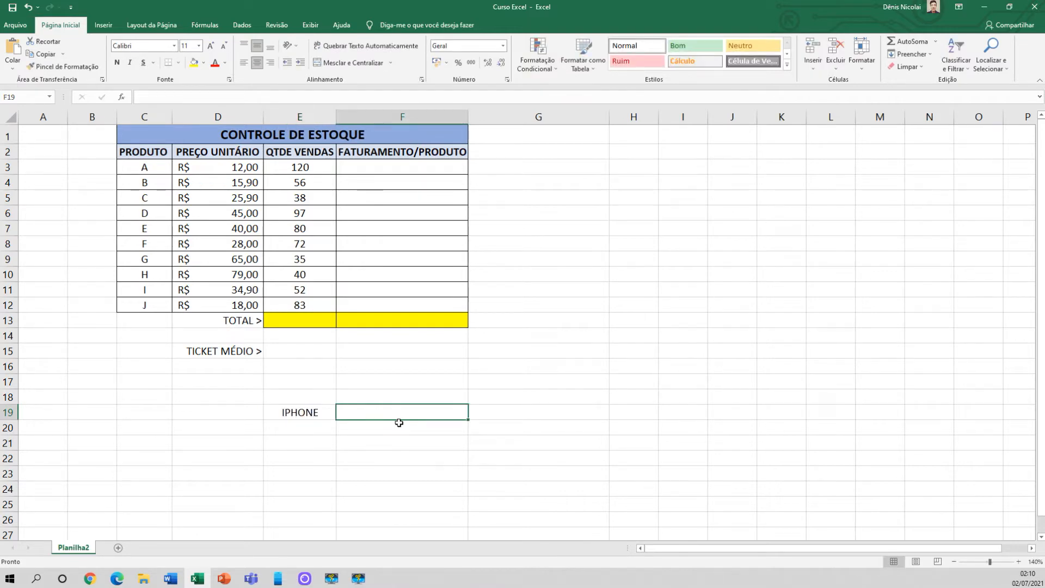
type("78")
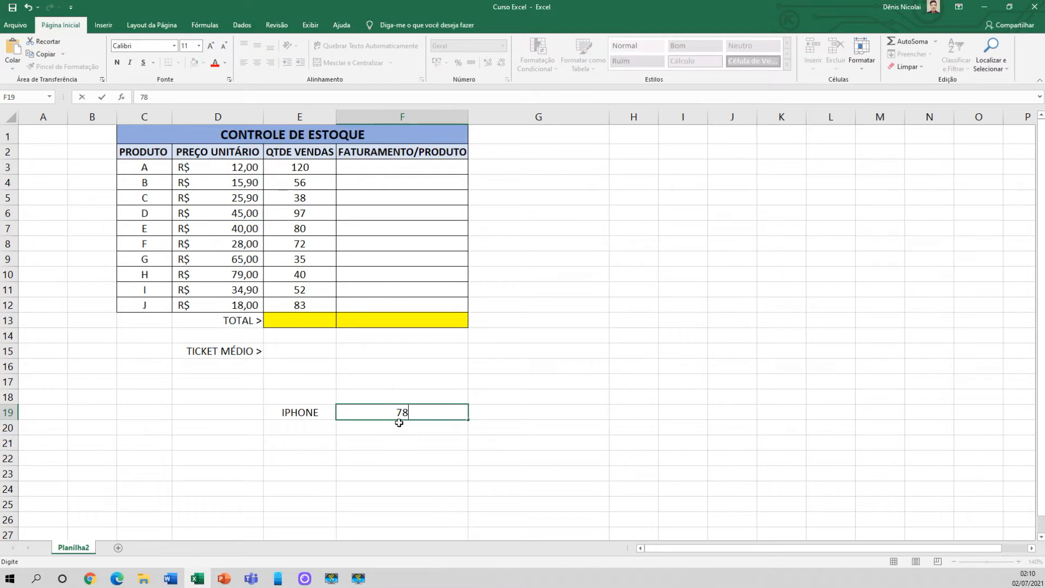
type("10")
left_click(399, 425)
left_click(398, 414)
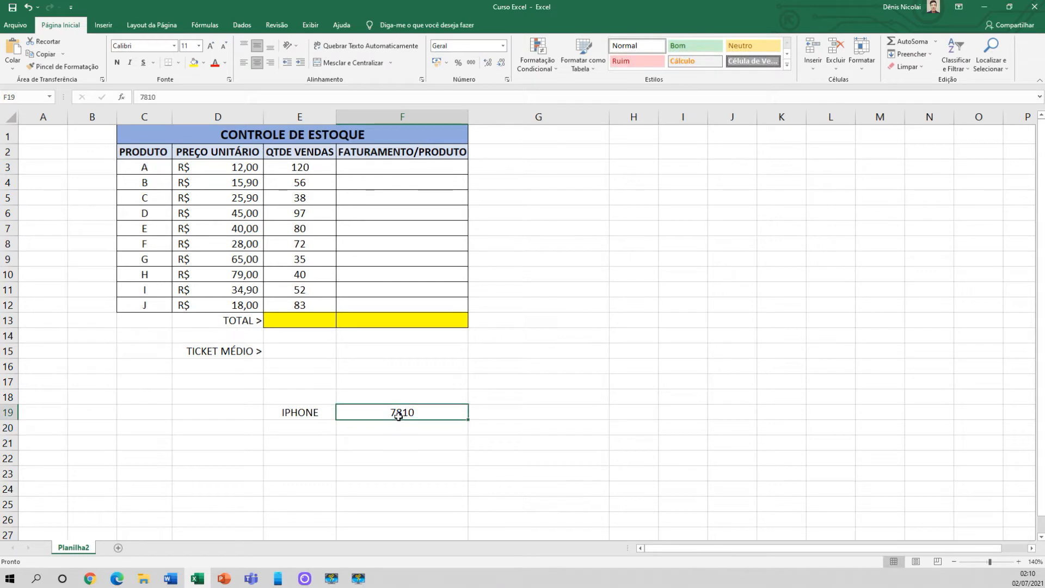
type("7")
key("Return")
type("8")
type("10")
key("Return")
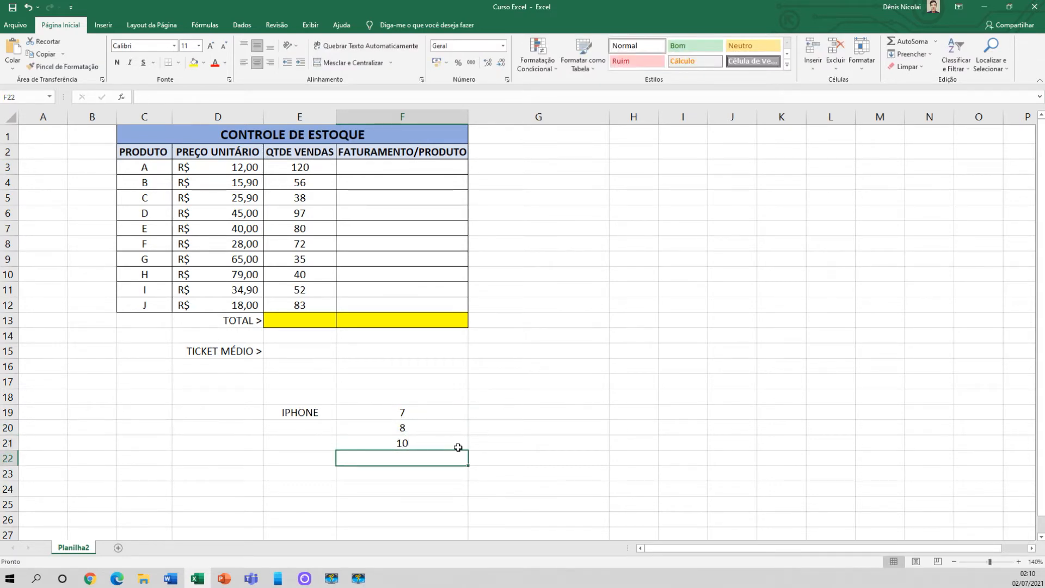
- Enter 4 beside each of the three example iPhone models, in G19:G21
left_click(484, 441)
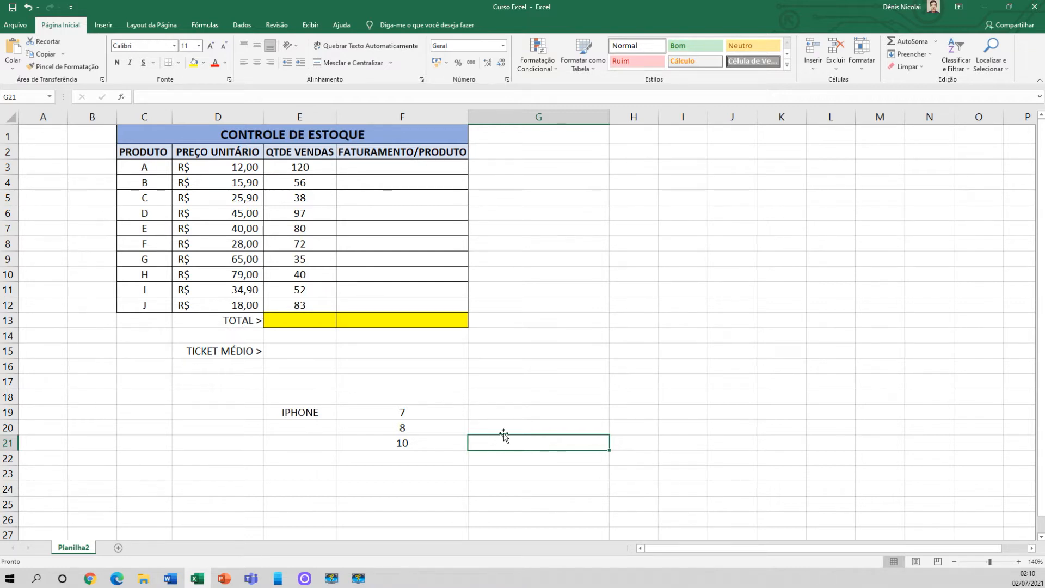
type("4")
left_click(509, 427)
type("4")
left_click(505, 414)
type("4")
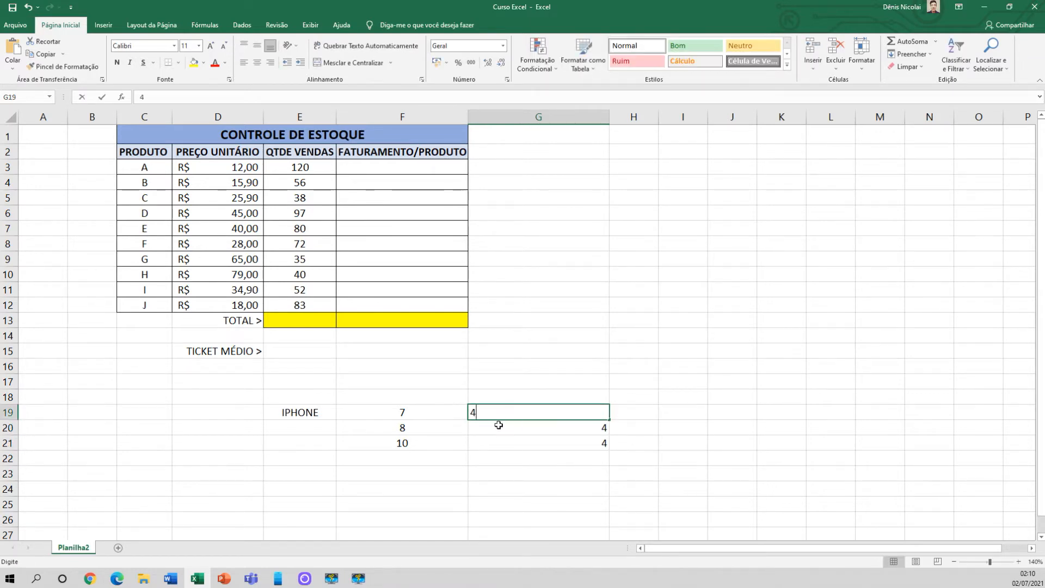
key("Return")
key("Up")
- Compare the example models in F19:F21 with their quantities in G19:G21, and look over the product list and the rows below
left_click_drag(391, 412, 389, 439)
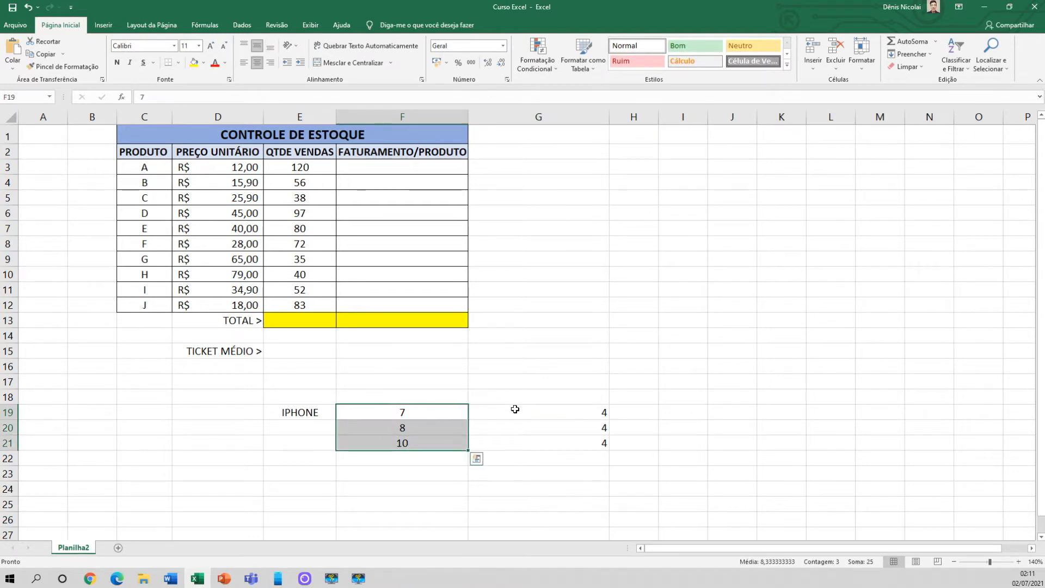
left_click_drag(509, 412, 508, 443)
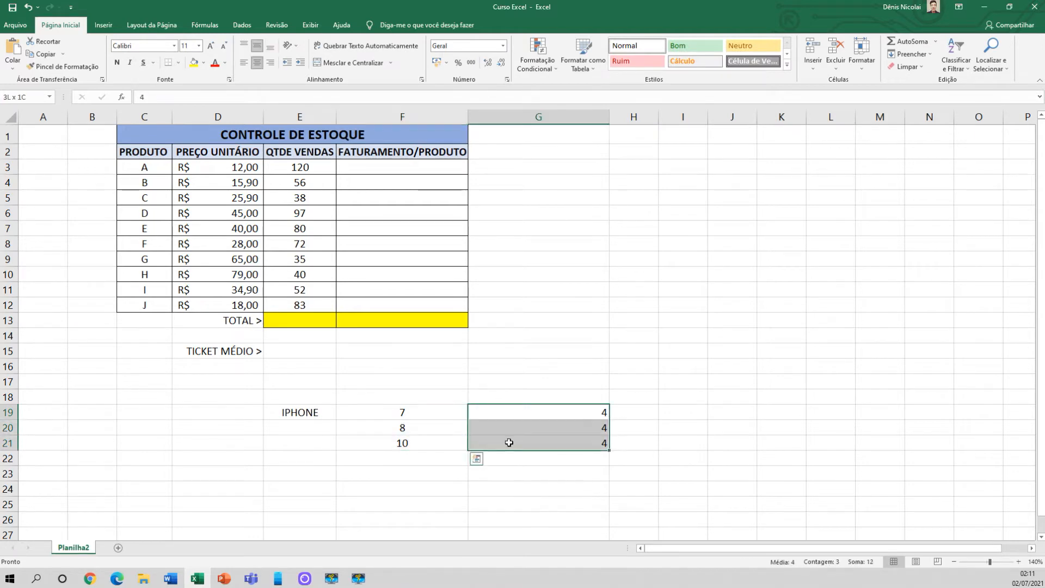
left_click(154, 166)
left_click(157, 184)
mouse_move(147, 175)
left_mouse_down()
mouse_move(112, 536)
mouse_move(161, 191)
left_mouse_up()
scroll(144, 422, "down", 5)
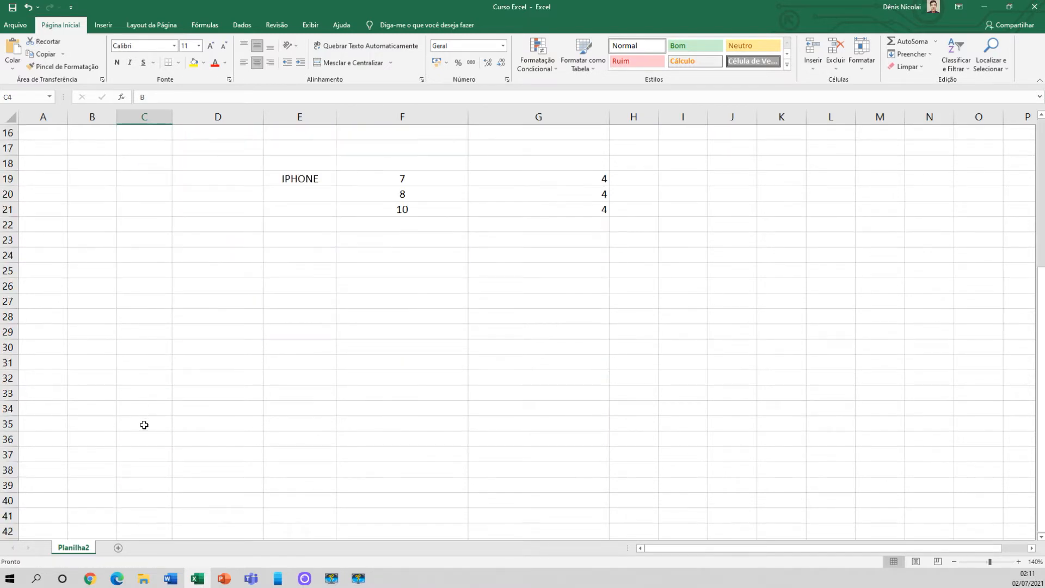
left_click(137, 439)
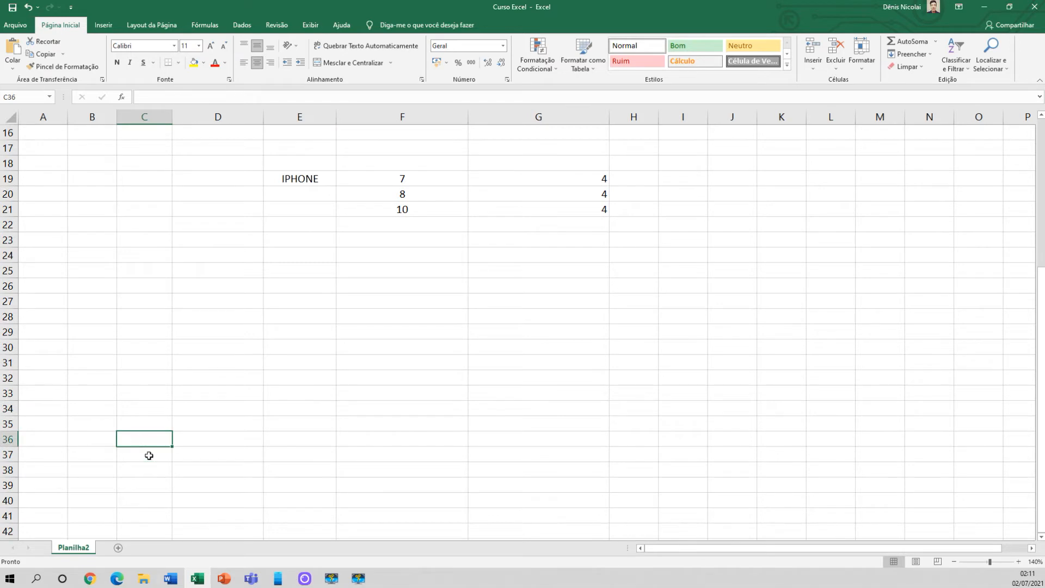
- Clear the IPHONE example, with its models and quantities, from E19:G21
scroll(151, 452, "up", 5)
scroll(272, 305, "down", 20)
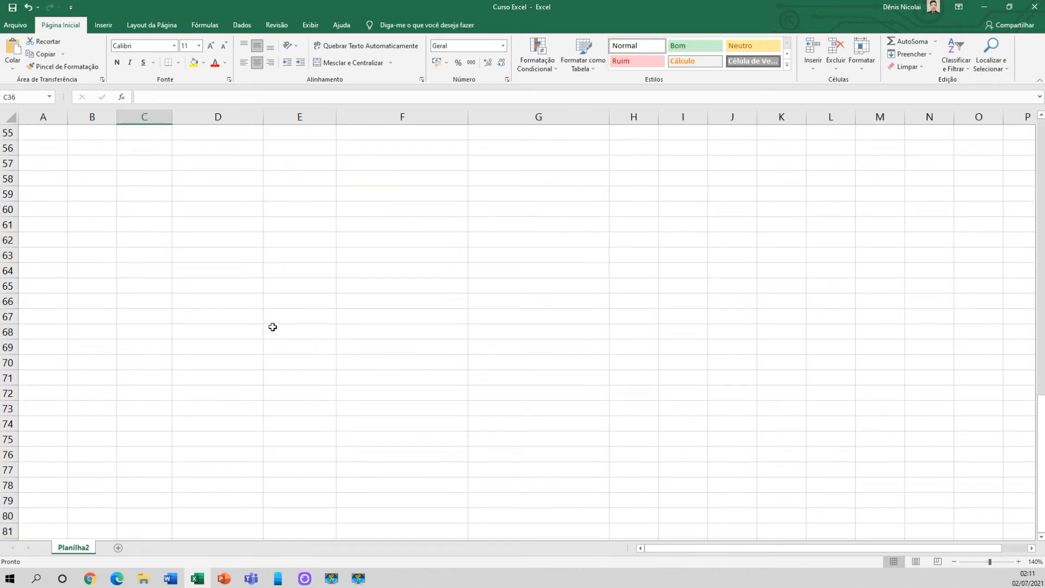
scroll(268, 332, "up", 20)
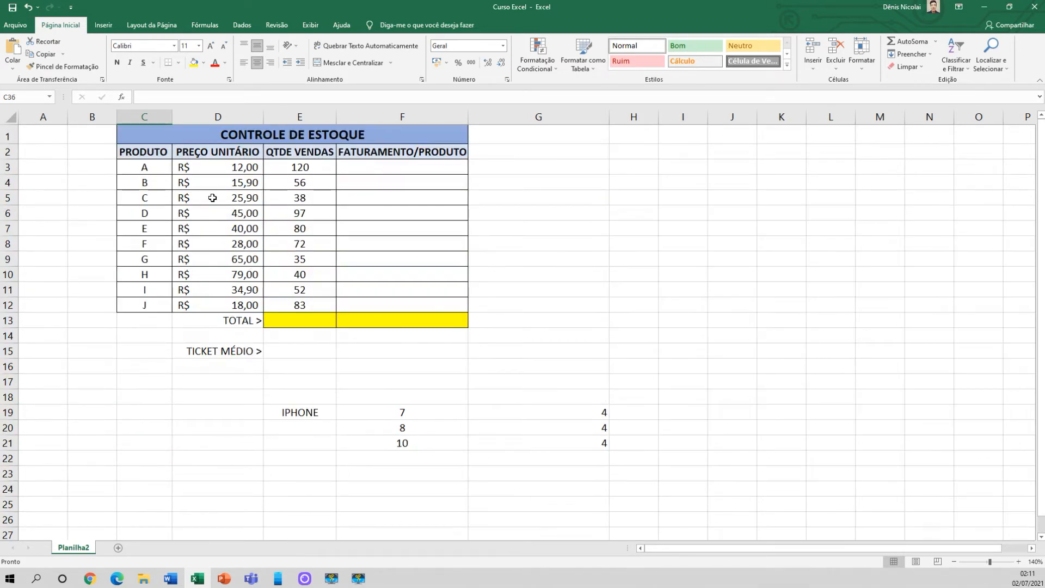
left_click_drag(318, 415, 596, 451)
key("Delete")
left_click(322, 419)
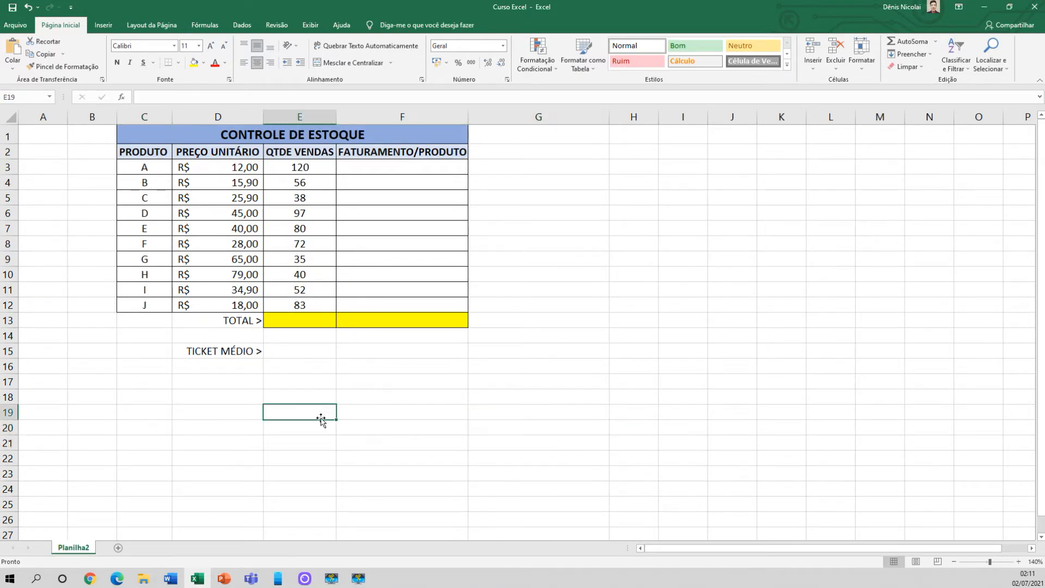
left_click(217, 419)
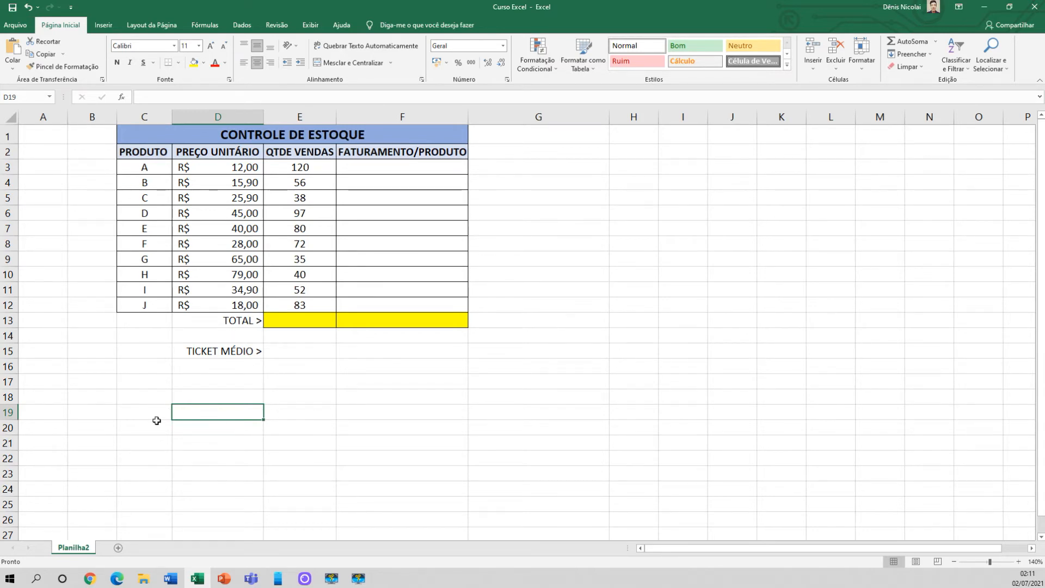
- Examine the sales quantities in E3:E12 and the TOTAL cell E13 beneath them, looking over the rows below the table
scroll(156, 419, "down", 17)
scroll(157, 426, "down", 16)
scroll(158, 424, "up", 16)
scroll(160, 422, "up", 17)
left_click(309, 168)
left_click(313, 196)
left_click(310, 243)
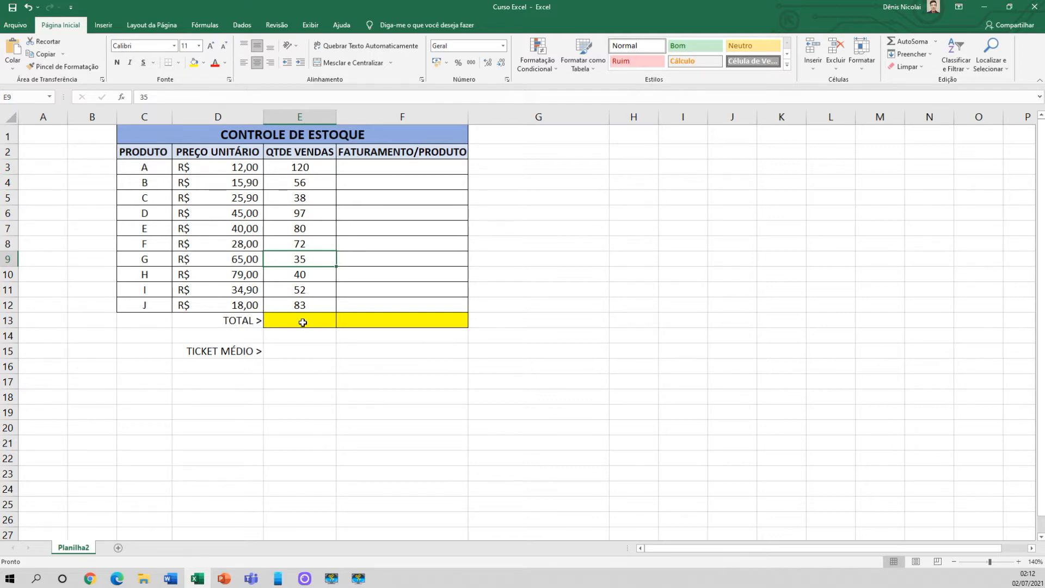
left_click(303, 322)
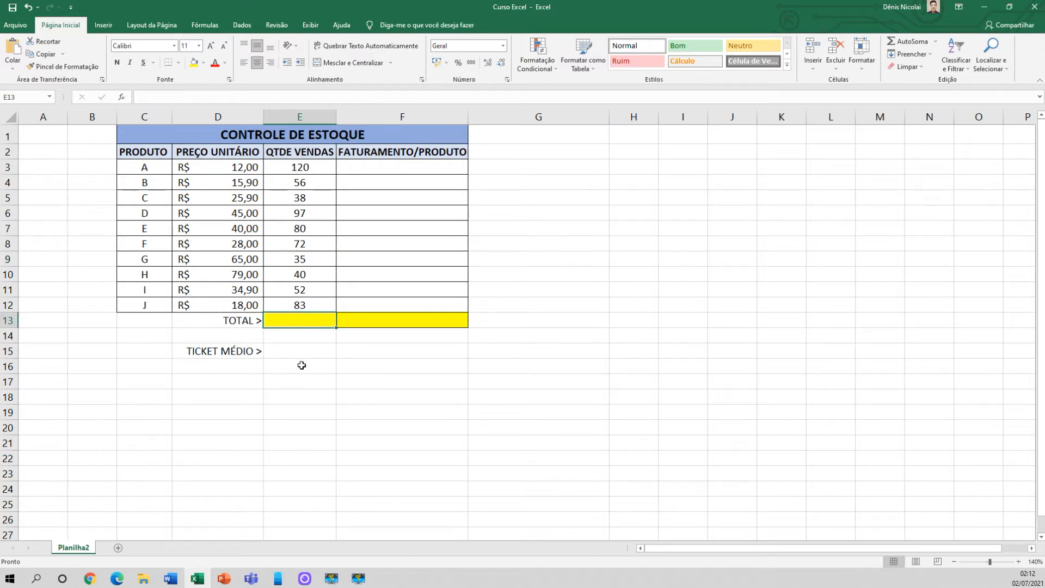
left_click_drag(317, 166, 322, 302)
- Start a SOMA formula in E13 and review the descriptions of the suggested functions, from SOMA through SOMAXMY2
left_click(300, 322)
type("=")
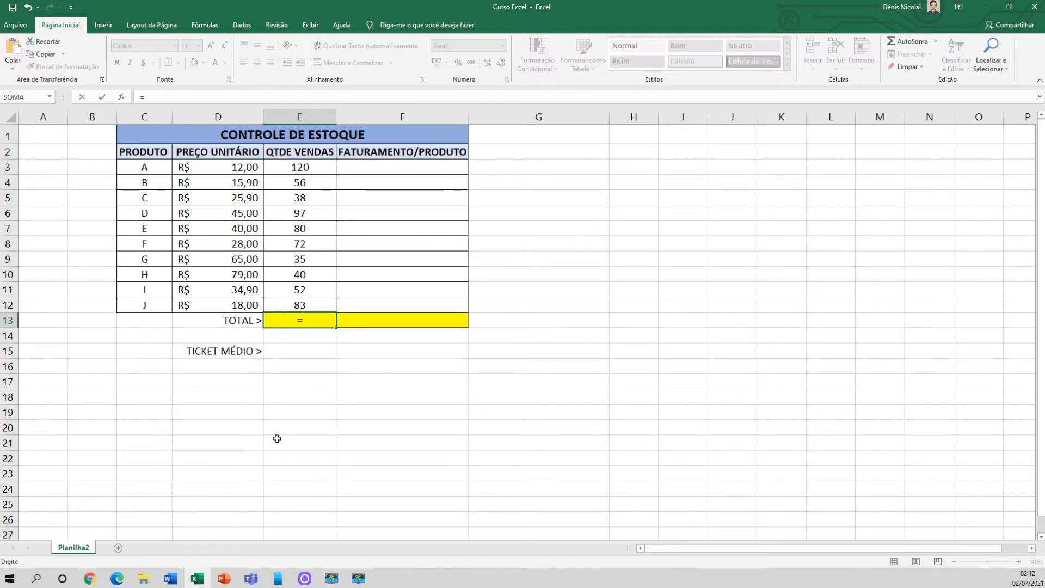
type("SOMA")
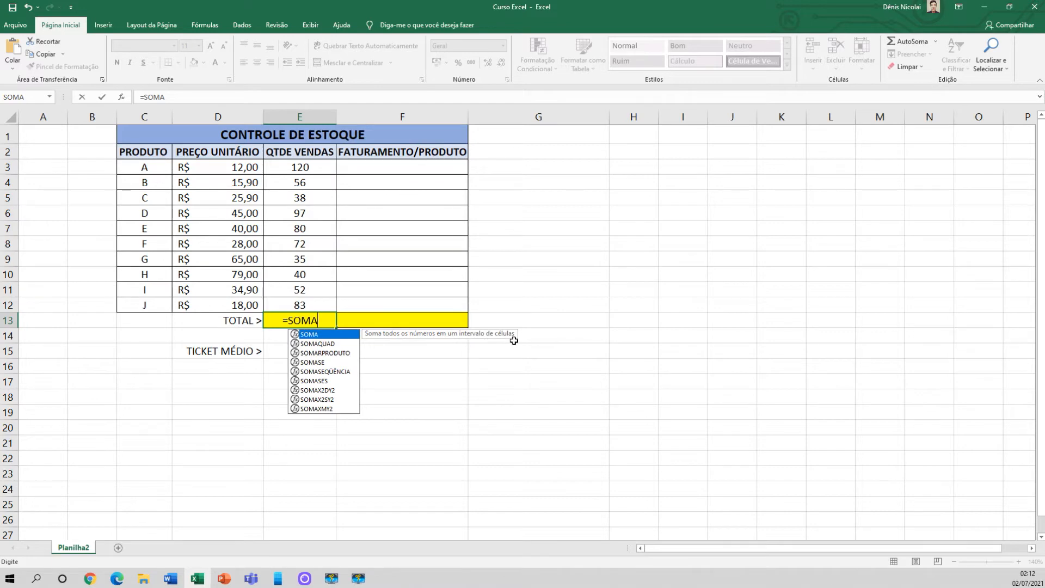
left_click(306, 346)
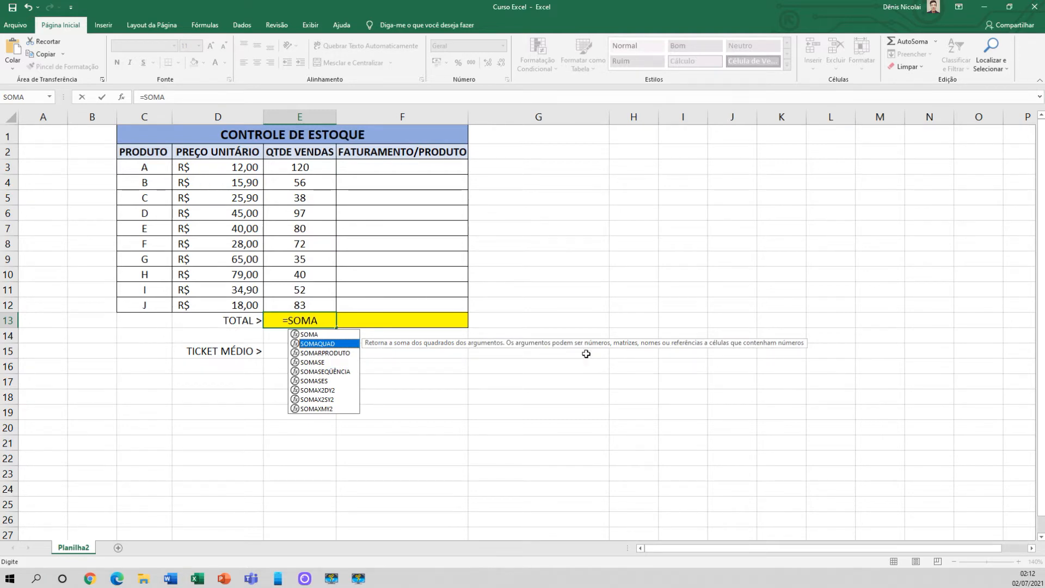
left_click(318, 353)
left_click(318, 362)
left_click(318, 371)
left_click(318, 381)
left_click(318, 390)
left_click(319, 399)
left_click(319, 408)
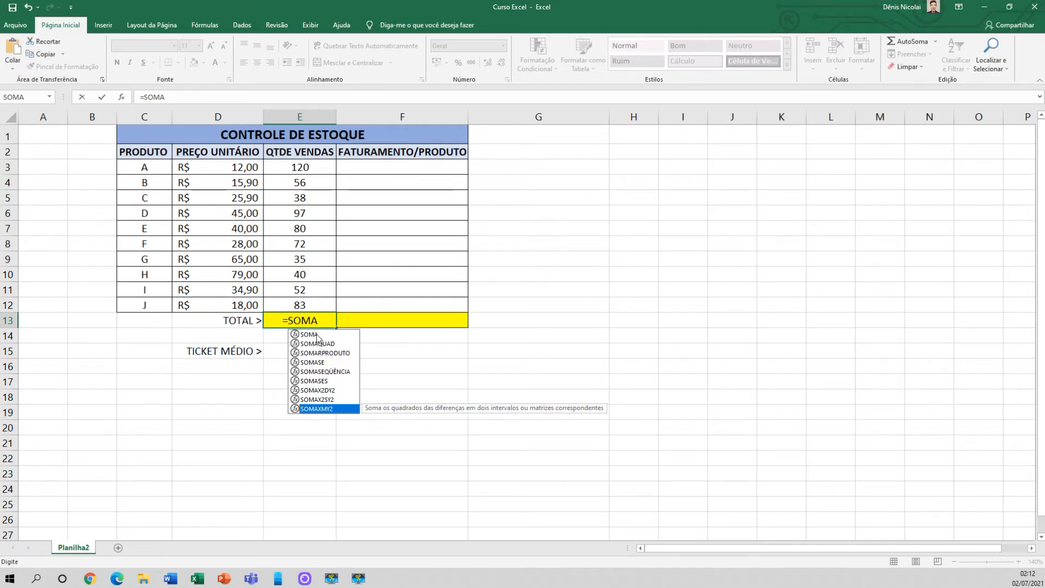
left_click(318, 335)
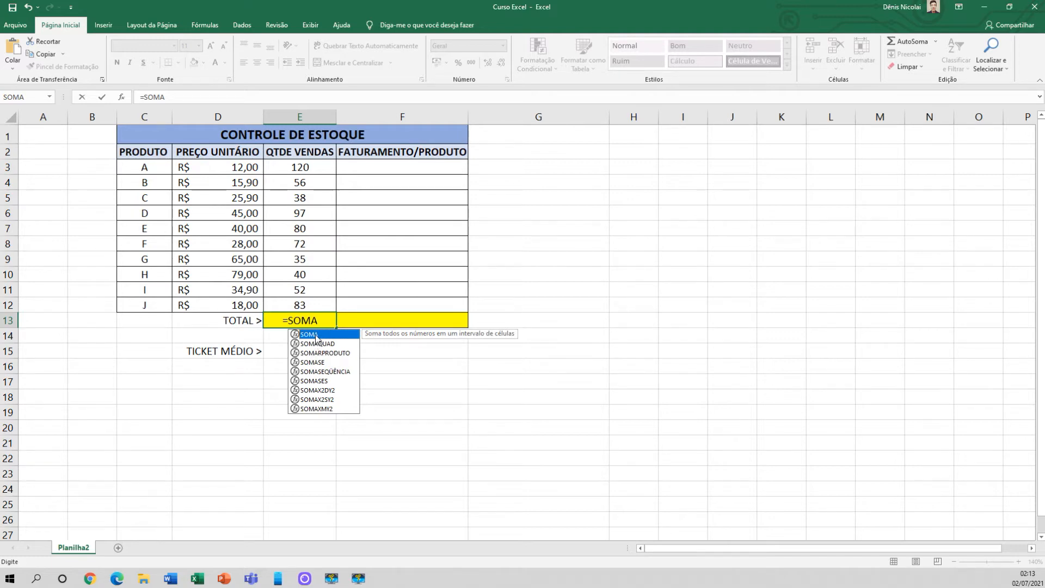
- Insert the SOMA function in E13 with E3, E4 and E5 as separate arguments divided by semicolons
double_click(317, 335)
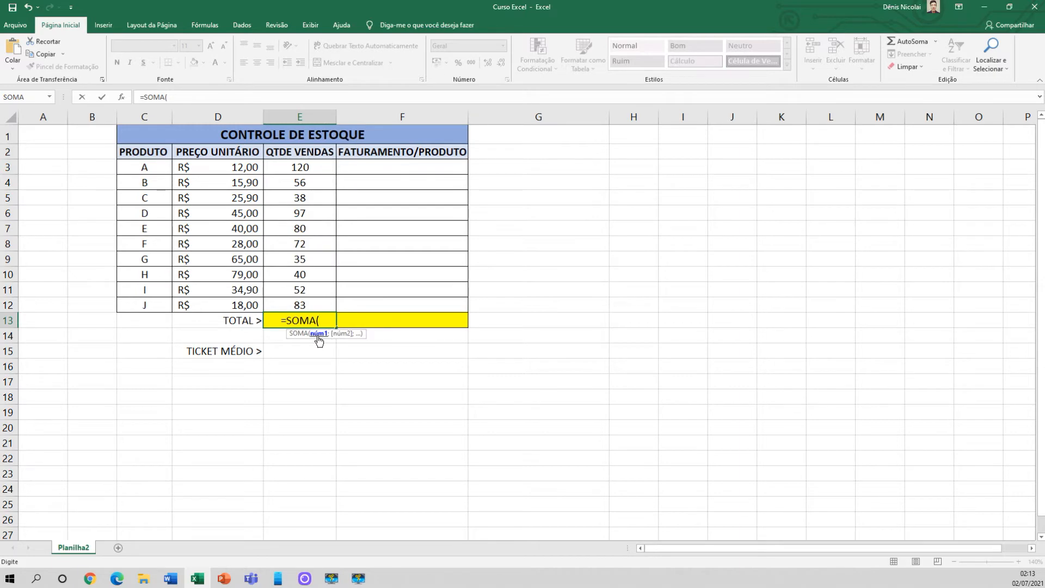
left_click(307, 165)
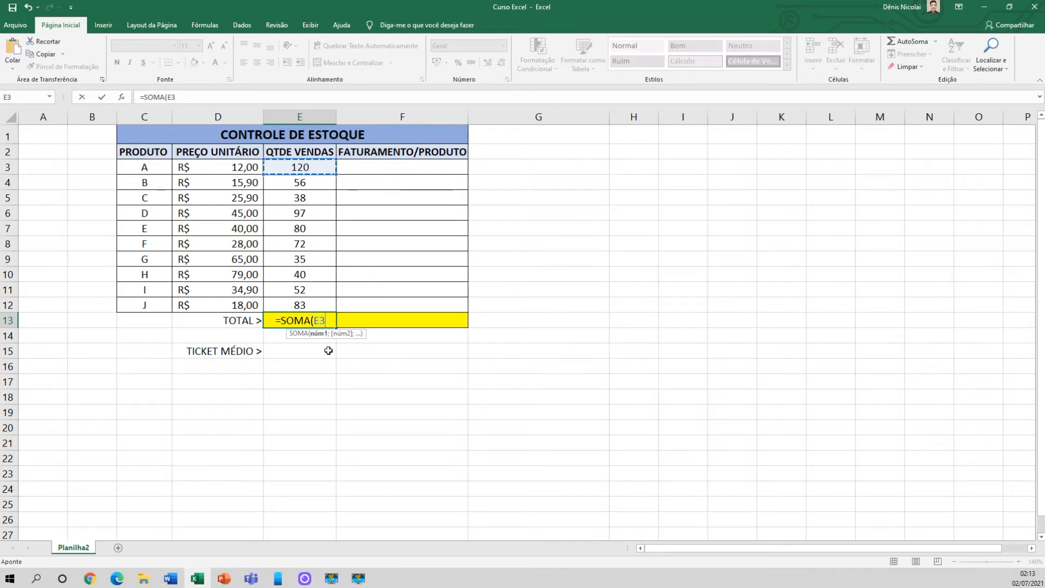
type(";")
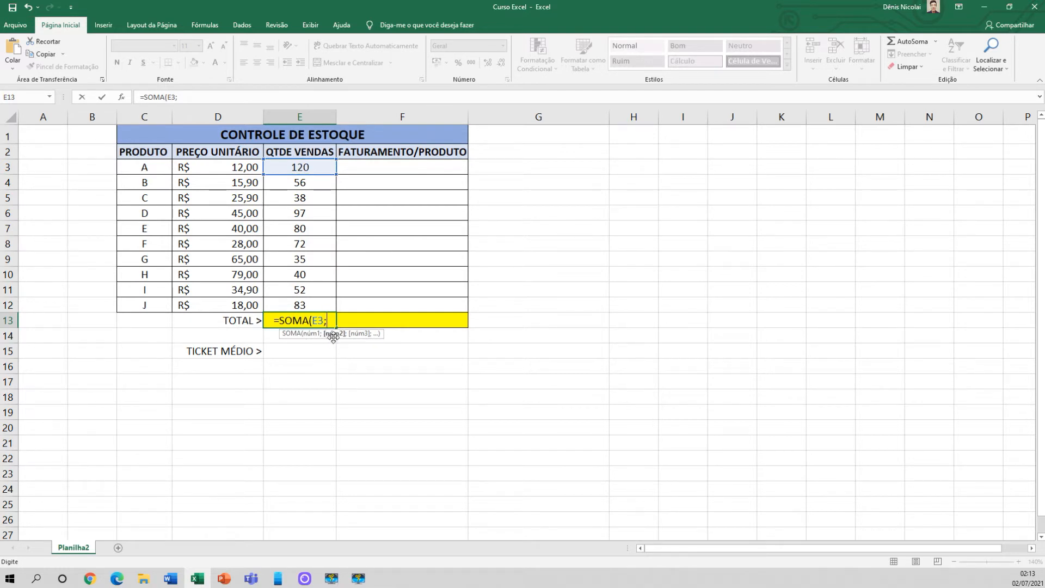
left_click(311, 186)
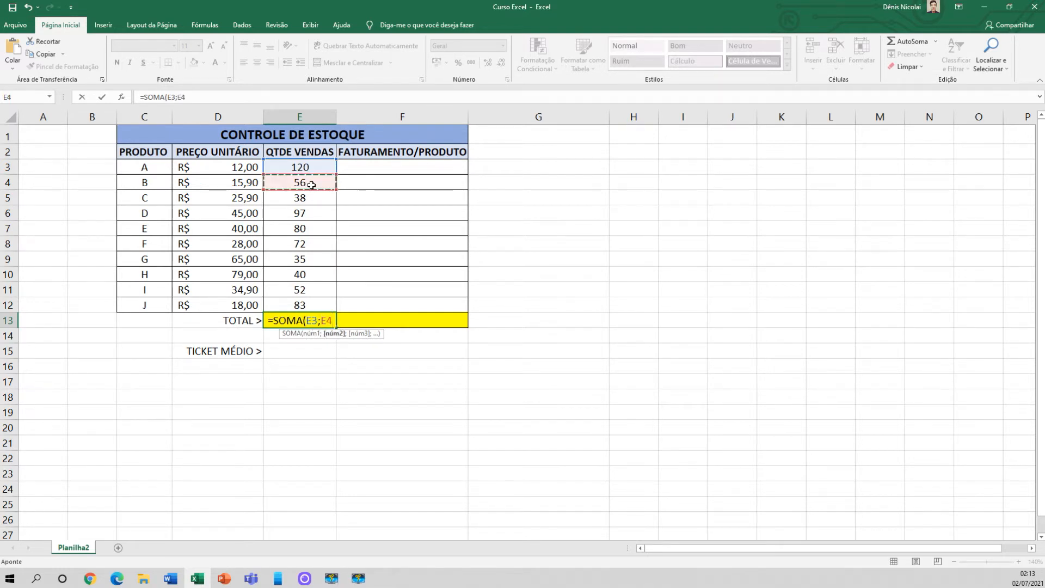
type(";")
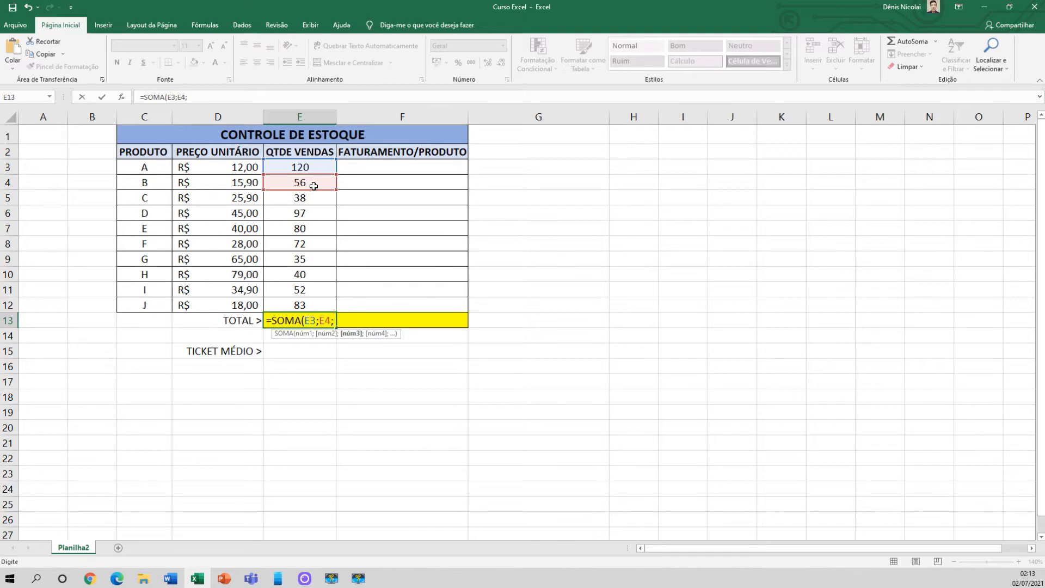
left_click(309, 197)
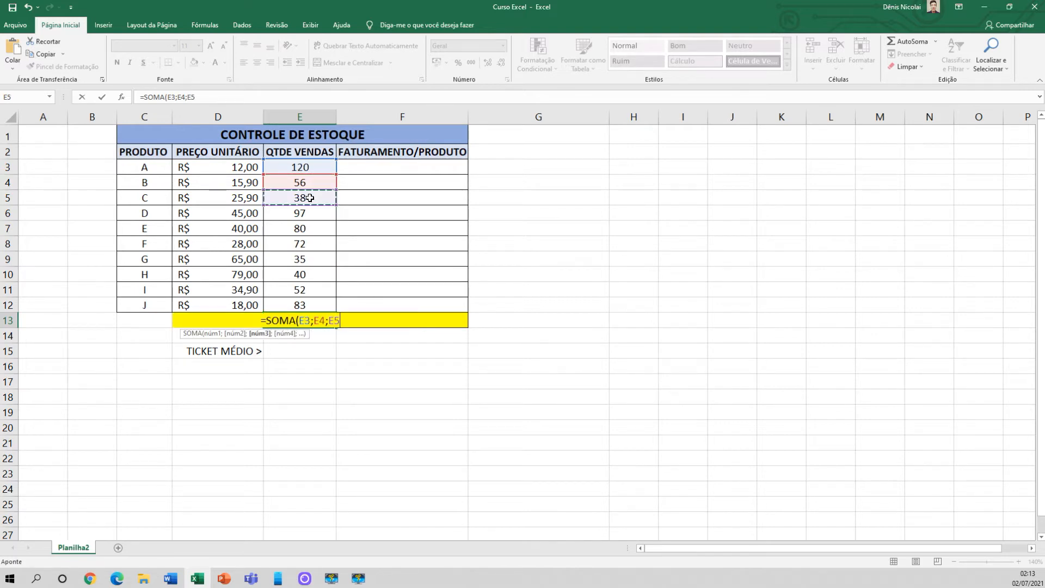
type(";")
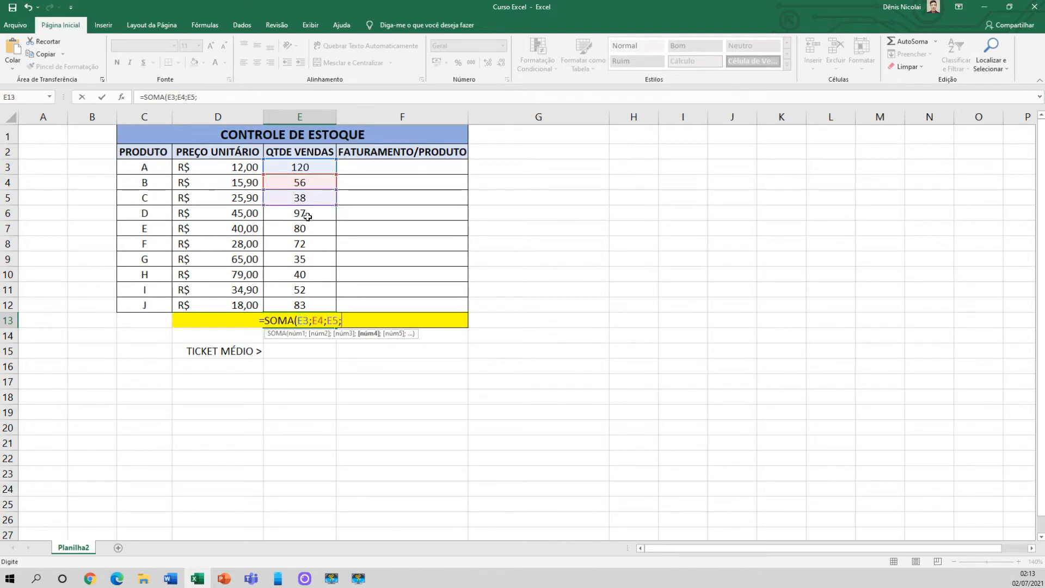
- Add E6, E7, E8 and E9 as further separate arguments of the SOMA formula in E13
left_click(308, 217)
type(";")
left_click(309, 228)
type(";")
left_click(311, 245)
type(";")
left_click(308, 258)
type(";")
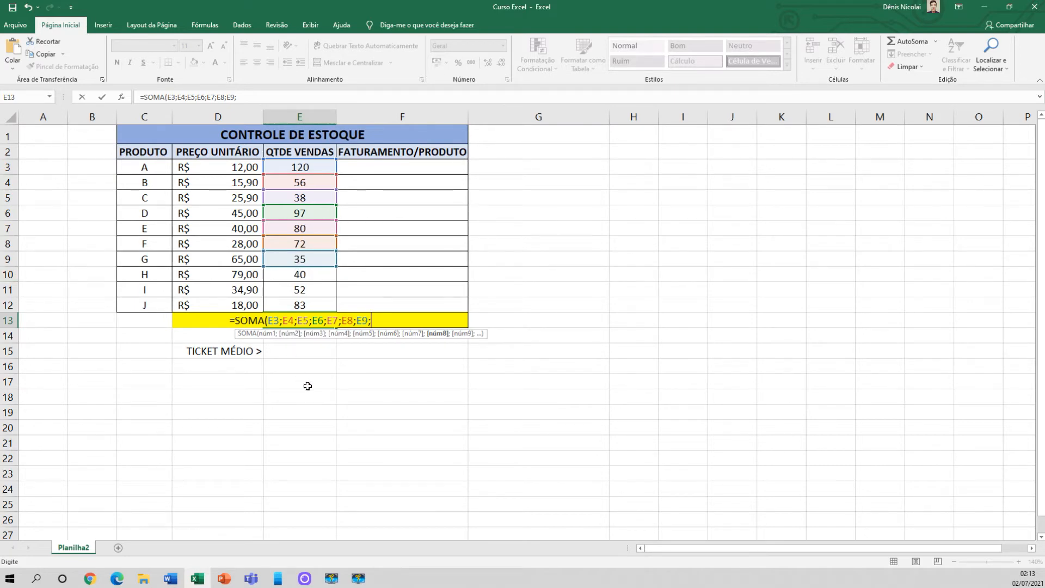
- Add E10, E11 and E12 as the last arguments and complete the SOMA formula in E13
type("E10")
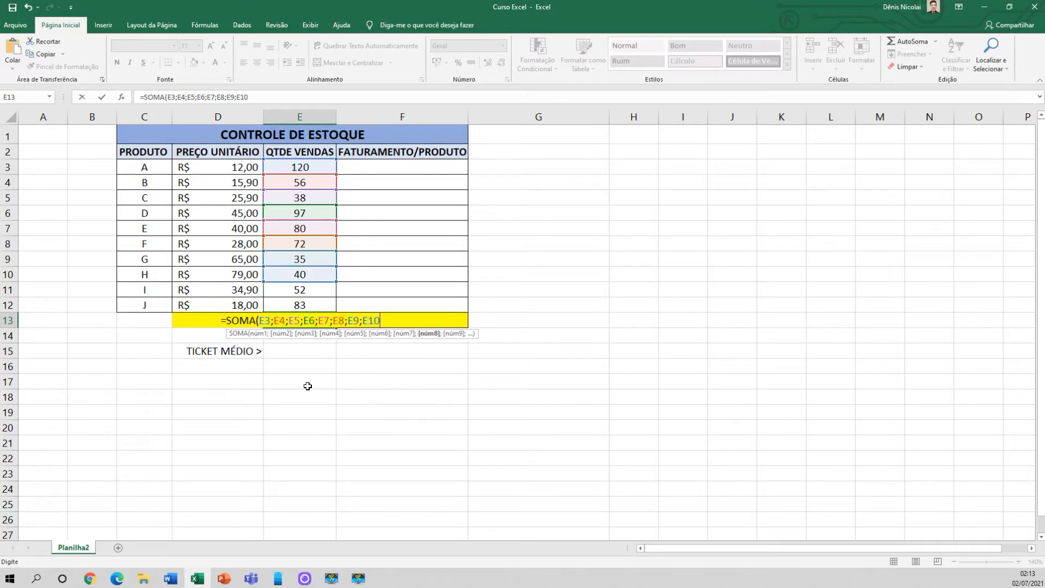
type(";")
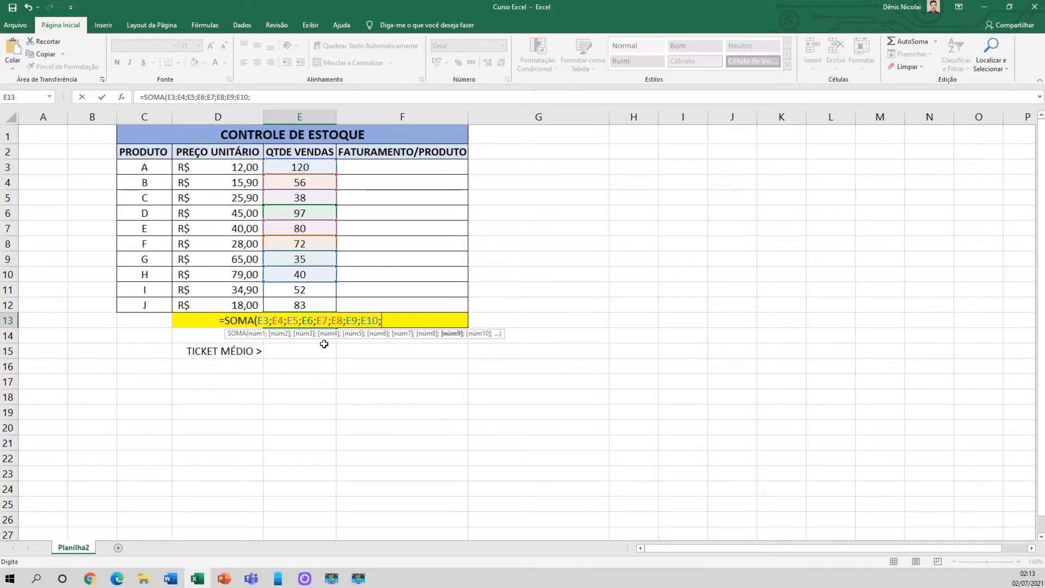
left_click(312, 292)
type(";")
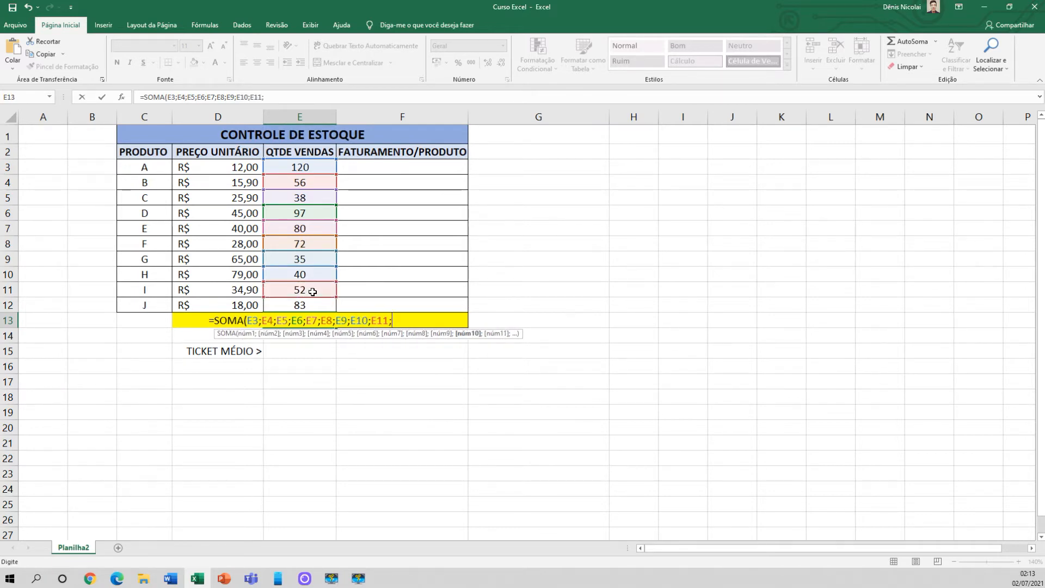
left_click(324, 301)
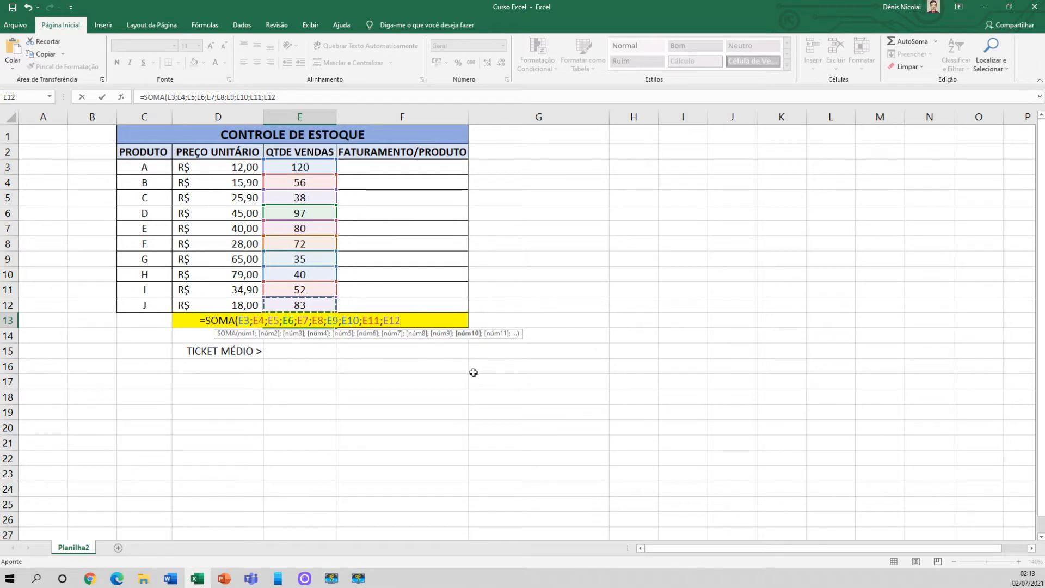
type(")")
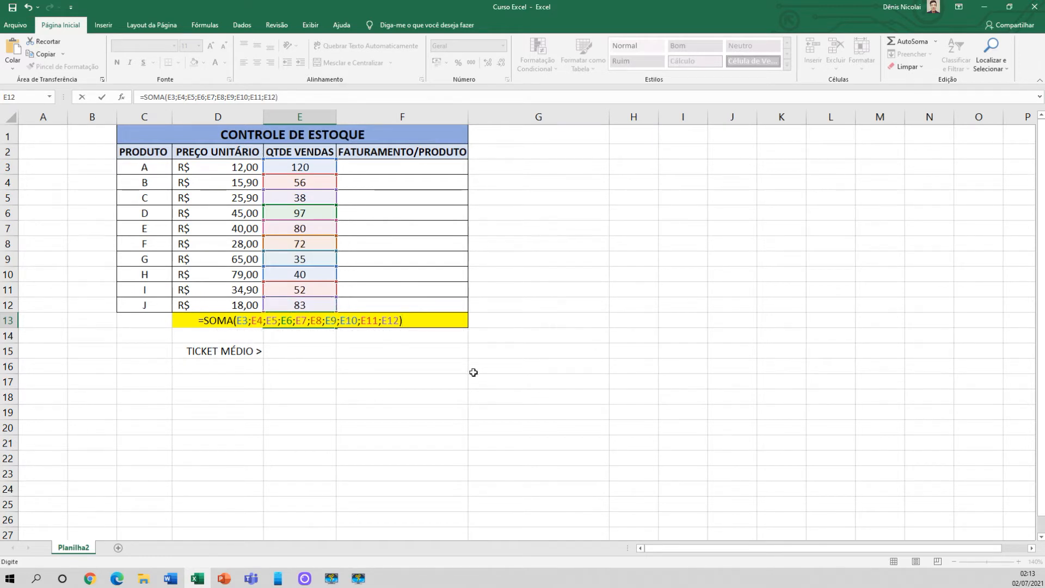
key("Return")
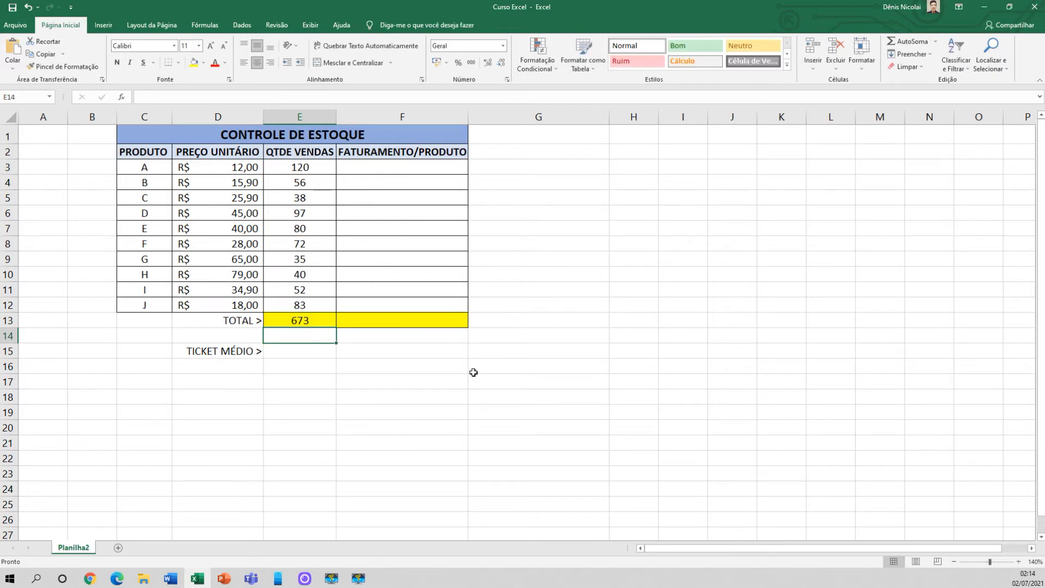
- Compare the total in E13 with the automatic sum of E3:E12, and clear E13
left_click(312, 325)
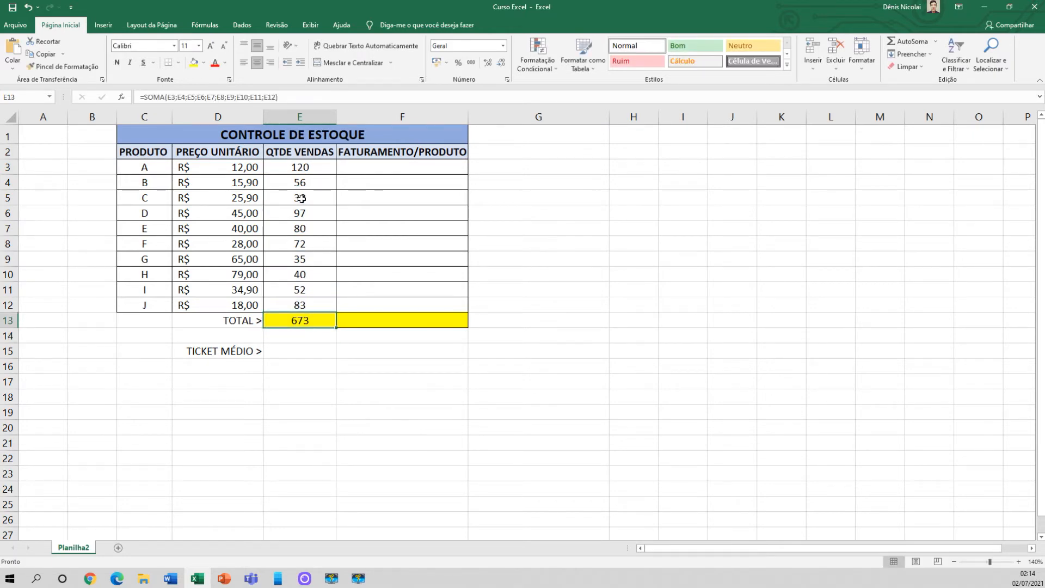
left_click_drag(308, 169, 310, 300)
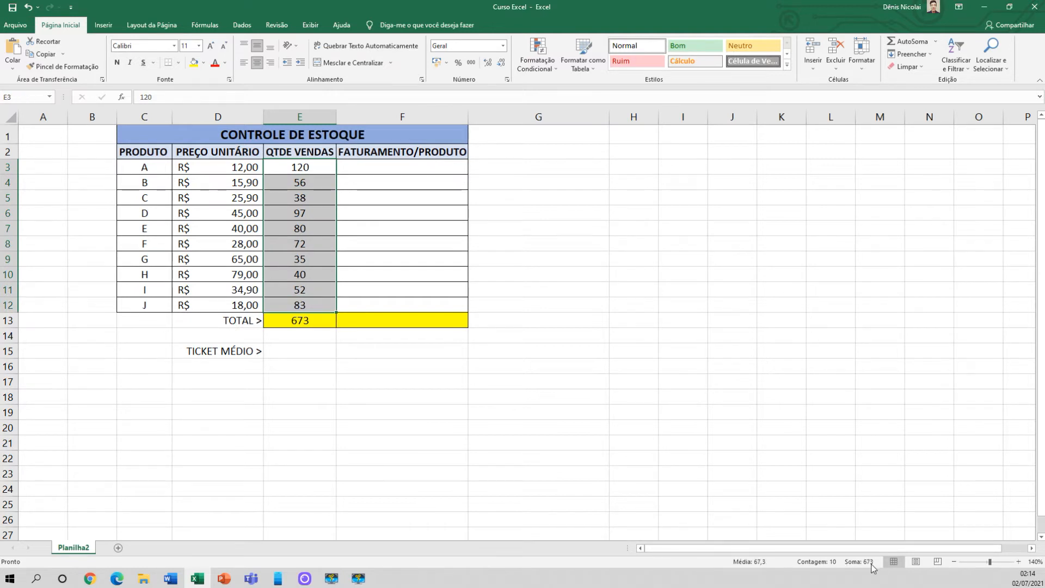
left_click(308, 321)
key("Delete")
- Enter =SOMA(E3:E12) in E13 to total the sales quantities as one continuous range
double_click(288, 323)
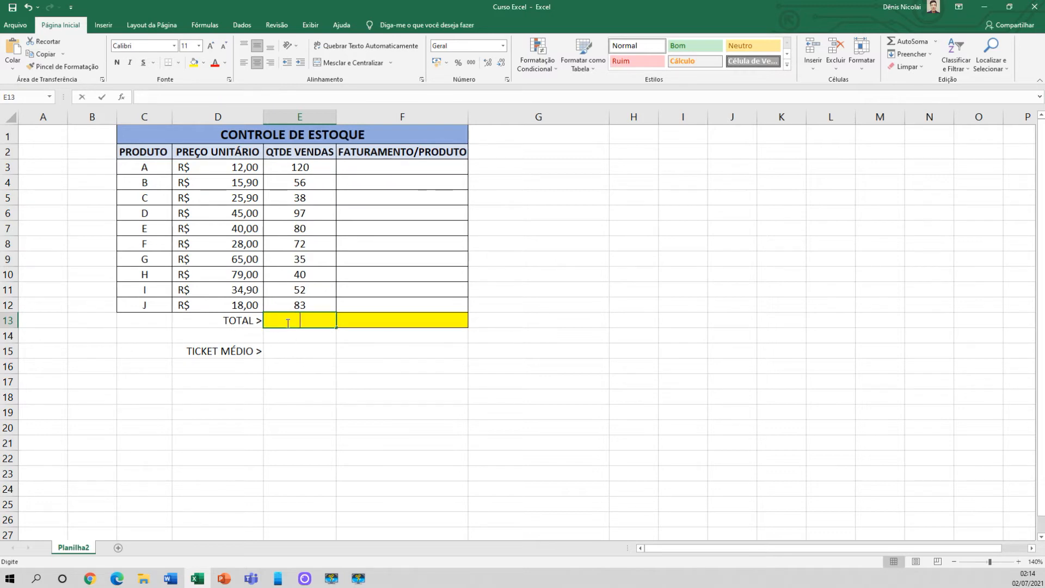
type("=SOMA")
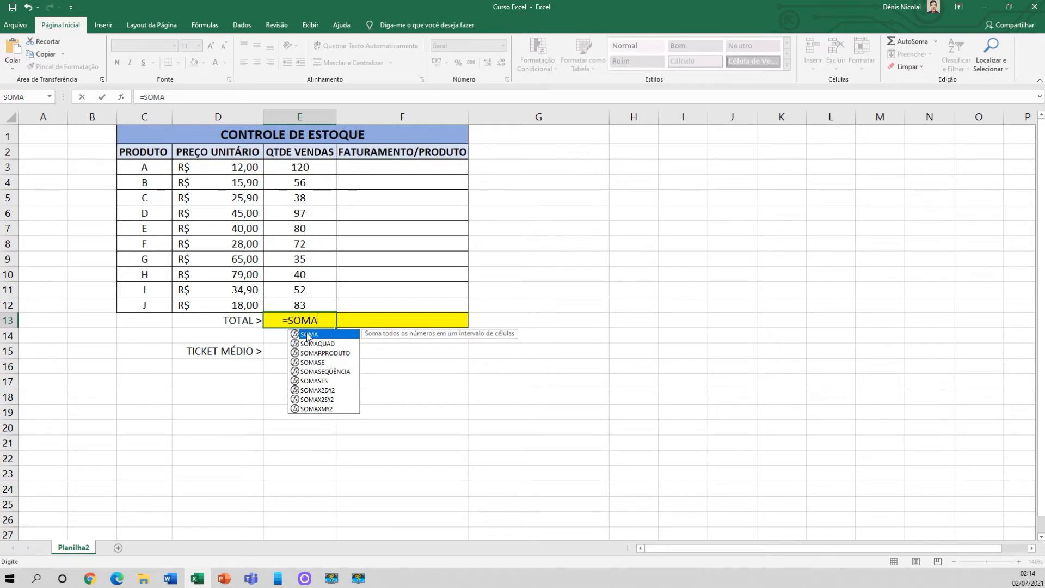
double_click(307, 334)
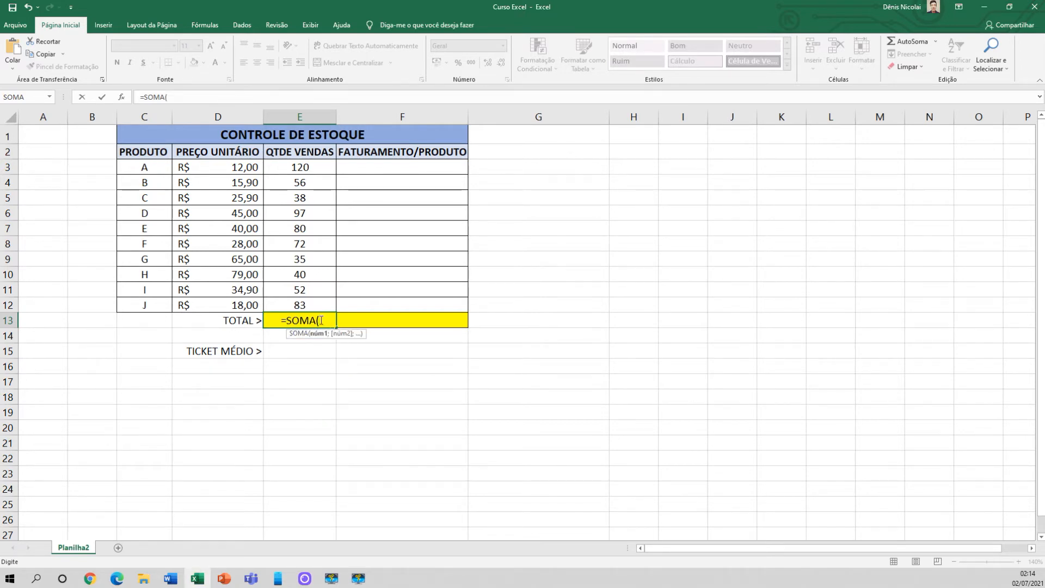
left_click_drag(296, 165, 298, 301)
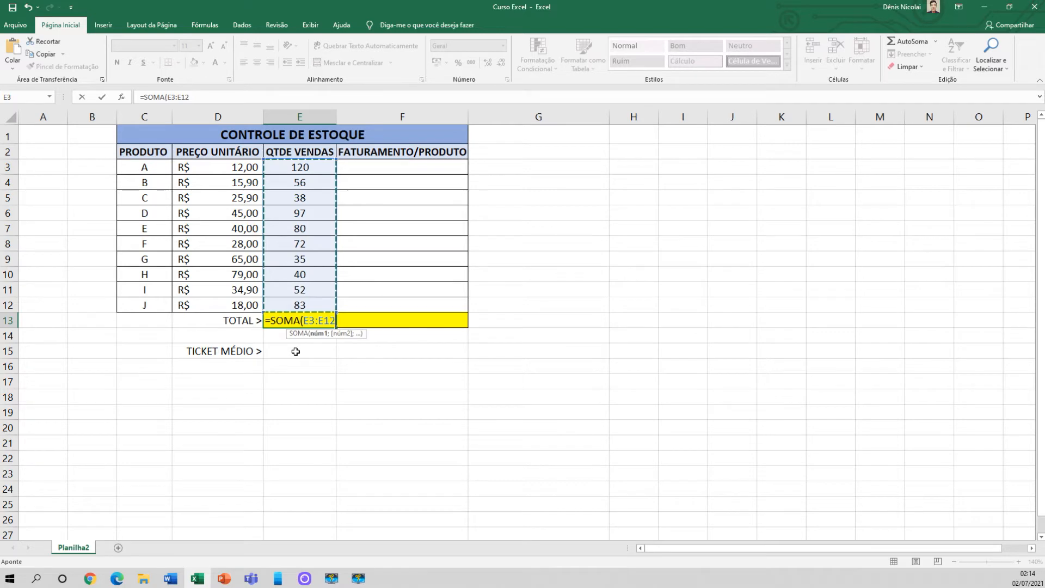
type(")")
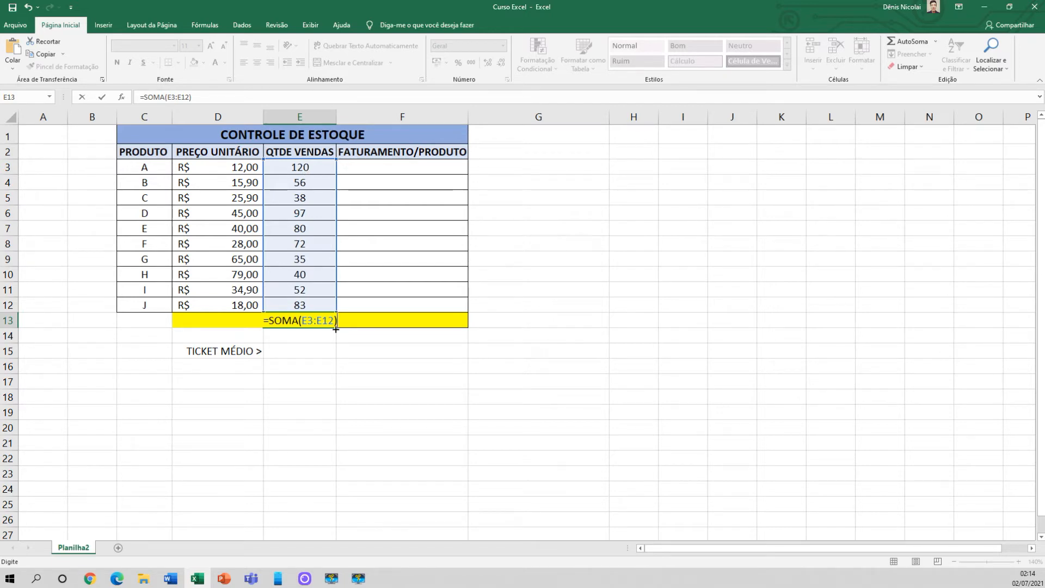
key("Return")
- Inspect the range used by the SOMA formula in E13, and clear the formula from the cell
left_click(307, 320)
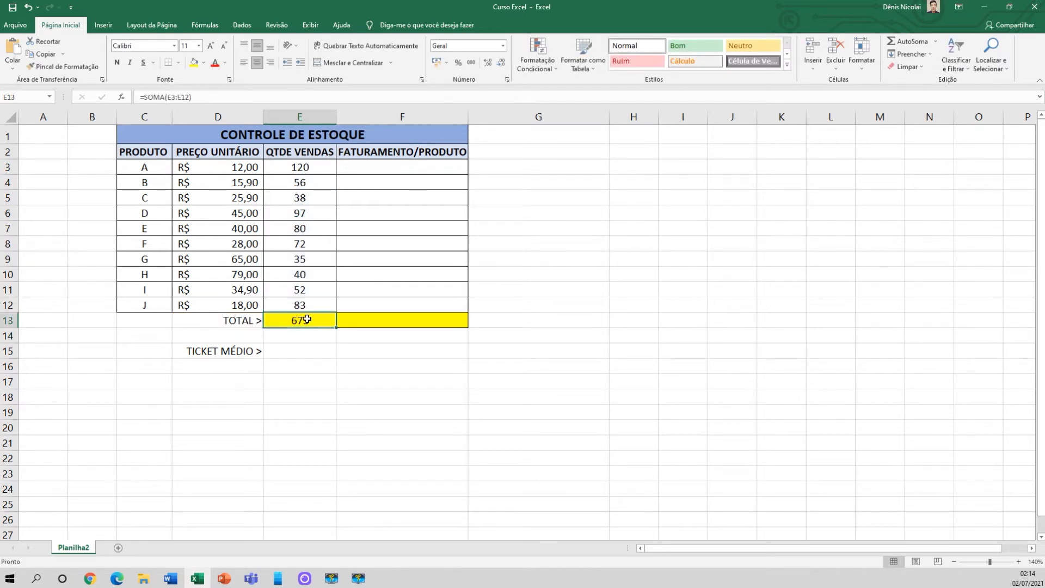
left_click_drag(305, 166, 328, 187)
left_click(320, 320)
double_click(315, 322)
left_click(307, 383)
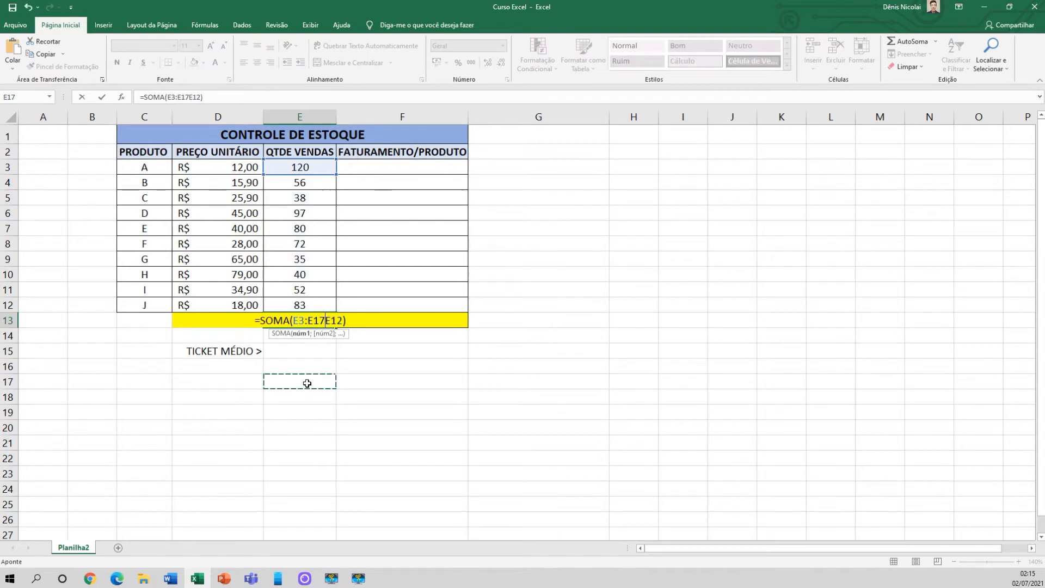
left_click(307, 322)
key("Delete")
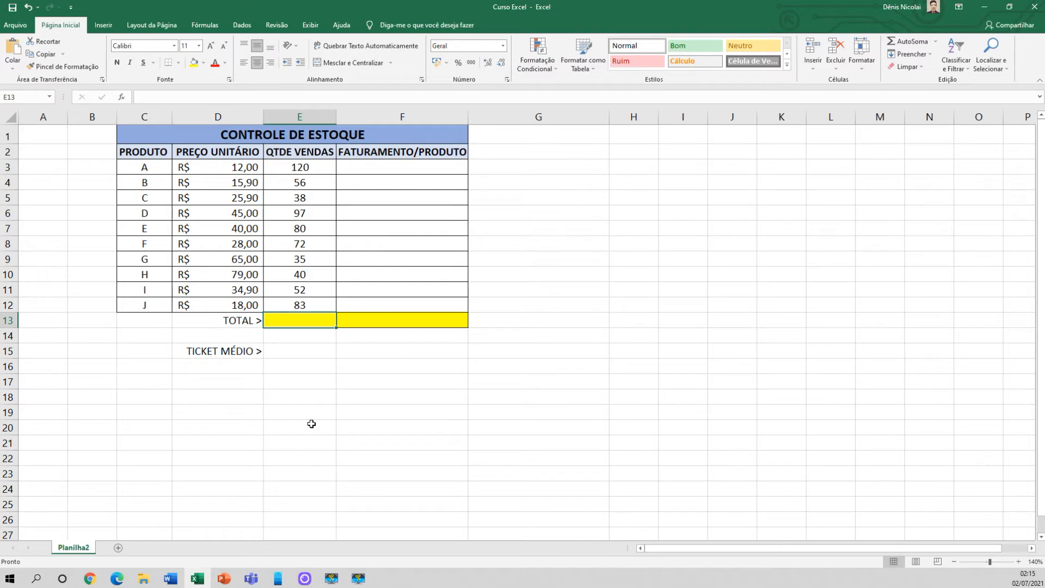
- Enter =SOMA(E3:E12) in E13 to total the sales quantities, writing the range references by hand
type("=SOMA")
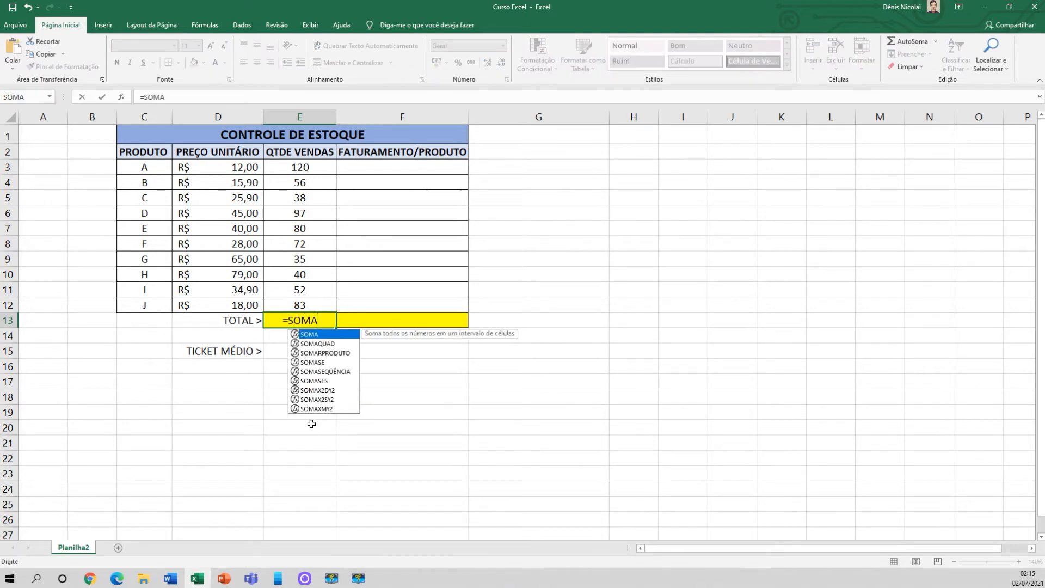
double_click(309, 334)
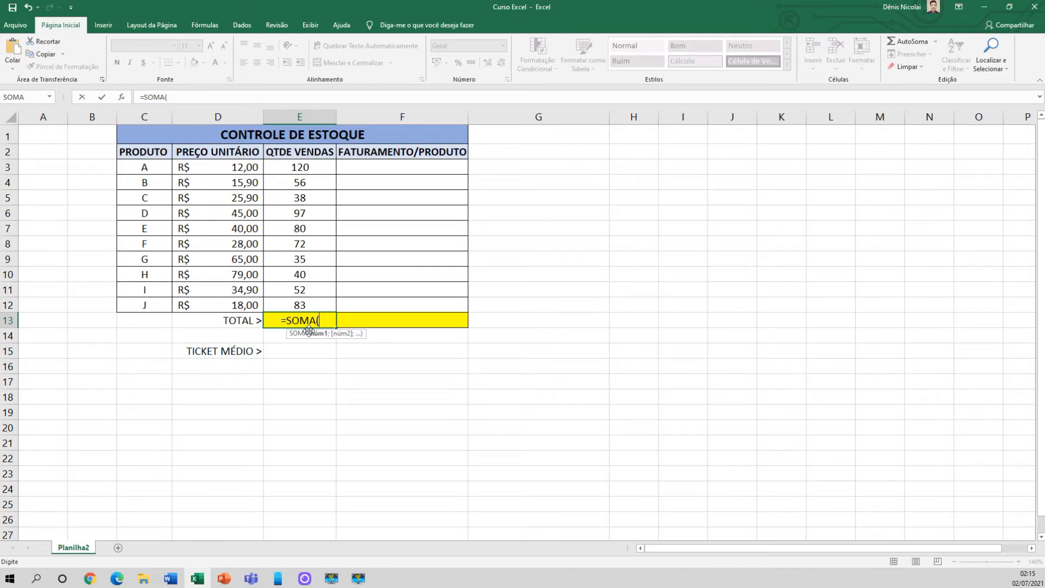
type("E3")
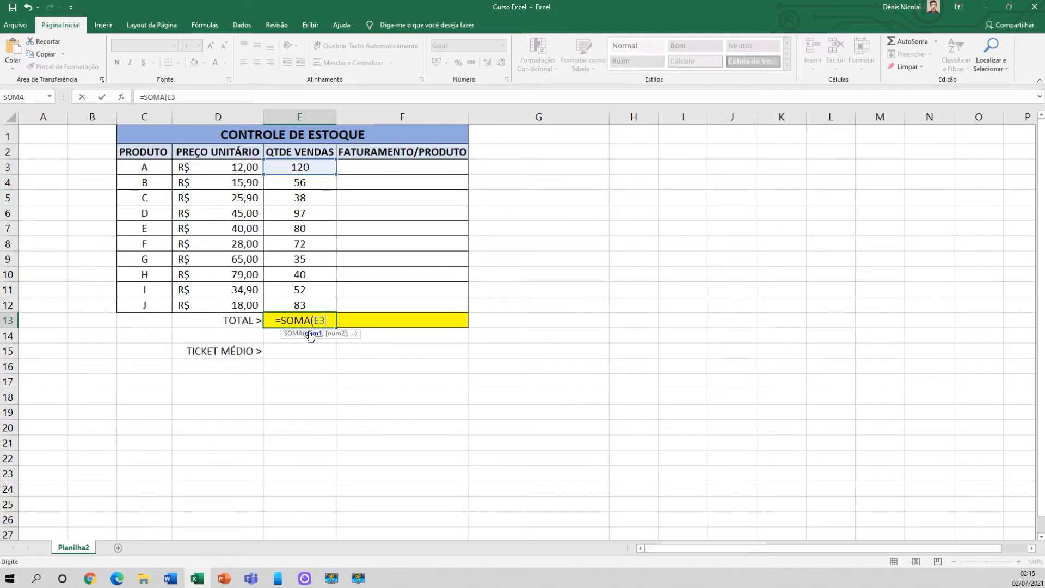
type(":")
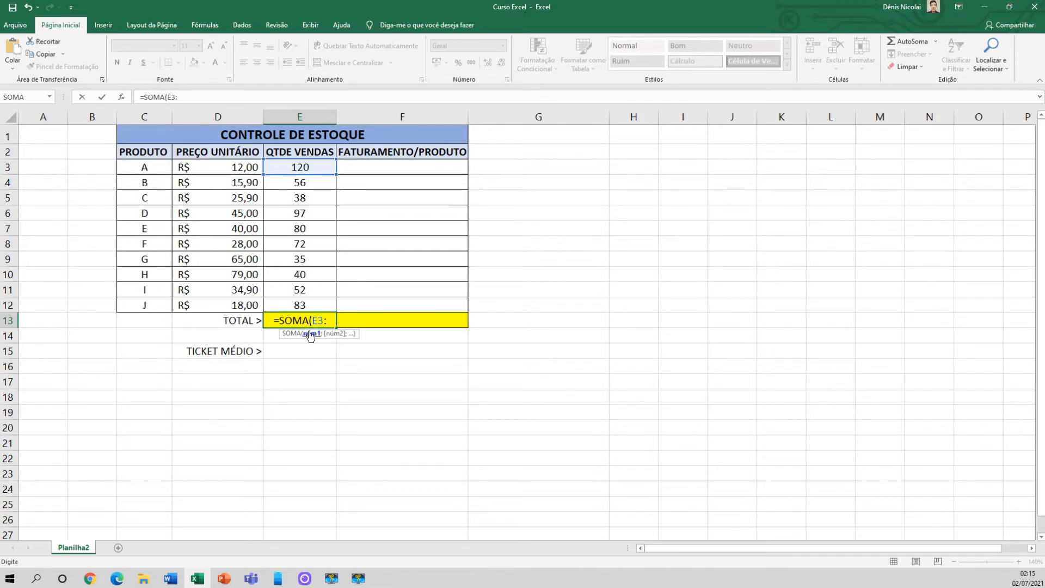
type("E12")
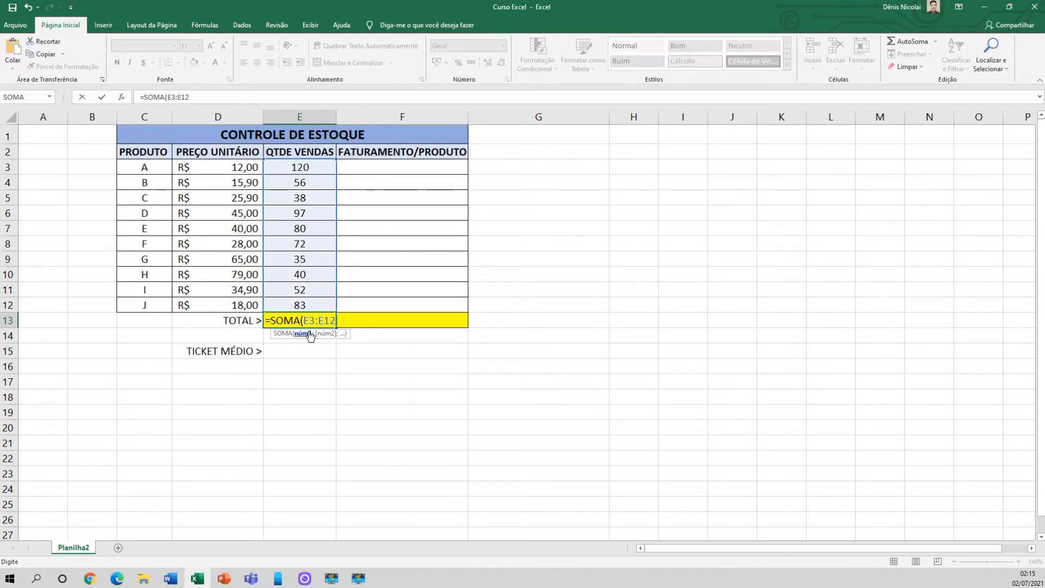
type(")")
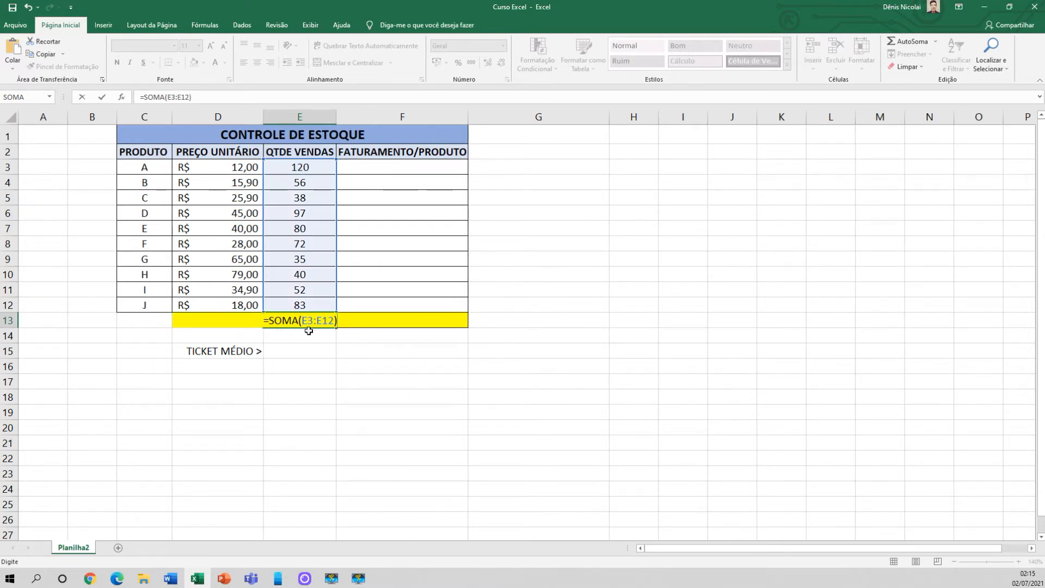
key("Return")
- Shrink the SOMA range in E13 to E5:E12 and compare the total with the automatic sum of those cells
double_click(306, 321)
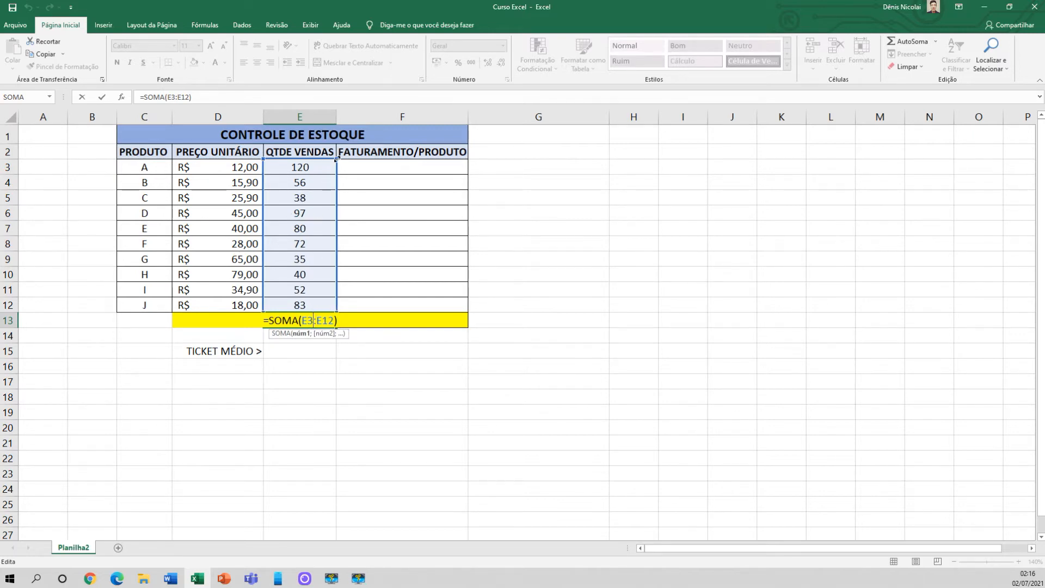
left_click_drag(336, 166, 337, 189)
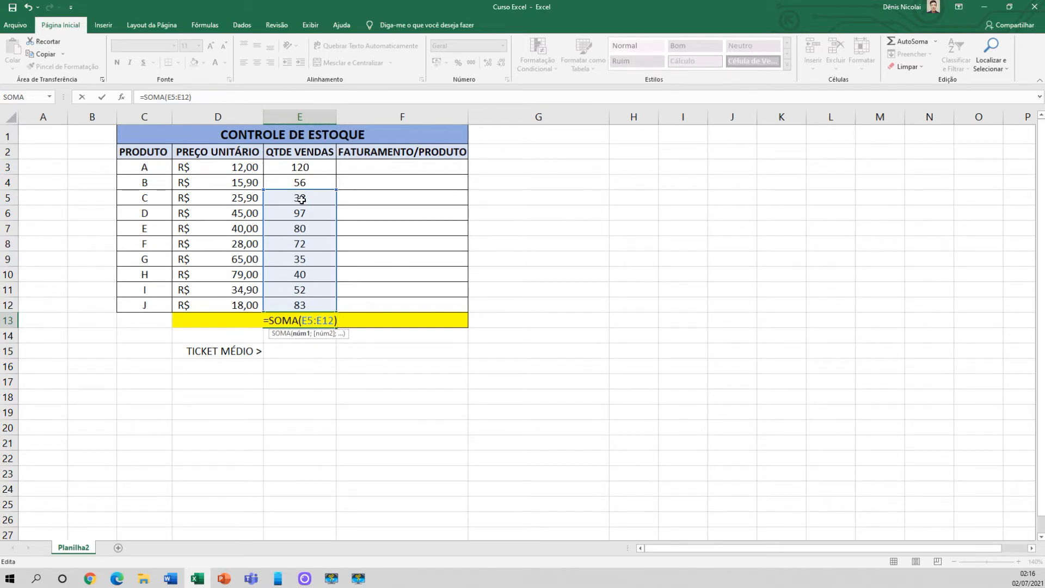
key("Return")
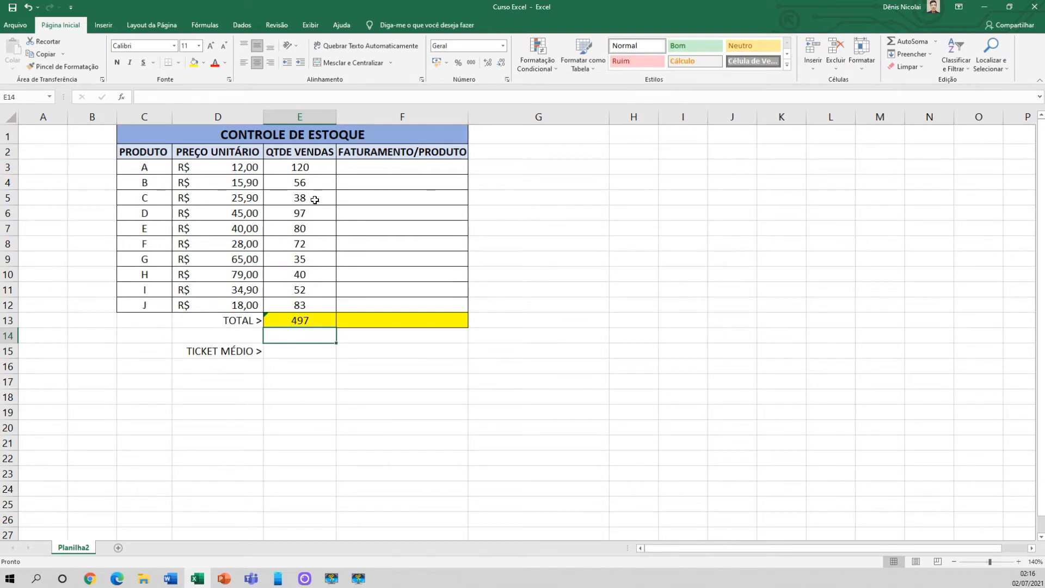
left_click_drag(315, 200, 330, 302)
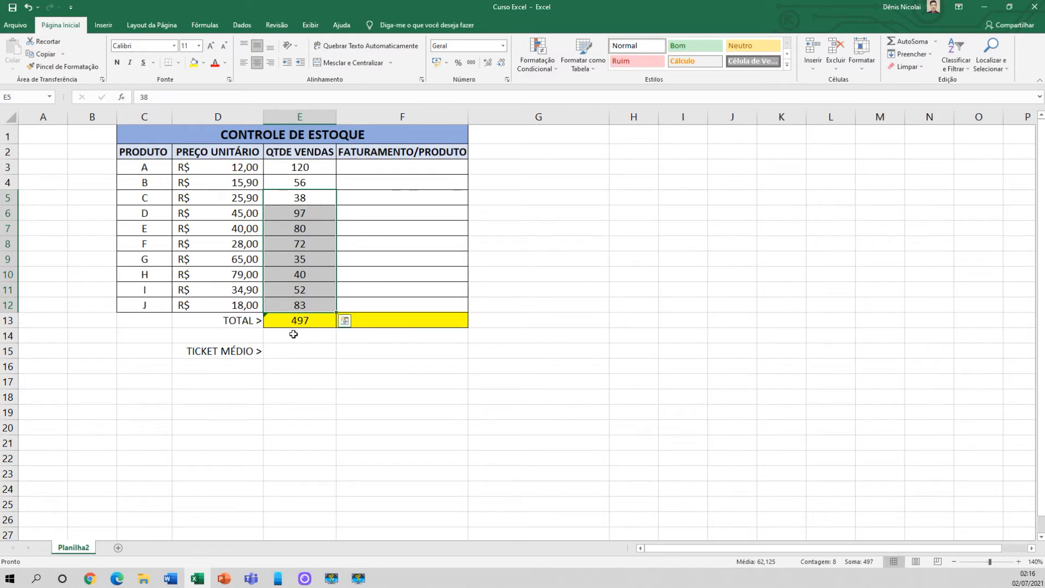
left_click(294, 353)
- Extend the SOMA range in E13 back to E3:E12
double_click(293, 320)
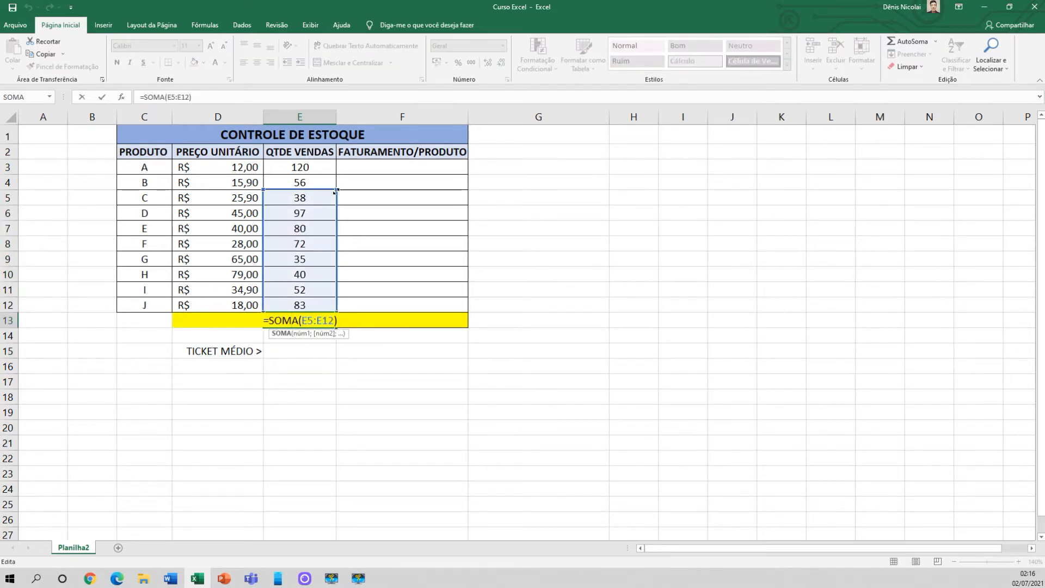
left_click_drag(338, 182, 340, 163)
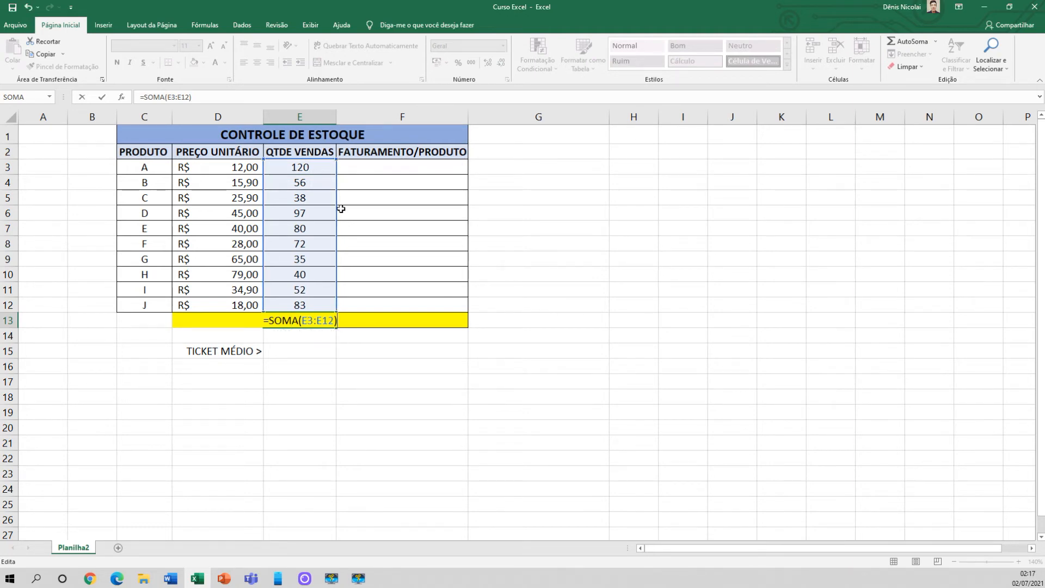
key("Return")
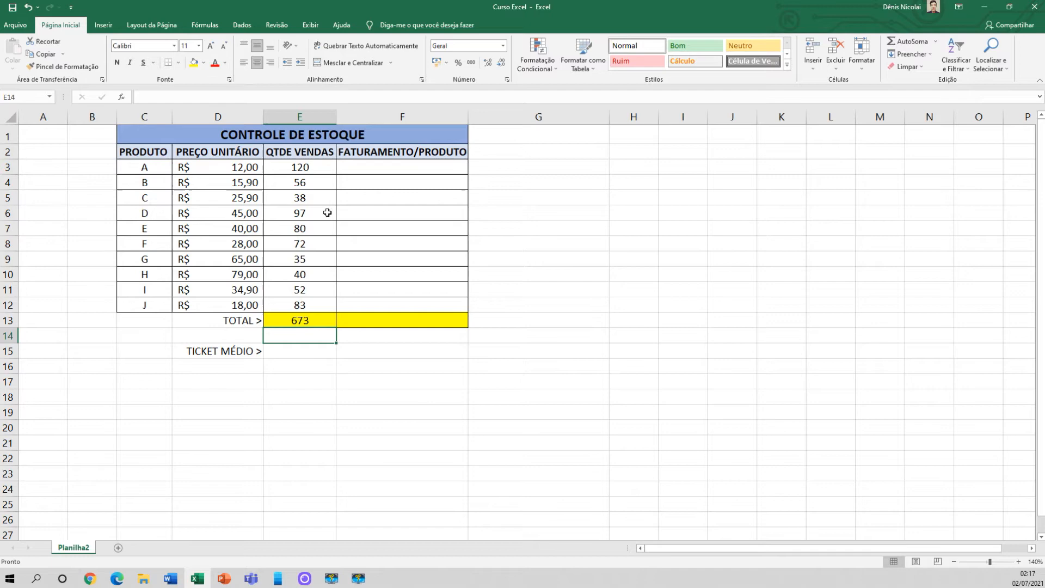
- Calculate product A's revenue with =E3*D3 in F3 and fill the formula down to F12
left_click(382, 167)
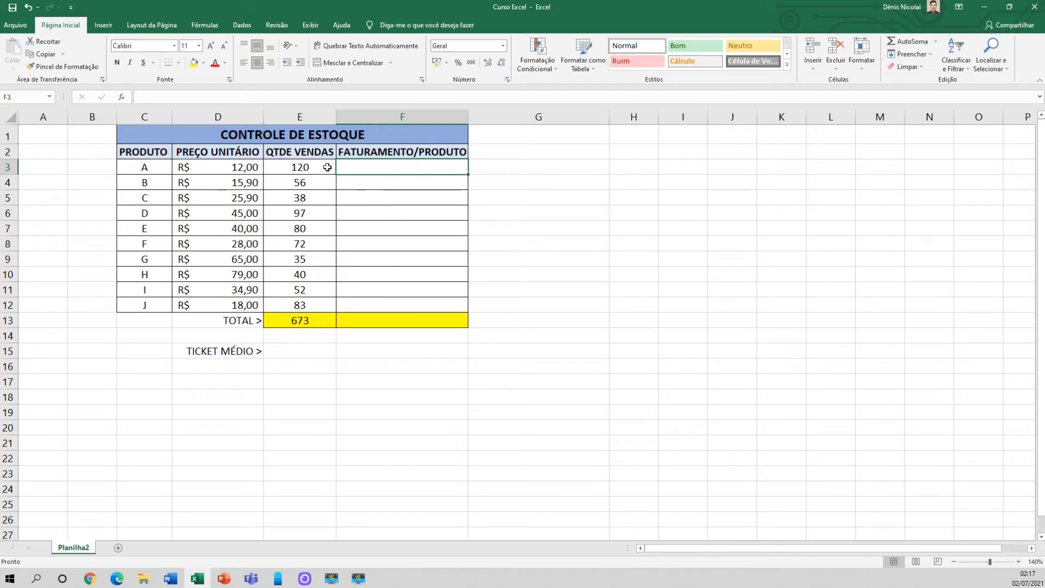
left_click(306, 167)
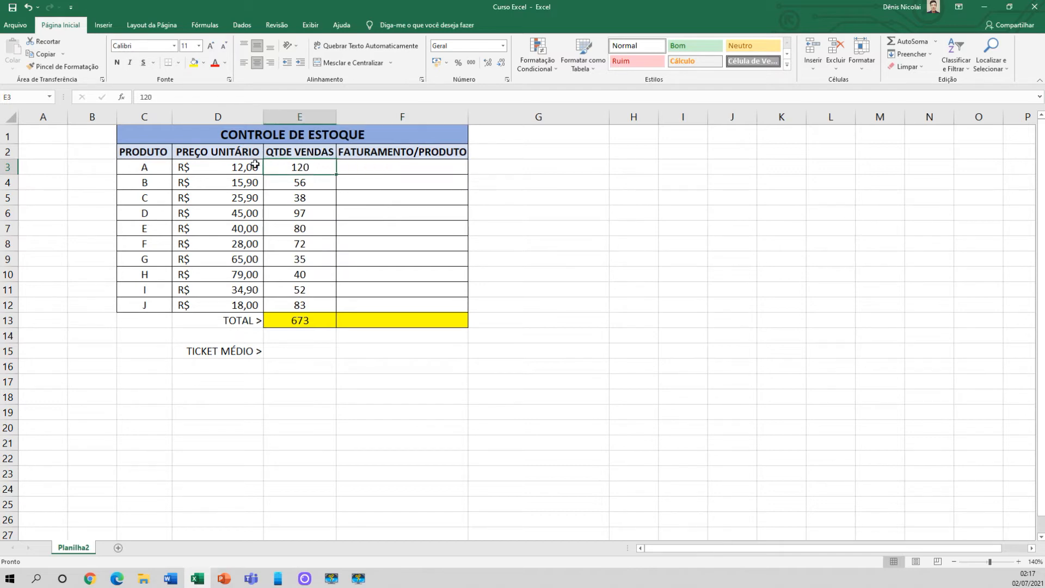
left_click(238, 168)
left_click(374, 168)
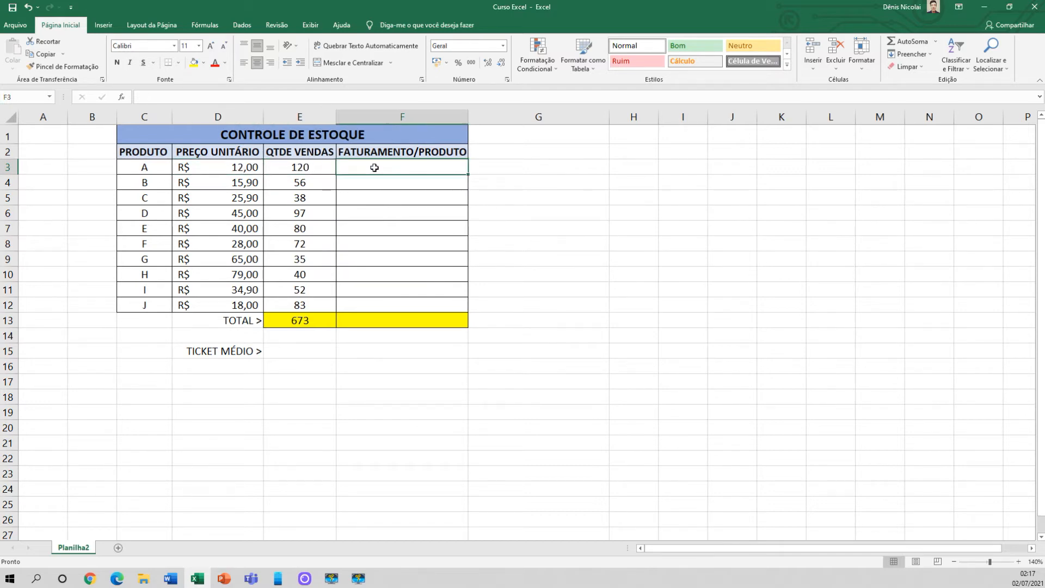
type("=")
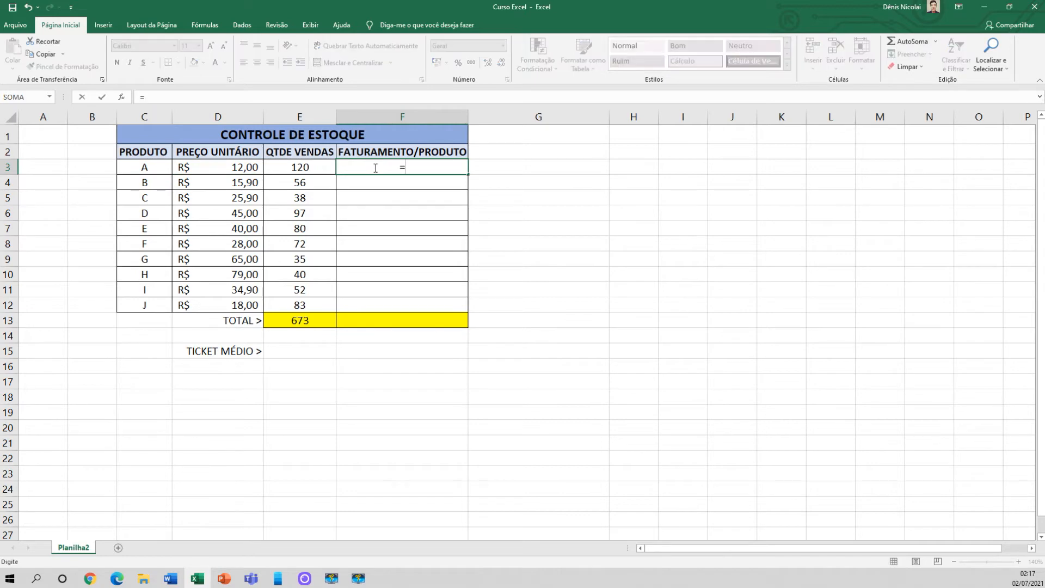
left_click(315, 167)
type("*")
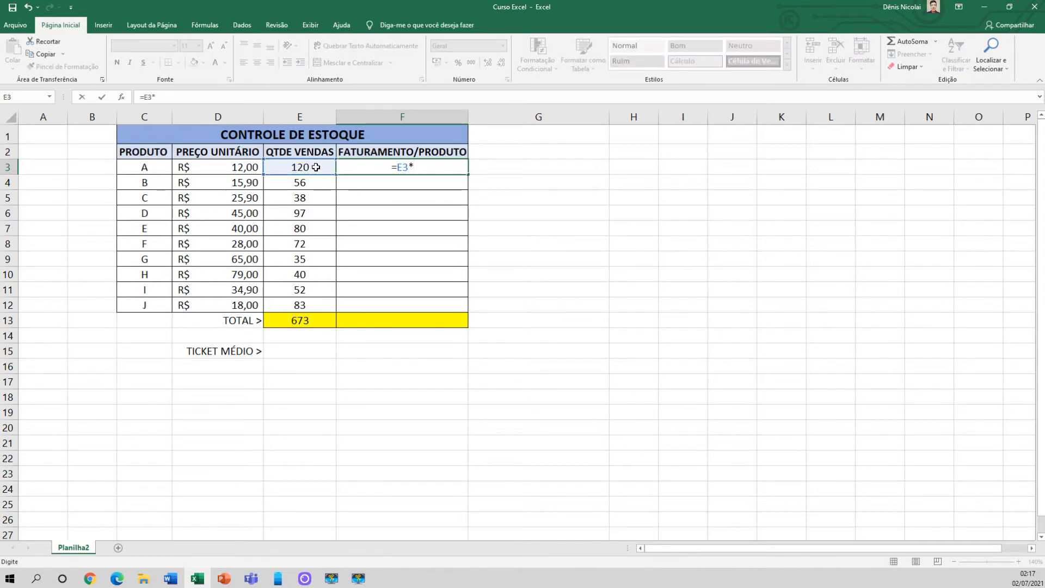
left_click(227, 166)
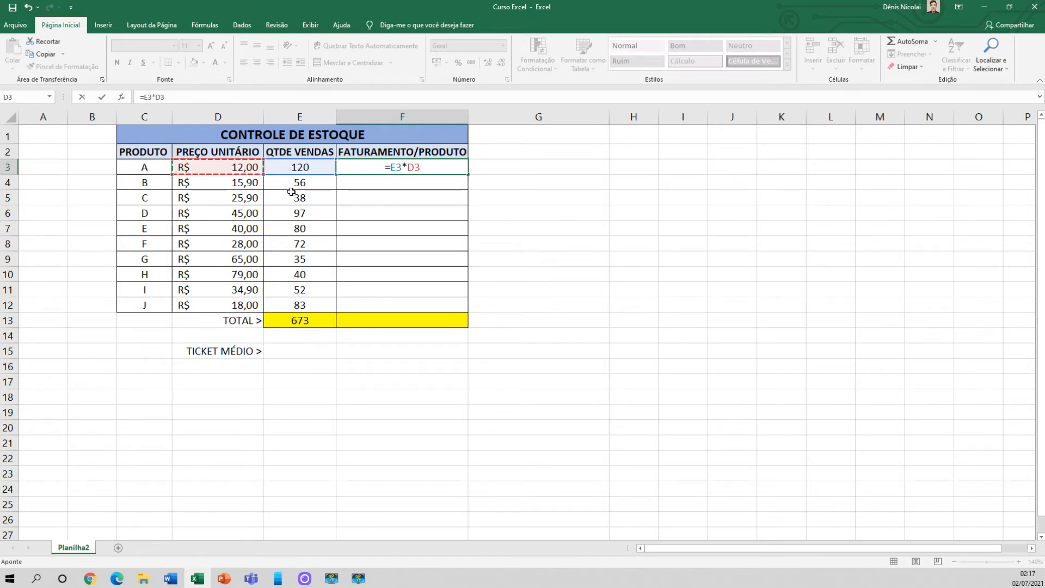
key("Return")
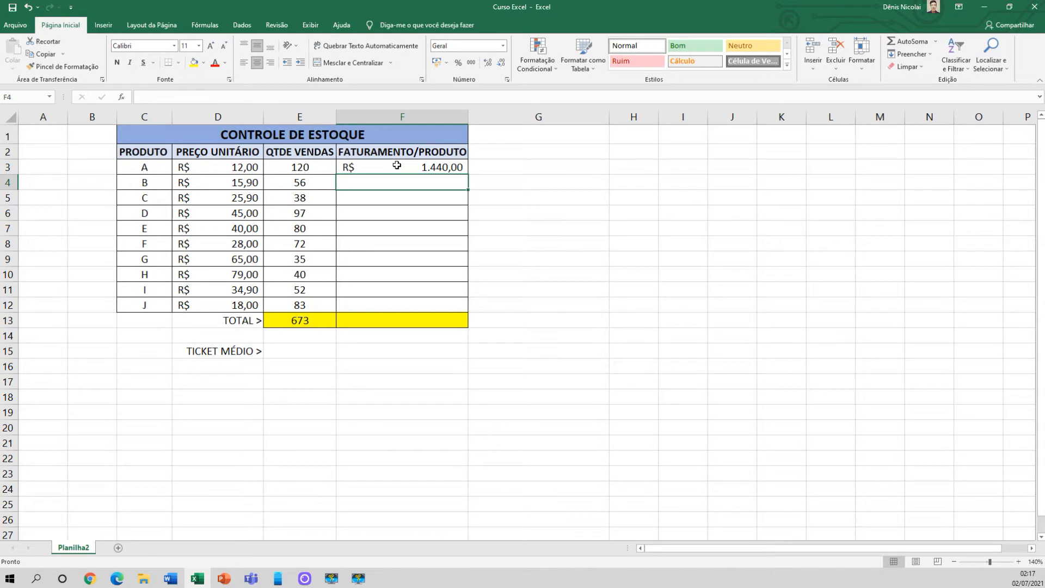
left_click(397, 166)
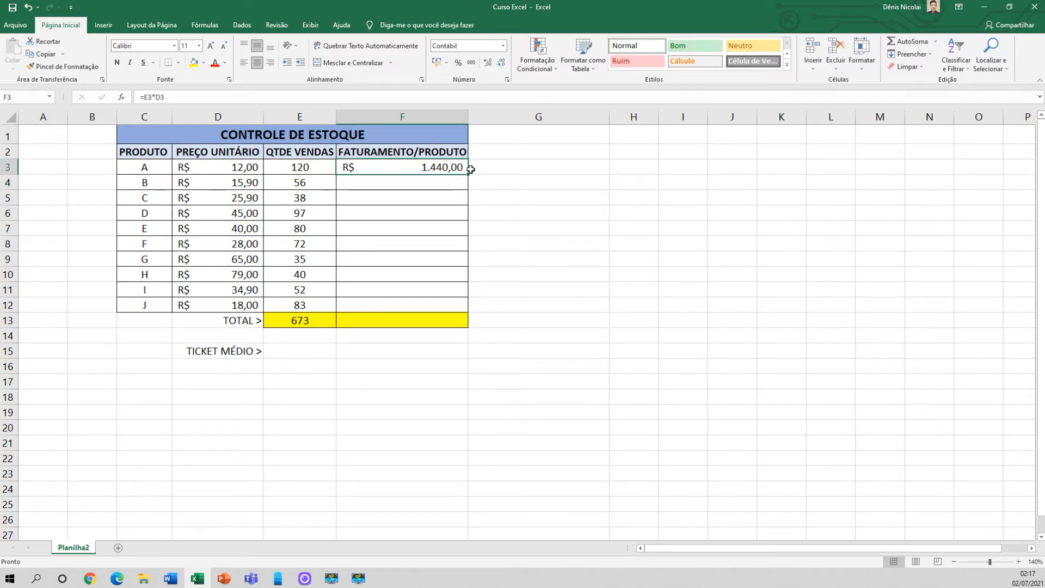
left_click_drag(469, 174, 468, 302)
- Examine the cell references used by the copied revenue formulas in F4 through F9
double_click(379, 185)
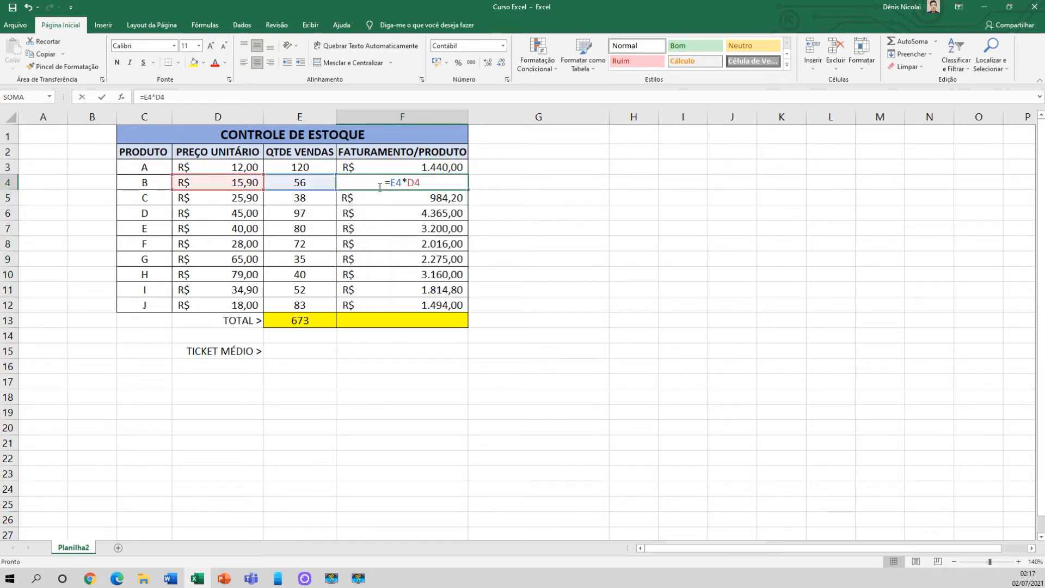
key("Escape")
double_click(378, 198)
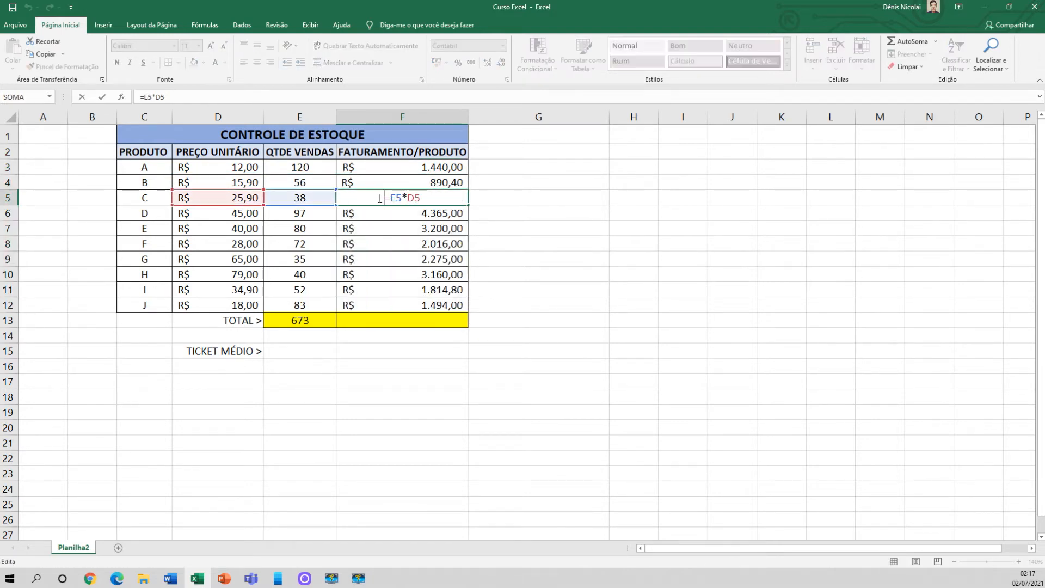
key("Escape")
double_click(379, 212)
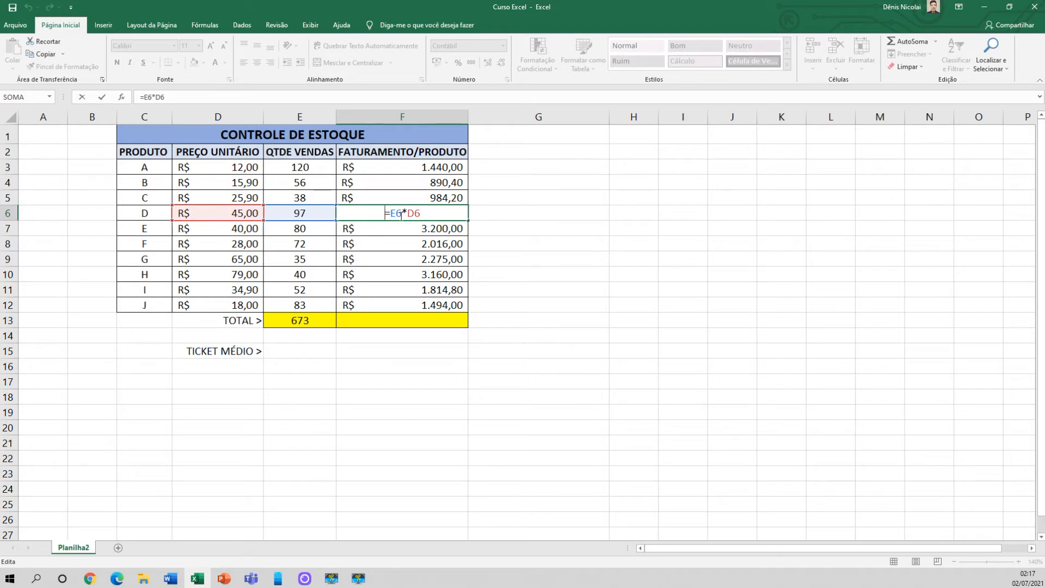
key("Escape")
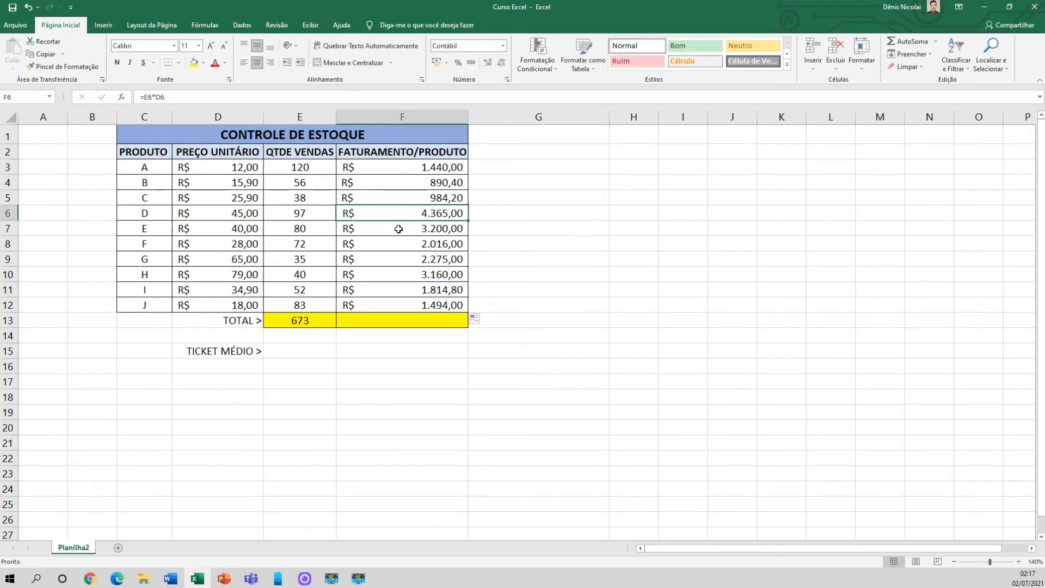
double_click(398, 228)
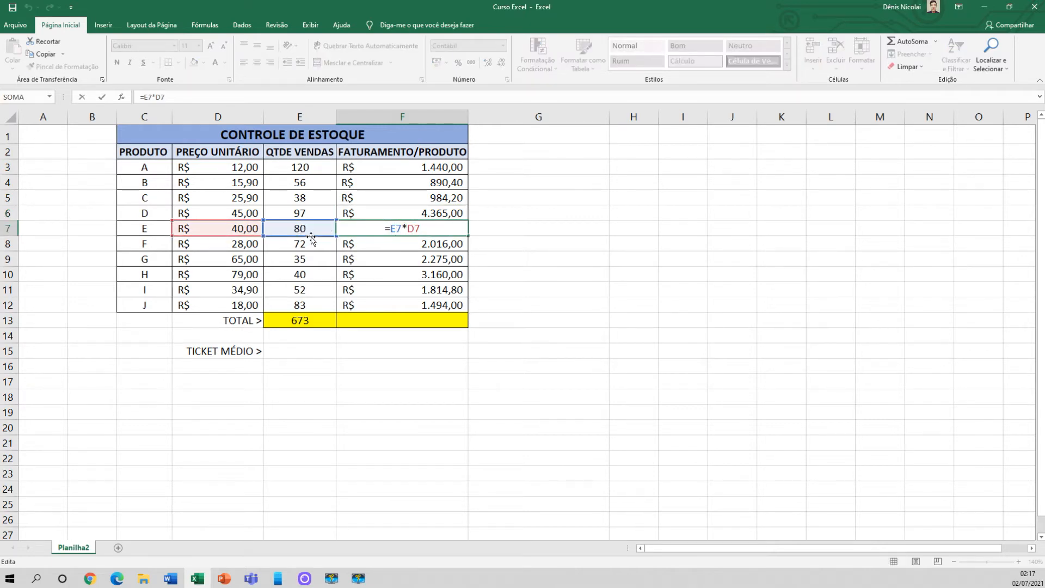
key("Escape")
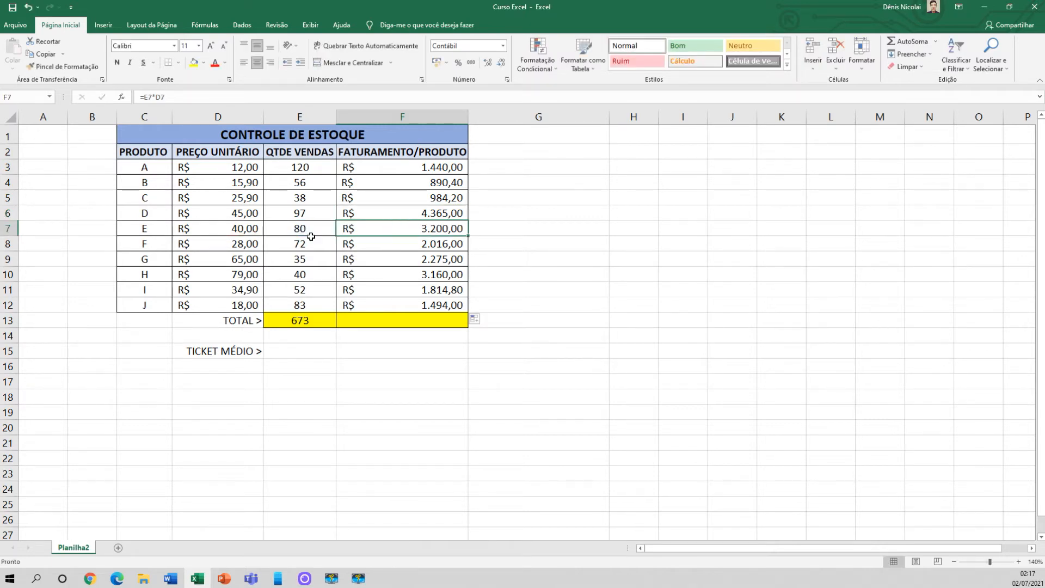
double_click(375, 244)
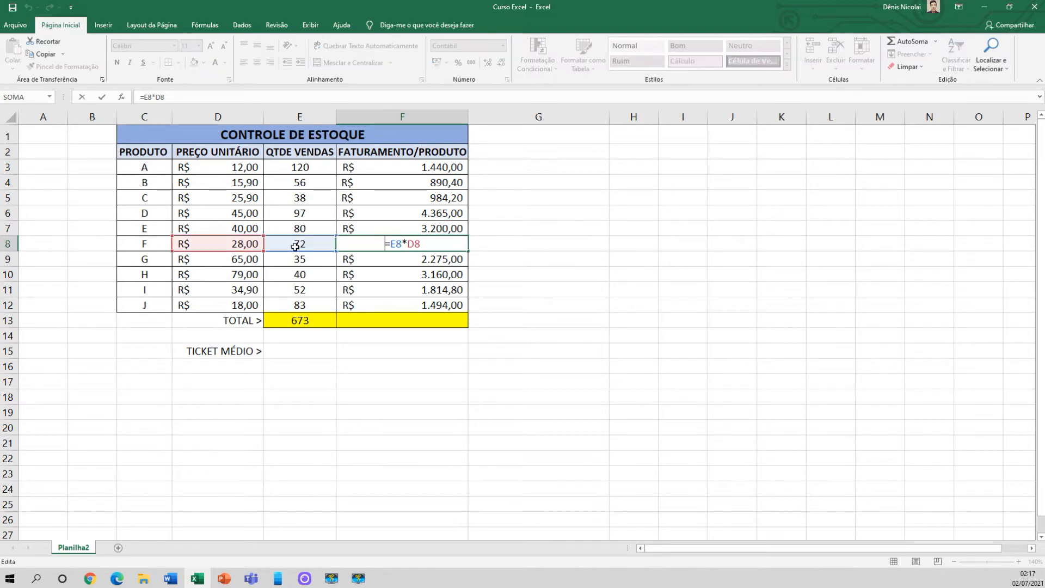
key("ctrl+Return")
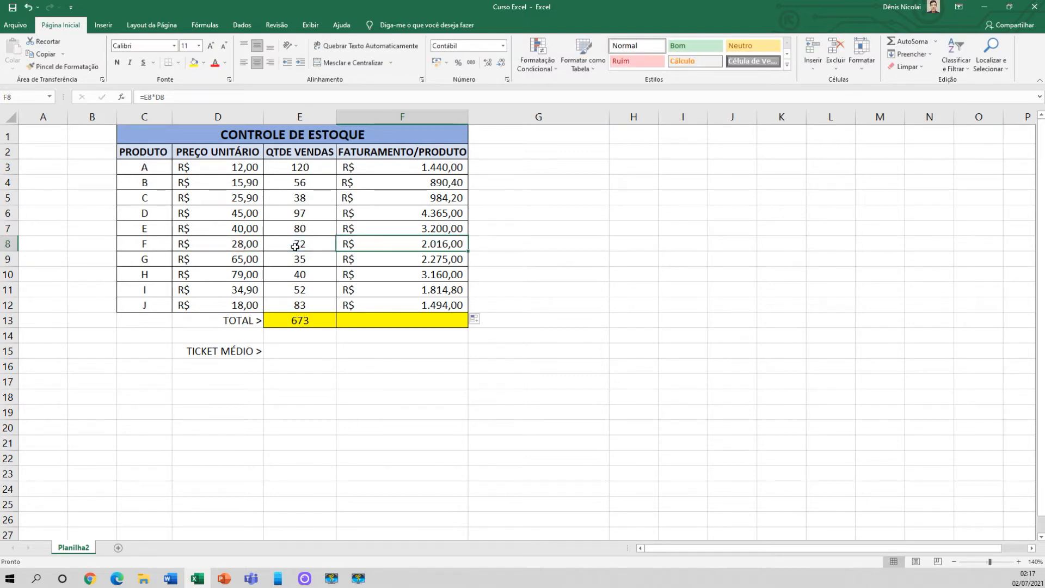
double_click(392, 258)
key("ctrl+Return")
- Try starting a SOMA function in the total revenue cell F13, including completing its name from the function suggestions
left_click(386, 323)
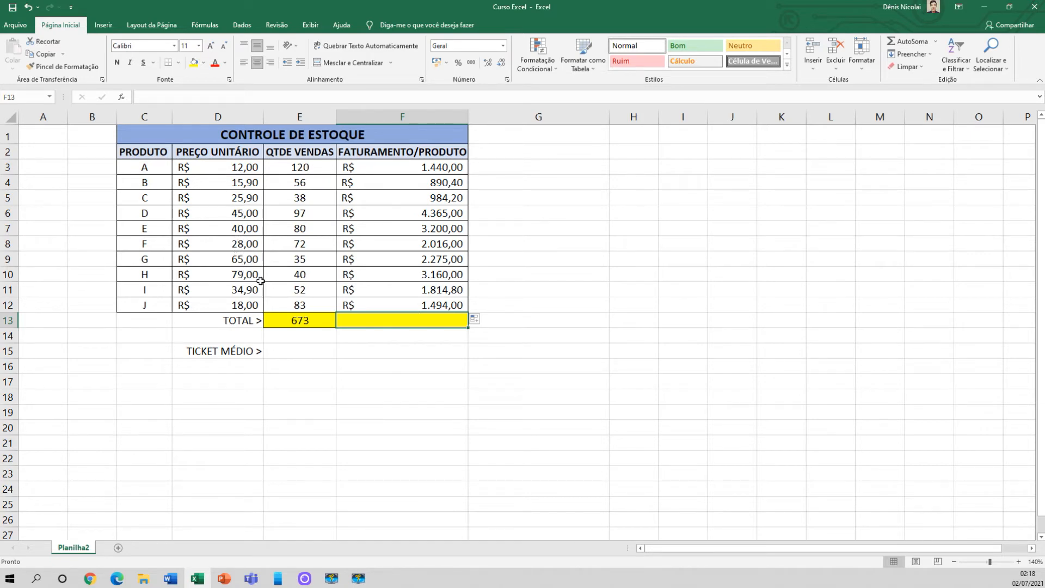
type("=SOMA")
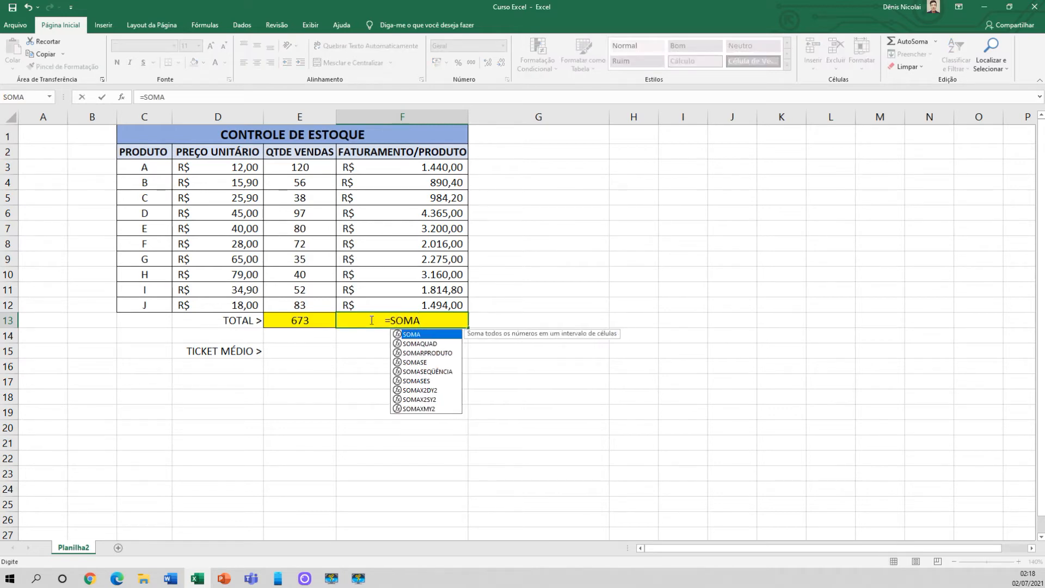
type("(")
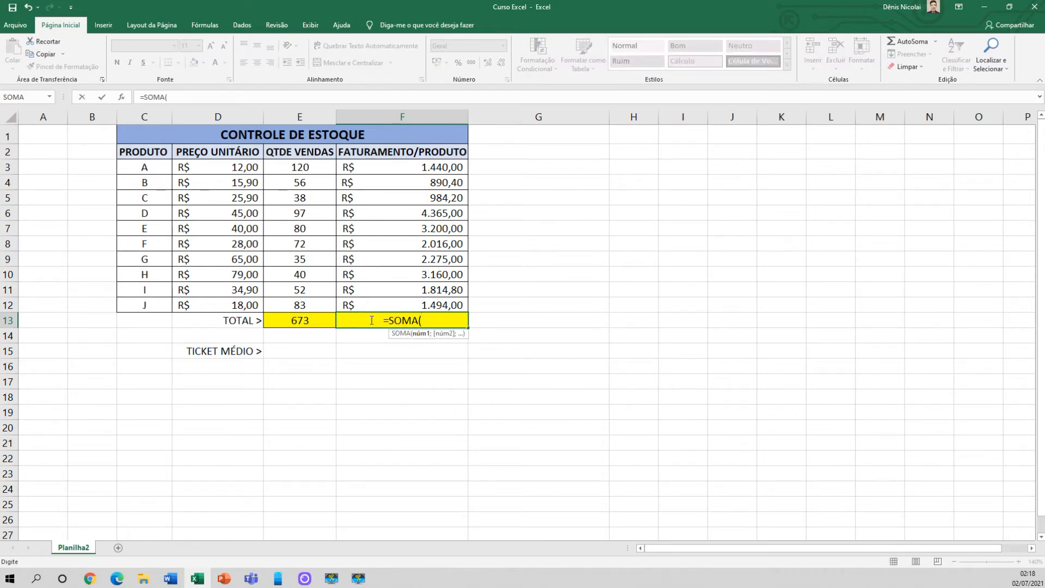
key("BackSpace")
key("BackSpace")
key("BackSpace")
key("BackSpace")
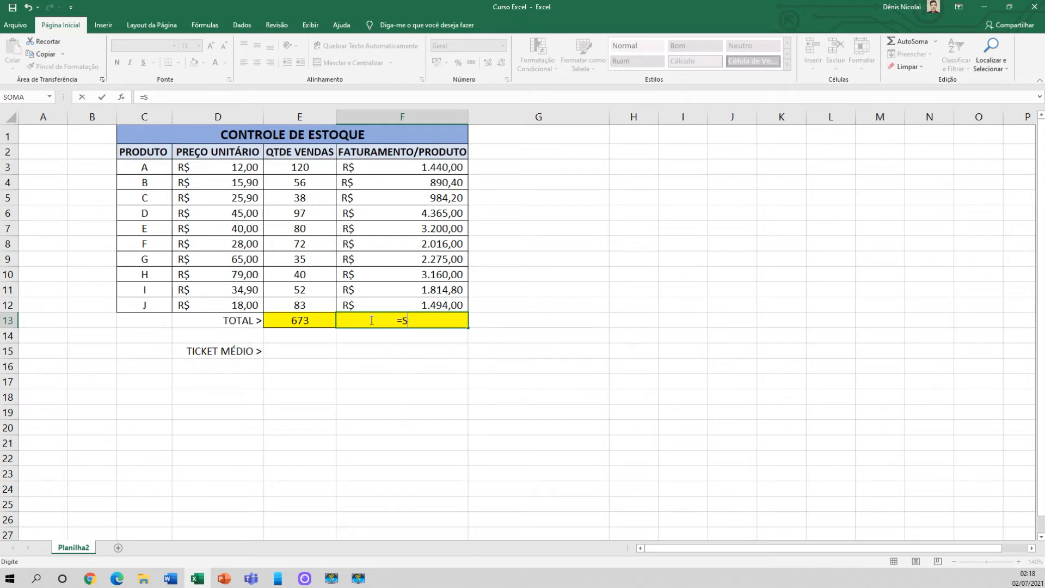
type("SOMA")
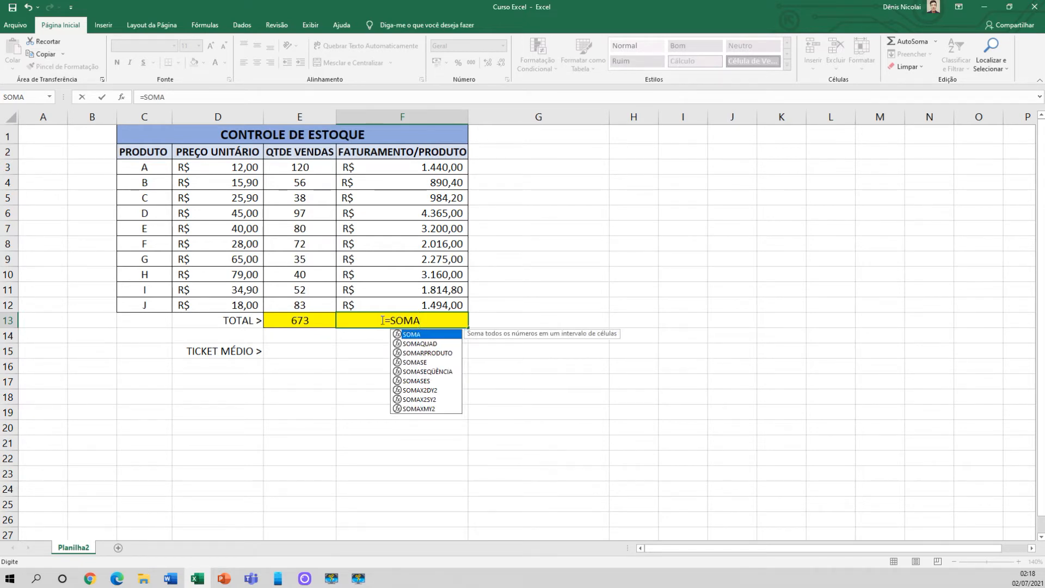
double_click(409, 335)
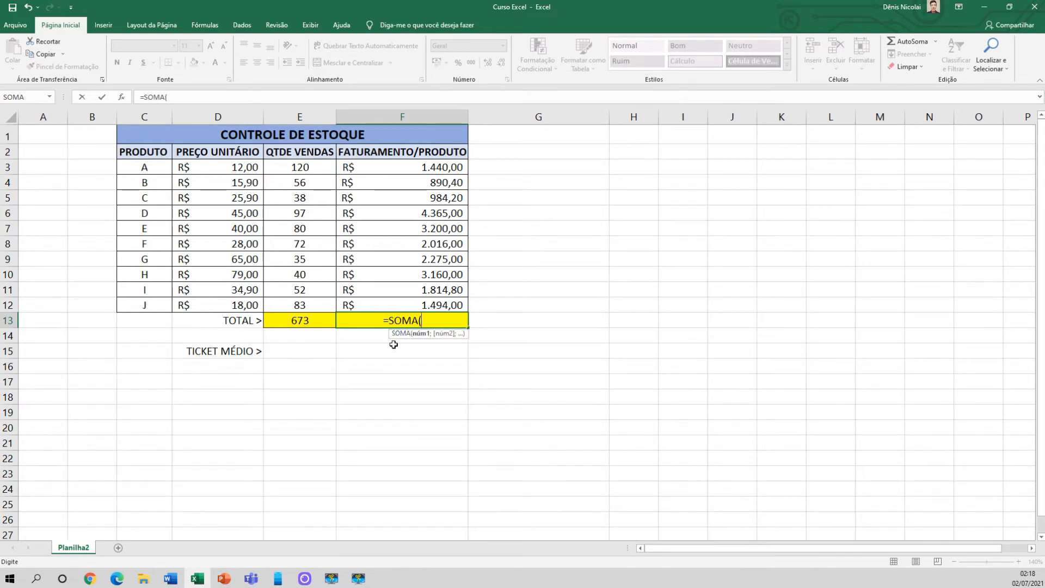
key("BackSpace")
key("BackSpace")
key("BackSpace")
key("BackSpace")
key("BackSpace")
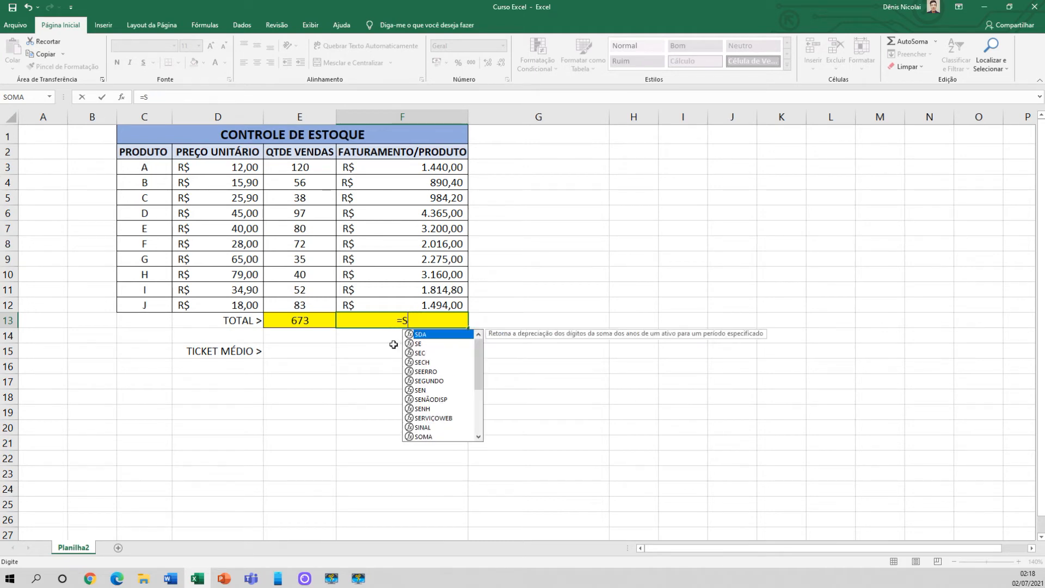
type("SOMA")
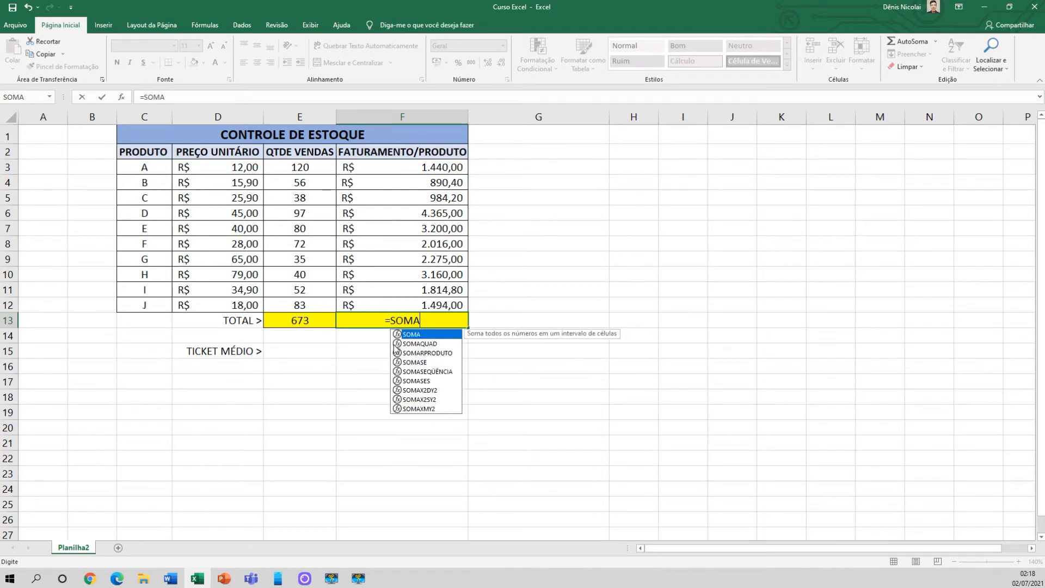
type("(")
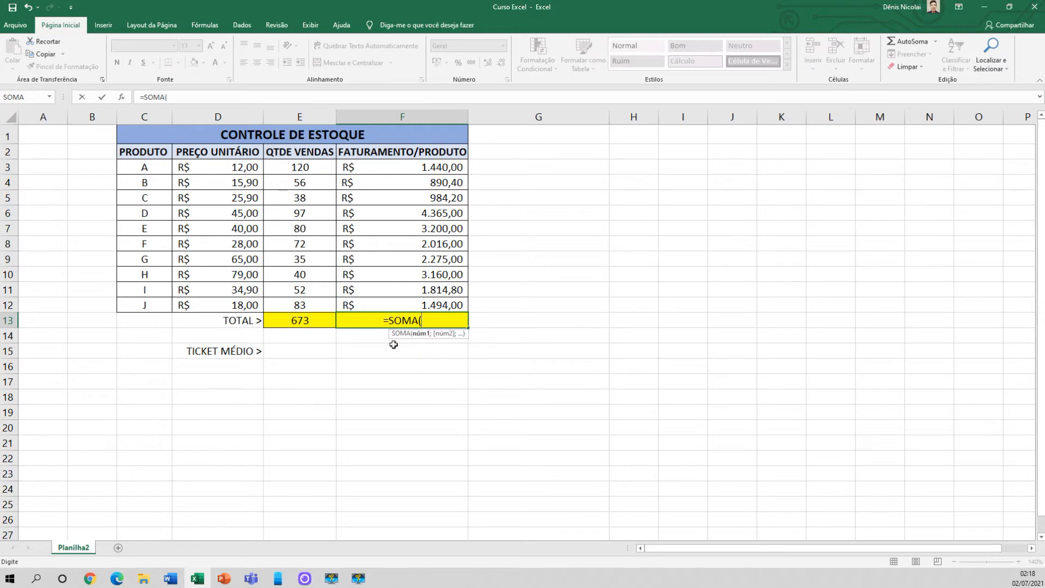
key("BackSpace")
key("BackSpace")
key("BackSpace")
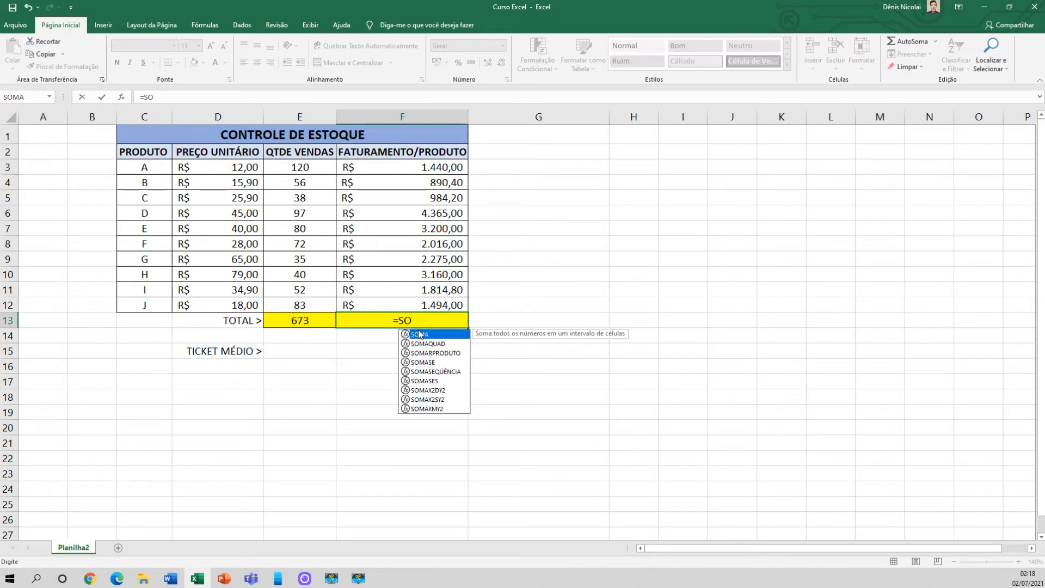
- Browse the suggested functions beginning with SOMA in F13, try inserting SOMAQUAD and remove it again
type("MA")
key("Down")
key("Up")
key("Down")
key("Down")
key("Down")
key("Down")
key("Down")
key("Down")
key("Down")
key("Up")
key("Up")
key("Up")
key("Up")
key("Up")
key("Up")
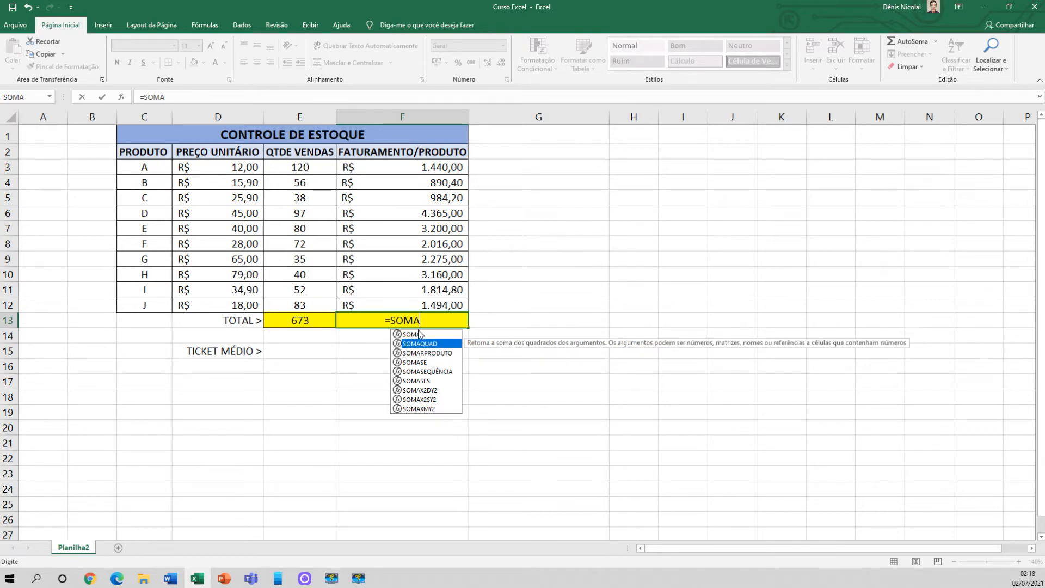
key("Down")
key("Down")
key("Down")
key("Up")
key("Up")
key("Up")
key("Tab")
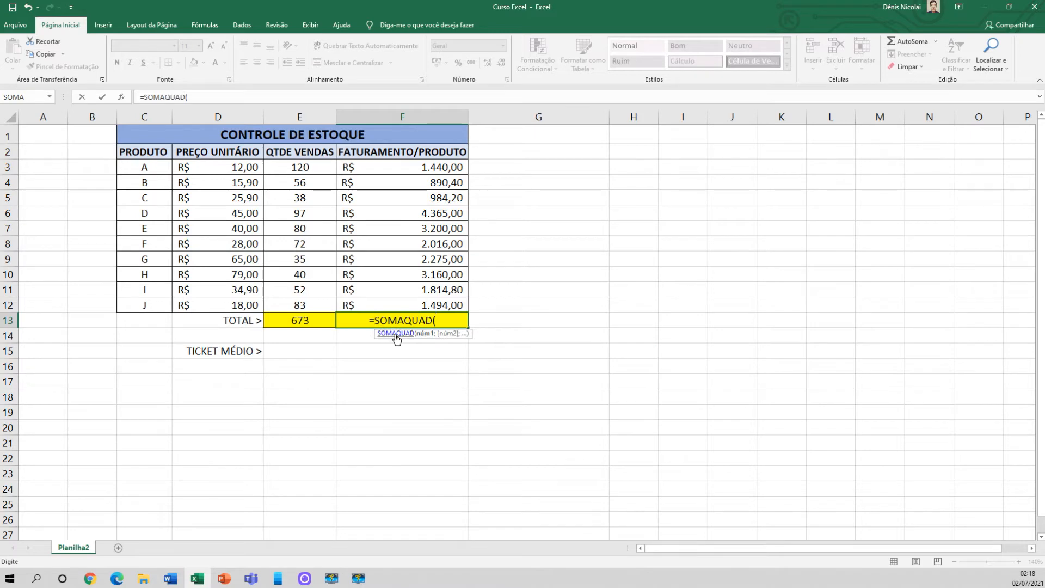
left_click_drag(445, 321, 375, 320)
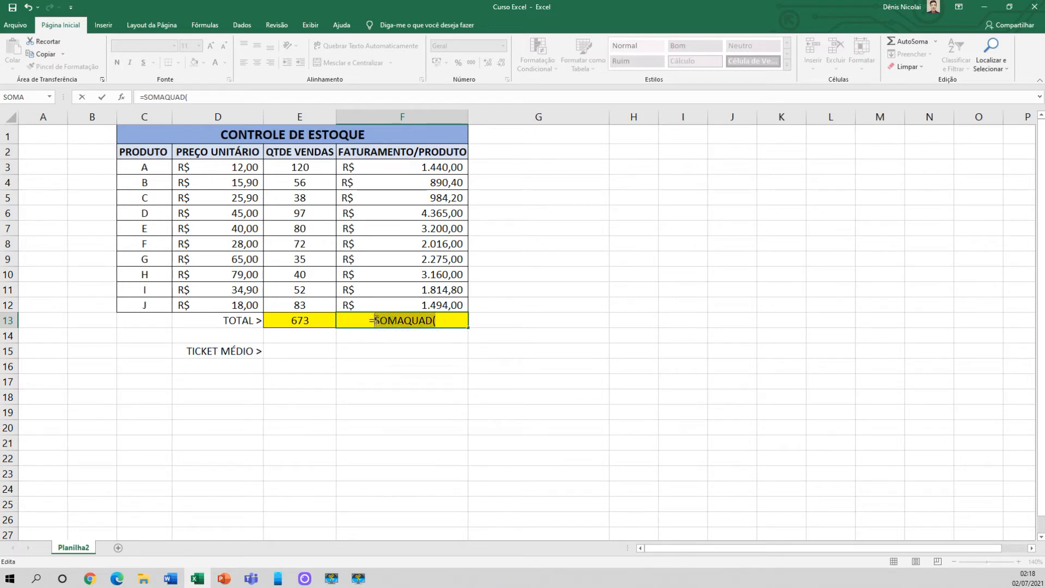
key("BackSpace")
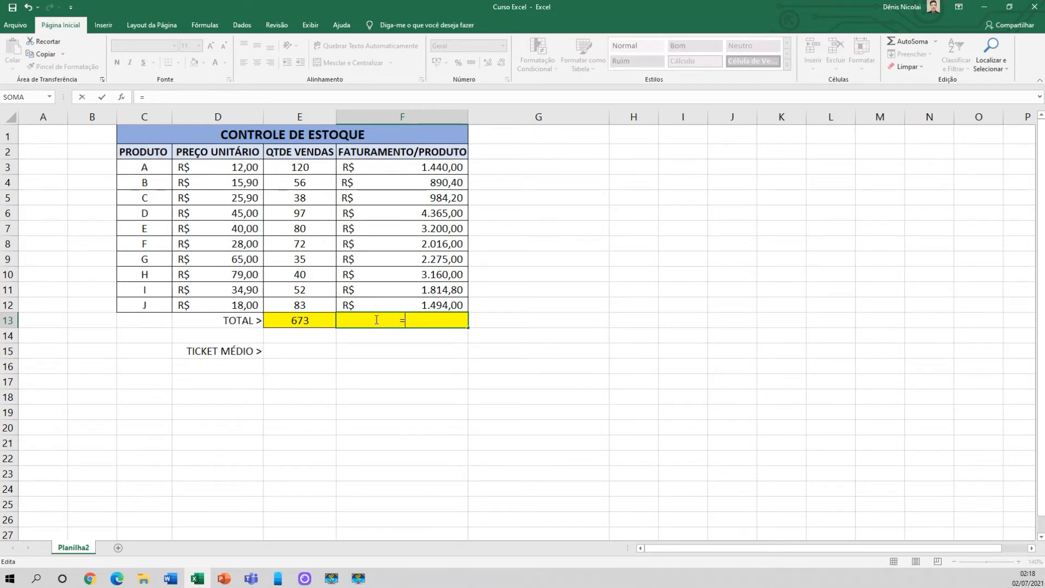
- Total the product revenues in F13 with =SOMA(F3:F12) and compare the result with the automatic sum of those cells
type("SOMA")
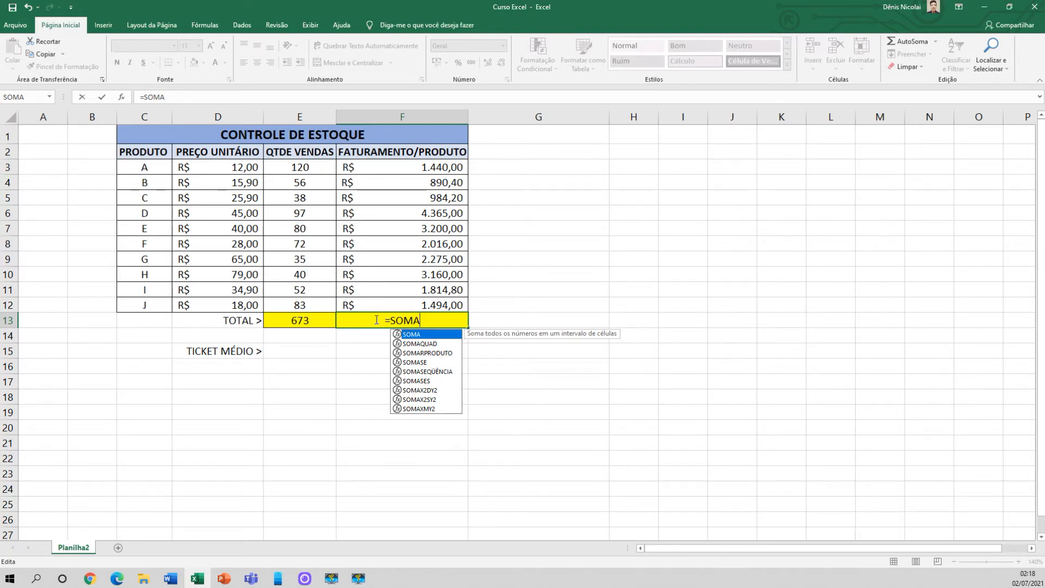
type("(")
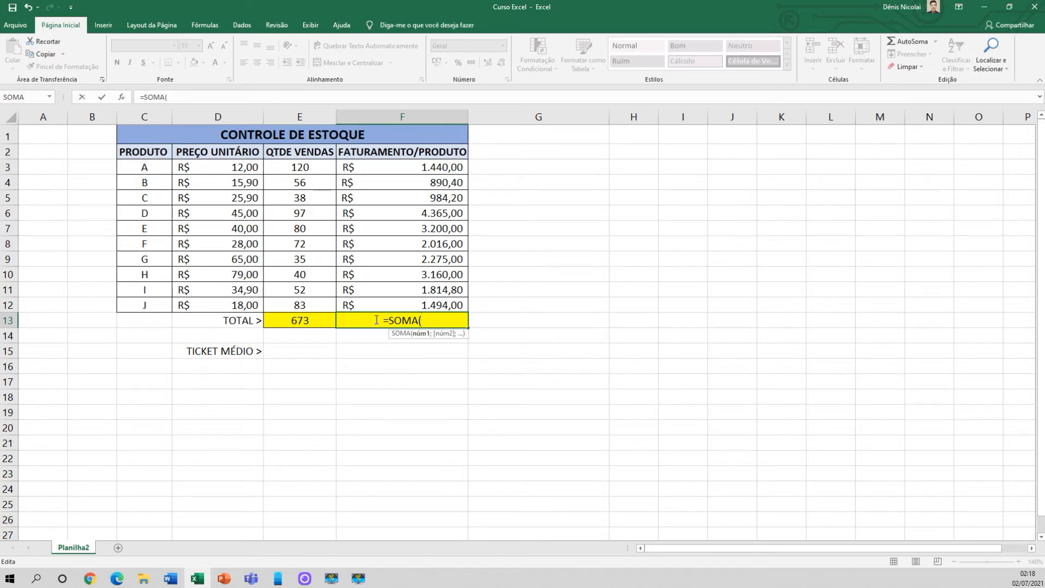
left_click_drag(396, 169, 397, 305)
type(")")
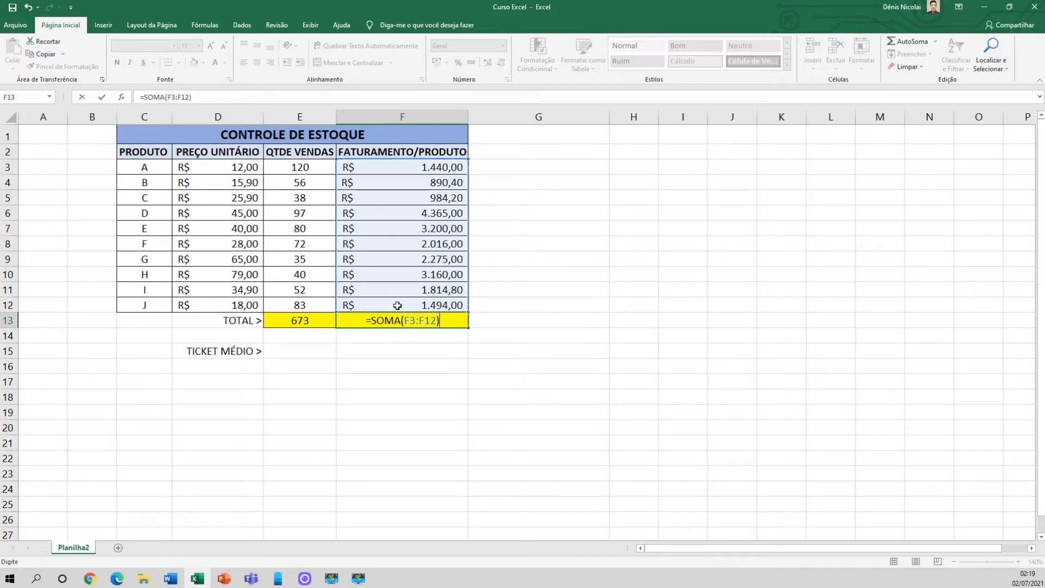
key("Return")
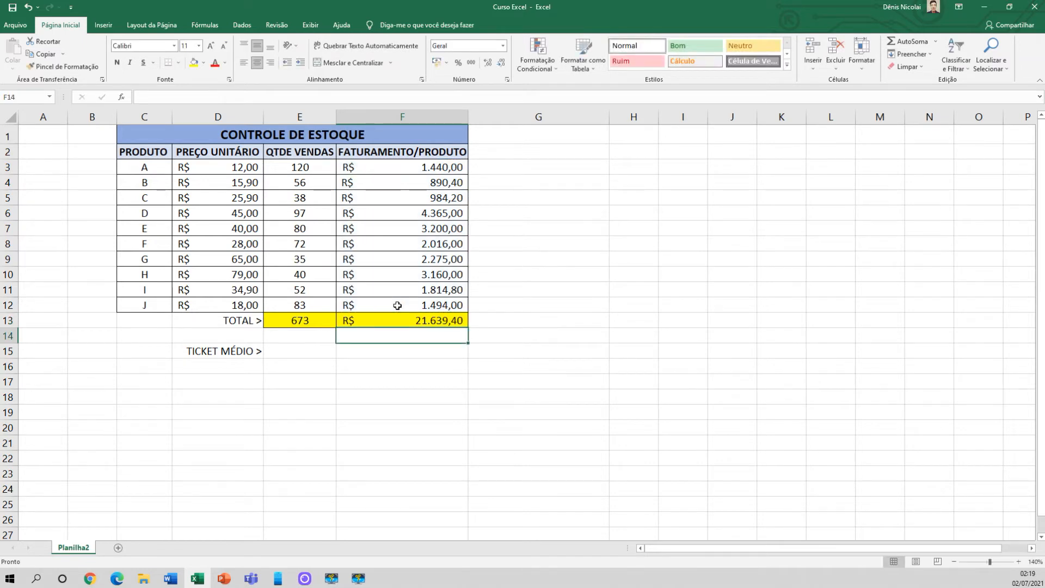
left_click(405, 321)
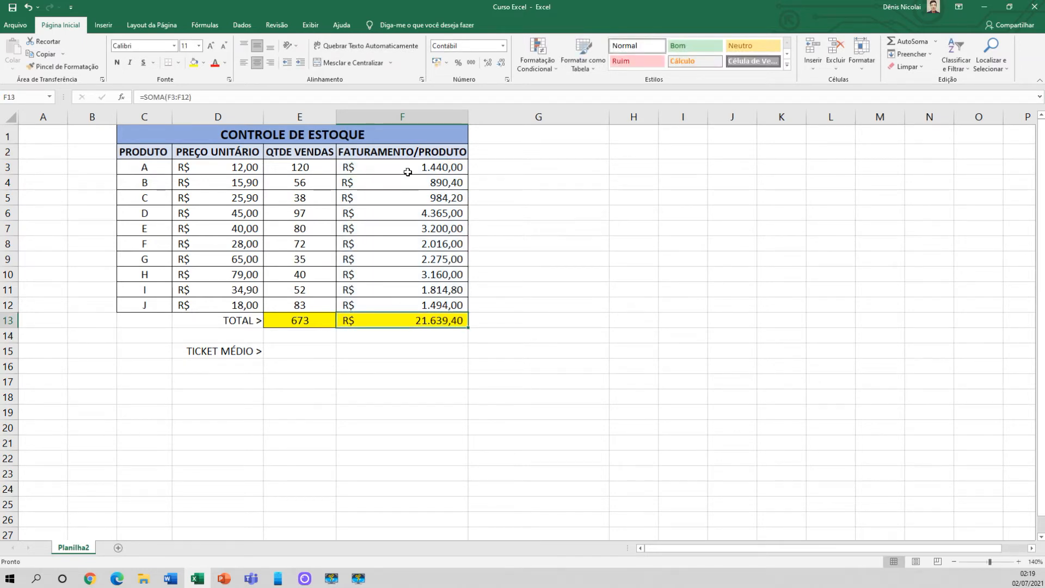
left_click_drag(406, 164, 404, 305)
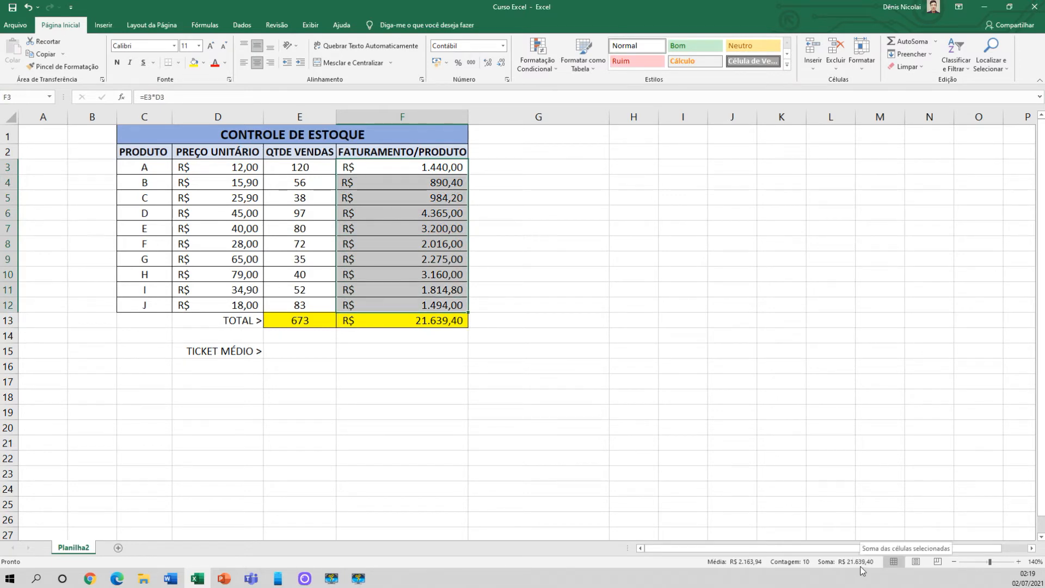
- Clear F13 and fill the SOMA formula from E13 across into it
left_click(418, 325)
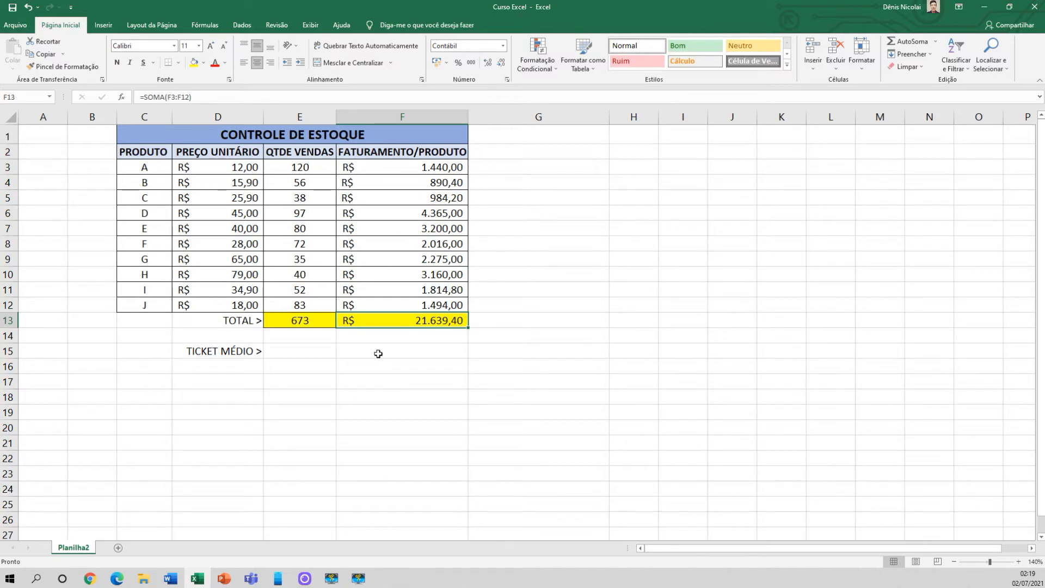
key("Delete")
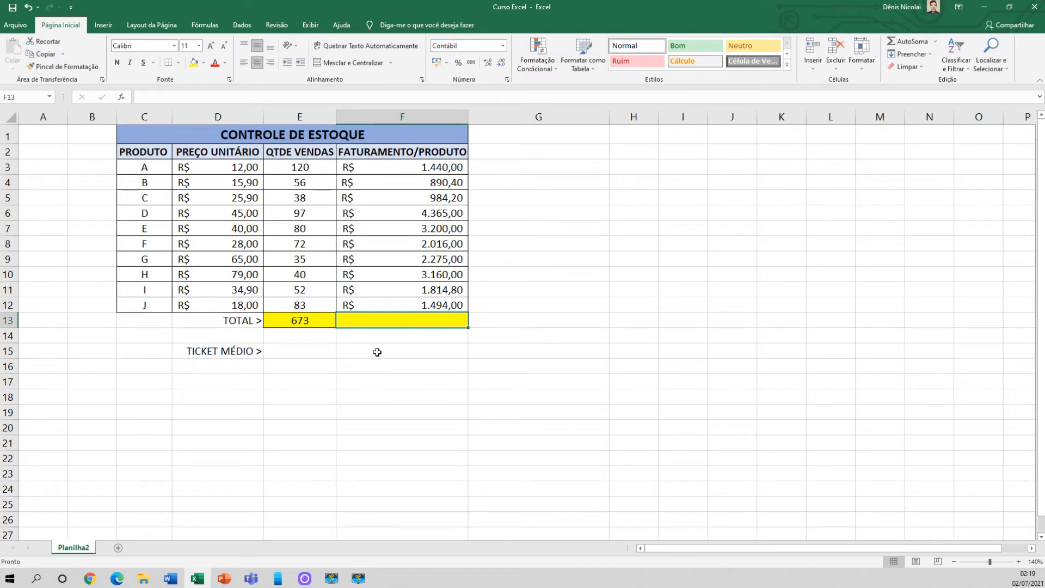
left_click(305, 322)
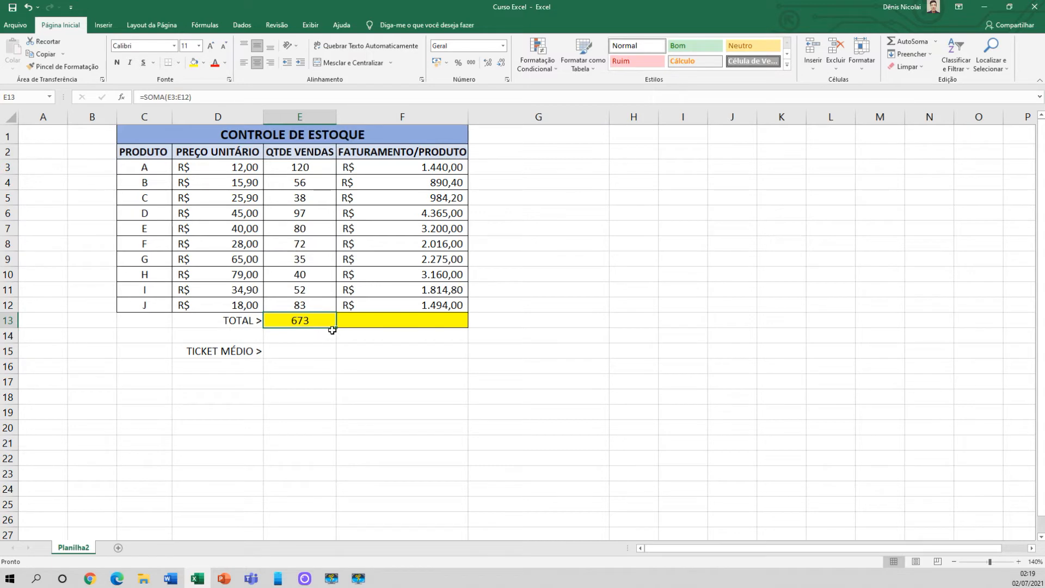
left_click_drag(337, 329, 415, 330)
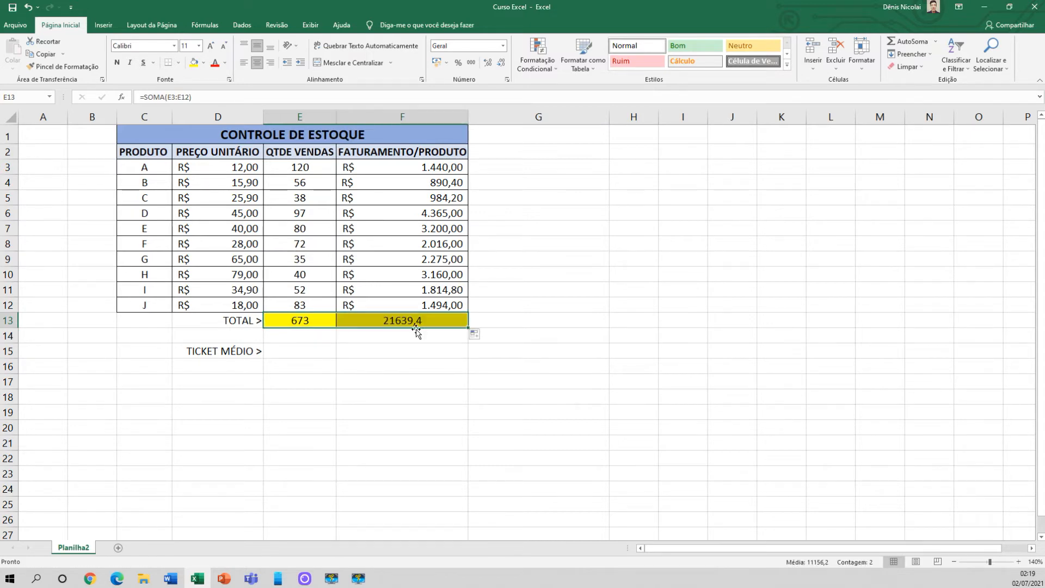
- Examine the formula copied into F13 and compare the cell with F12 and E13 without changing anything
left_click(368, 323)
double_click(366, 320)
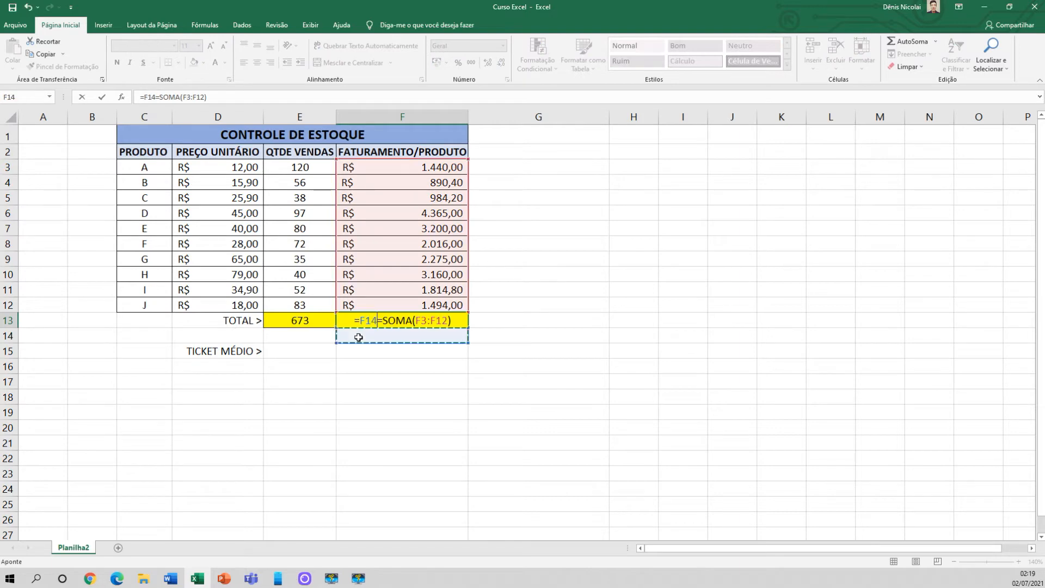
key("Escape")
left_click(361, 305)
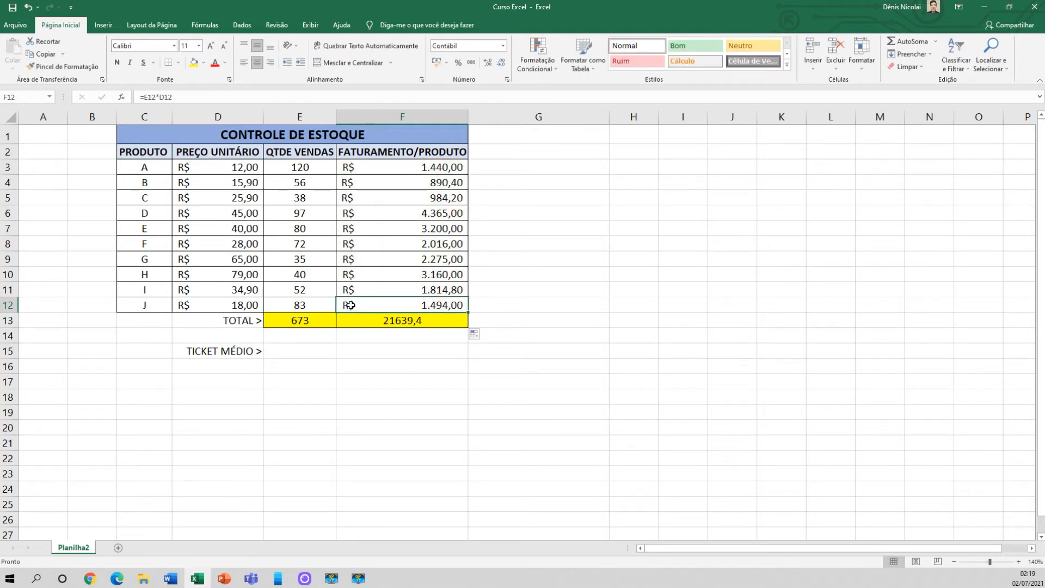
left_click(310, 324)
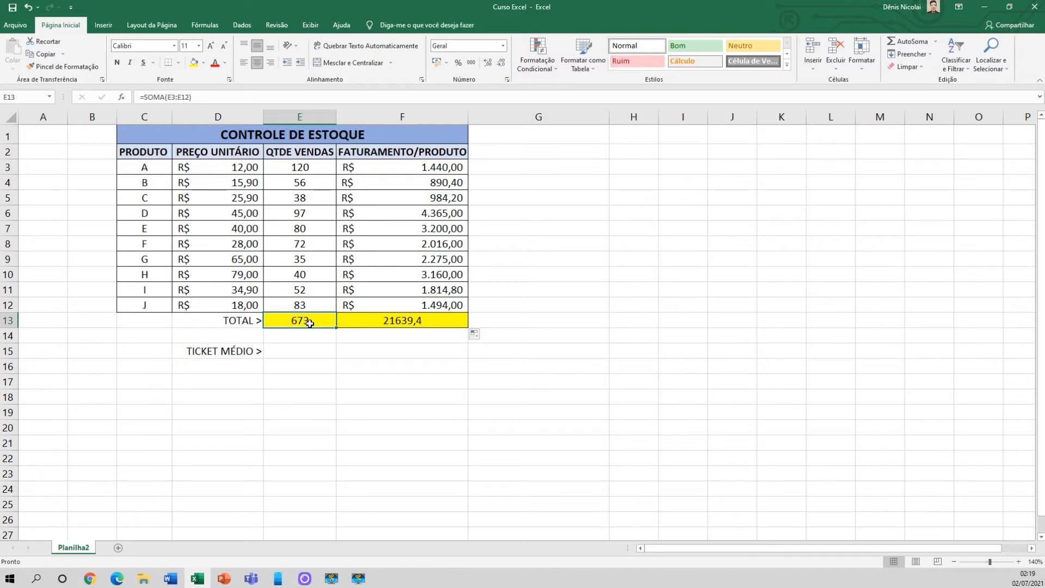
- Apply the Contábil format in R$ to the total in F13 and undo that formatting
left_click(384, 322)
left_click(445, 63)
left_click(467, 74)
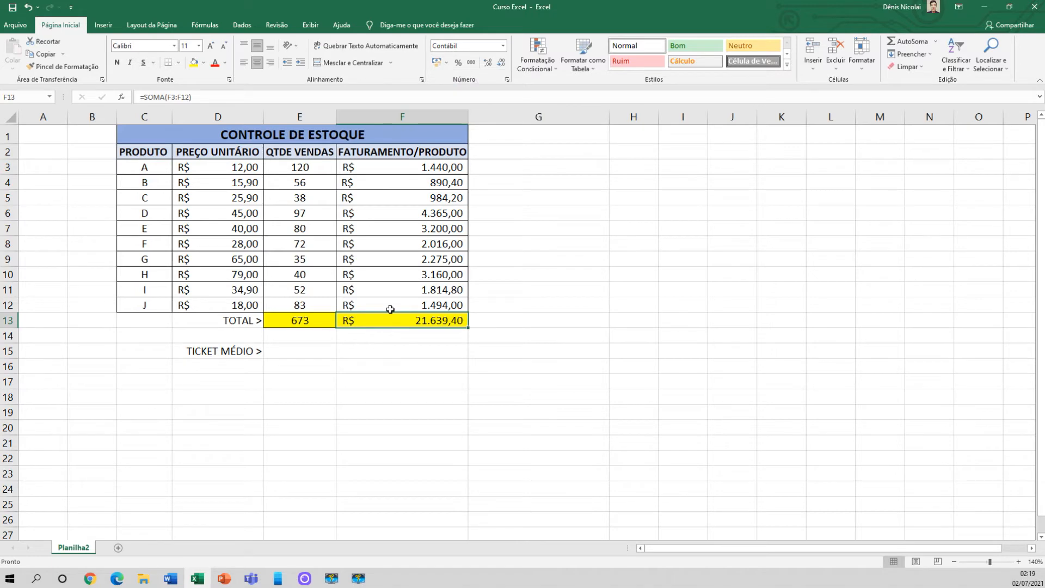
left_click(383, 357)
key("ctrl+z")
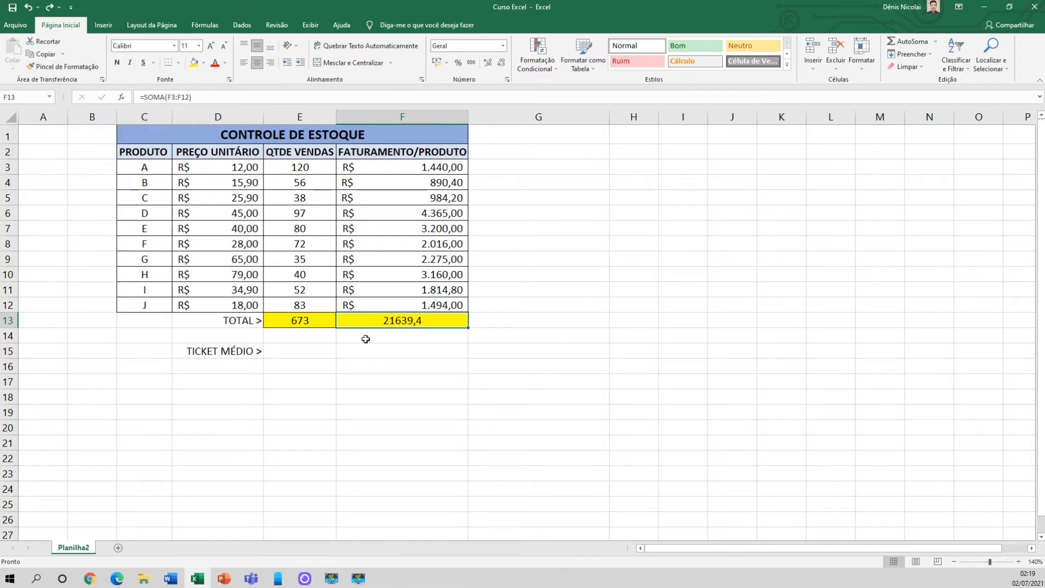
- Copy the formatting of F12 onto the total revenue cell F13 with the Format Painter
left_click(368, 306)
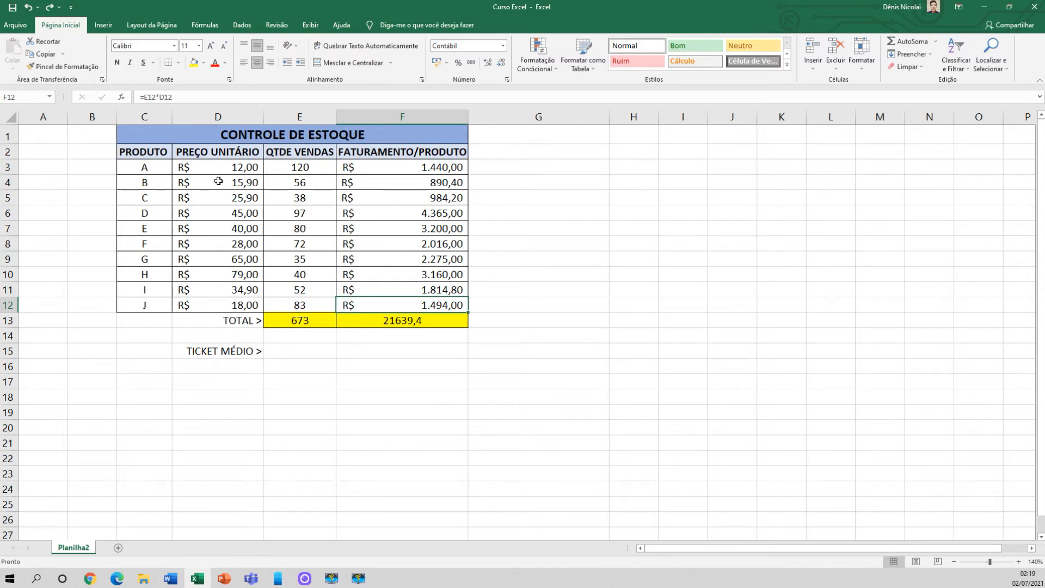
left_click(77, 66)
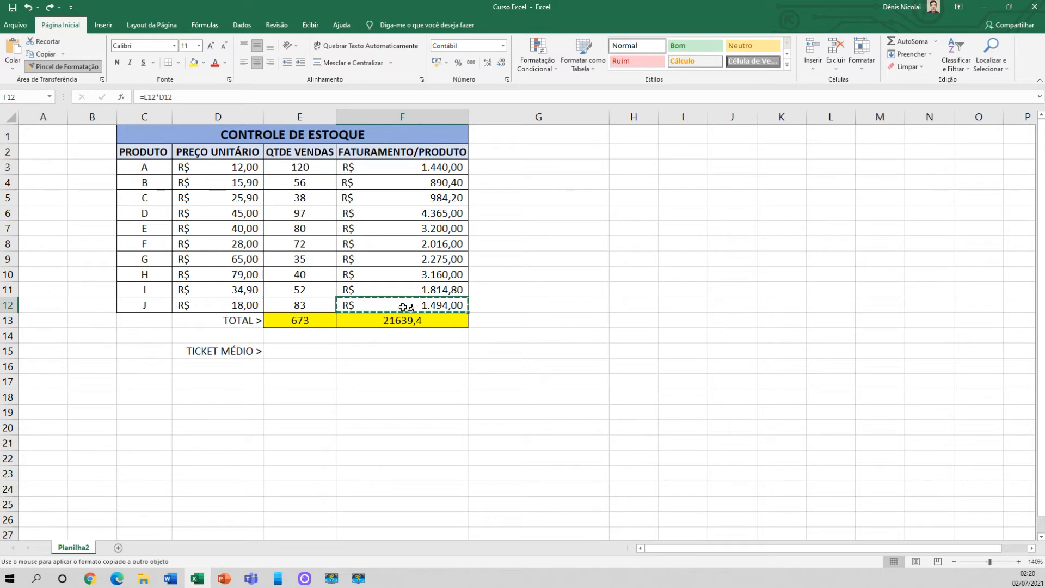
left_click(366, 320)
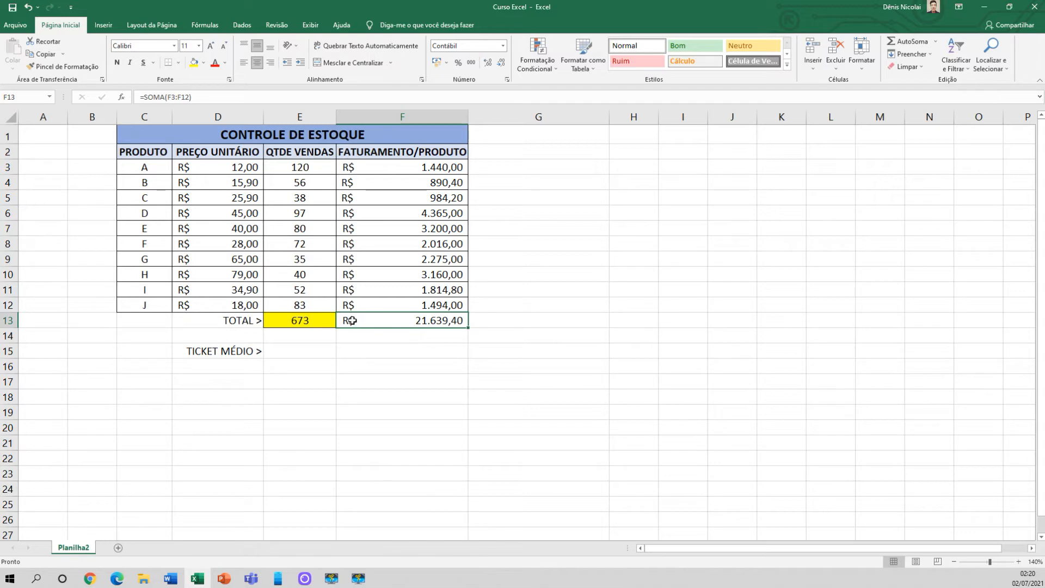
- Check that F13 still holds its own SOMA formula, comparing it with the formula in F12
double_click(352, 320)
key("Escape")
left_click(367, 305)
left_click(362, 319)
double_click(364, 321)
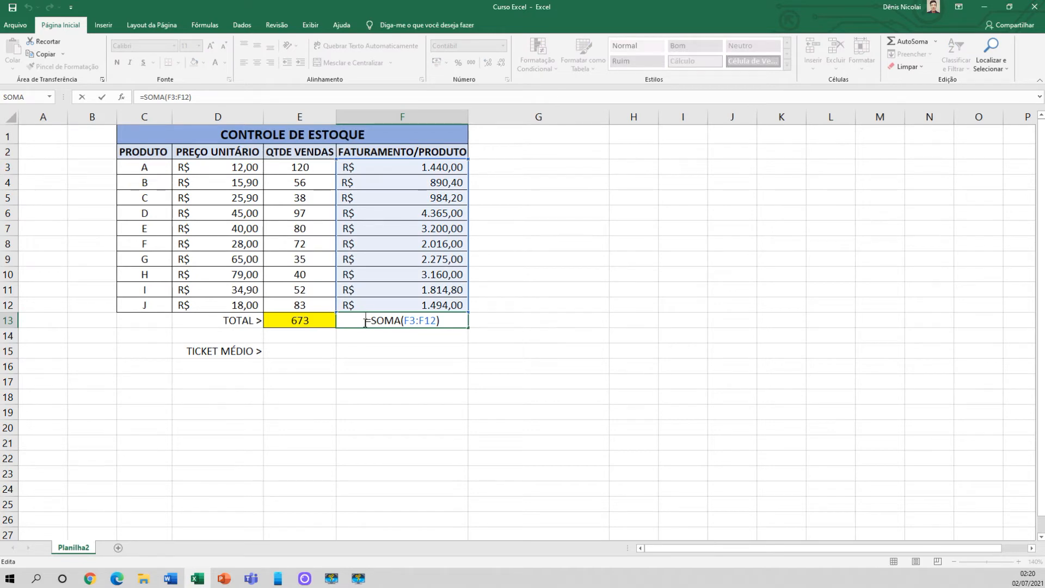
key("Escape")
- Fill product J's revenue cell F12 with purple
left_click(376, 304)
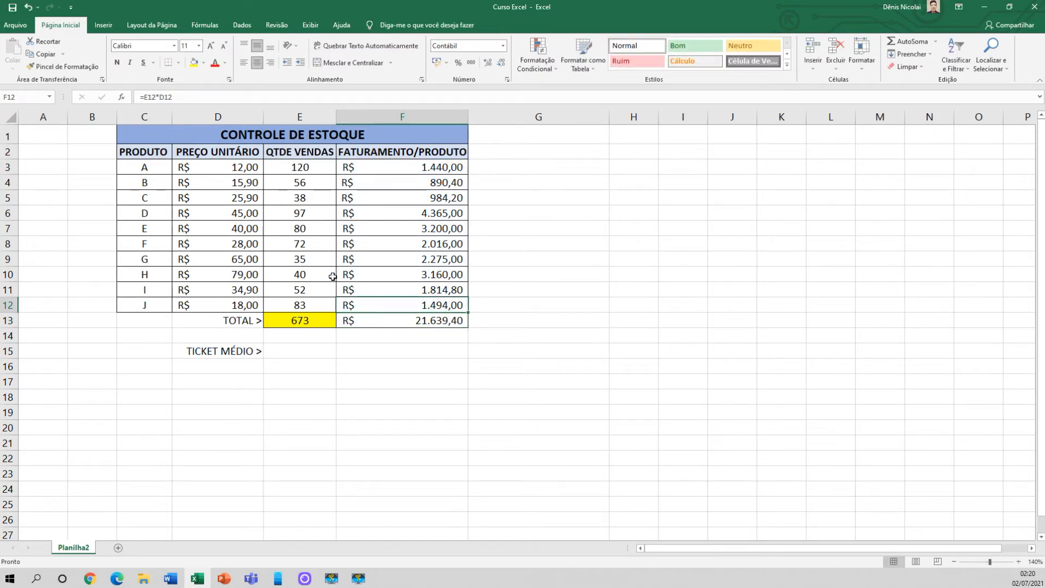
left_click(203, 62)
left_click(277, 148)
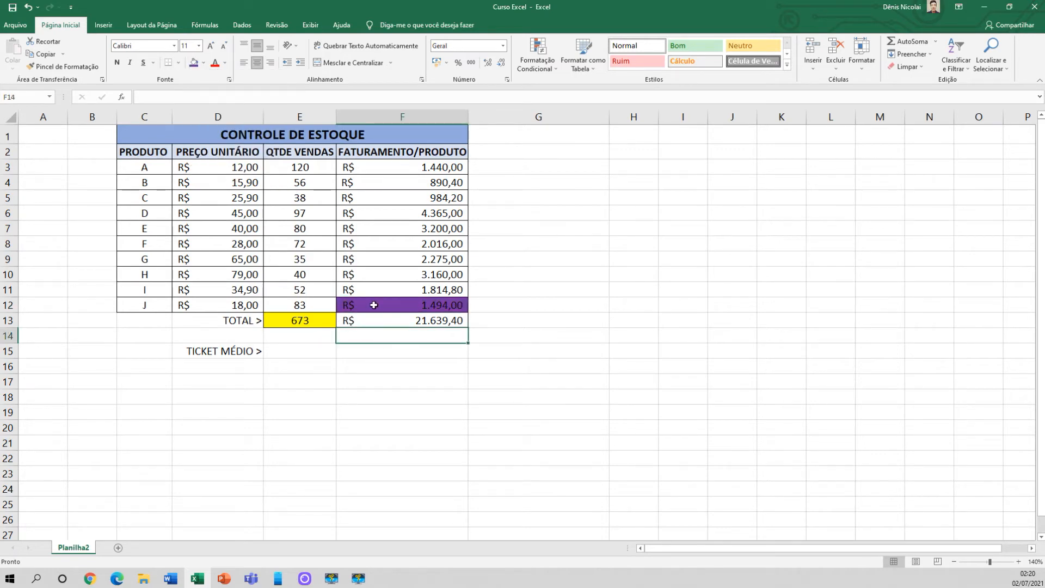
- Copy F12's purple formatting with the Format Painter onto the total cell F13 and the blank range H4:H20
left_click(76, 67)
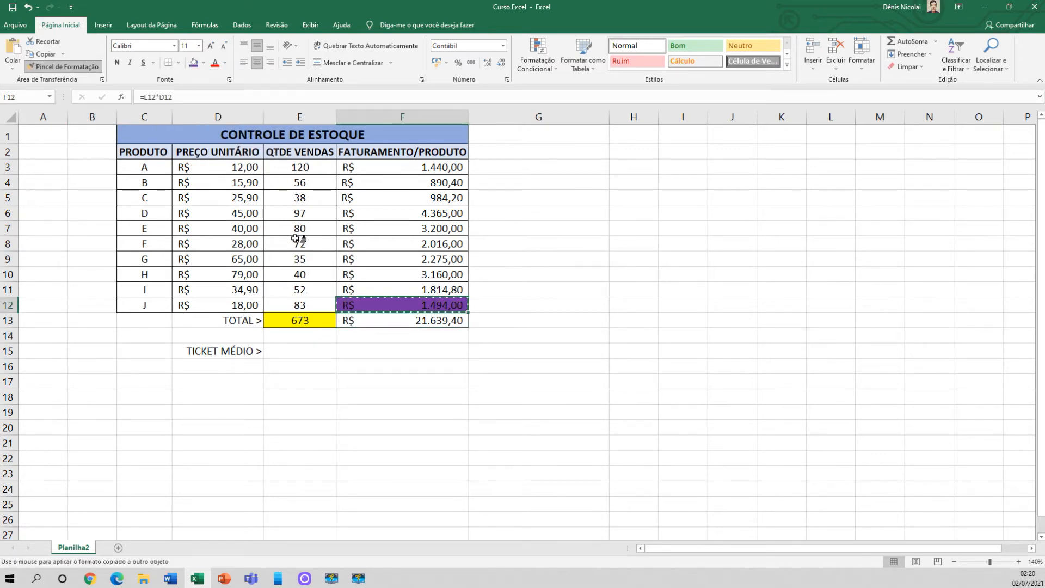
left_click(370, 321)
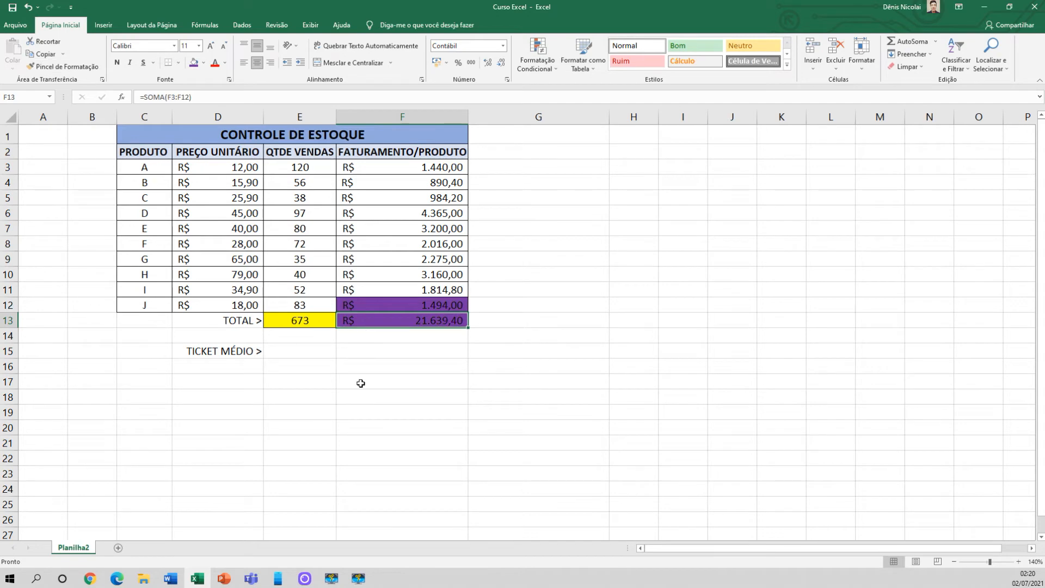
left_click(65, 66)
left_click_drag(633, 185, 631, 427)
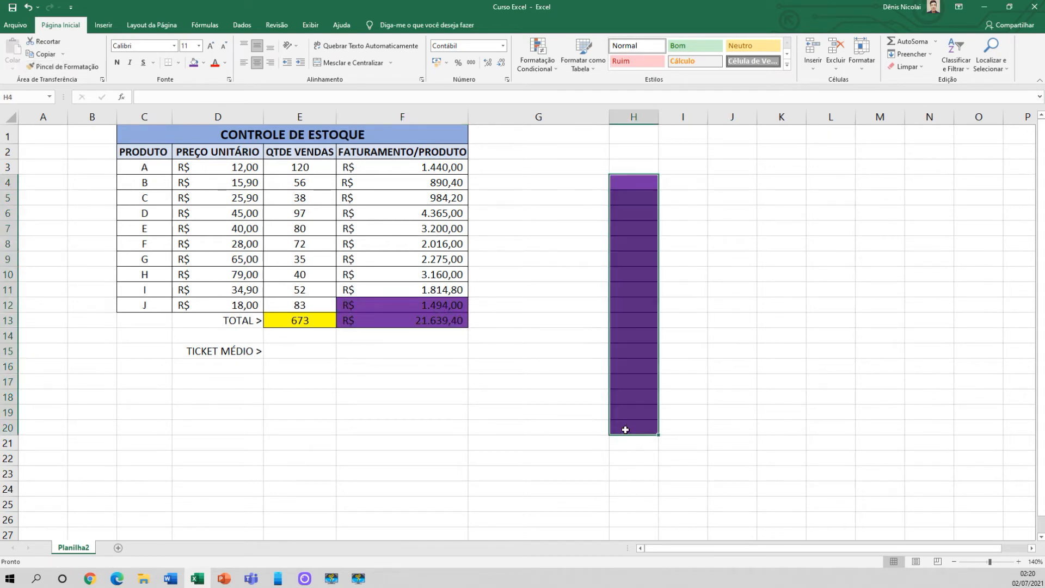
- Enter sample numbers down H4:H20, beginning with 2, 3, 3, 4 and 45, to test the copied format
left_click(636, 185)
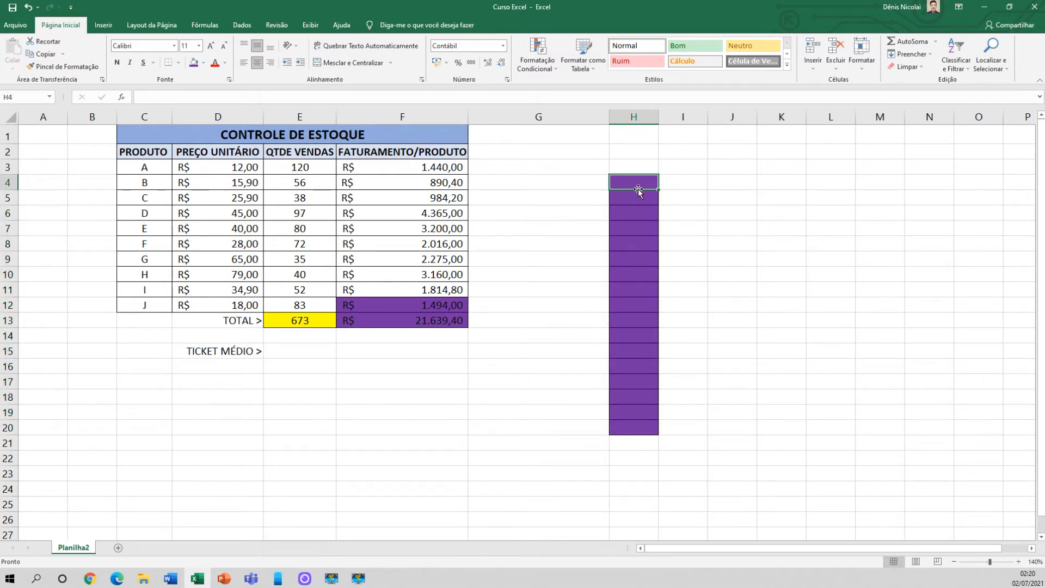
double_click(637, 184)
type("2")
key("Return")
type("3 3 4 45 5 5 5 5 54 34342 34 23 234 23 432 4")
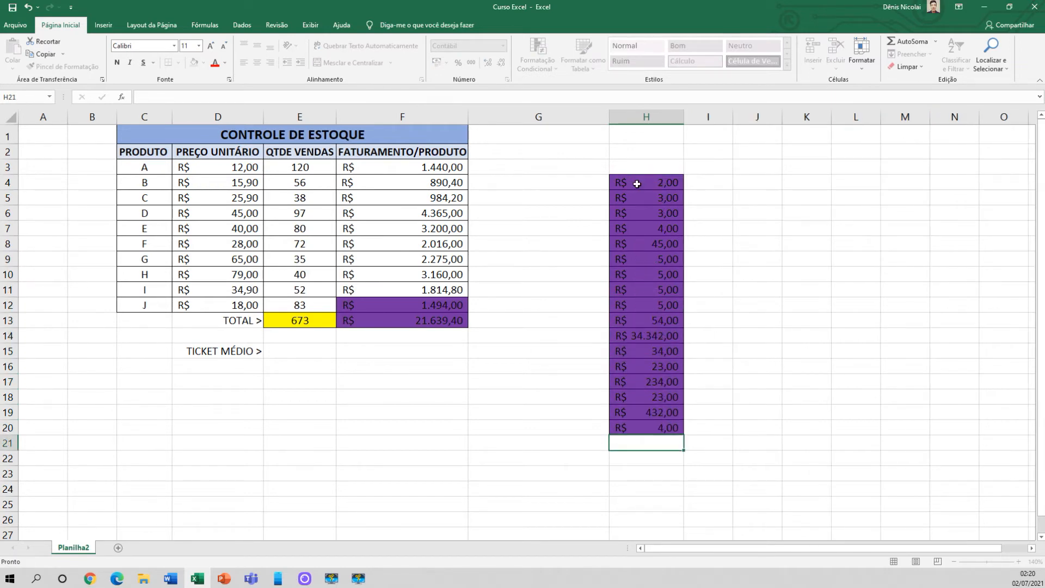
left_click(637, 184)
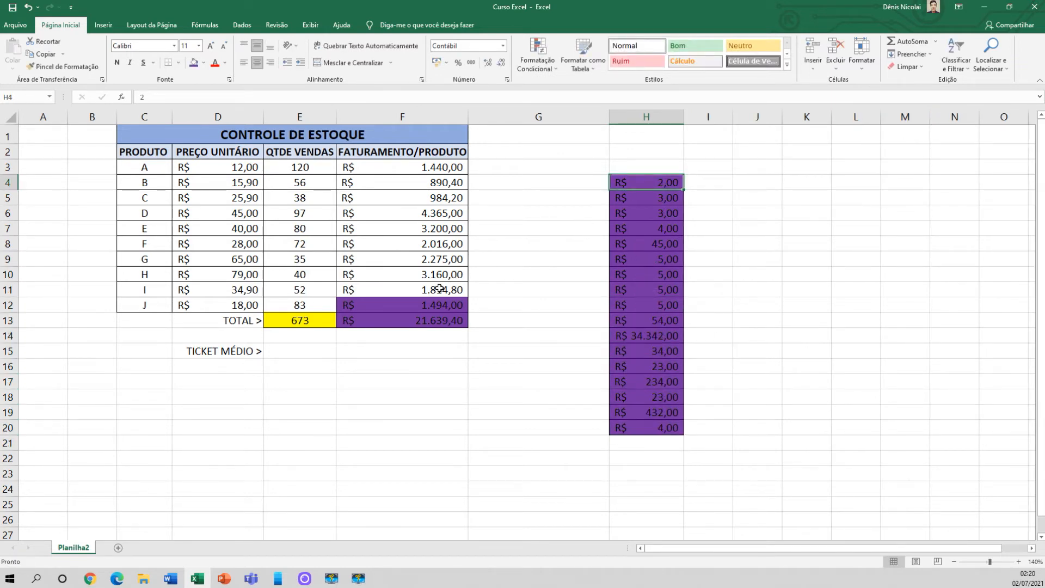
left_click(400, 320)
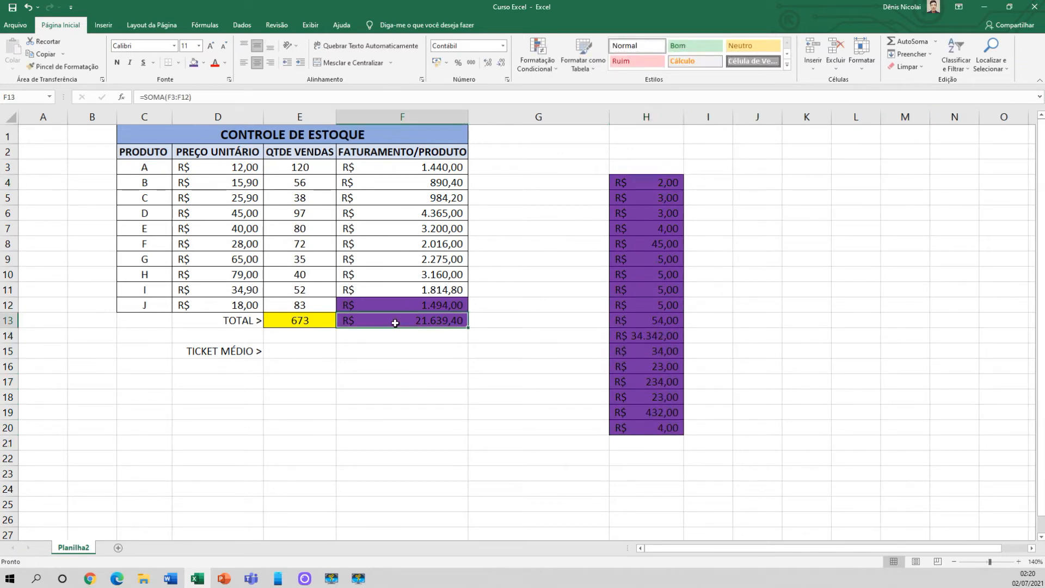
- Delete the whole of column H containing the purple sample numbers
right_click(666, 116)
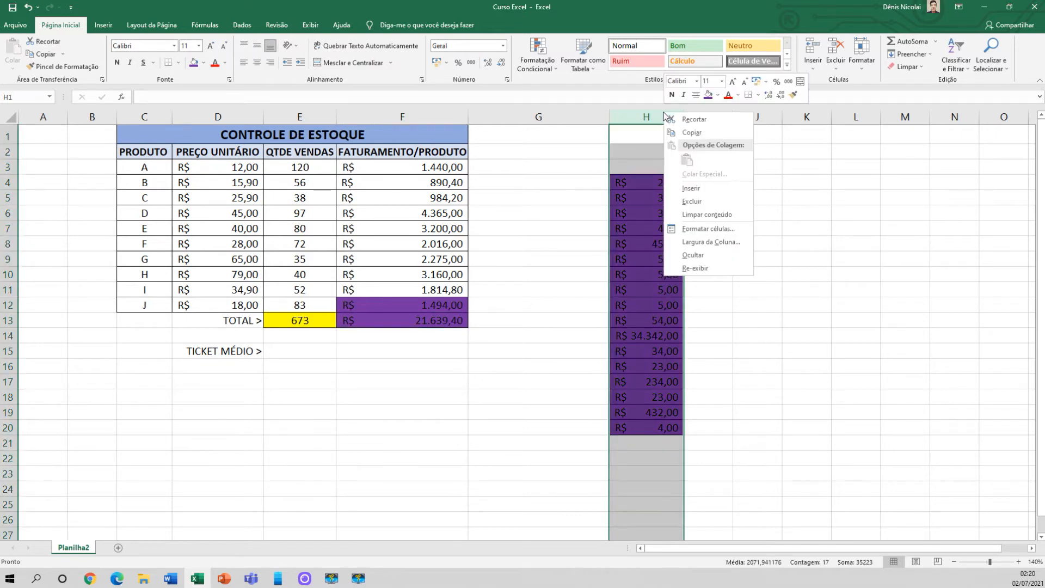
left_click(691, 201)
left_click(560, 277)
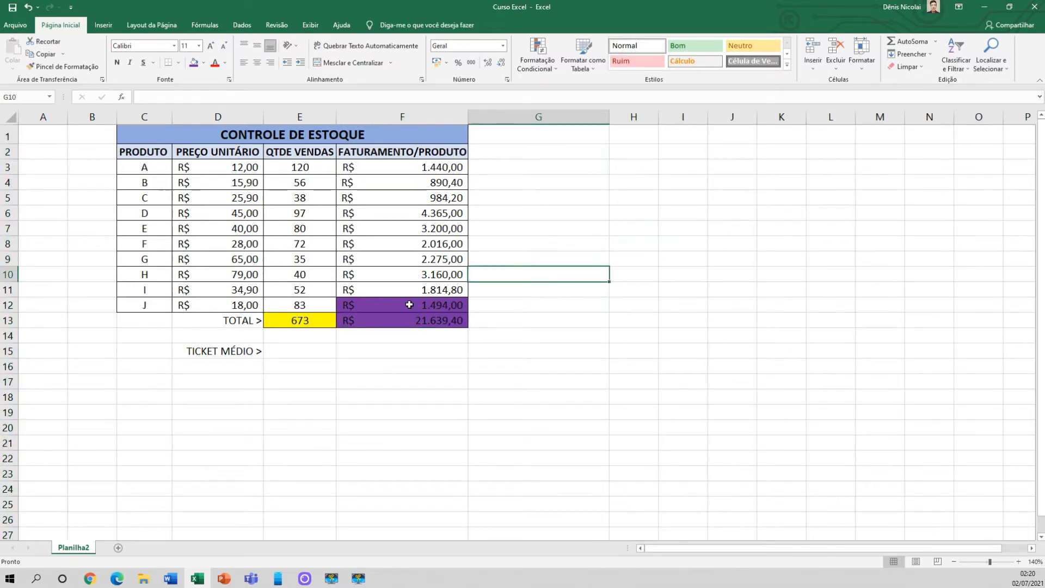
- Fill the total revenue cell F13 with yellow and remove the fill from product J's revenue cell F12
left_click(378, 320)
left_click(203, 63)
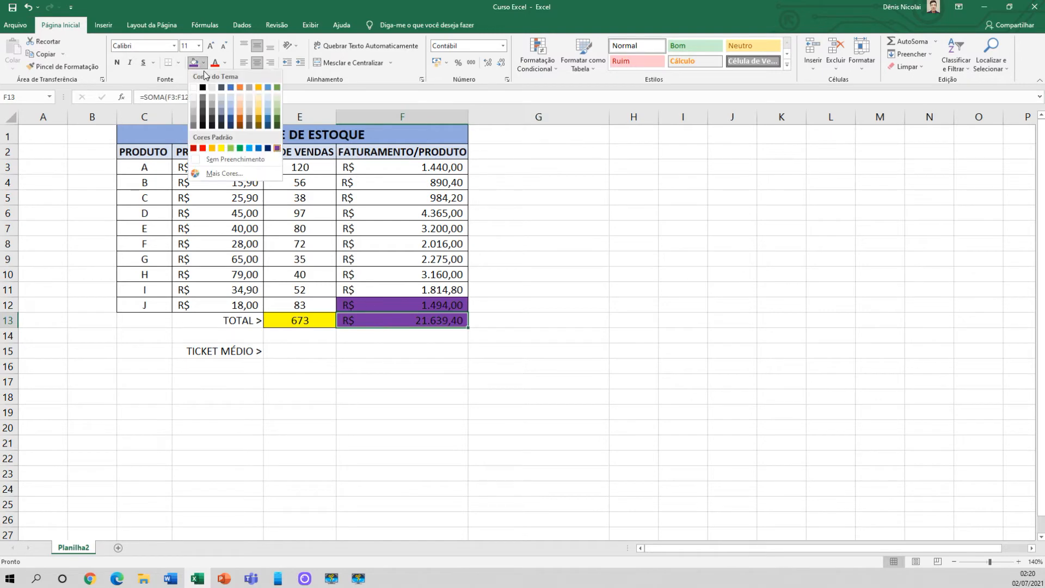
left_click(224, 146)
left_click(371, 303)
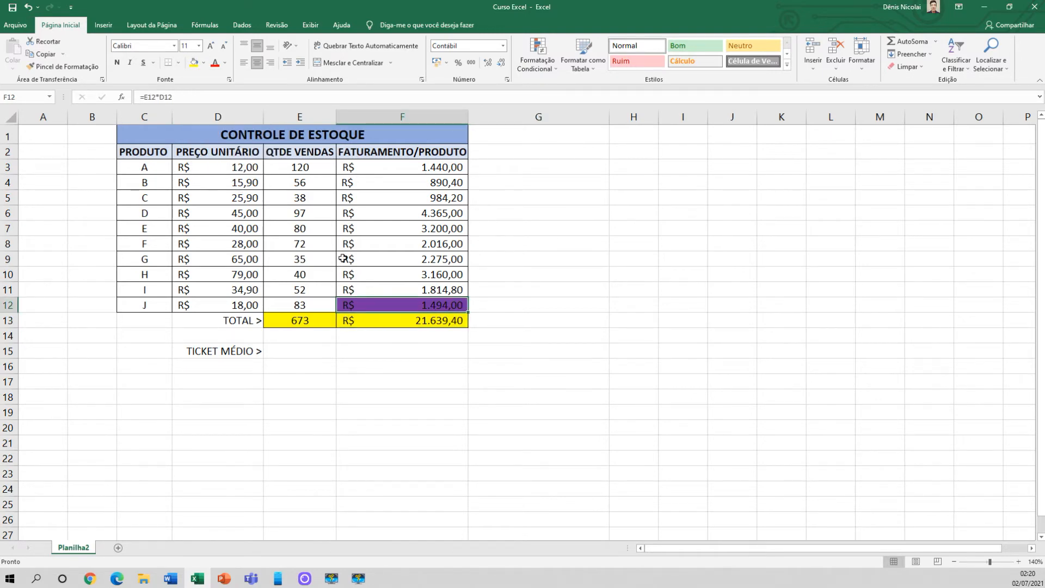
left_click(203, 63)
left_click(235, 159)
left_click(587, 303)
left_click(561, 362)
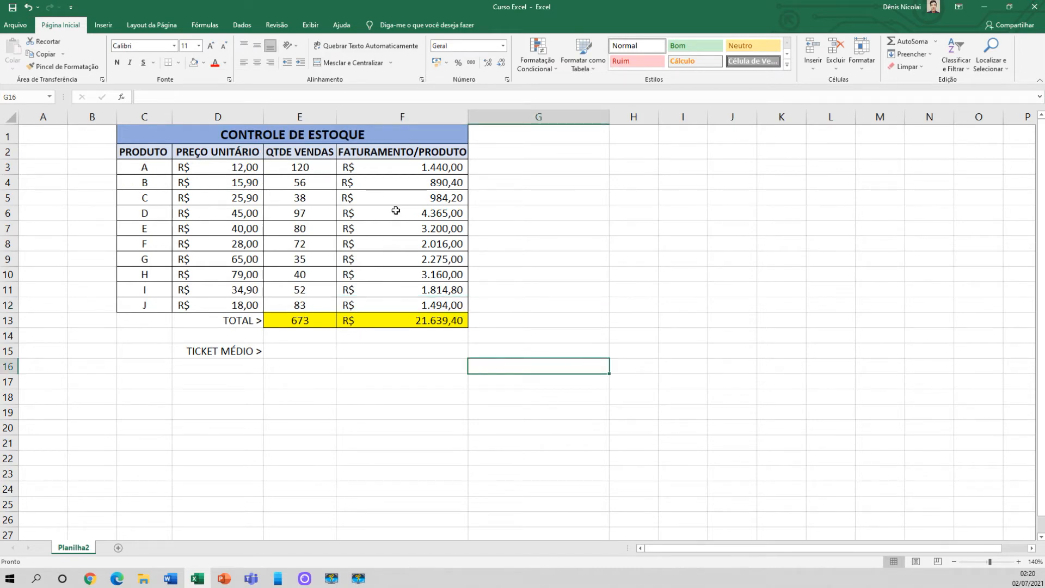
- Examine the totals in E13 and F13 as the inputs for the average ticket, including the QTDE VENDAS heading
left_click(375, 325)
left_click(292, 322)
left_click(384, 322)
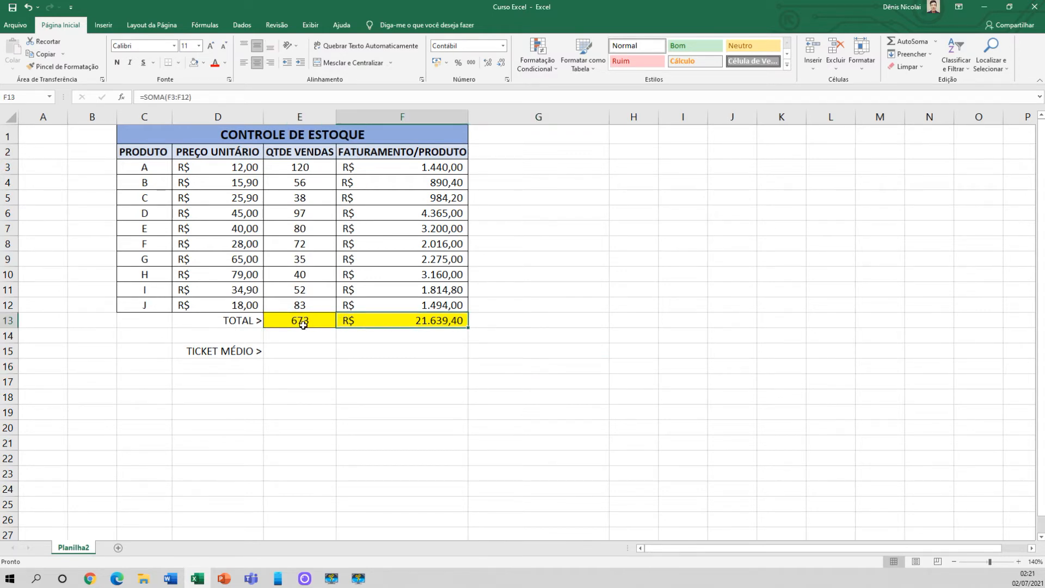
left_click(297, 355)
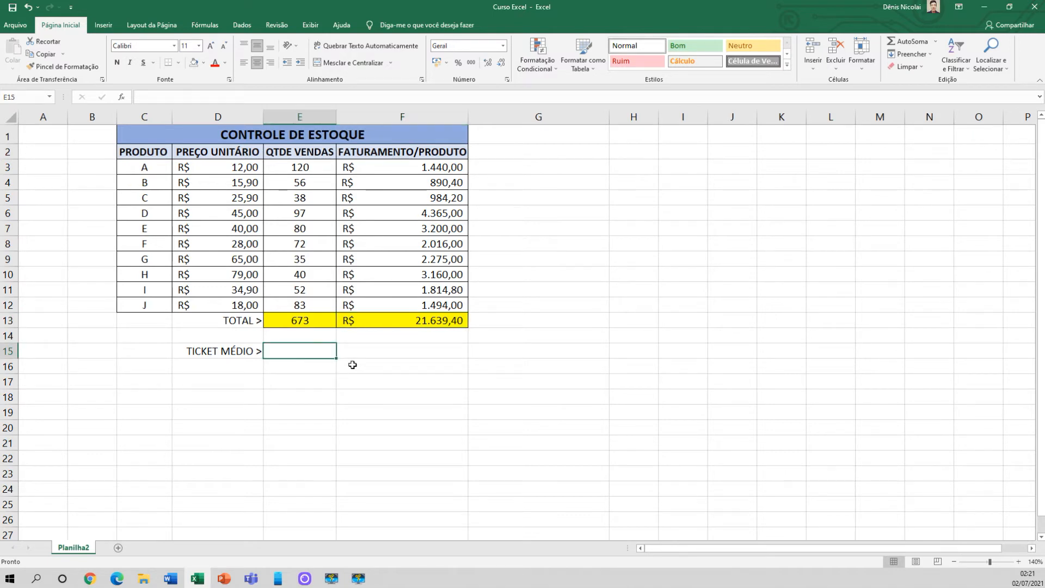
left_click(389, 319)
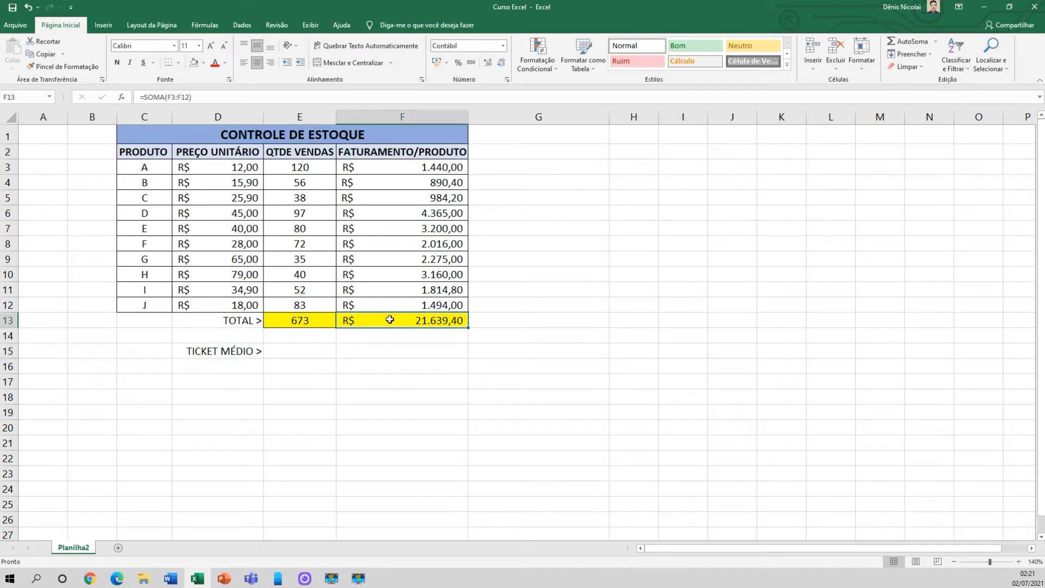
left_click(309, 319)
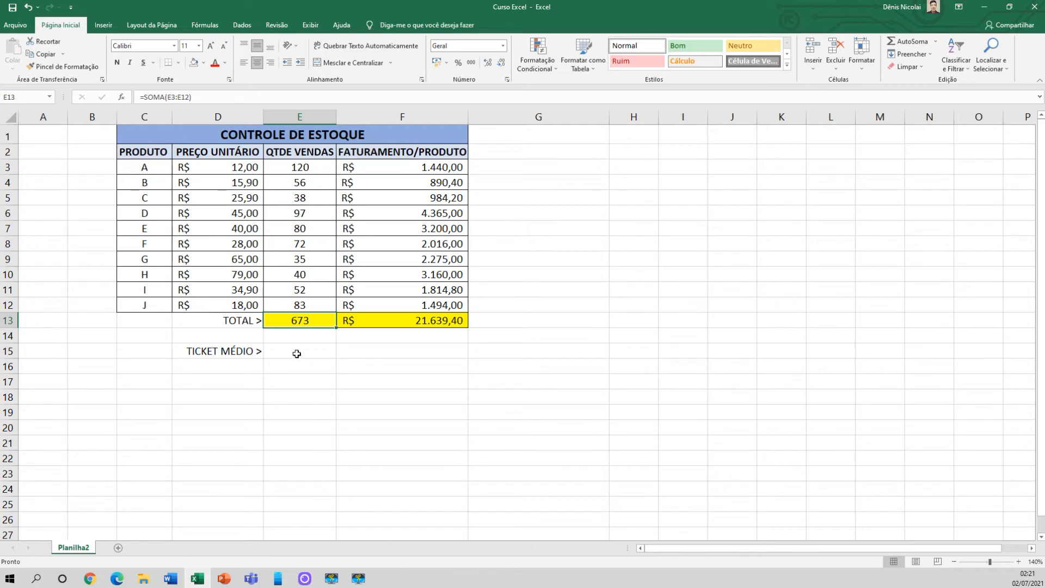
left_click(293, 152)
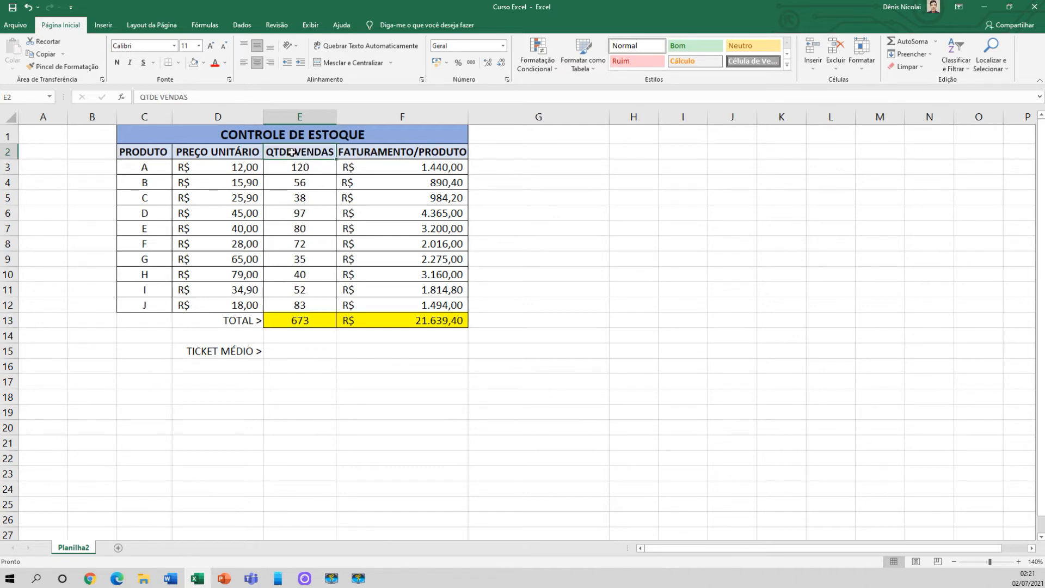
- Calculate the average ticket in E15 by dividing total revenue by total sales quantity with =F13/E13
left_click(303, 353)
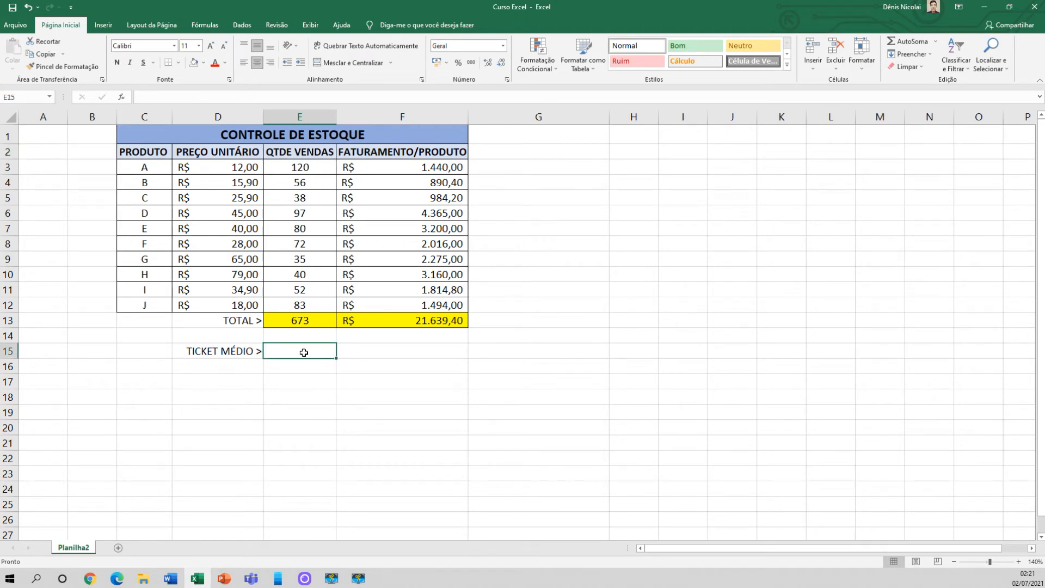
type("=")
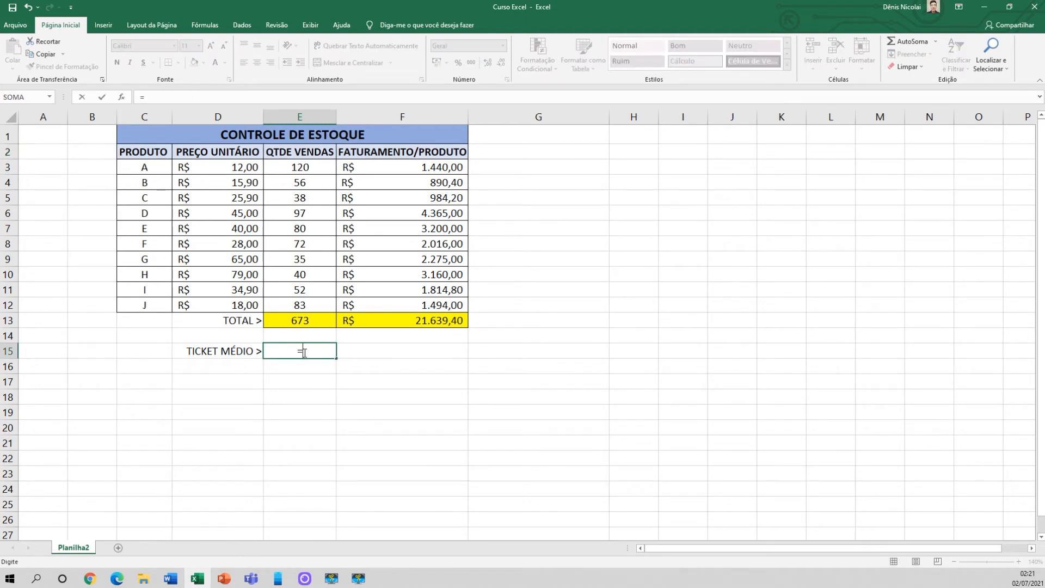
left_click(377, 320)
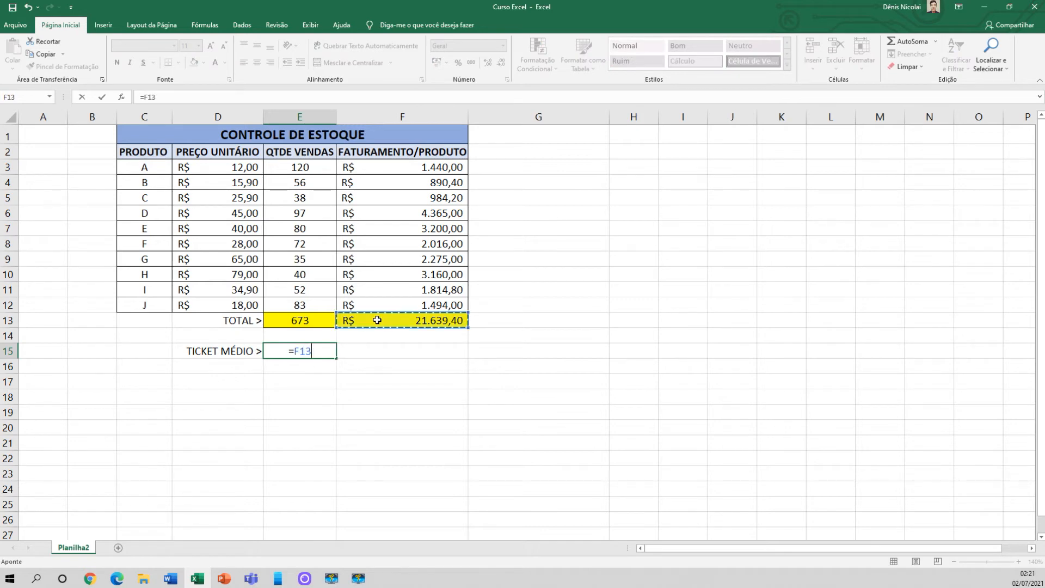
type("/")
left_click(310, 317)
key("Return")
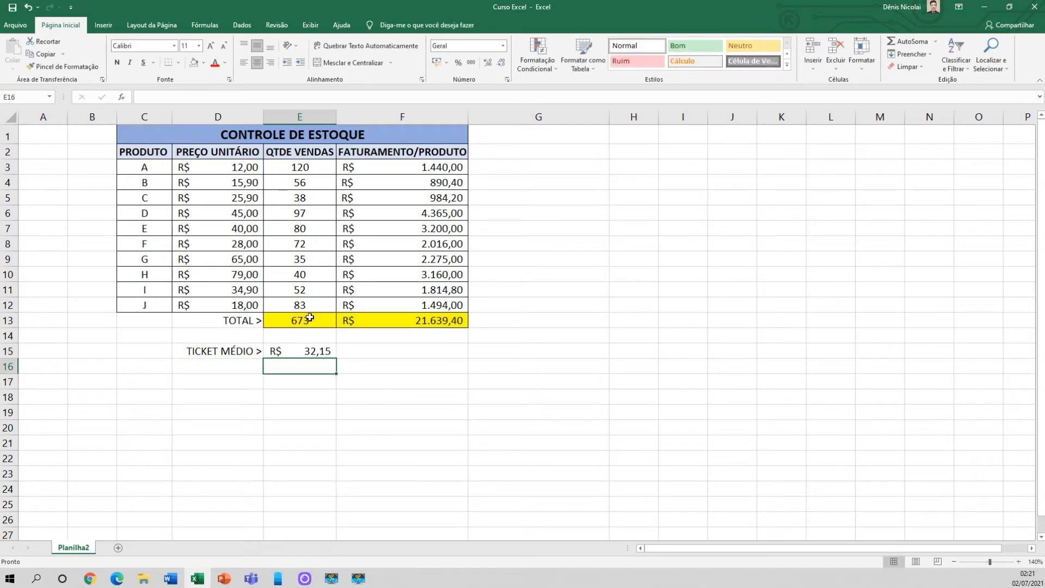
- Review the average ticket formula in E15 against the totals in E13 and F13, and inspect the sales quantities in E3:E12
left_click(300, 355)
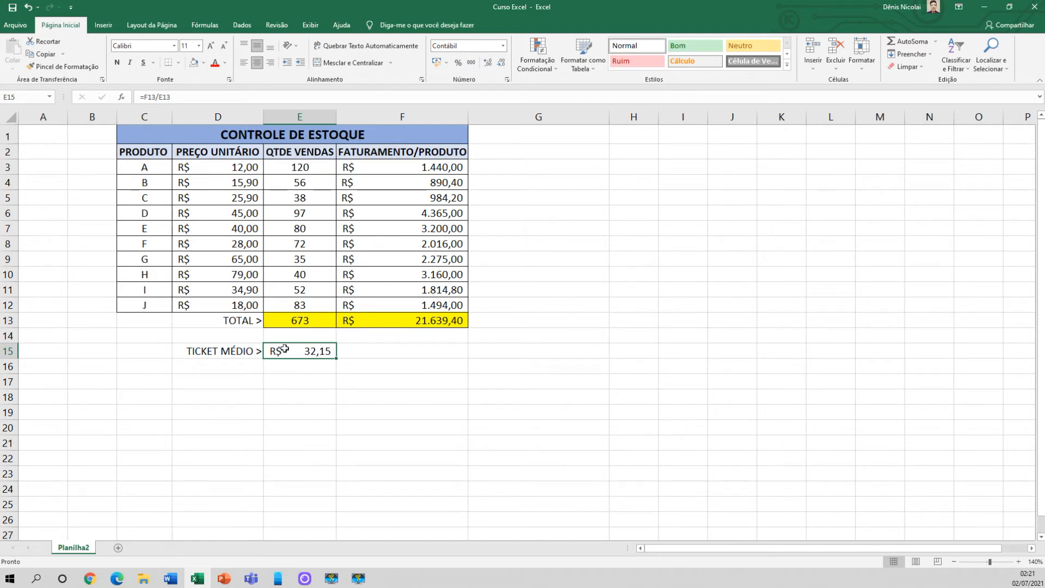
left_click(331, 382)
left_click(299, 325)
left_click(369, 319)
left_click(315, 346)
left_click(375, 320)
left_click(327, 356)
left_click(387, 323)
left_click(390, 352)
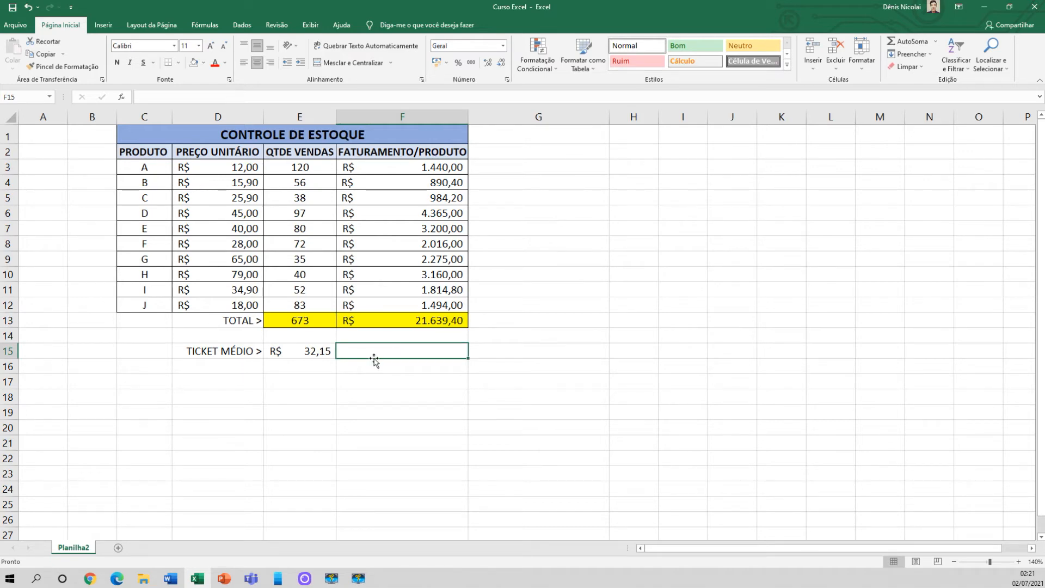
left_click(384, 362)
left_click(386, 353)
left_click(313, 163)
left_click_drag(314, 163, 304, 305)
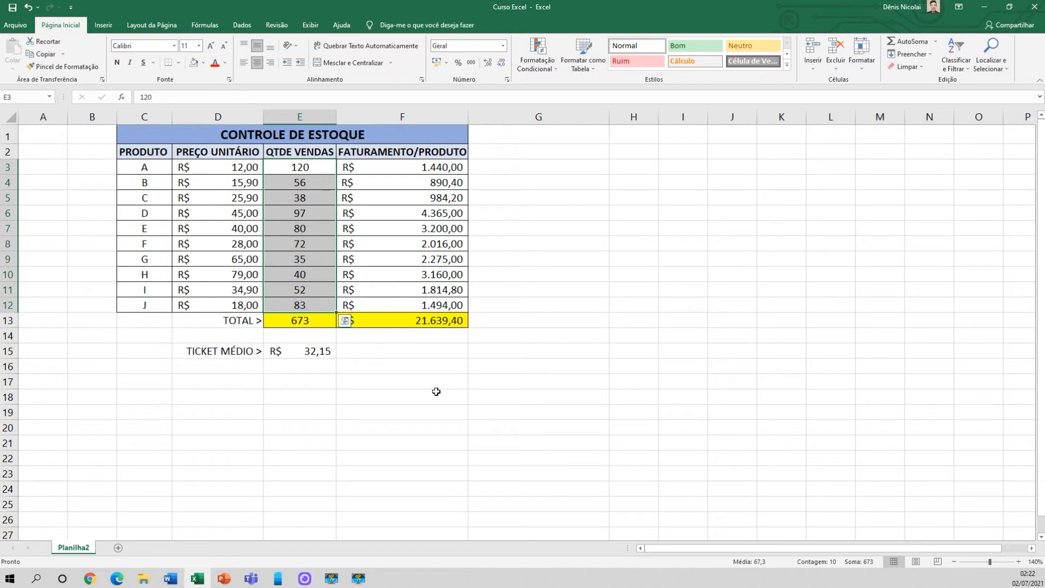
- Add the label MÁXIMO in D17, below the average ticket row
left_click(240, 386)
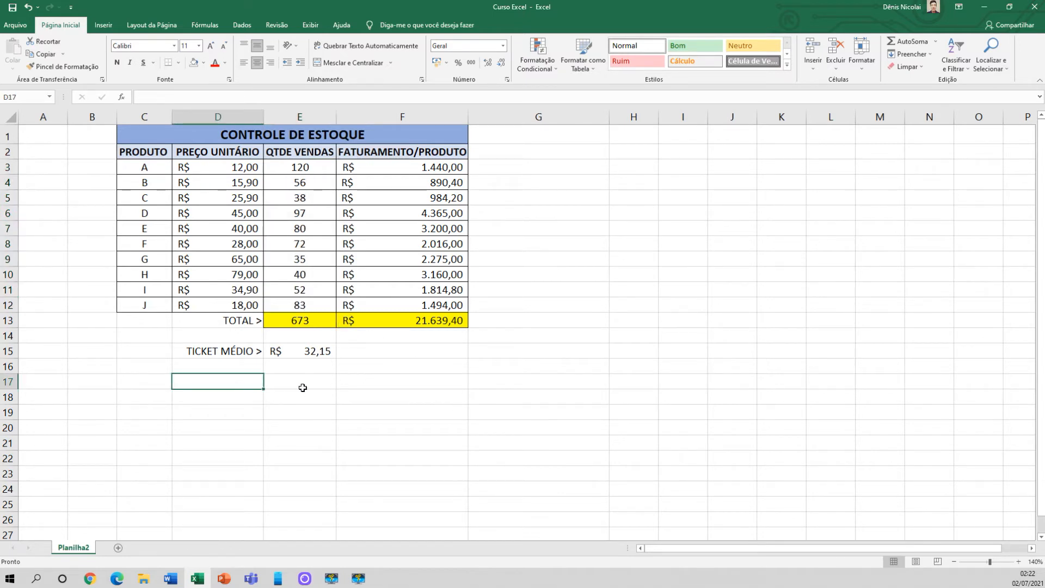
type("MÁXIMO")
key("Return")
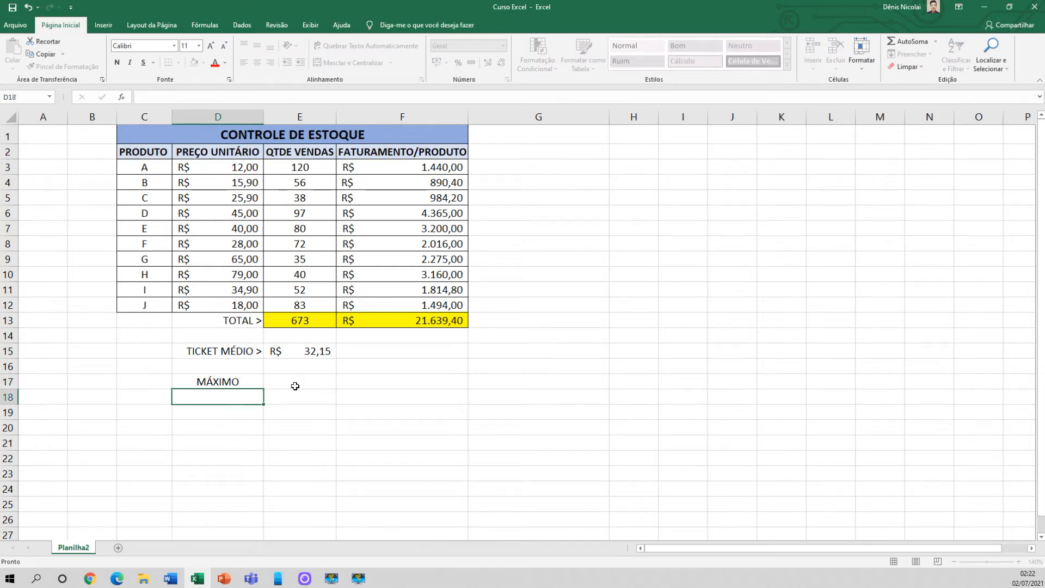
left_click(294, 386)
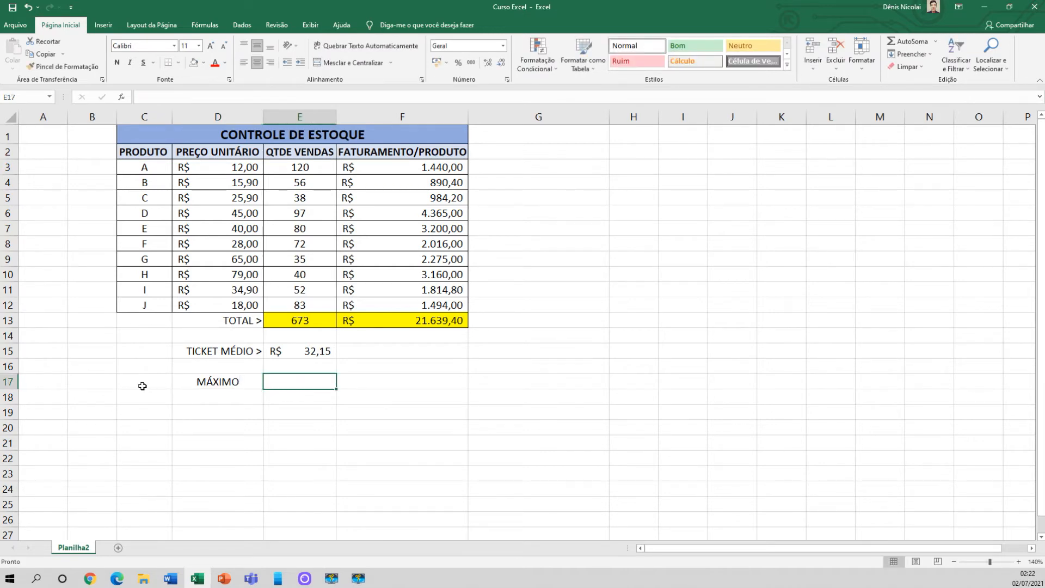
left_click(145, 383)
left_click(314, 384)
- Extend the D17 label to "MÁXIMO >" and align it to the right of its cell
double_click(246, 385)
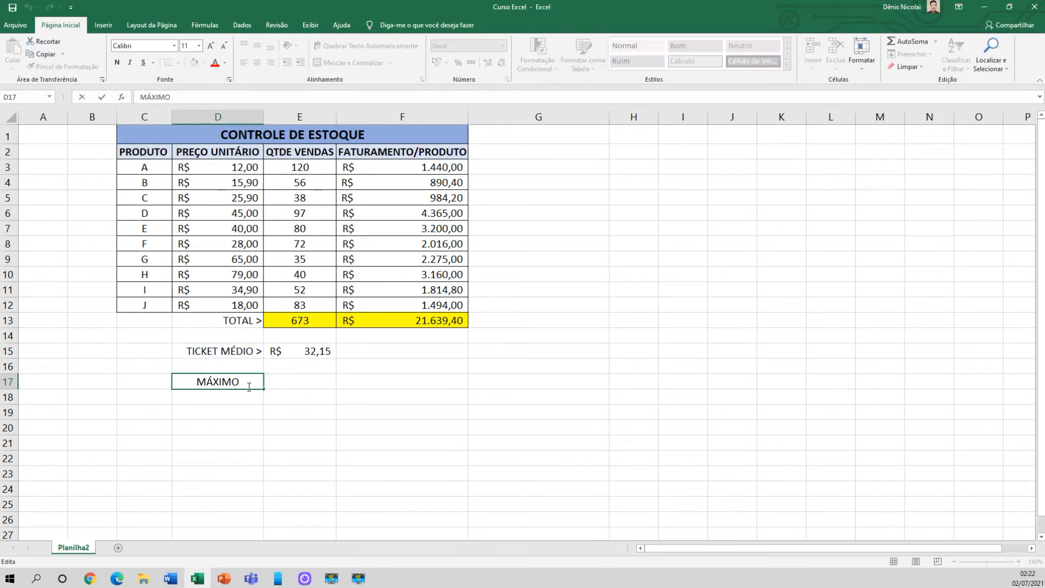
type(">")
key("Return")
left_click(247, 387)
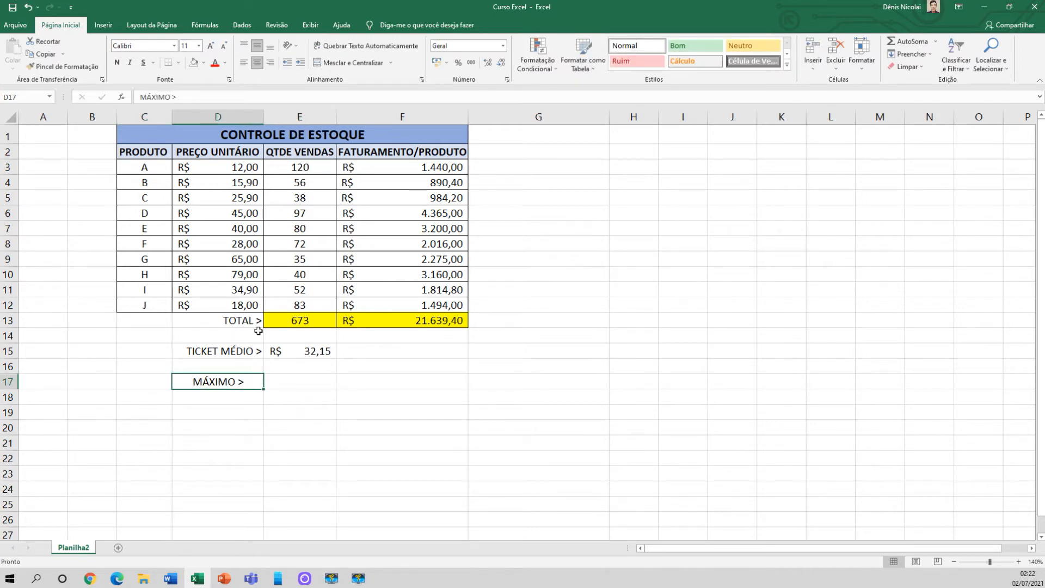
left_click(270, 63)
- Calculate the highest sales quantity in E17 with the formula =MÁXIMO(E3:E12)
left_click(292, 377)
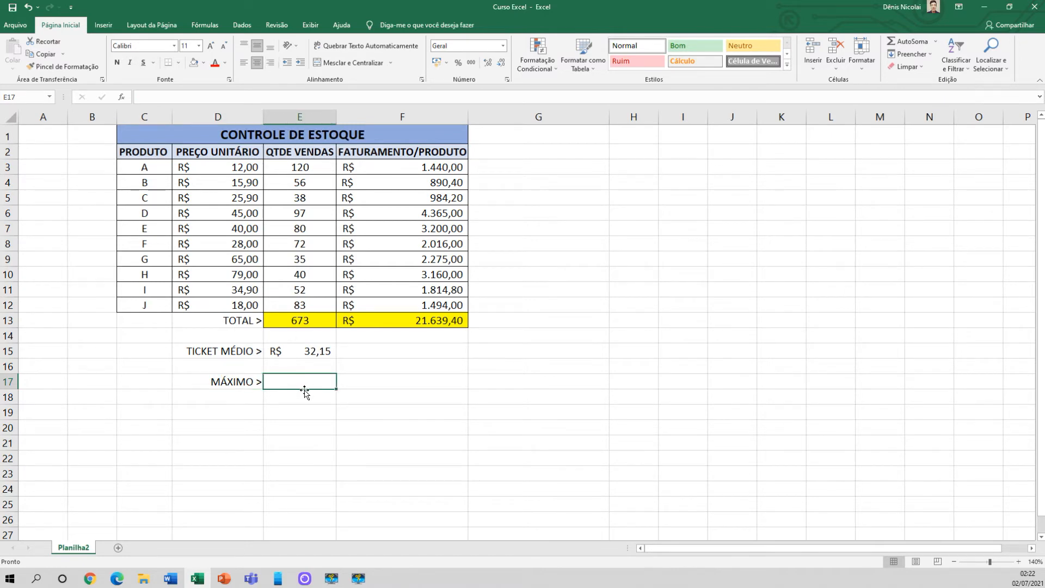
type("=MÁ")
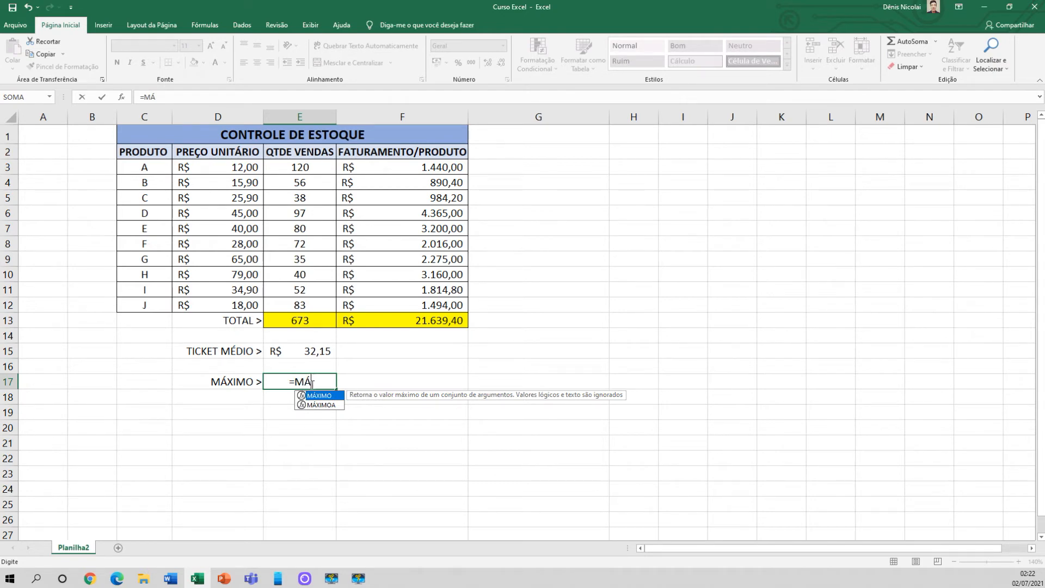
left_click(311, 383)
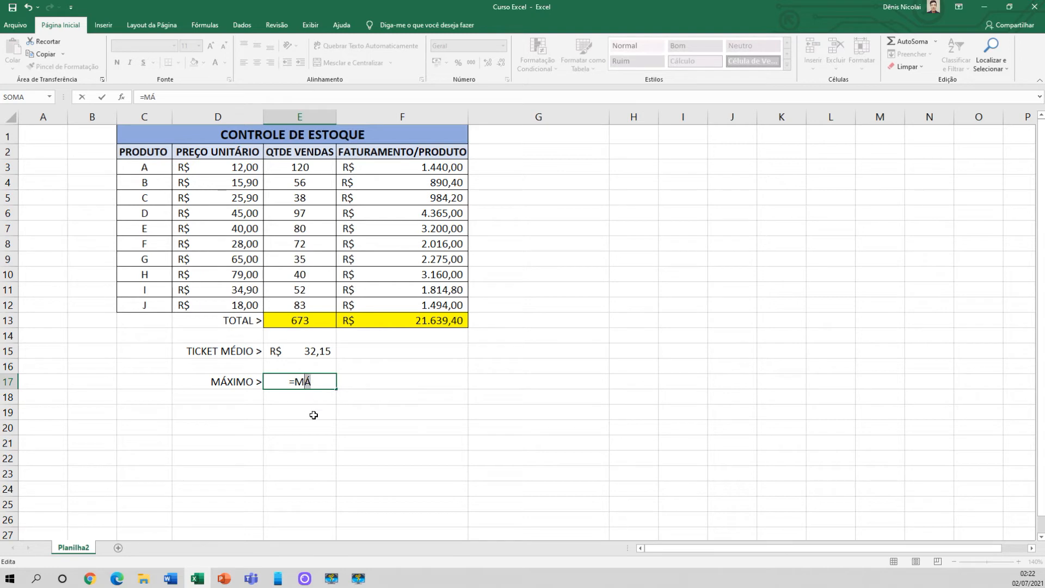
type("A")
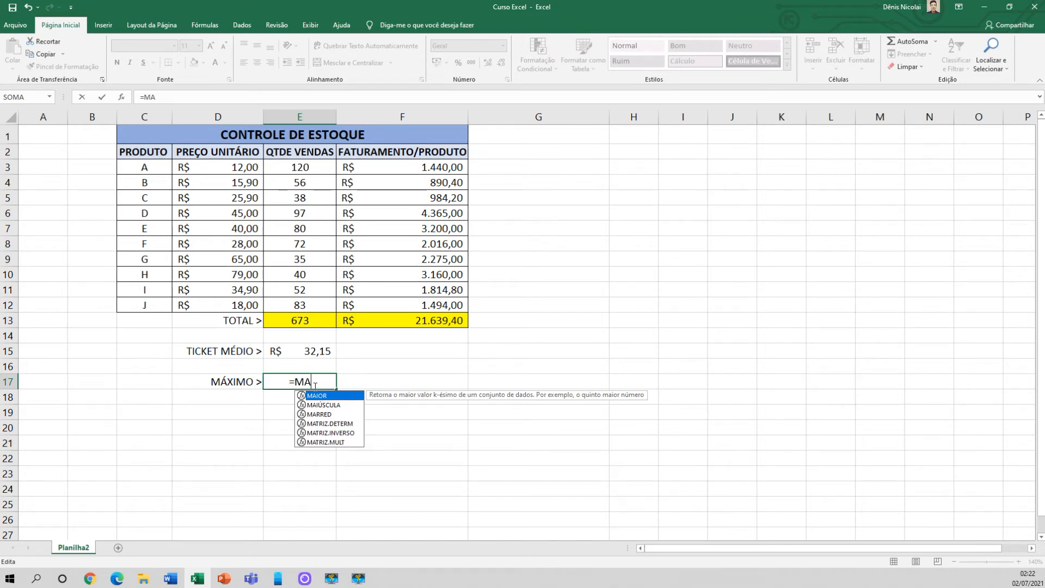
type("IO")
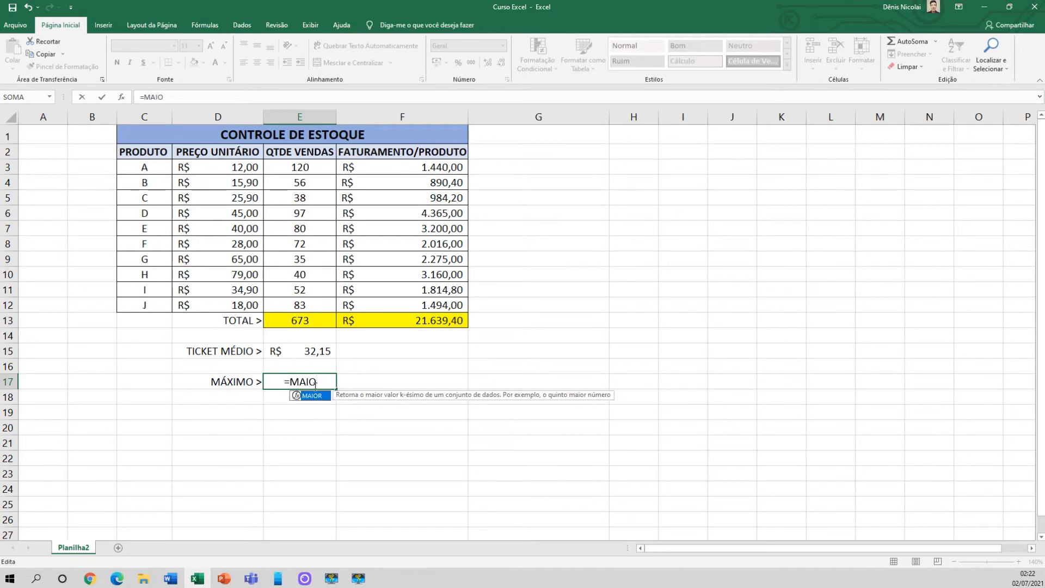
key("BackSpace")
key("BackSpace")
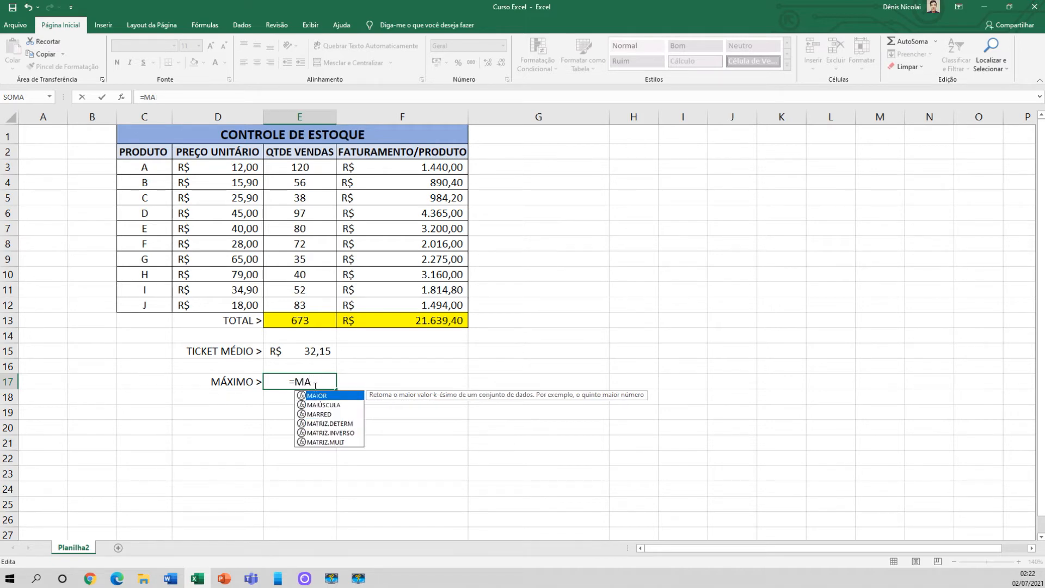
key("BackSpace")
type("Á")
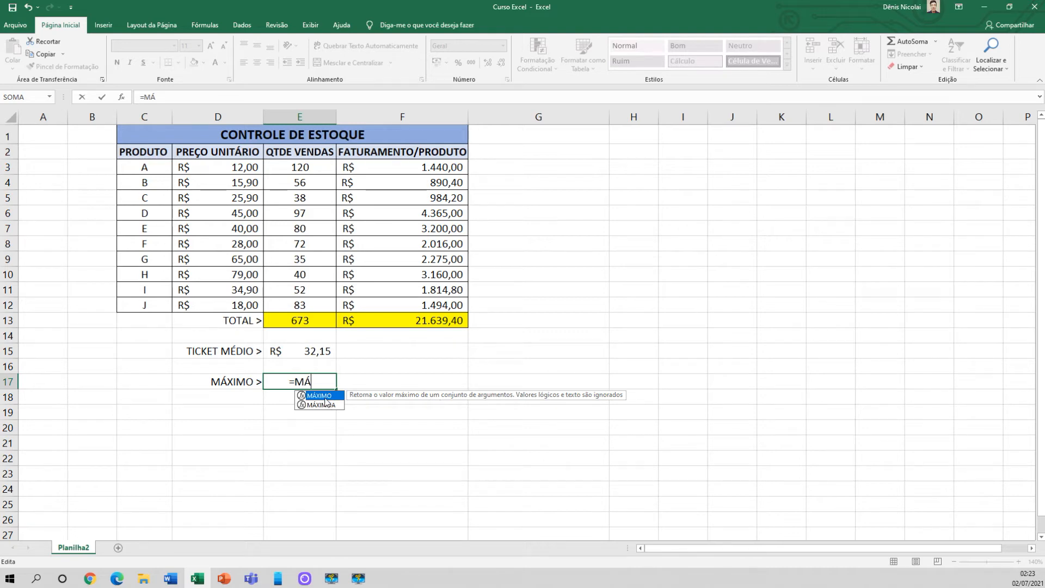
key("Tab")
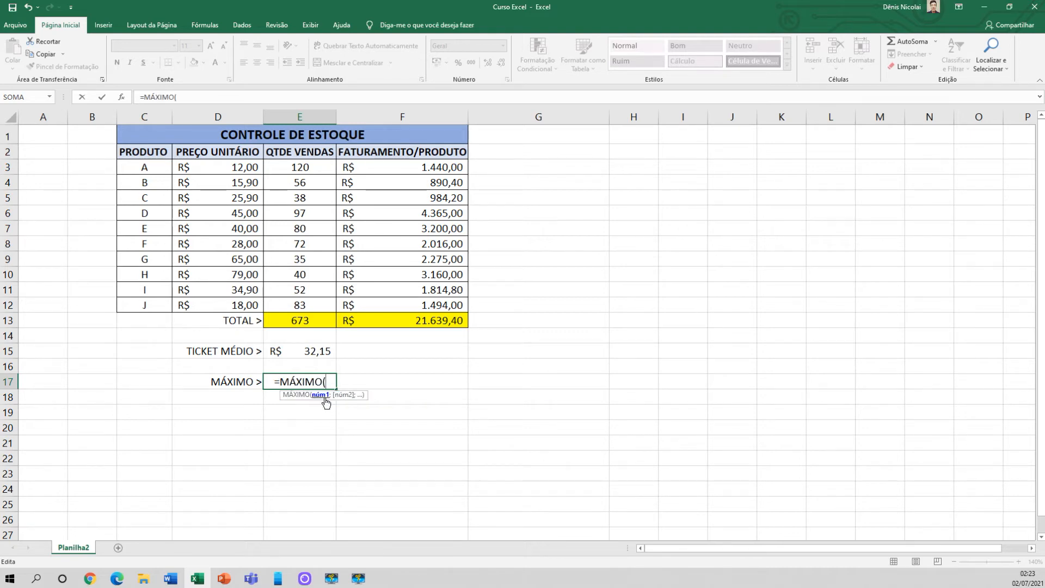
left_click_drag(306, 168, 307, 304)
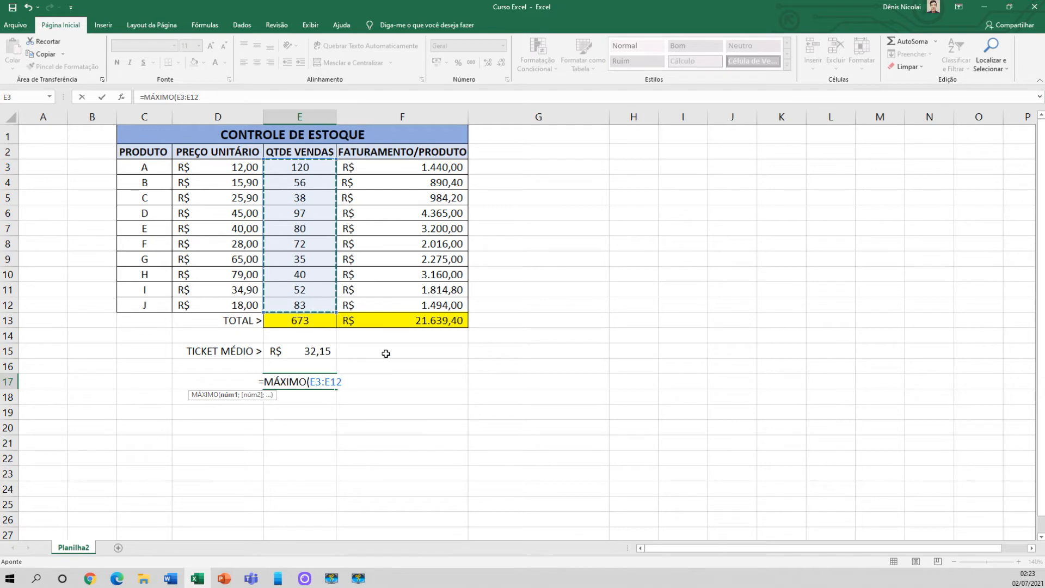
type(")")
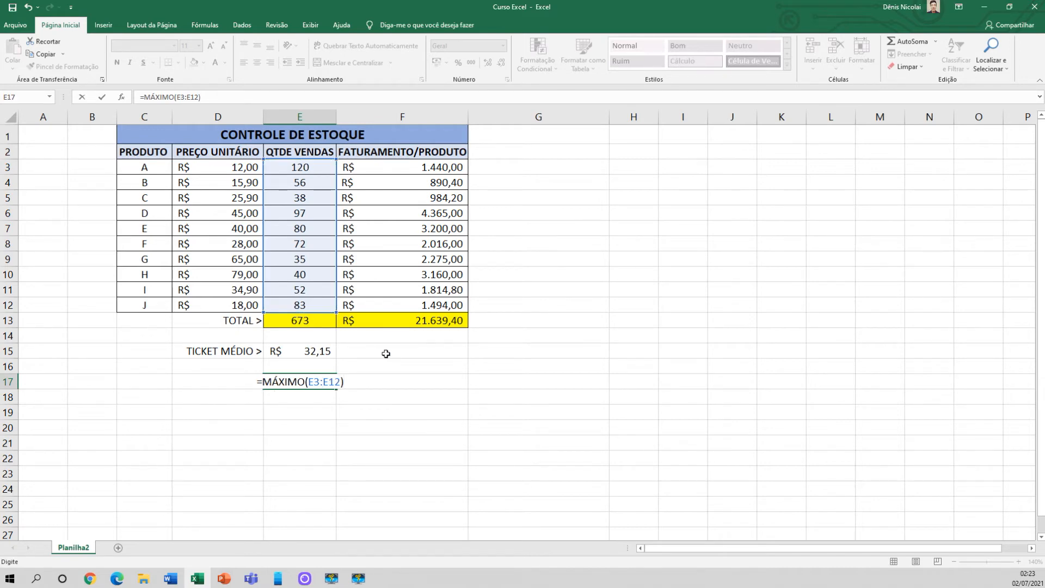
key("Return")
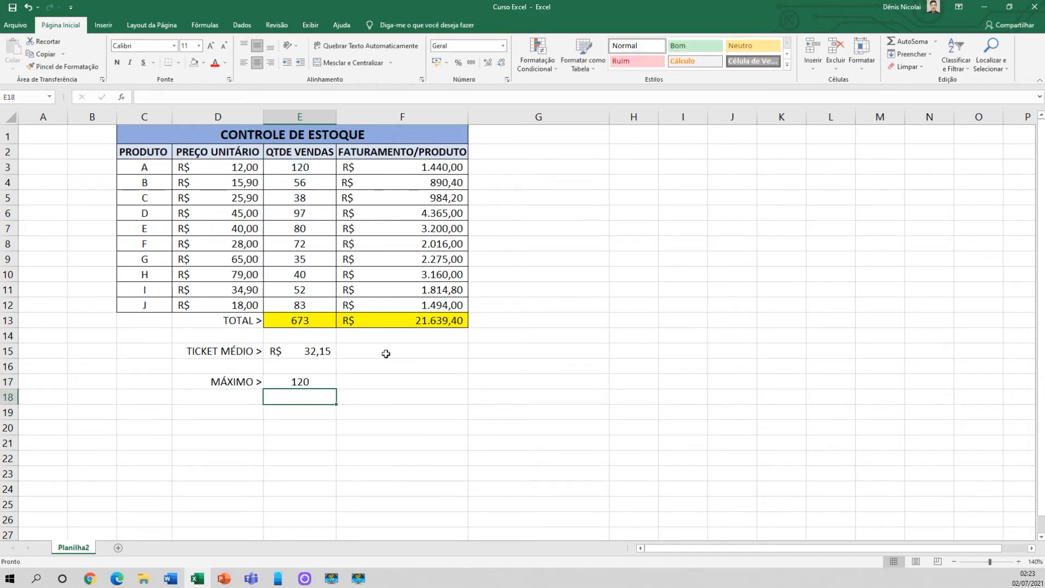
left_click(313, 384)
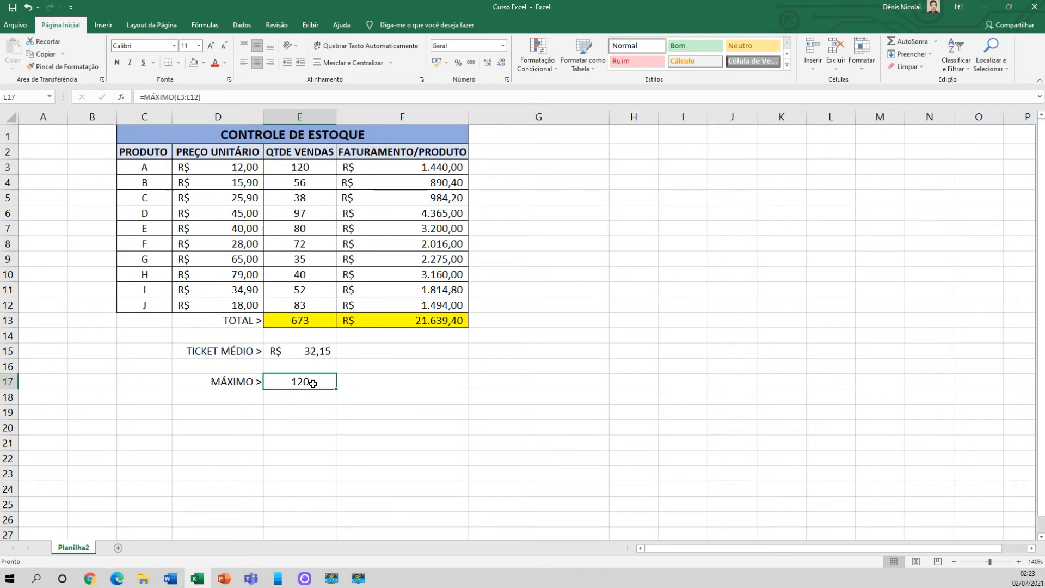
left_click(157, 167)
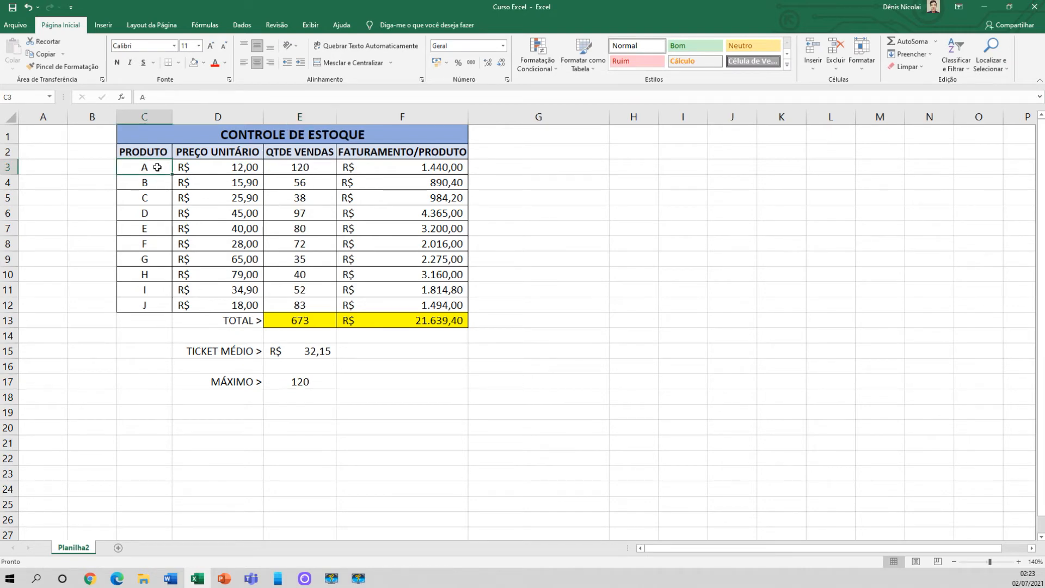
- Add the label "MÍNIMO>" in D18, below the MÁXIMO label, and align it to the right of its cell
left_click(243, 395)
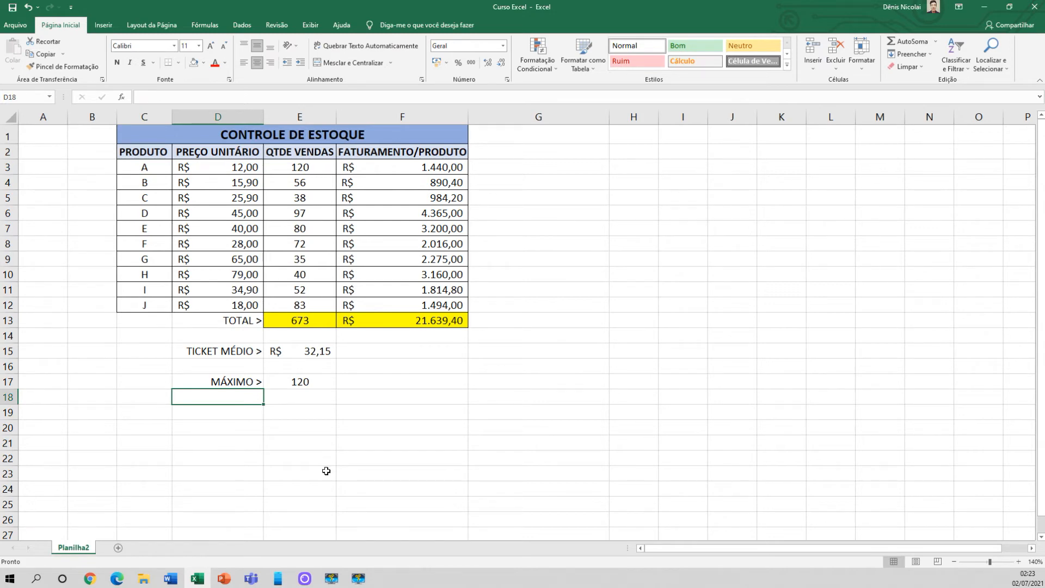
type("MÍNIMO")
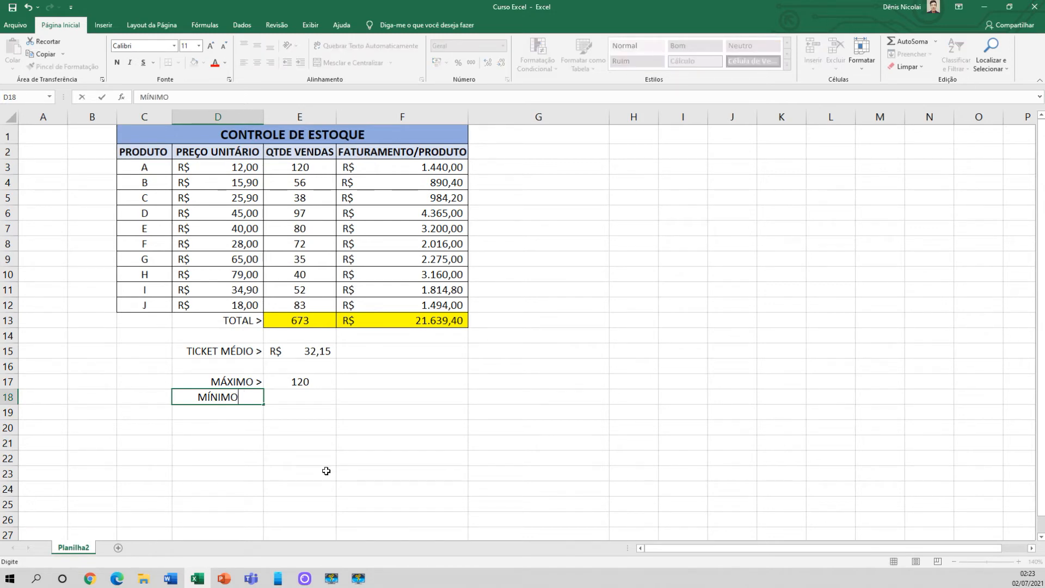
type(">")
key("Return")
left_click(254, 399)
left_click(270, 62)
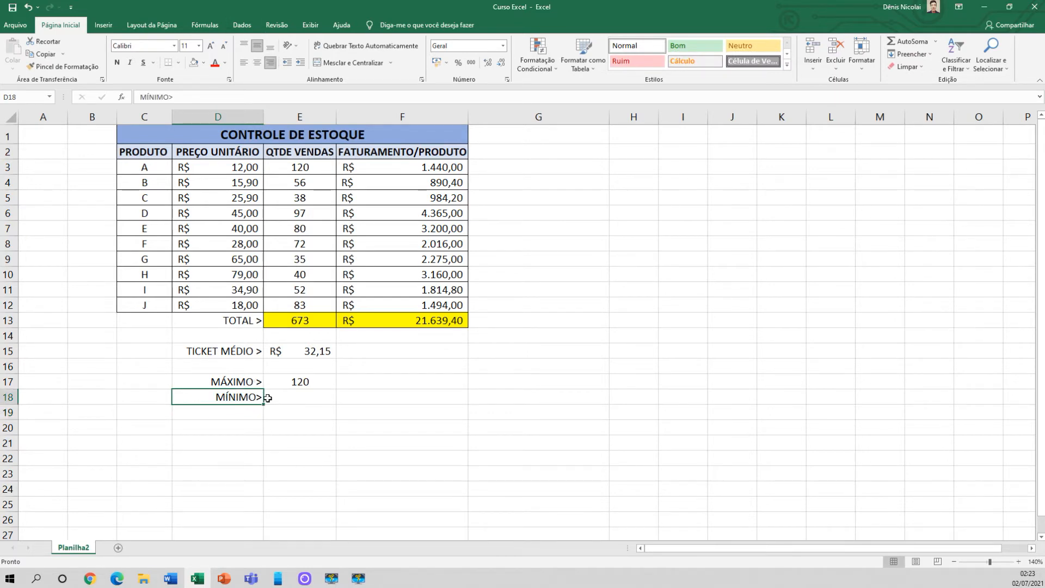
- Calculate the lowest sales quantity in E18 with the formula =MÍNIMO(E3:E12)
left_click(283, 397)
type("=")
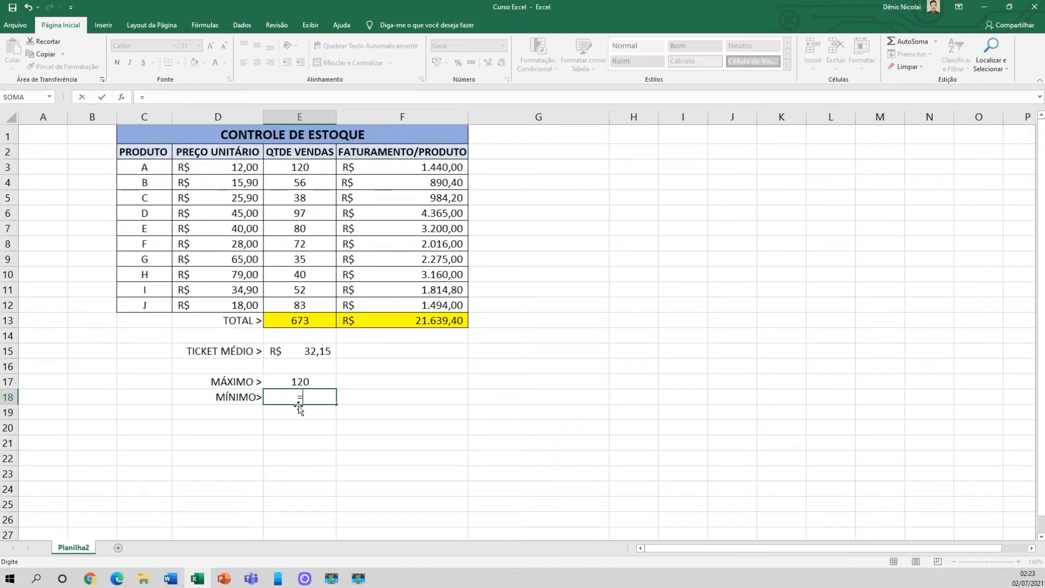
type("MÍ")
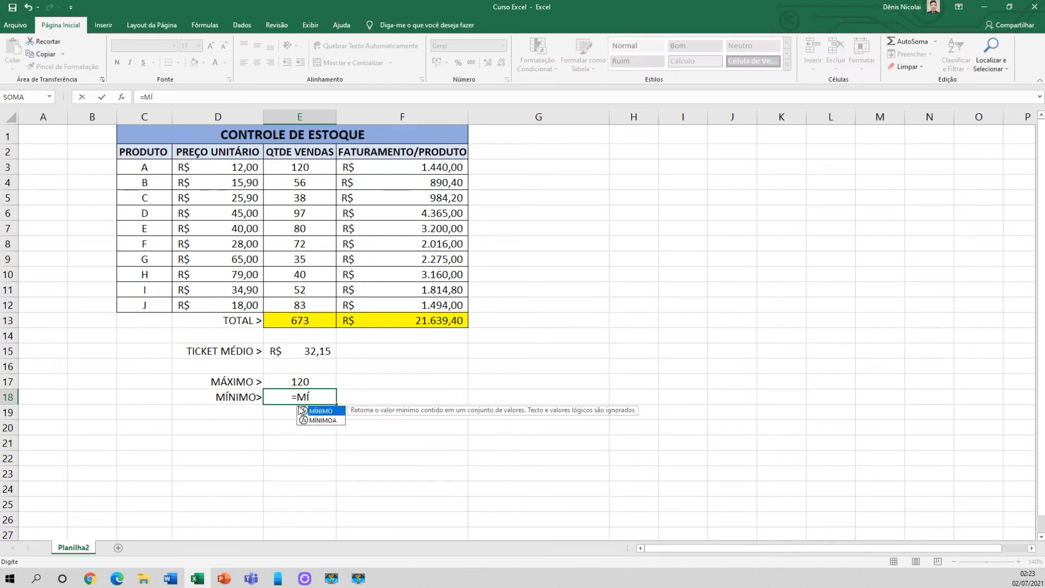
key("BackSpace")
type("I")
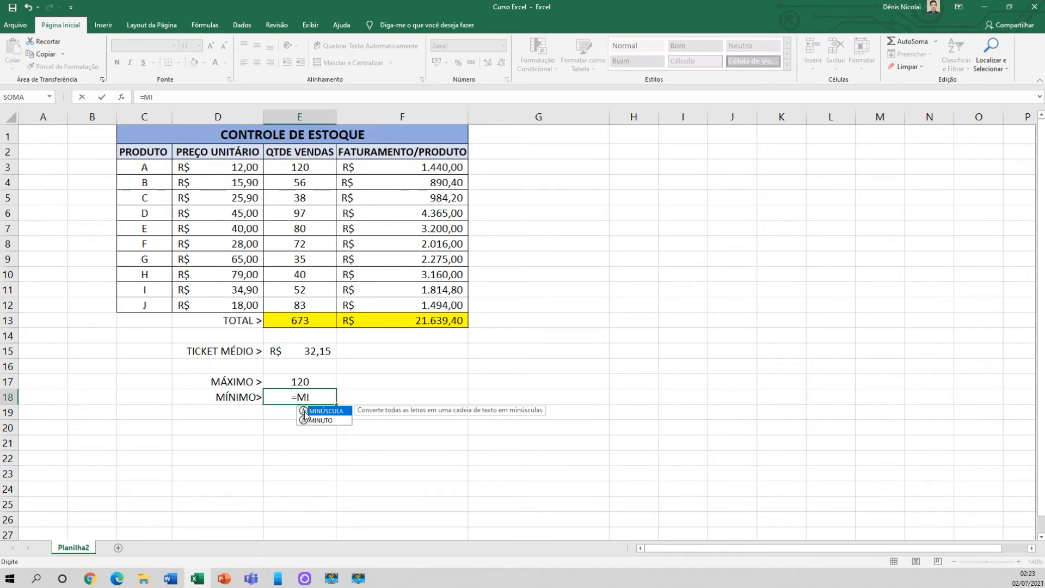
key("BackSpace")
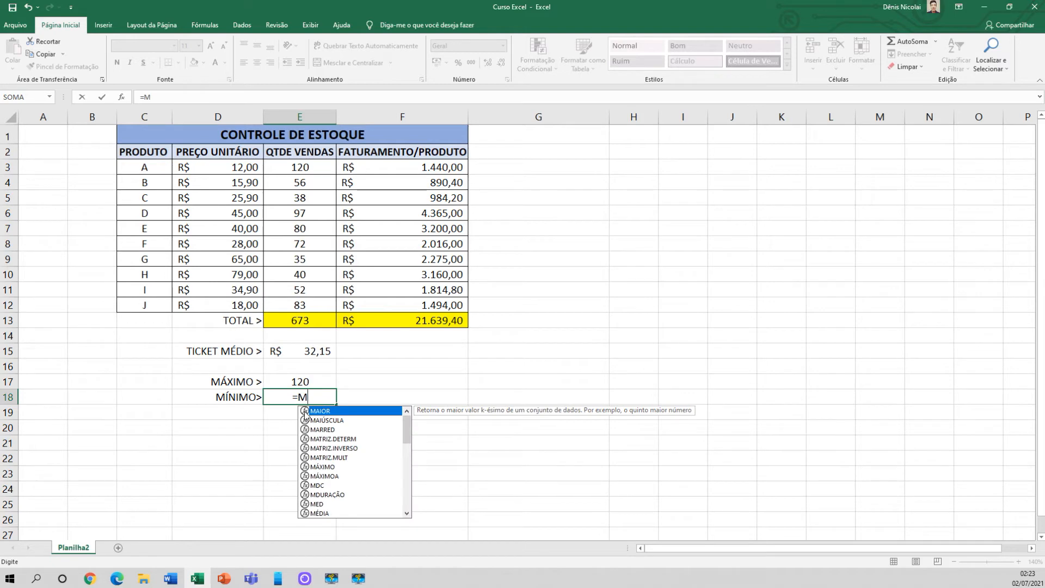
type("ÍN")
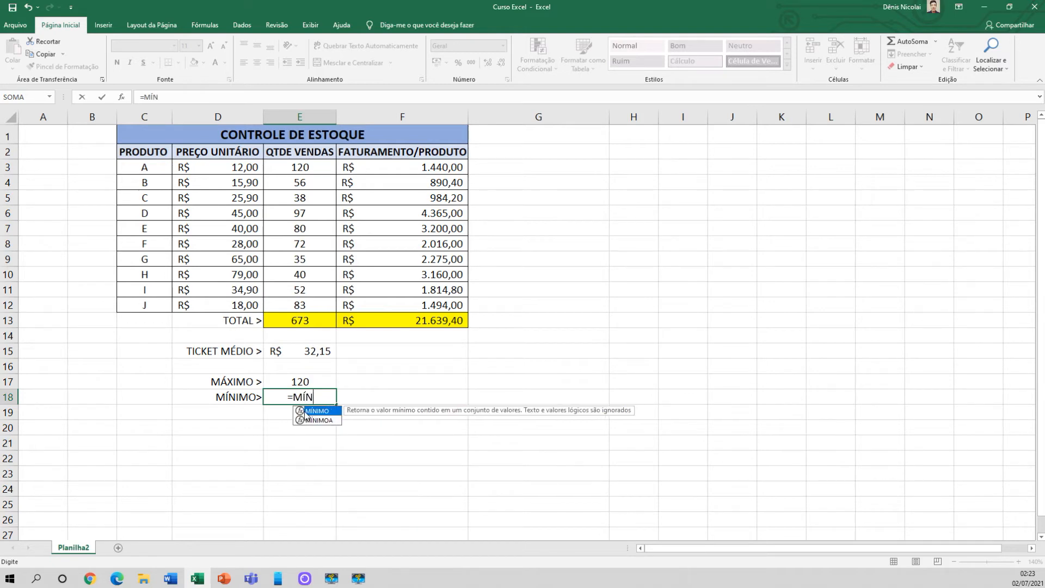
double_click(305, 411)
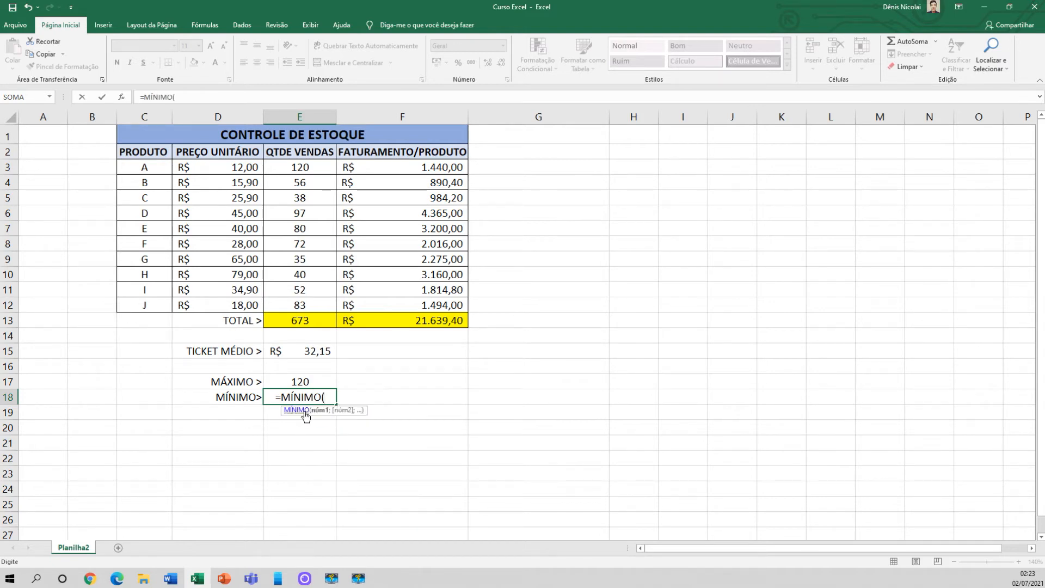
left_click_drag(318, 167, 320, 304)
type(")")
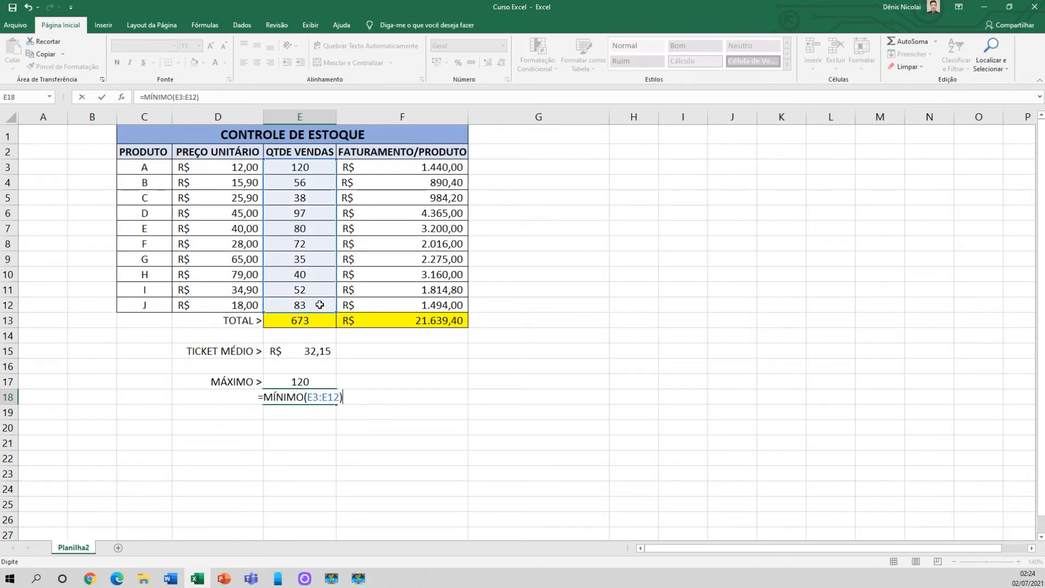
key("Return")
left_click(308, 397)
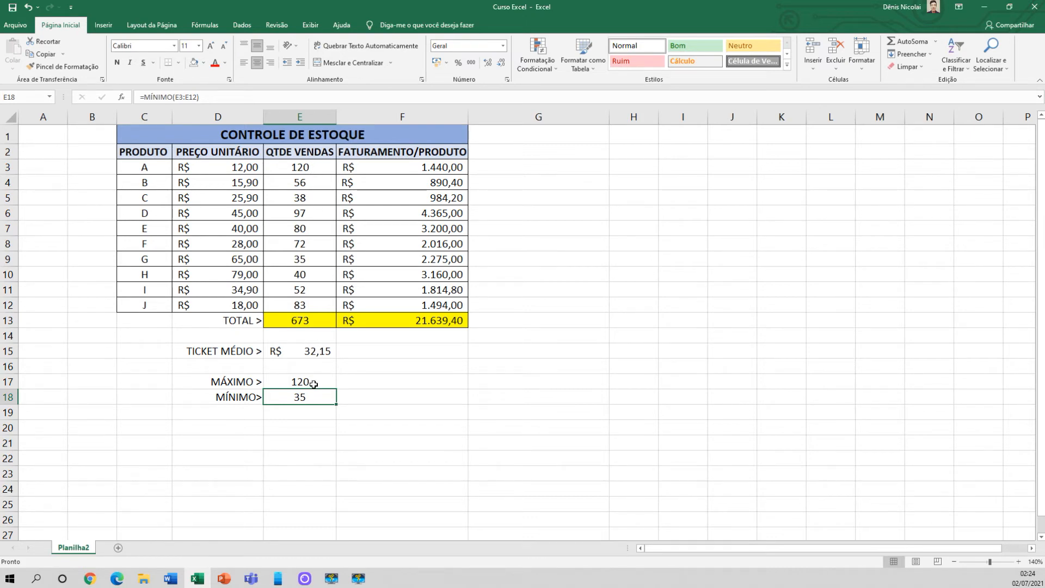
- Change the MÁXIMO formula in E17 to evaluate the unit prices in D3:D12
left_click(313, 383)
double_click(313, 384)
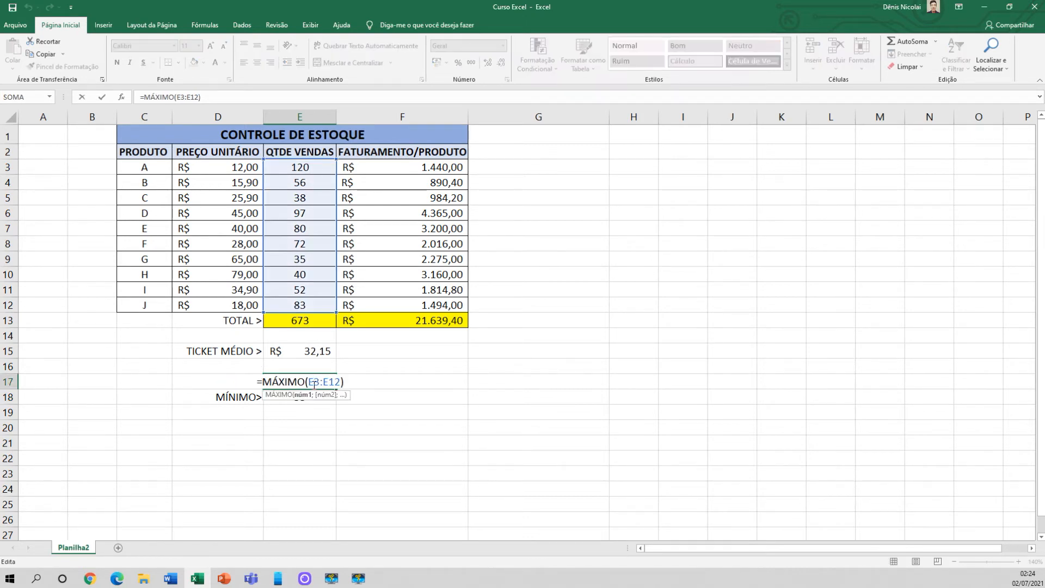
left_click_drag(263, 159, 181, 160)
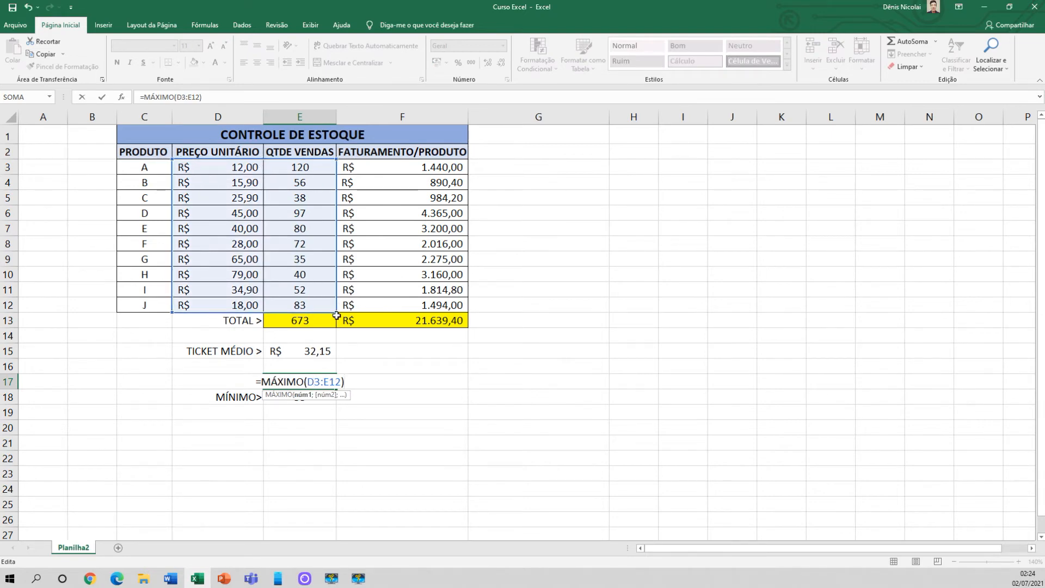
left_click_drag(282, 312, 263, 312)
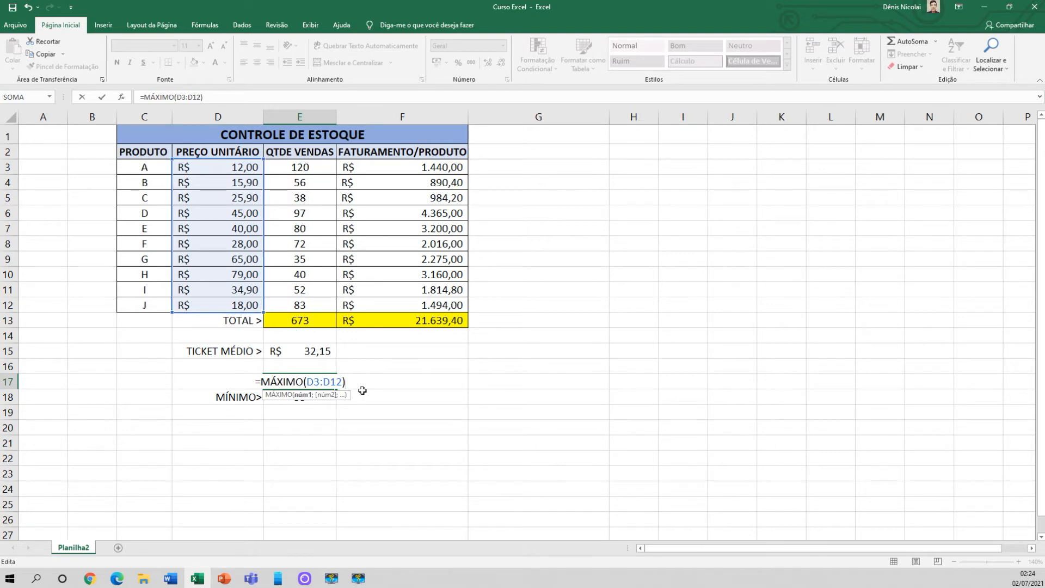
key("Return")
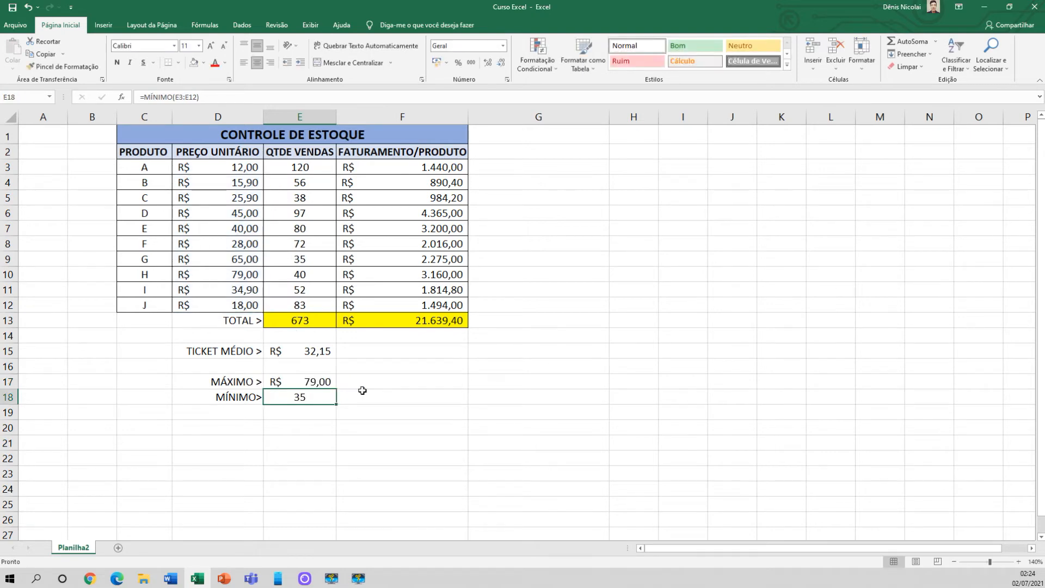
double_click(307, 396)
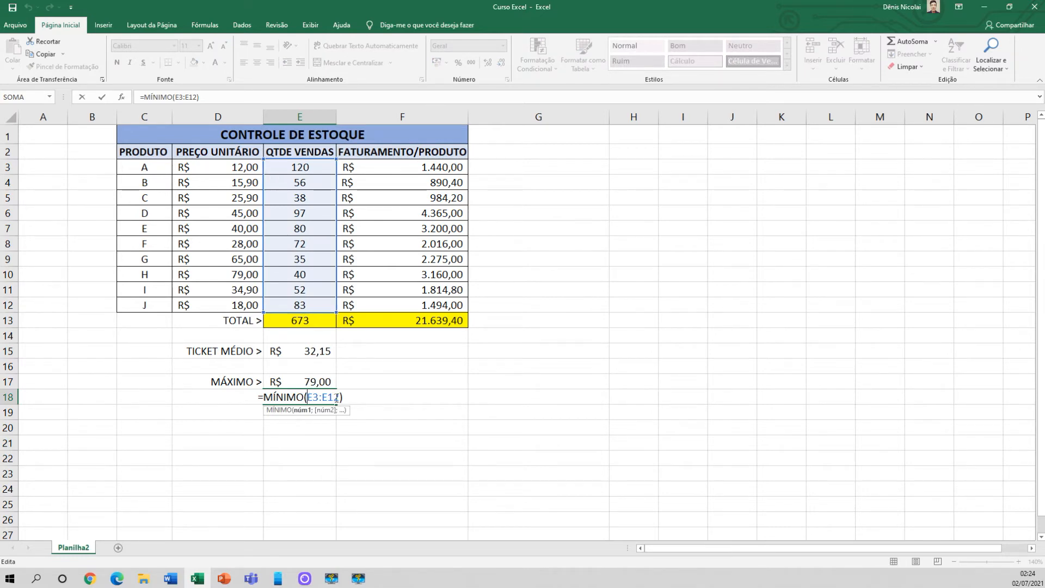
key("Escape")
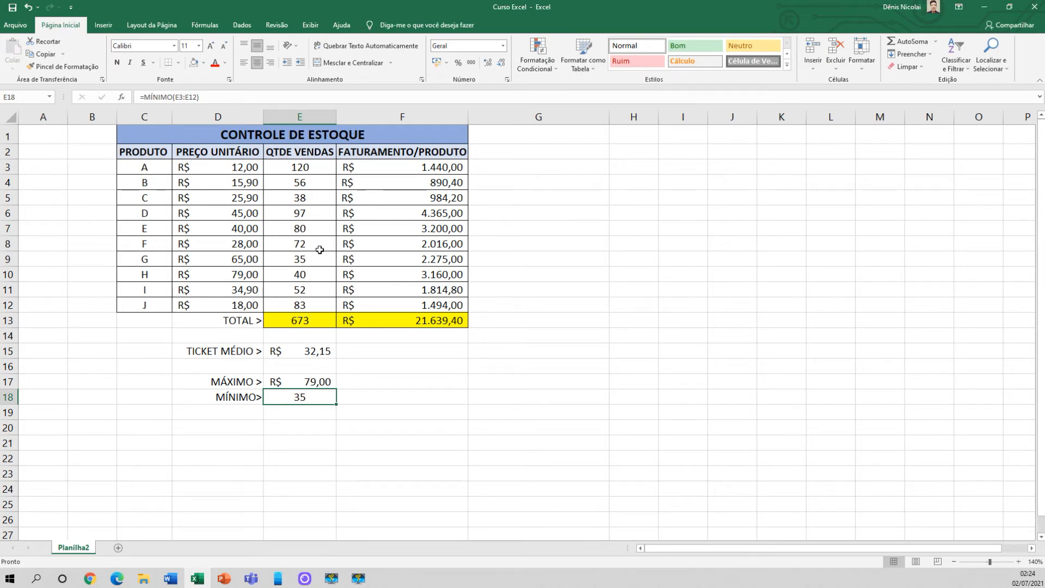
left_click(147, 262)
left_click(298, 393)
double_click(299, 395)
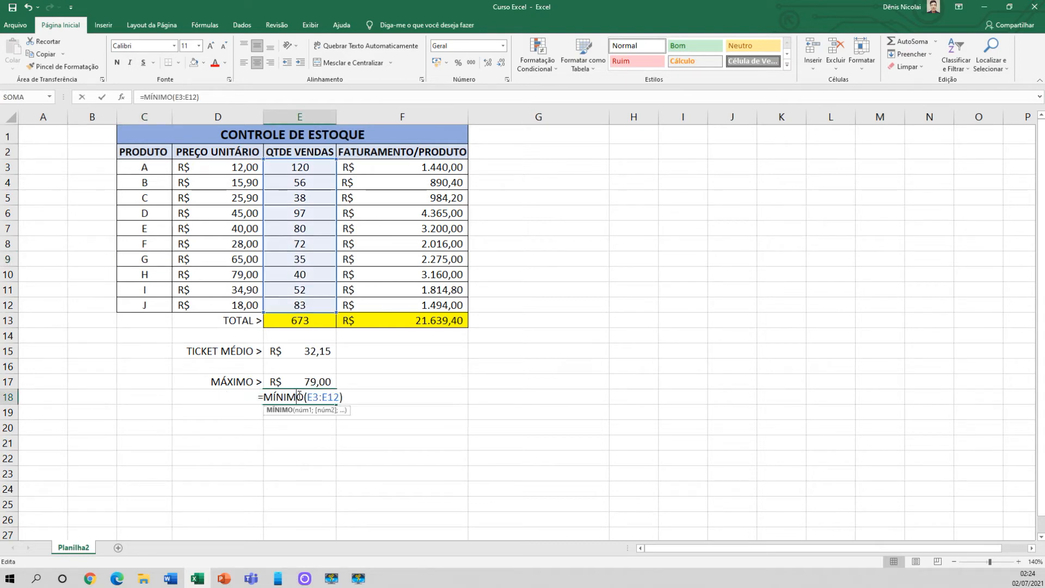
left_click(269, 156)
- Change the MÍNIMO formula in E18 to evaluate the unit prices in D3:D12
double_click(303, 397)
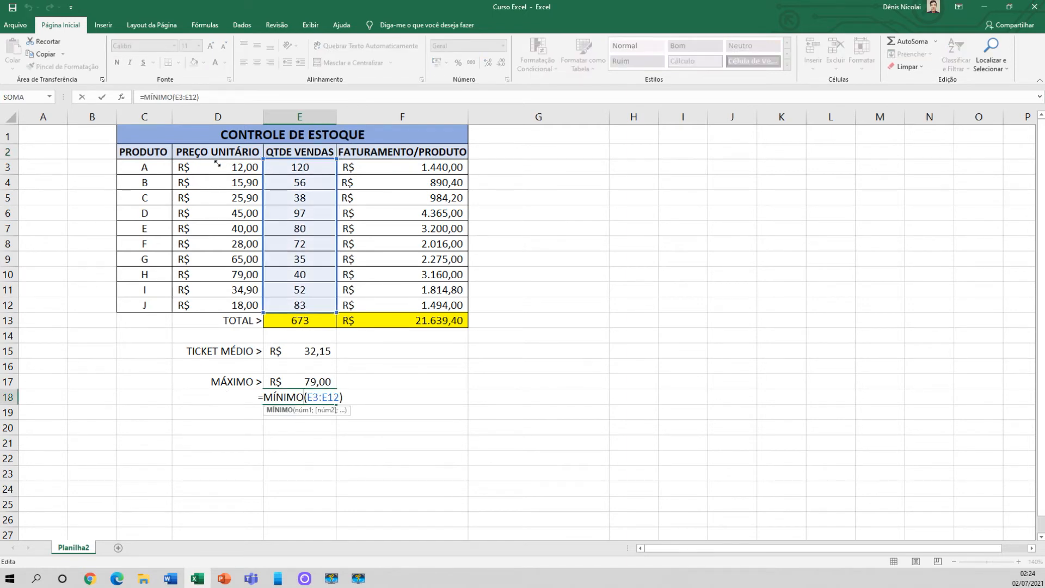
left_click_drag(225, 163, 186, 166)
left_click_drag(336, 159, 262, 159)
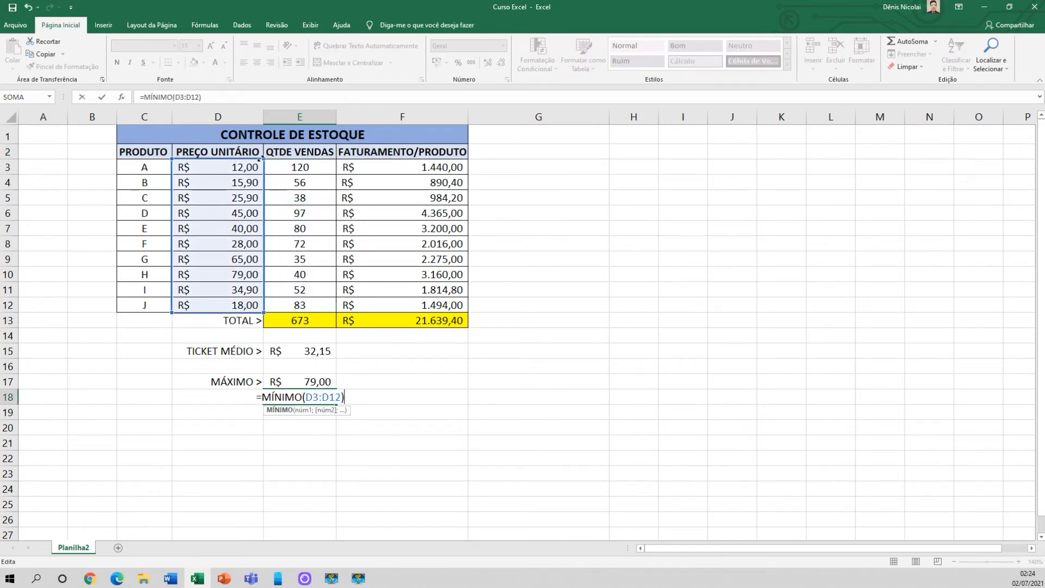
key("ctrl+Return")
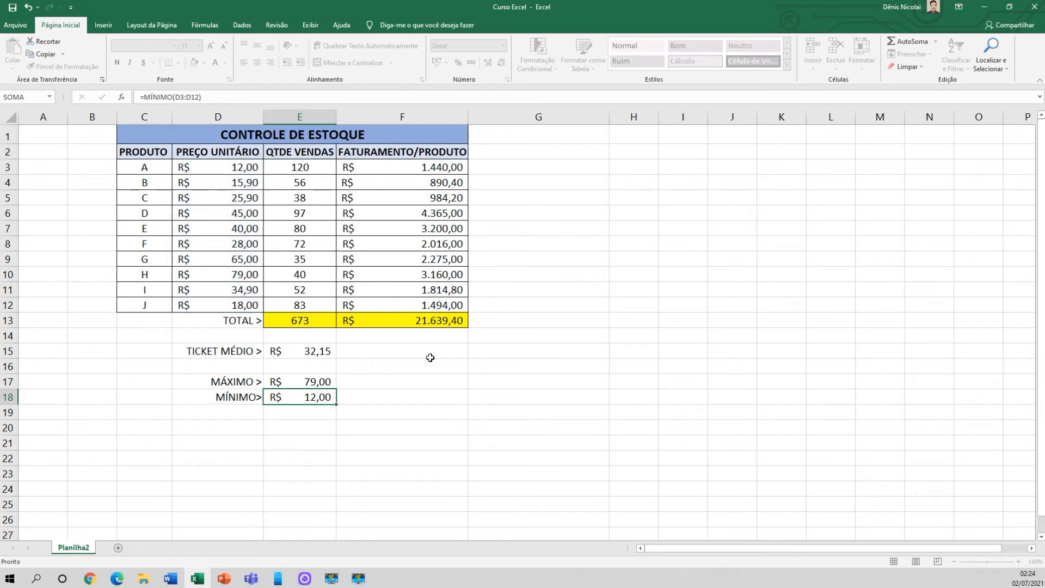
left_click(303, 385)
left_click(302, 399)
left_click(301, 387)
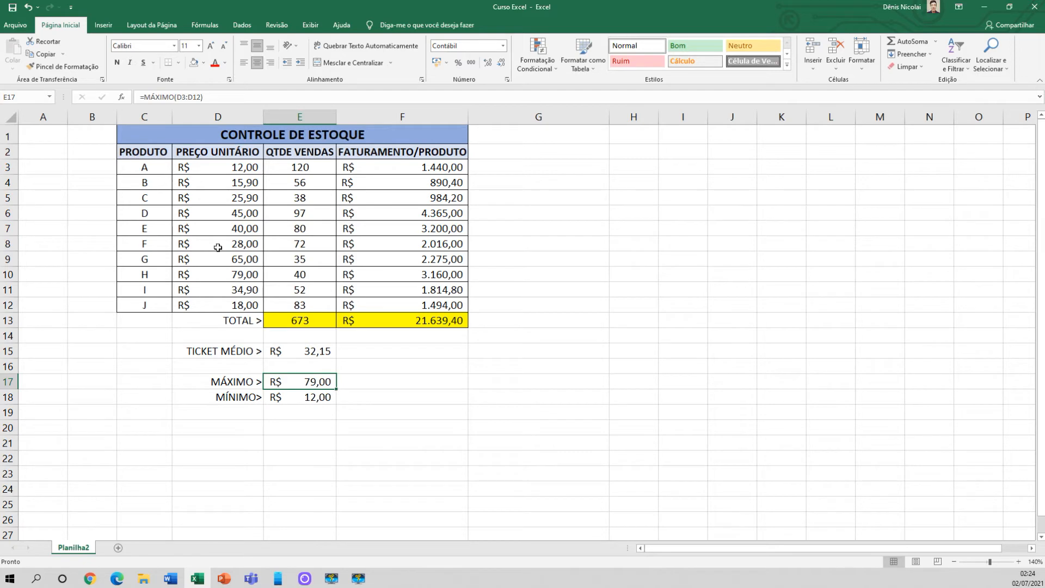
- Compare the MÁXIMO and MÍNIMO results in E17 and E18 with the unit prices and their products in the table
left_click(240, 275)
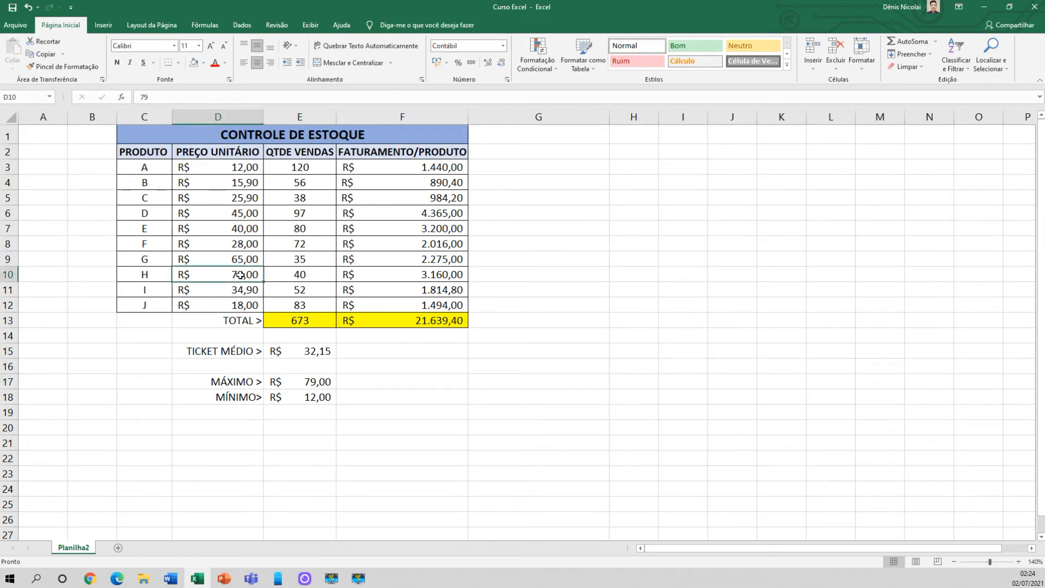
left_click(166, 275)
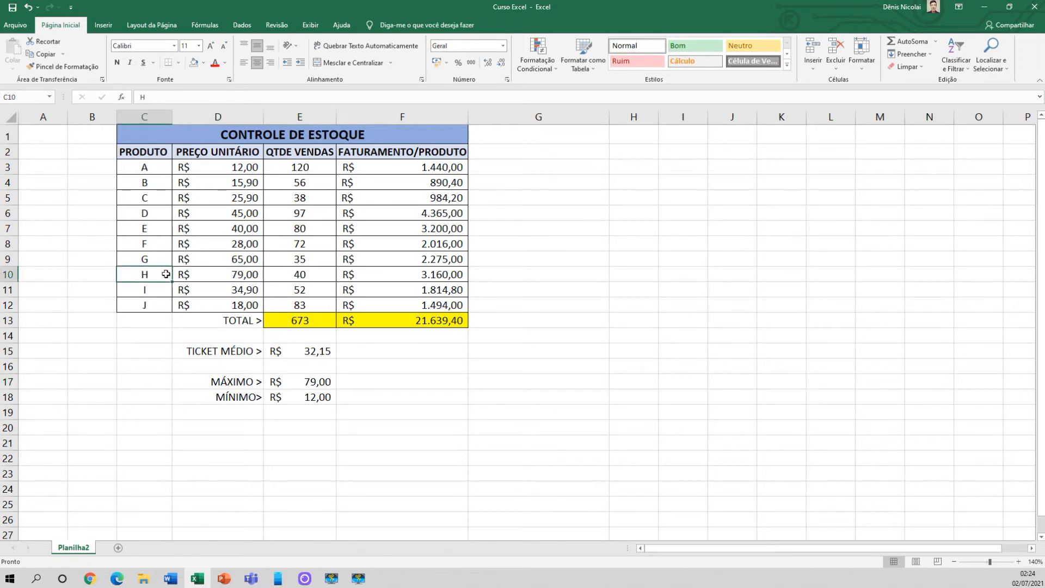
left_click(313, 399)
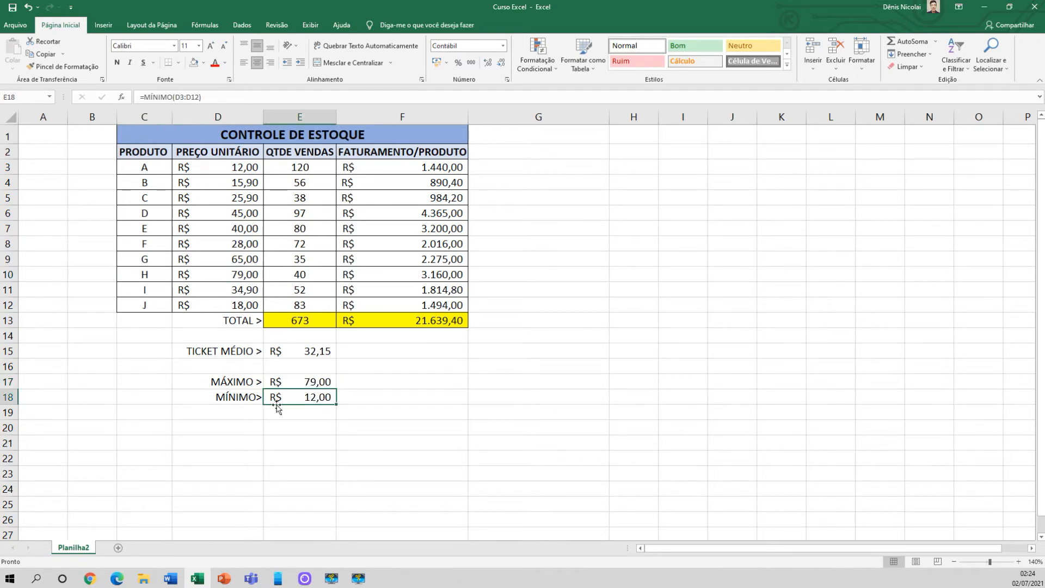
left_click(235, 168)
left_click(162, 170)
left_click(242, 168)
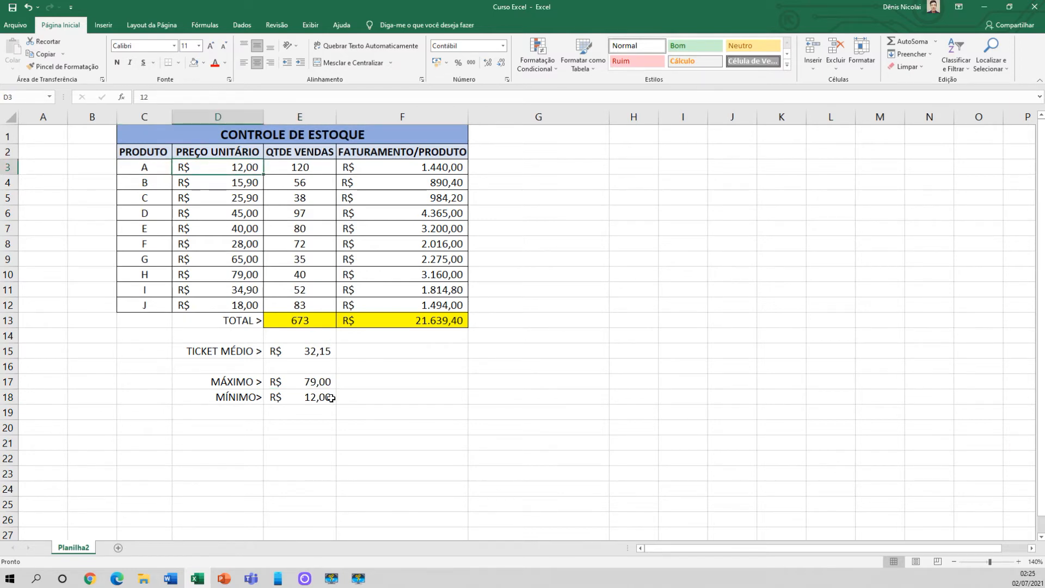
left_click(376, 383)
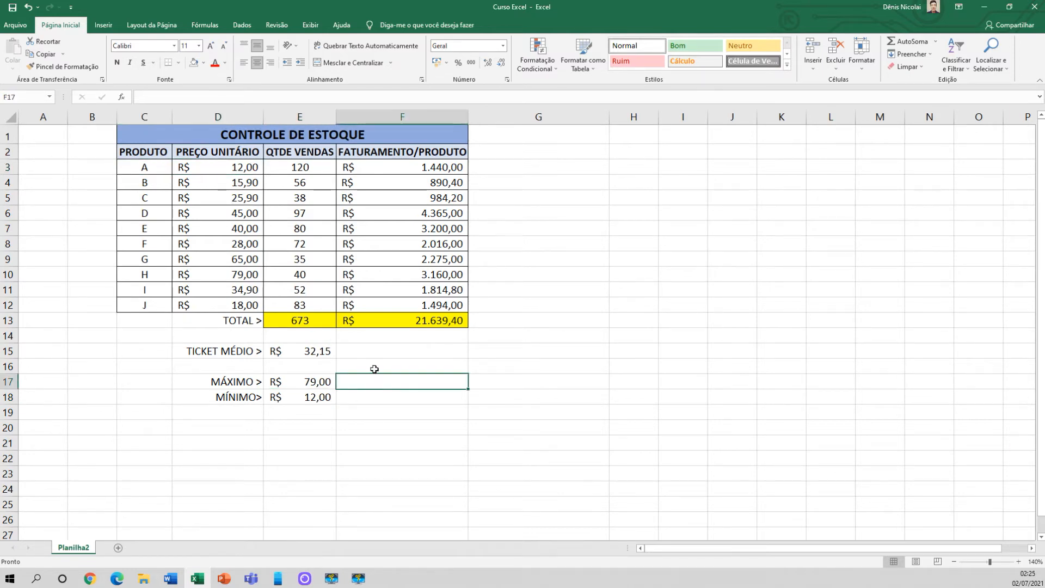
left_click(324, 383)
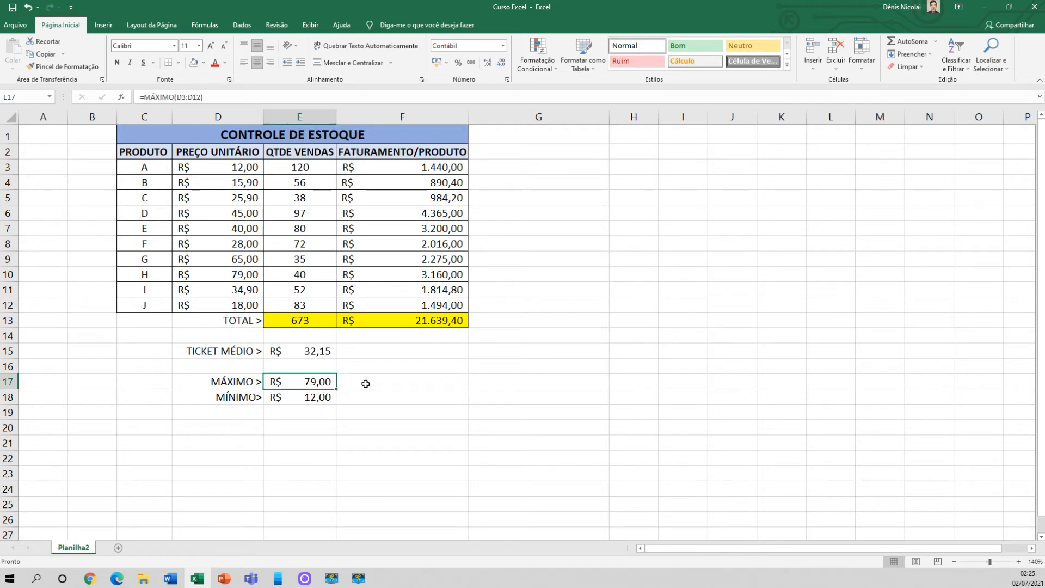
- Enter the labels "MAIS VENDIDO" in G17 and "MENOS VENDIDO" in G18
left_click(504, 385)
type("MAIS VENDIDO")
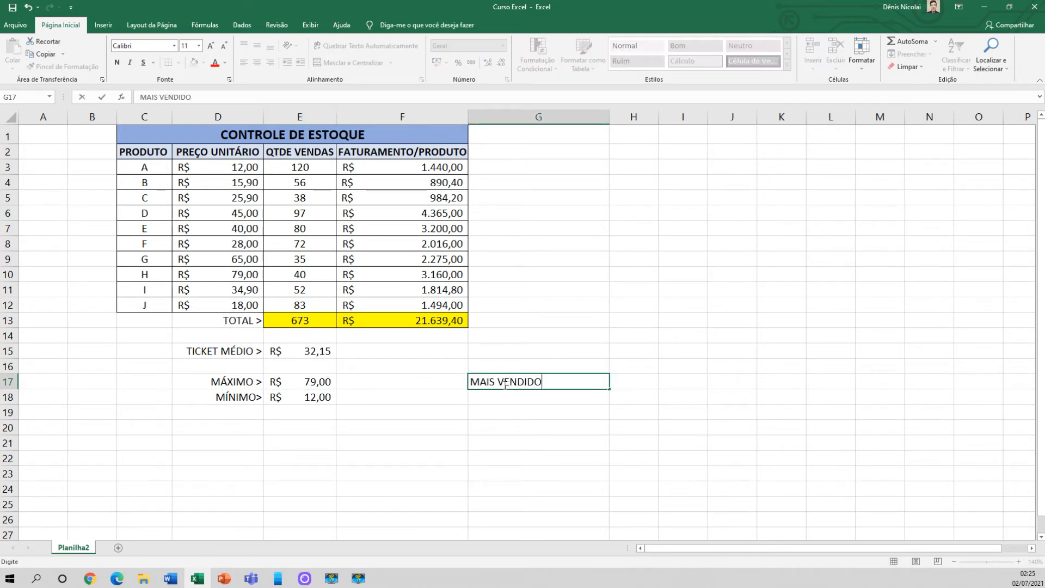
key("Return")
type("MENOS VEN")
type("DIDO")
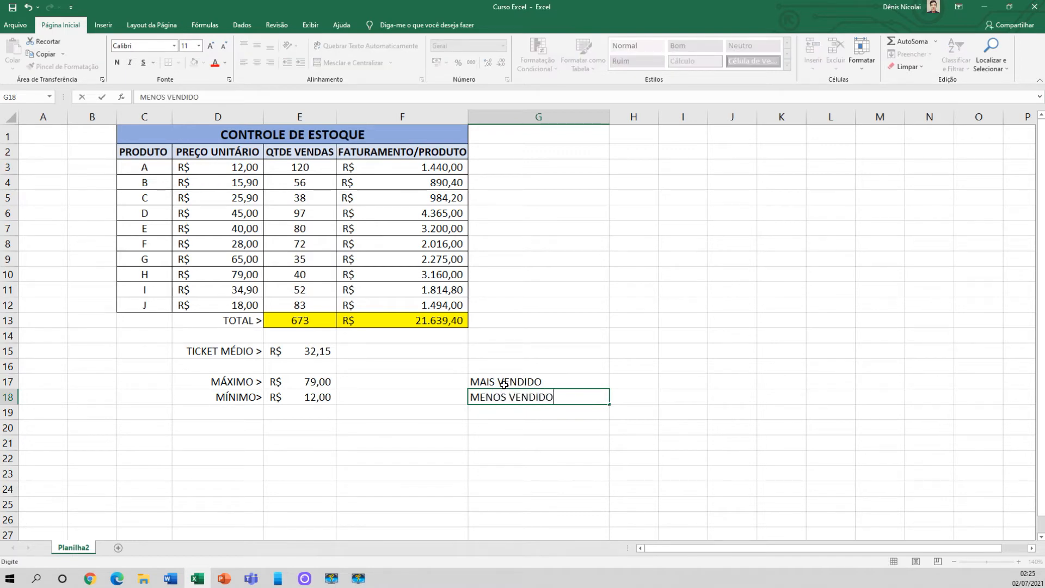
key("Return")
- Prefix the labels in G17 and G18 with "< " so they point at the cells in column F
double_click(475, 381)
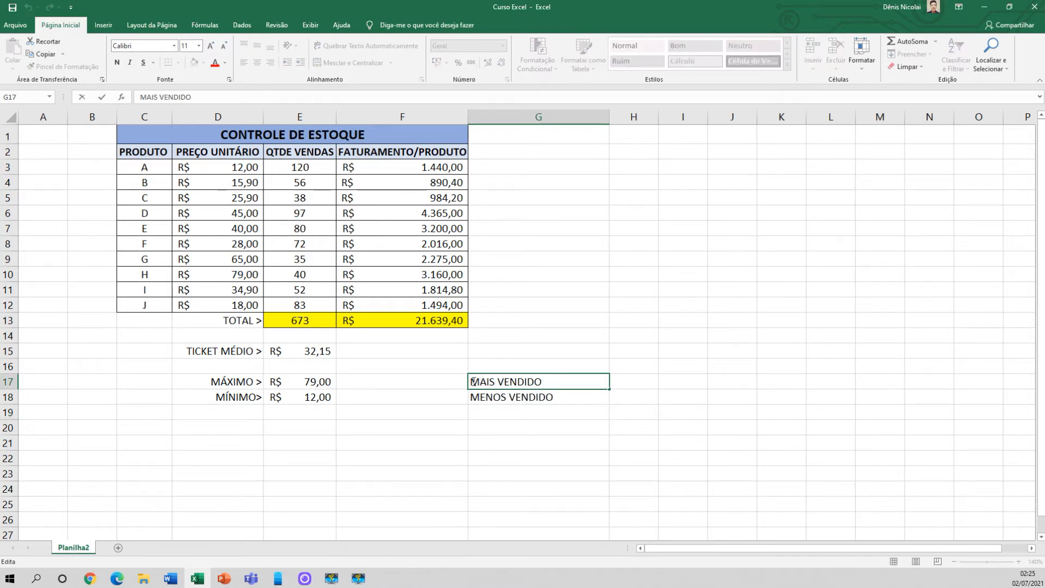
type("<")
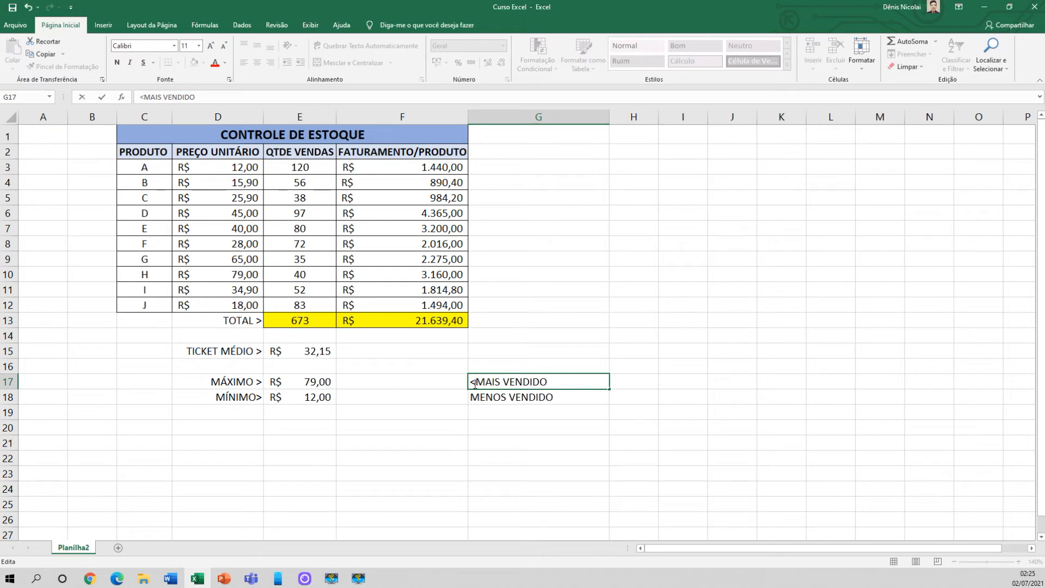
double_click(472, 397)
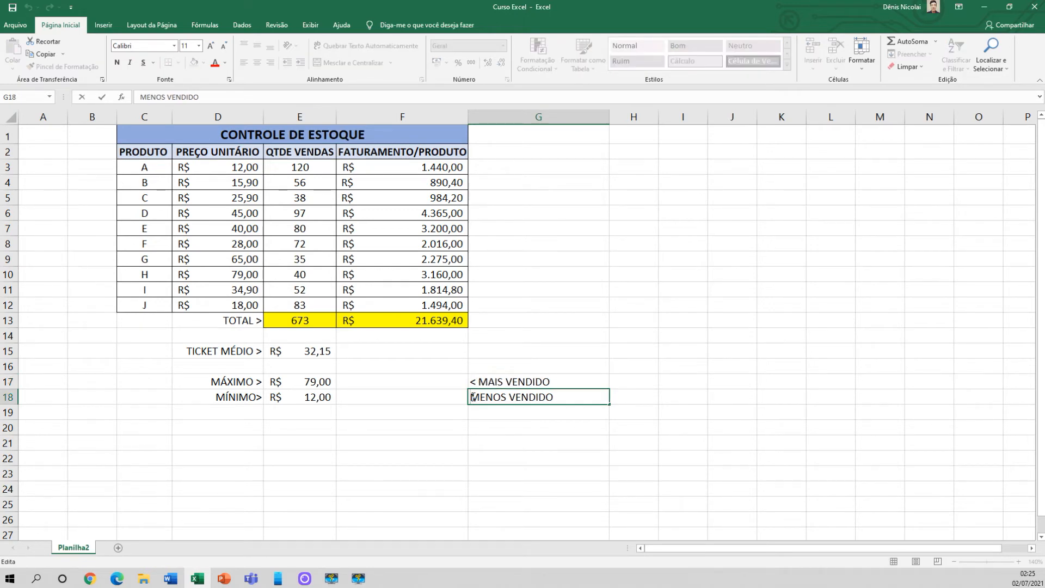
type("<")
left_click(417, 377)
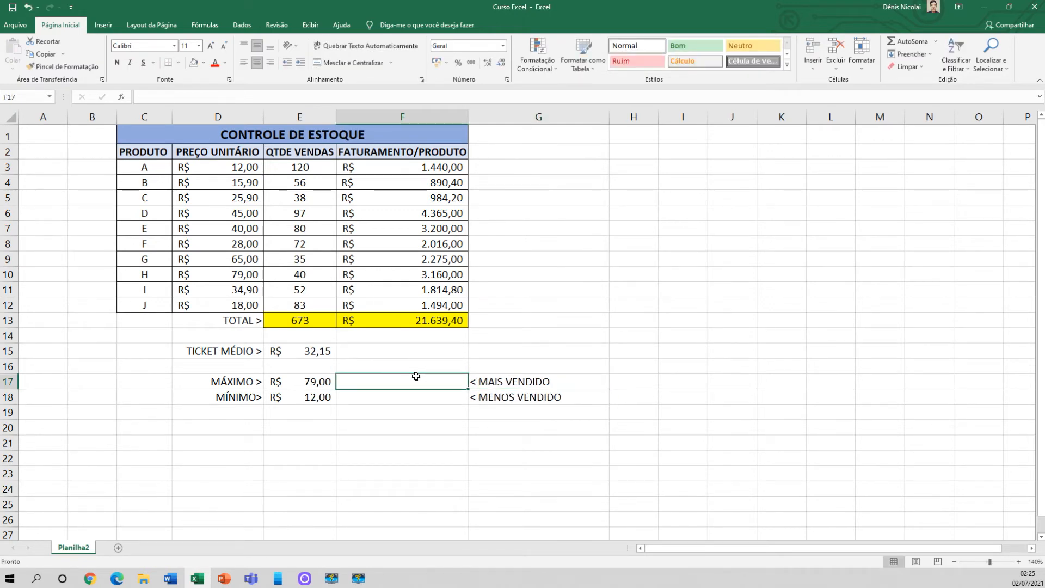
- Fill the MÁXIMO formula from E17 into F17 and check that it evaluates the sales quantities E3:E12
left_click(329, 384)
left_click_drag(337, 388, 423, 392)
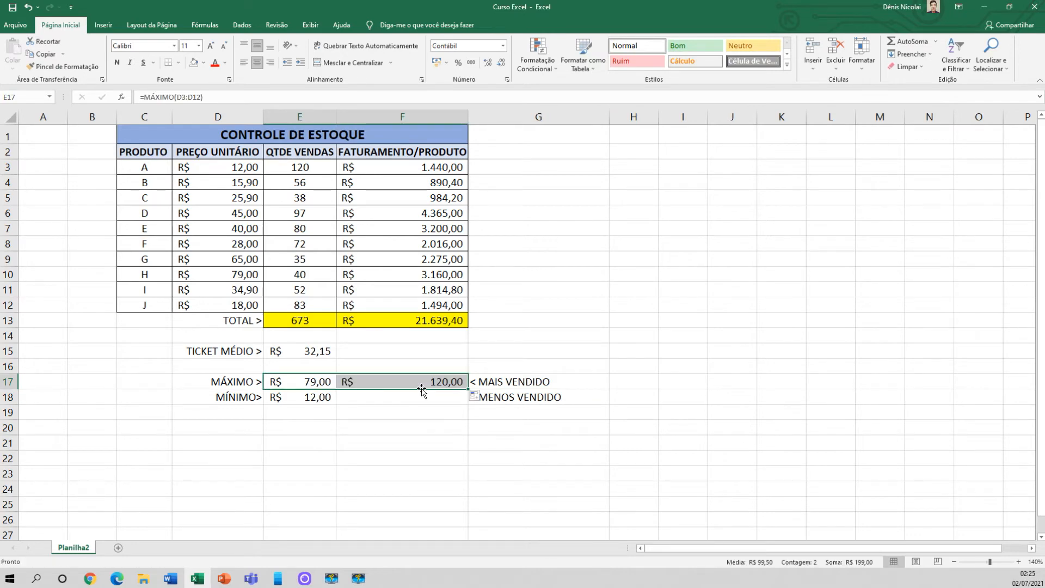
double_click(419, 390)
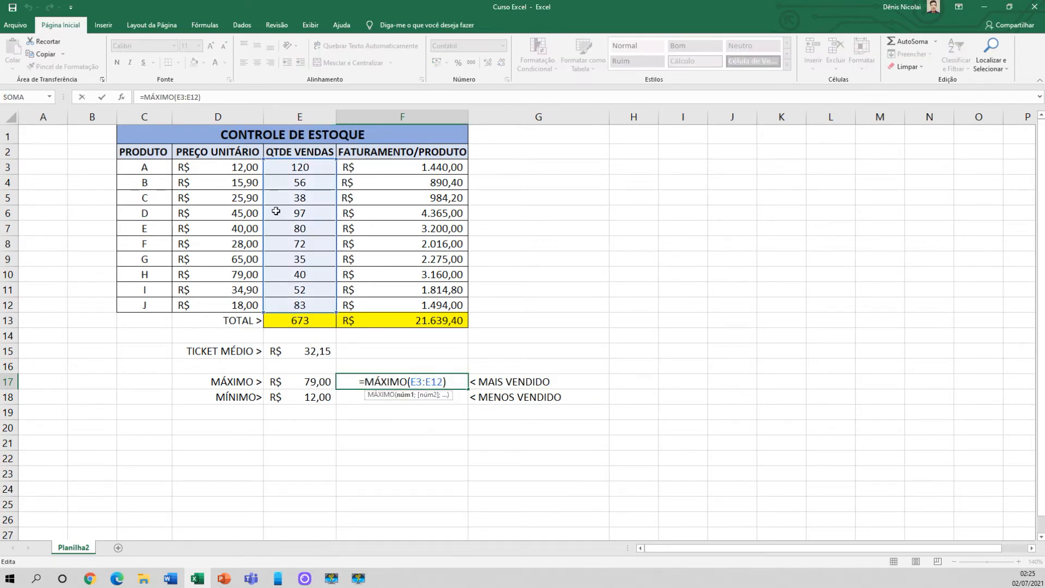
key("Escape")
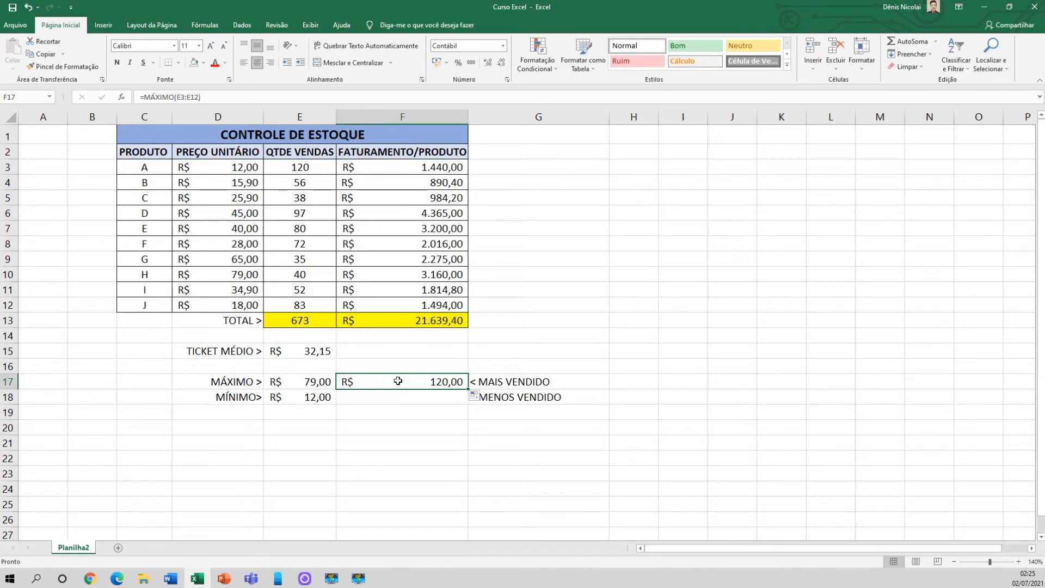
- Copy the number and cell formatting of the sales quantity in E3 to the result in F17
left_click(320, 164)
left_click(62, 67)
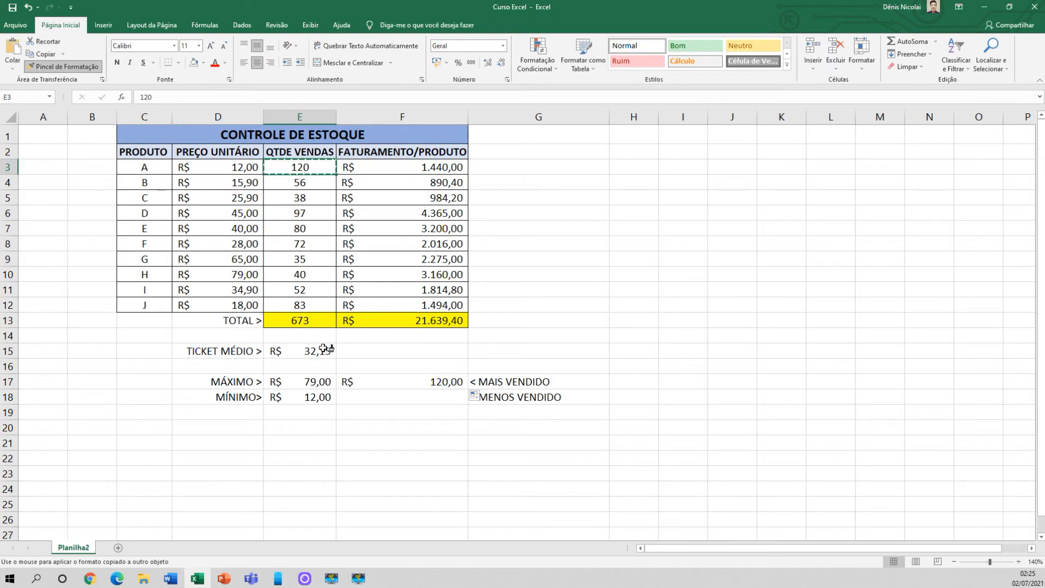
left_click_drag(400, 381, 404, 399)
- Fill the MÍNIMO formula from E18 into F18 and check its range
left_click(379, 420)
left_click(316, 399)
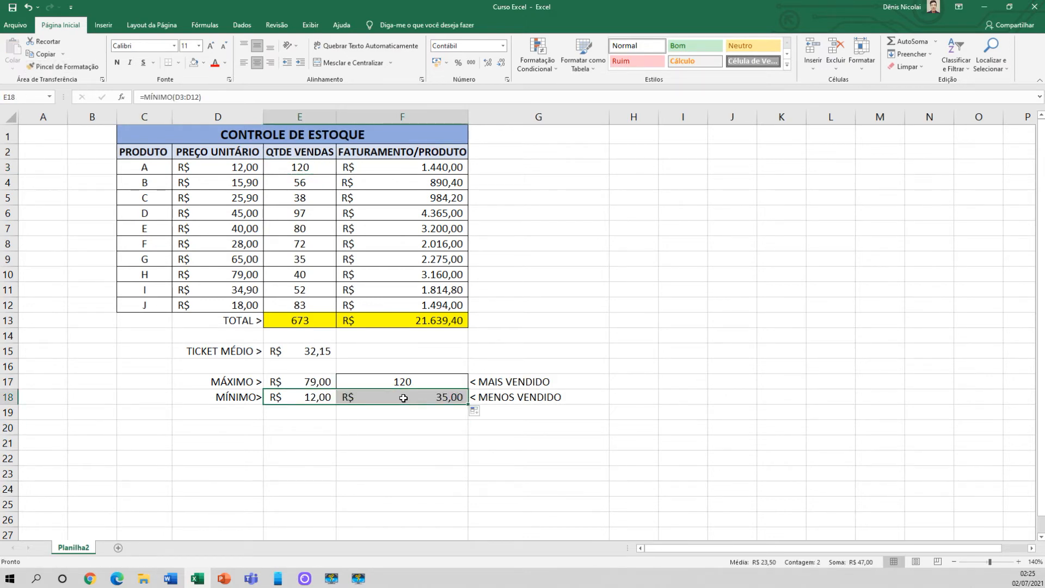
double_click(404, 398)
key("Escape")
- Copy the formatting of F17 to the MENOS VENDIDO result in F18
left_click(375, 383)
left_click(63, 67)
left_click(375, 397)
left_click(415, 434)
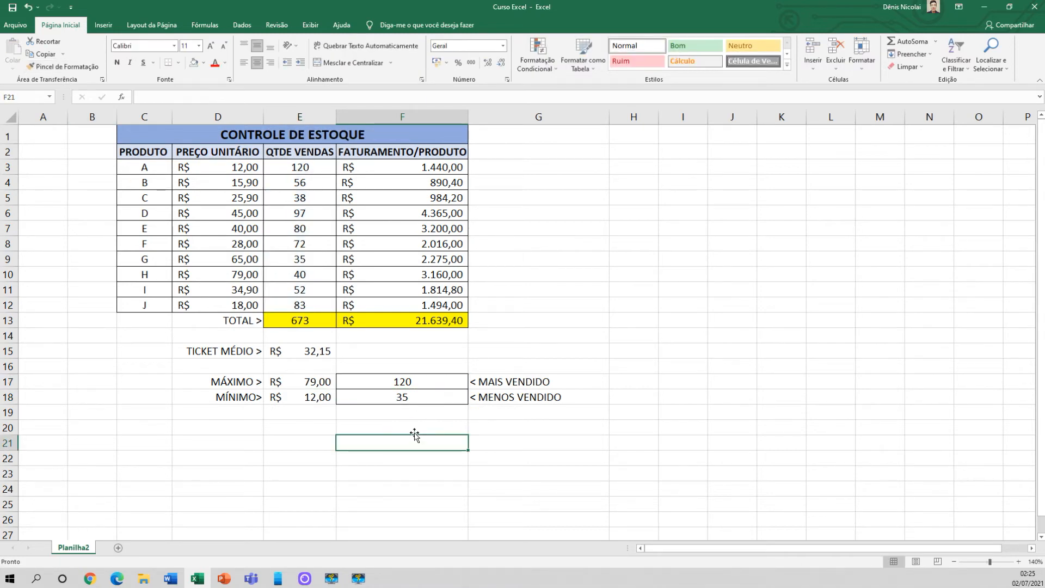
- Remove the borders from the results in F17:F18
left_click_drag(386, 383, 386, 397)
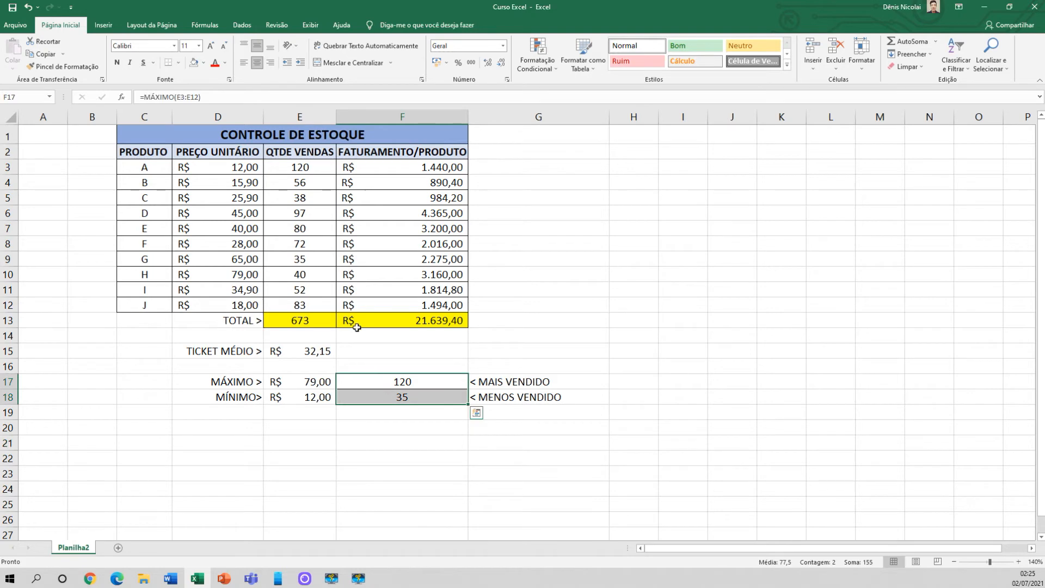
left_click(203, 63)
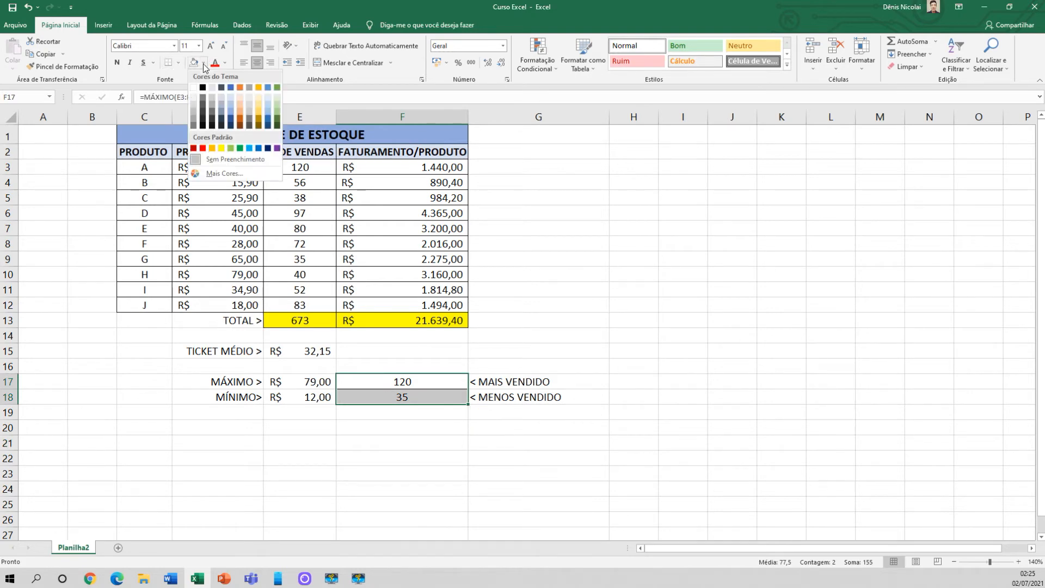
left_click(180, 63)
left_click(199, 148)
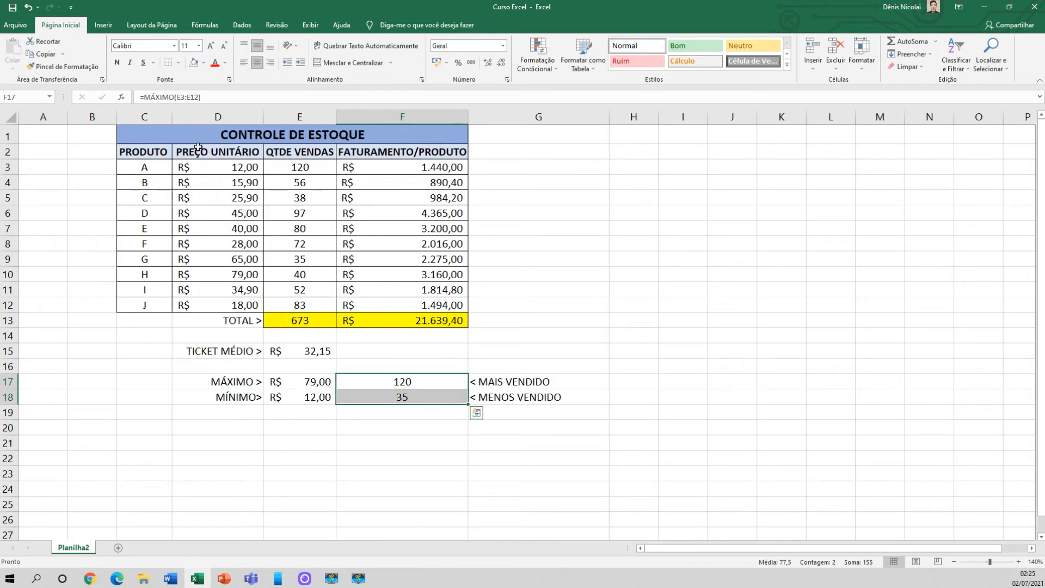
left_click(436, 421)
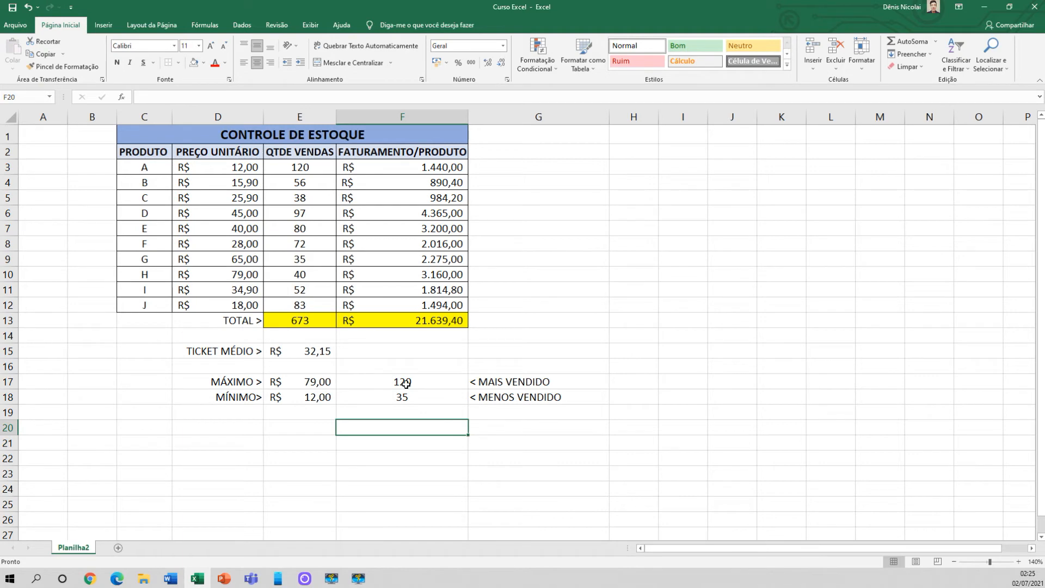
- Inspect the ranges referenced by the MAIS VENDIDO and MENOS VENDIDO formulas in F17 and F18
double_click(402, 382)
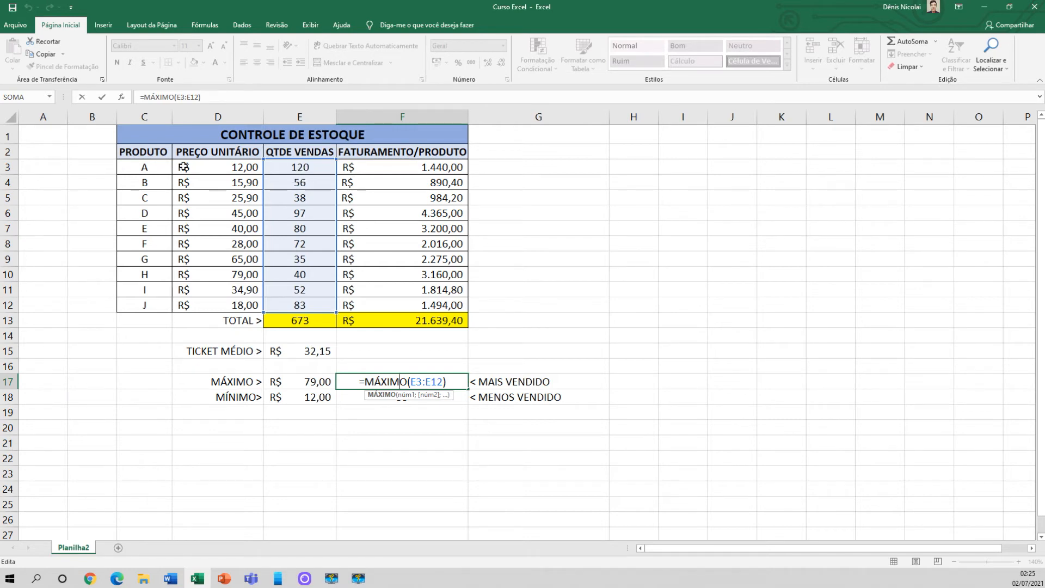
key("Escape")
double_click(425, 397)
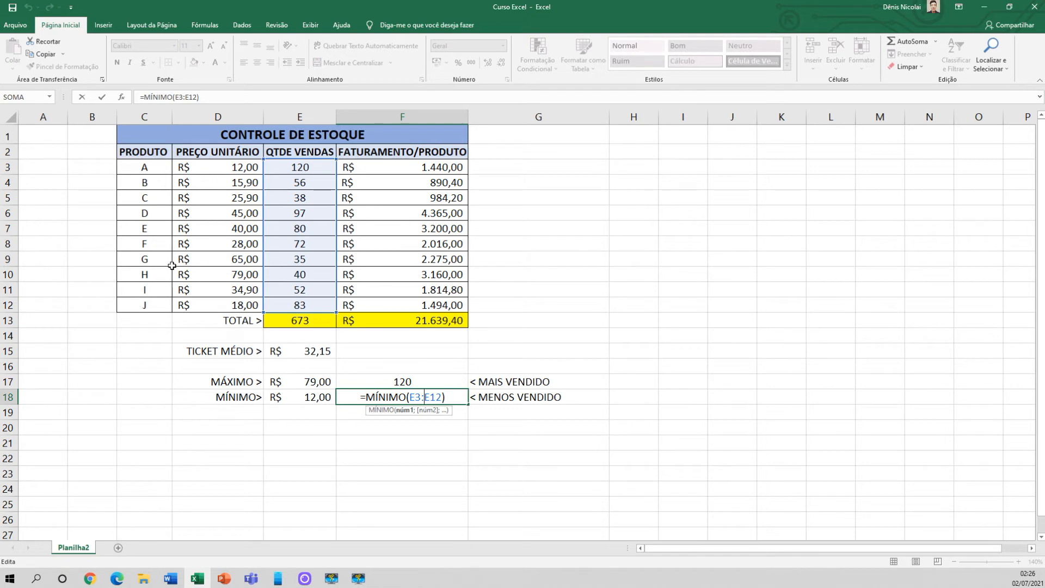
key("ctrl+Return")
left_click(408, 421)
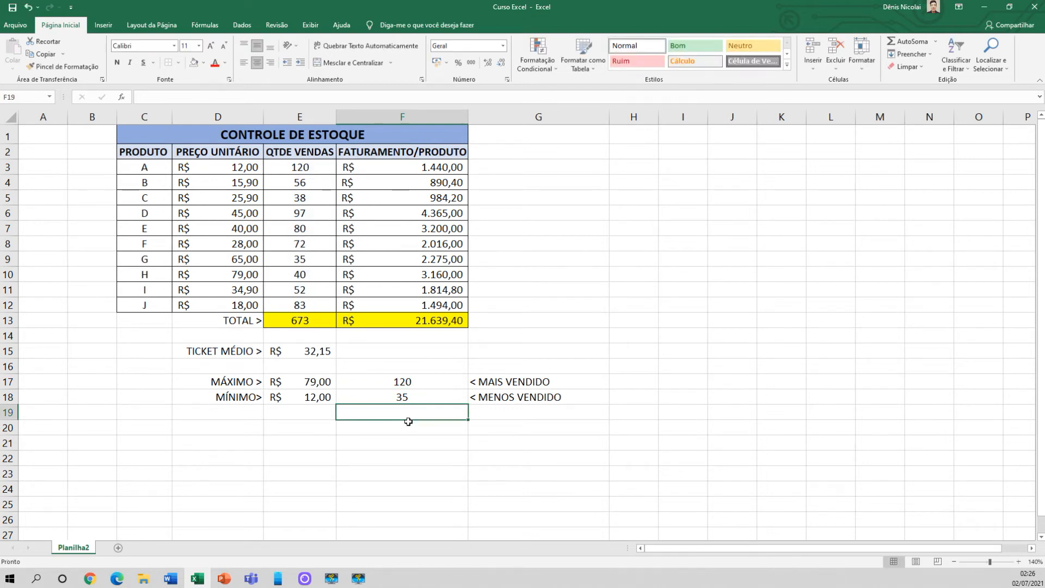
- Review the MÁXIMO formulas in E17 and F17 and locate the product with the highest unit price
double_click(297, 384)
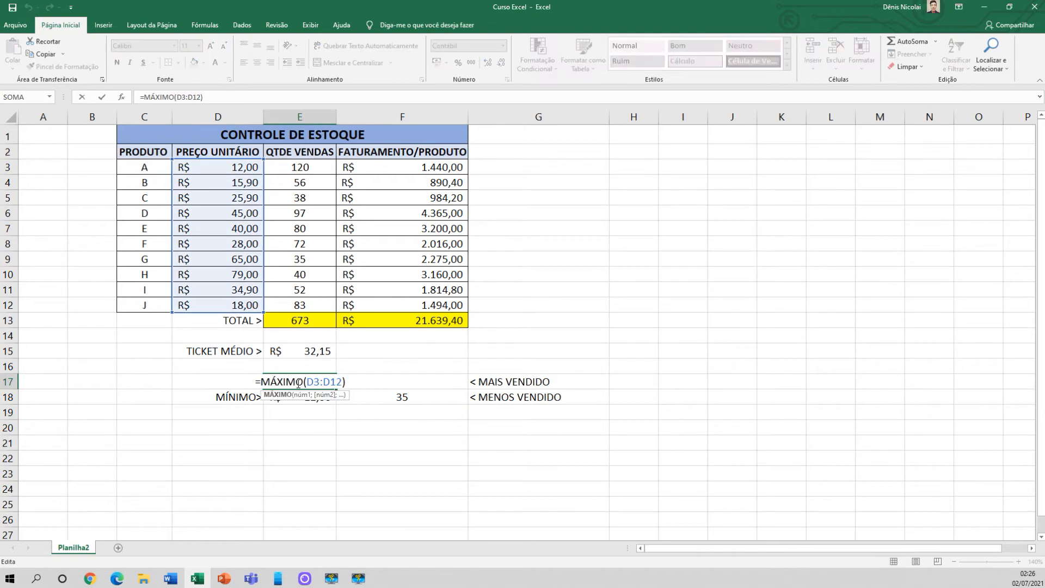
key("ctrl+Return")
left_click(154, 272)
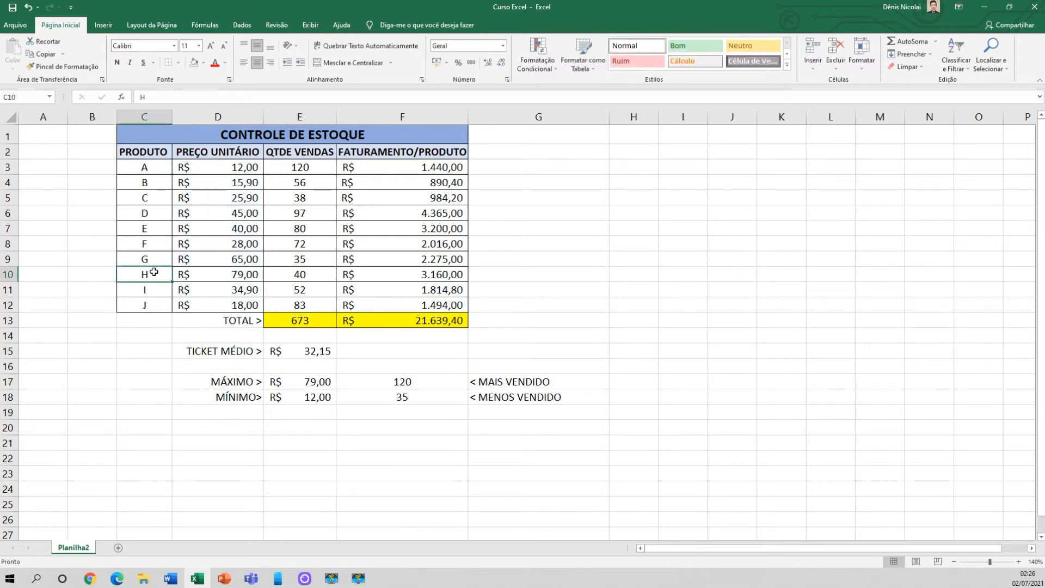
left_click(398, 382)
double_click(397, 383)
key("ctrl+Return")
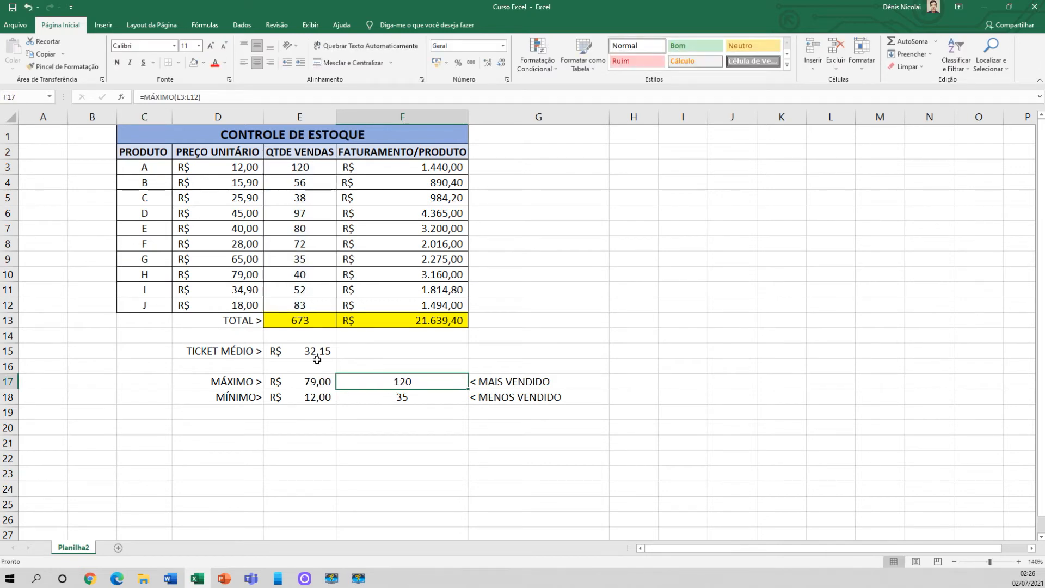
- Review the MÍNIMO formulas in E18 and F18 and locate the products with the lowest price and lowest sales
left_click(296, 396)
double_click(296, 397)
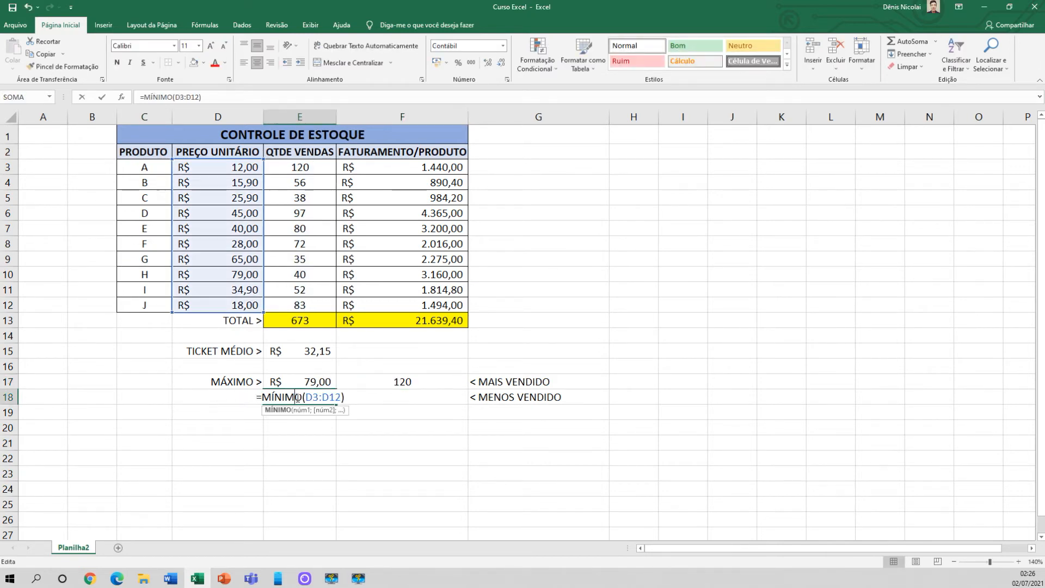
key("ctrl+Return")
left_click(177, 167)
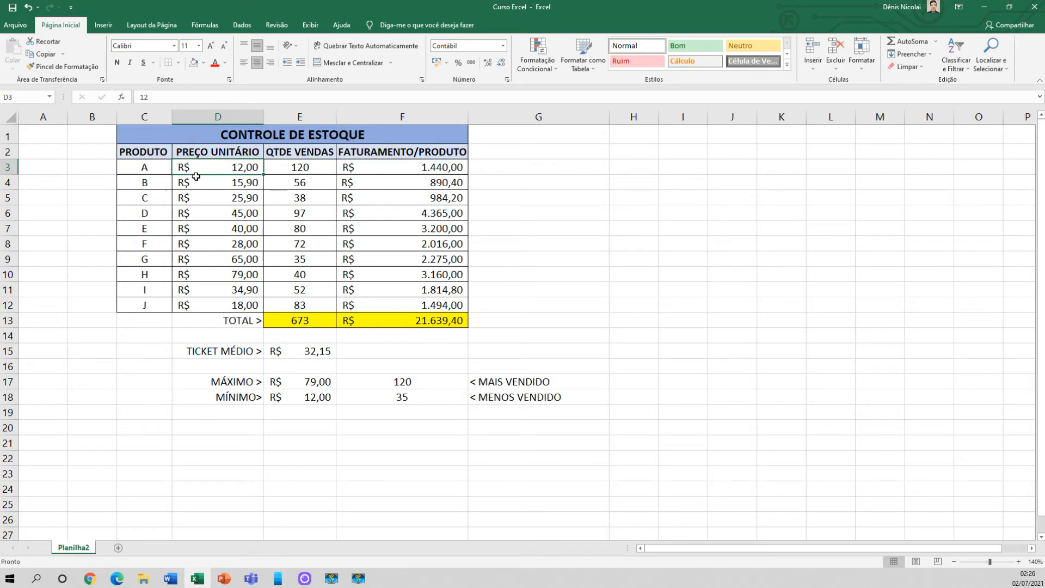
left_click(421, 398)
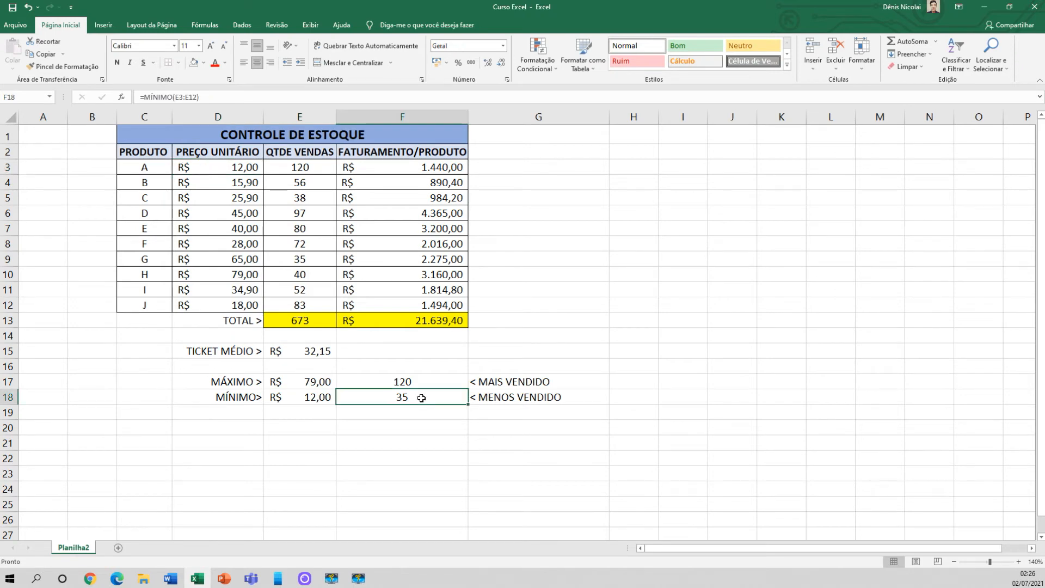
double_click(421, 397)
key("ctrl+Return")
left_click(152, 258)
left_click(413, 417)
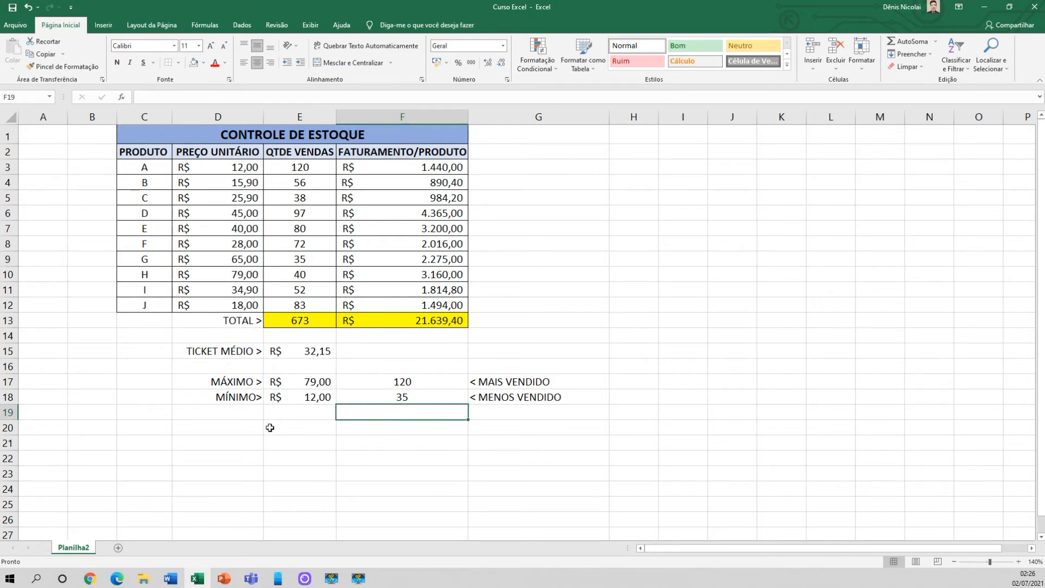
- Enter the label "MÉDIA" in D21, below the MÁXIMO and MÍNIMO rows
left_click(237, 441)
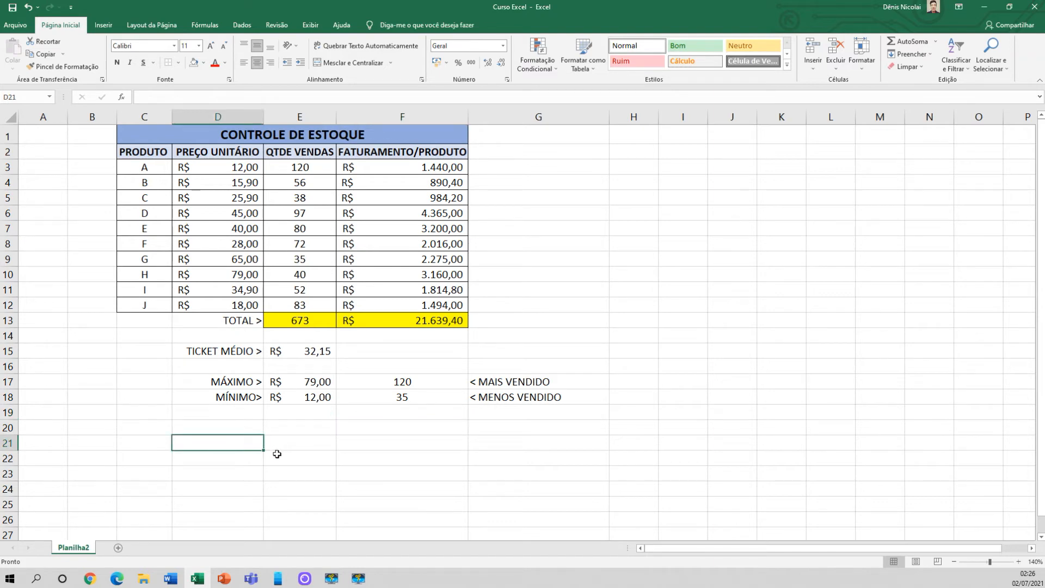
type("MÉDIA")
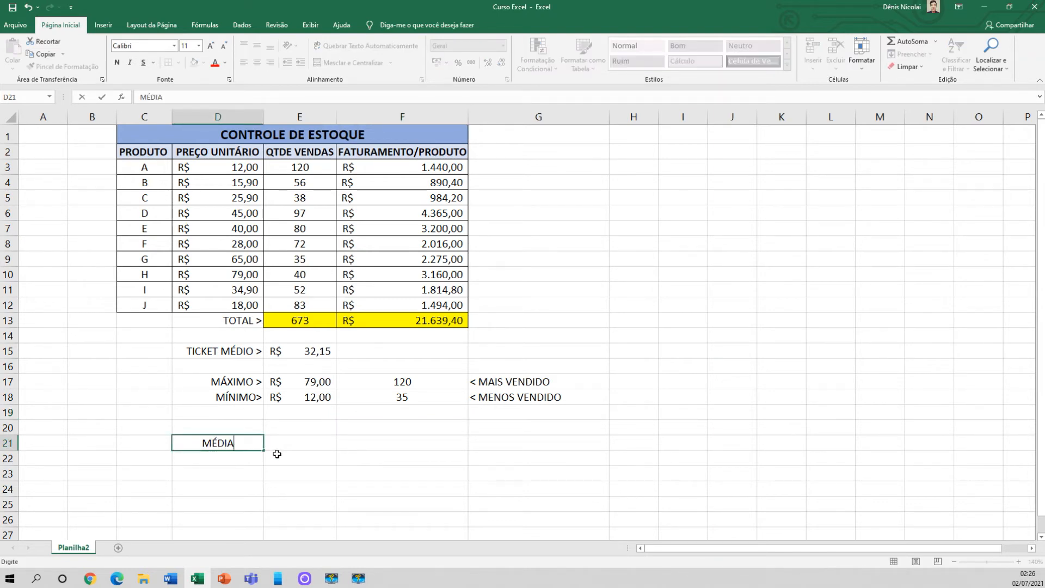
key("Return")
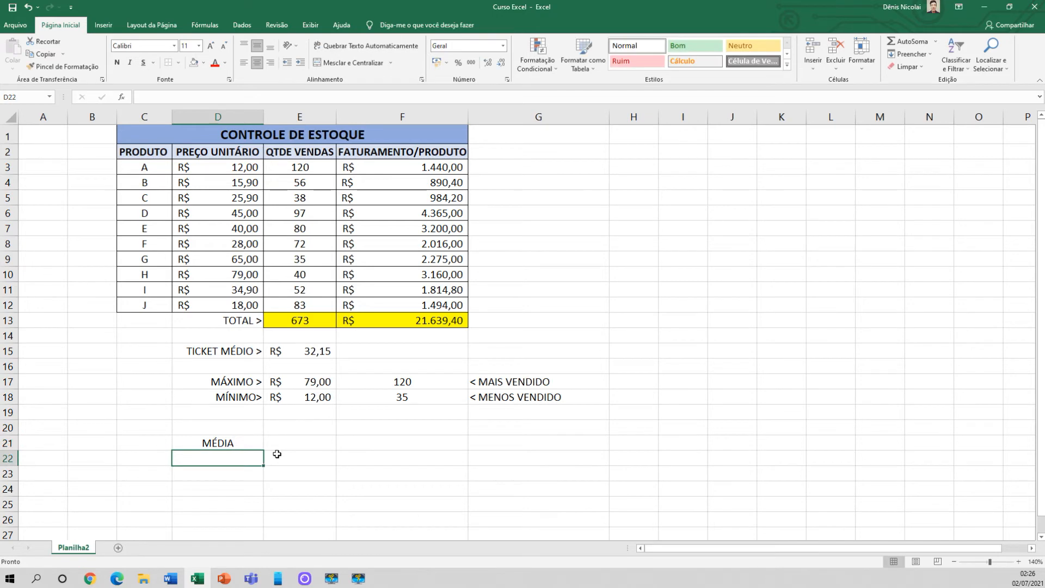
- Calculate the average of the QTDE VENDAS quantities in E21, beside the MÉDIA label, with =MÉDIA(E3:E12)
left_click_drag(318, 168, 319, 299)
left_click_drag(307, 170, 318, 301)
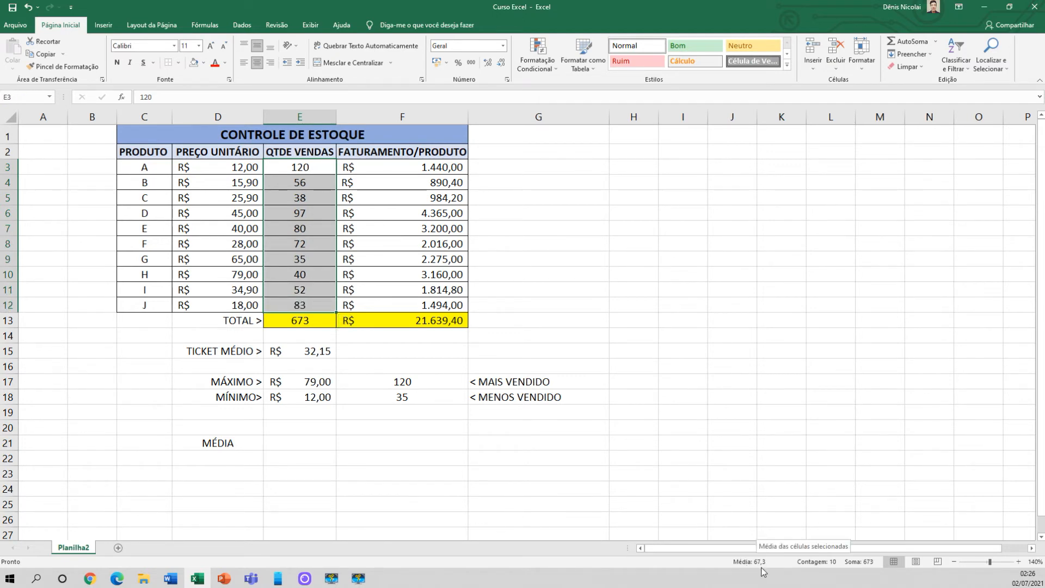
left_click(271, 442)
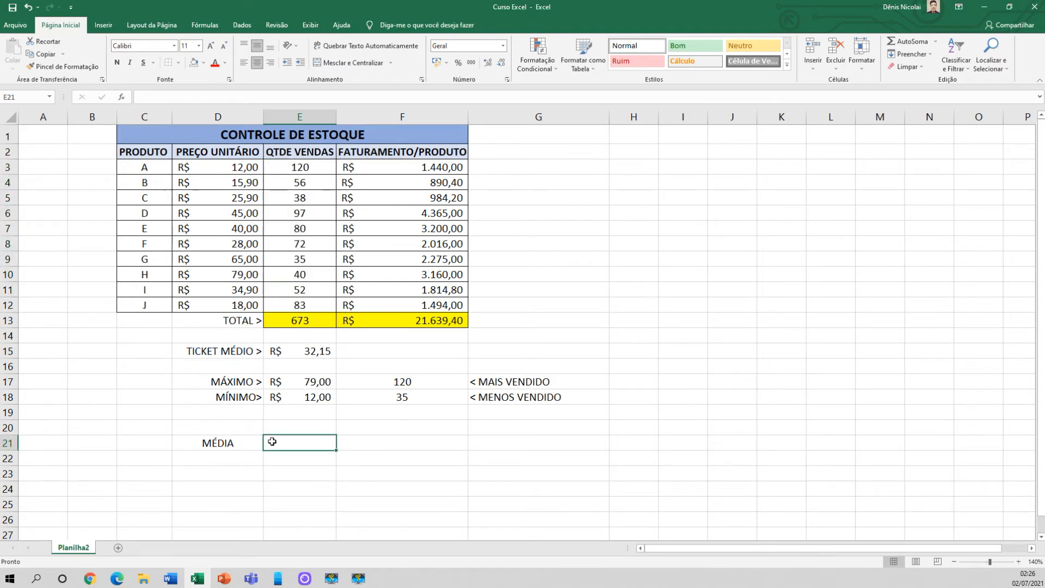
type("=")
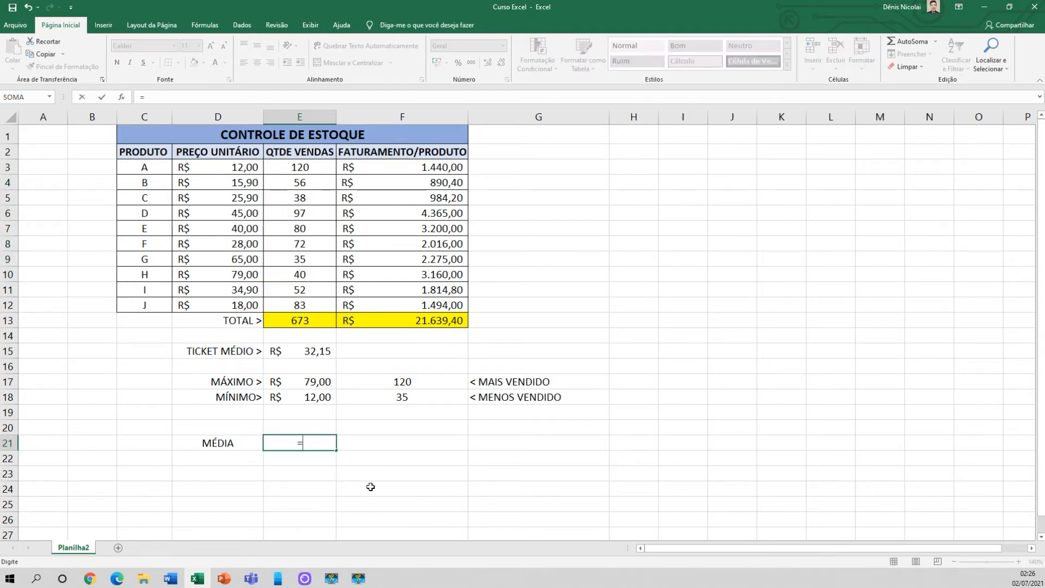
type("MÉD")
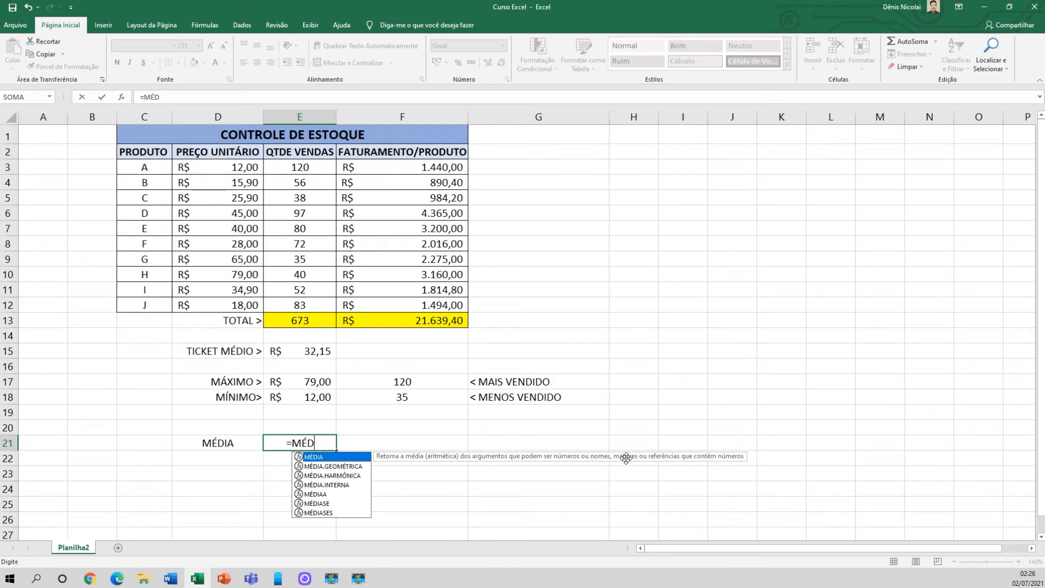
double_click(327, 457)
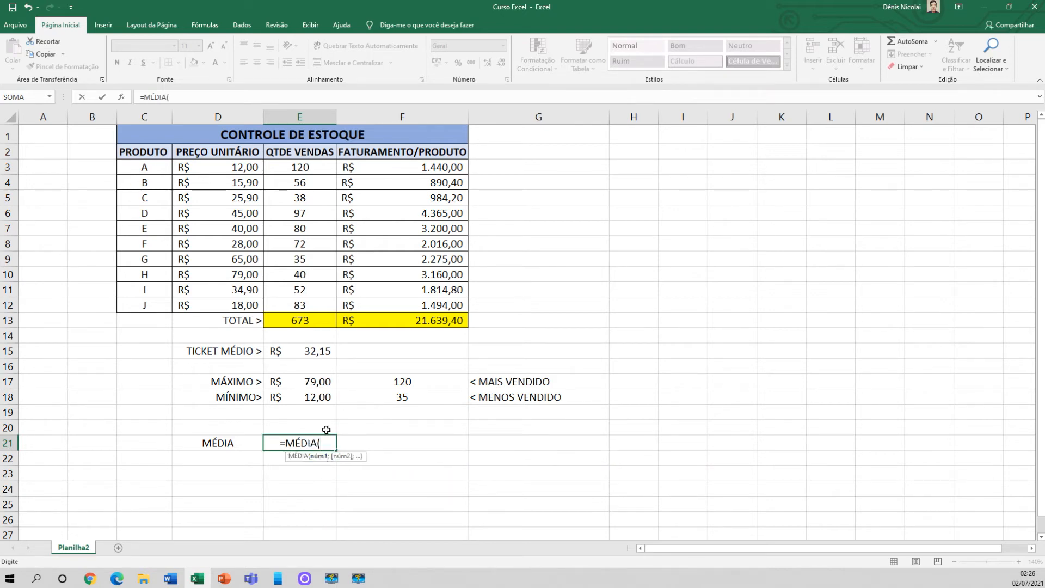
left_click(308, 170)
left_click_drag(311, 186, 313, 306)
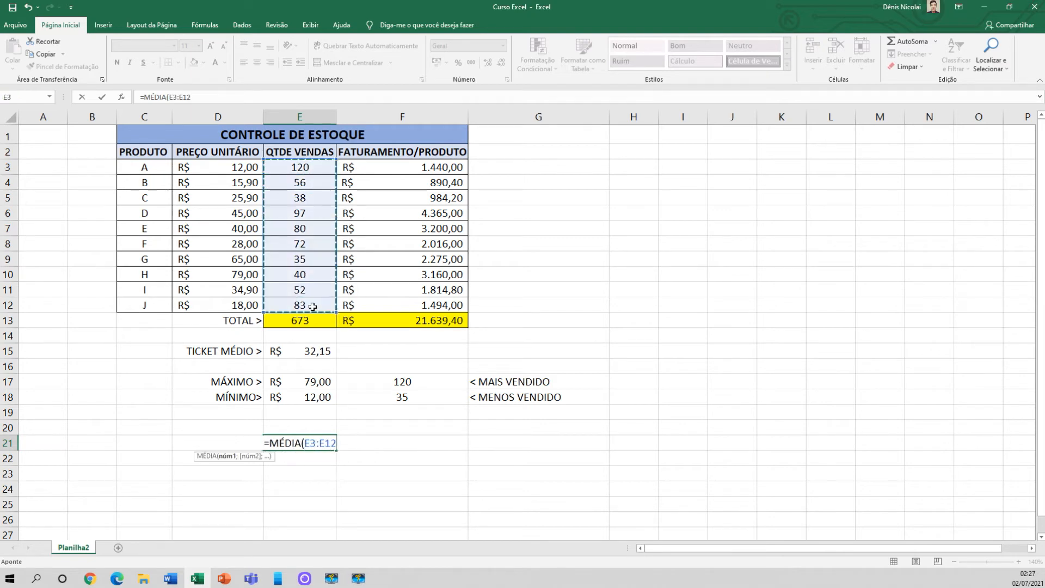
type(")")
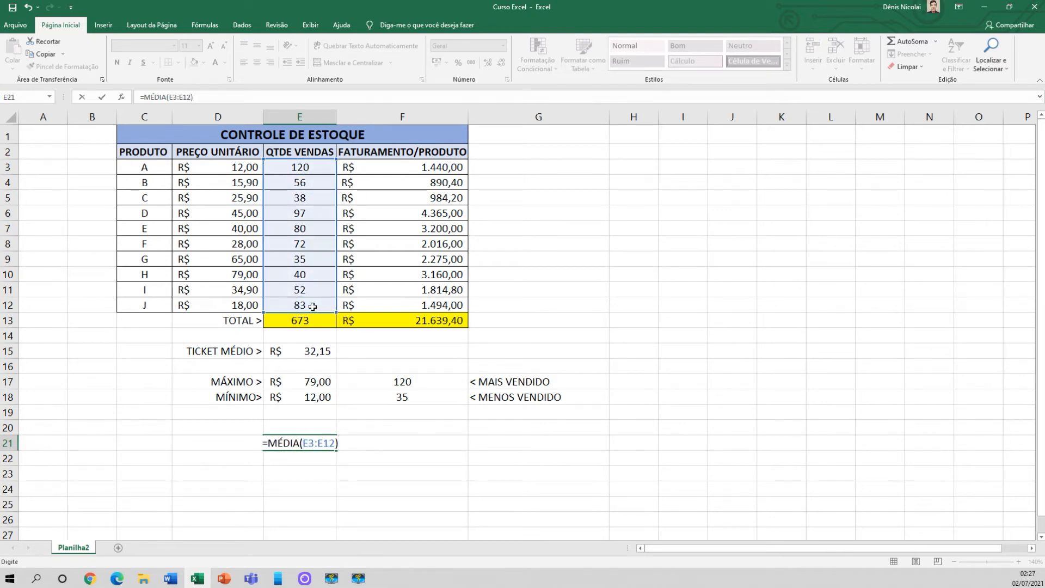
key("Return")
left_click(316, 443)
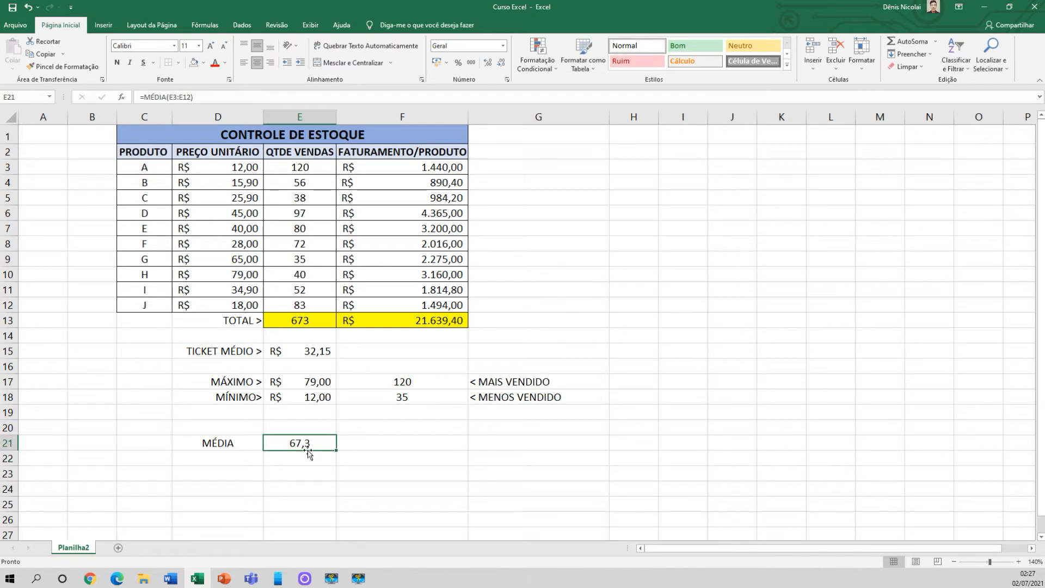
- Review the MÉDIA formula in E21 and compare it with the TICKET MÉDIO formula in E15 and its source totals
double_click(307, 444)
key("Escape")
left_click(305, 357)
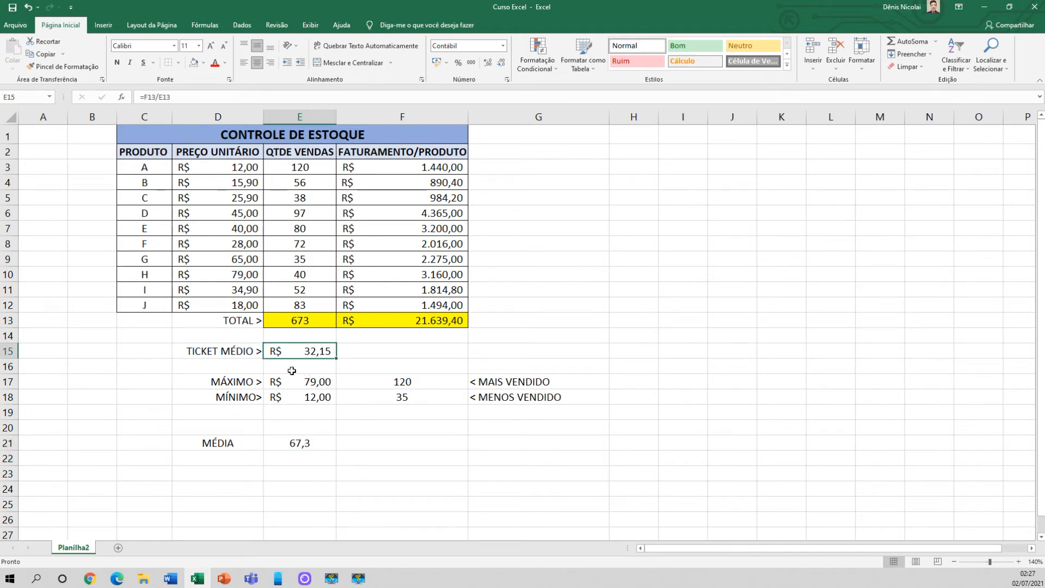
left_click(406, 319)
left_click(306, 319)
left_click(300, 445)
left_click(359, 460)
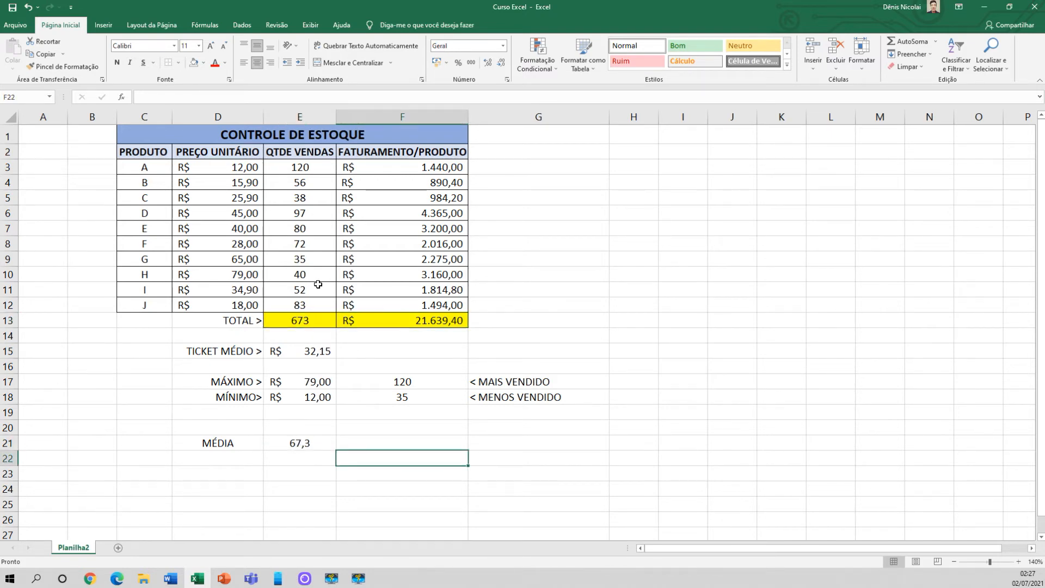
- Go through the sales quantities of the products in E3:E12 and check the average of the whole range
left_click(309, 167)
left_click(310, 183)
left_click(311, 198)
left_click(314, 212)
left_click(317, 242)
left_click(315, 258)
left_click(314, 274)
left_click(313, 290)
left_click(313, 306)
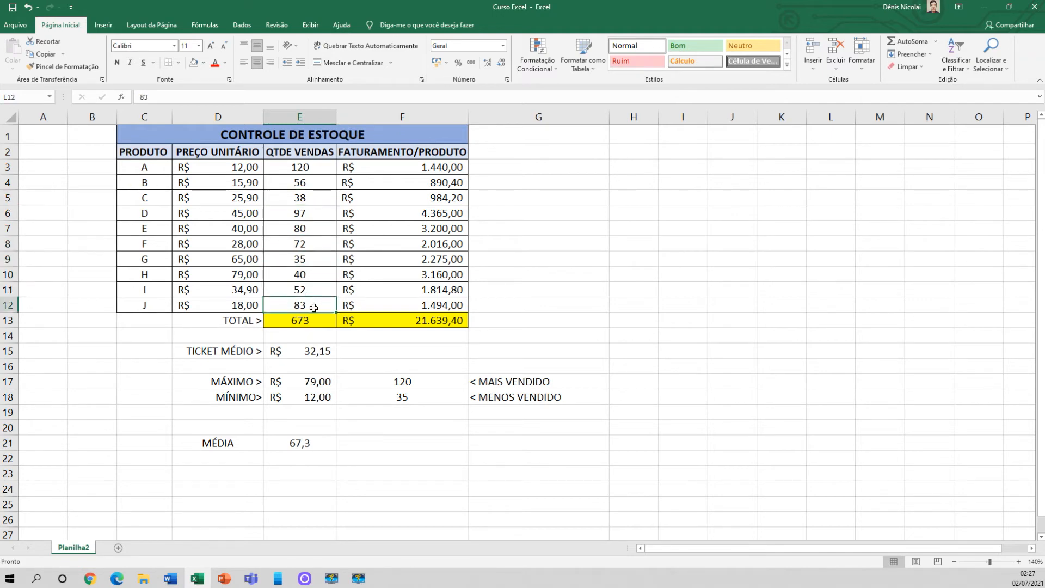
left_click_drag(319, 167, 320, 308)
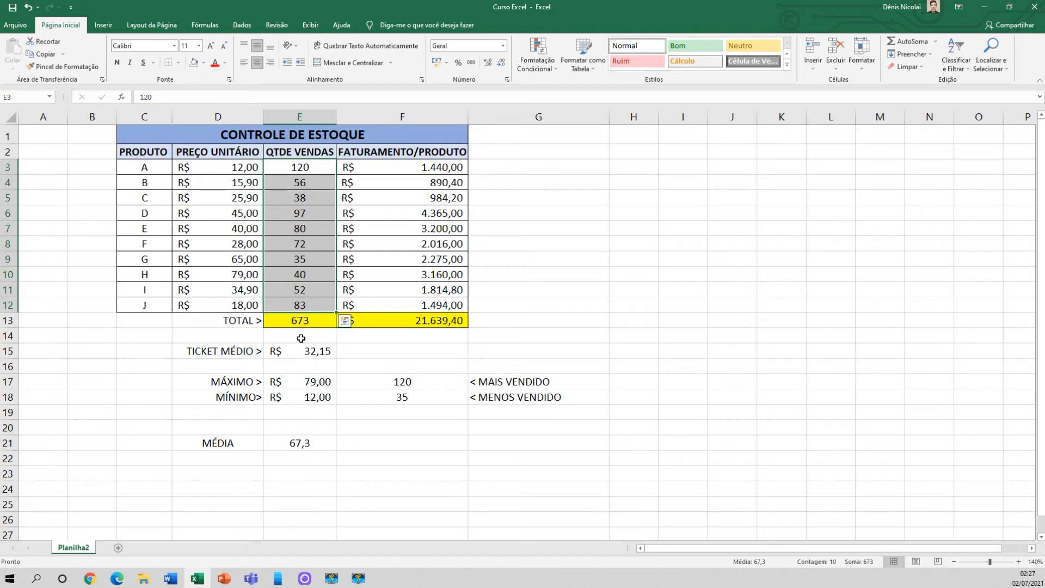
- Cross-check the average in E22 by dividing the total sales quantity by the number of products with =E13/10
left_click(292, 473)
left_click(248, 476)
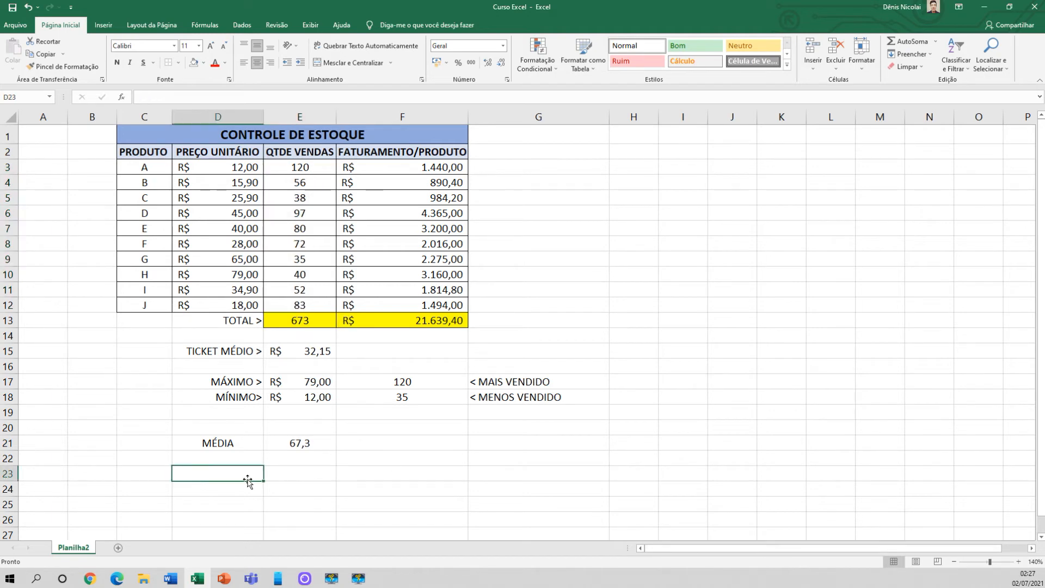
left_click(311, 479)
left_click(290, 458)
type("=")
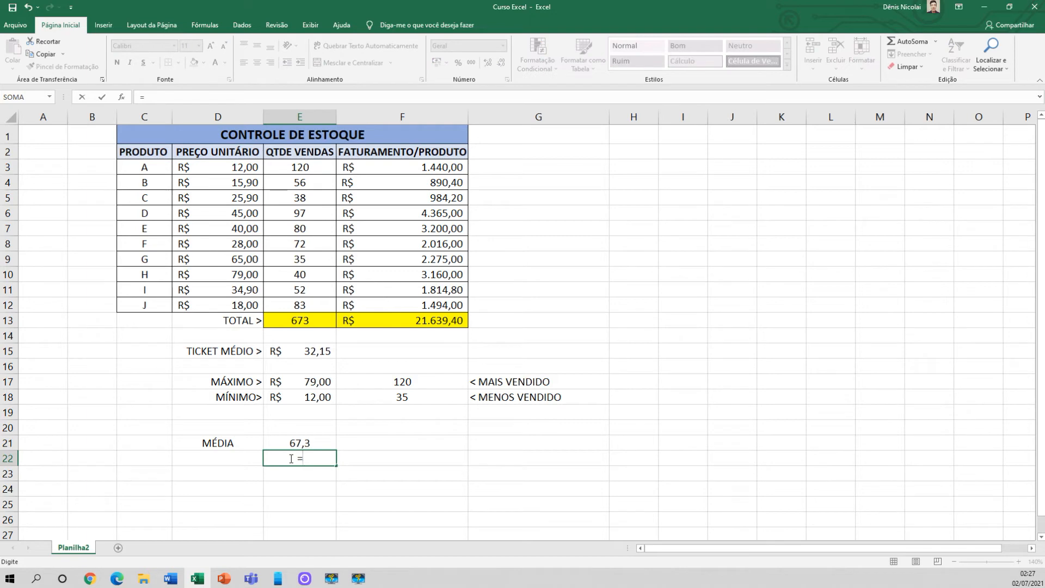
left_click(302, 321)
type("/10")
key("Return")
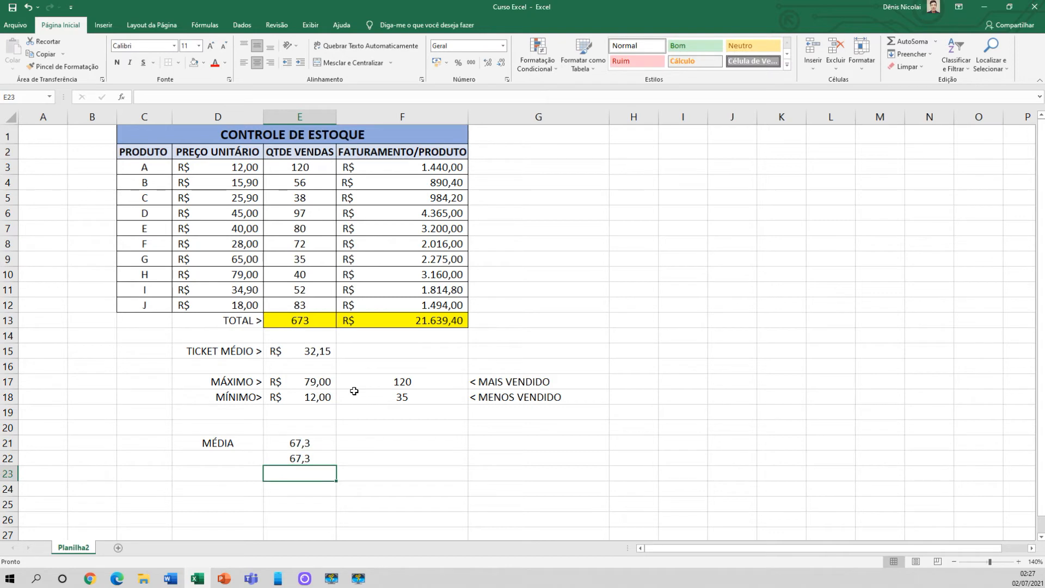
left_click(308, 458)
left_click(247, 447)
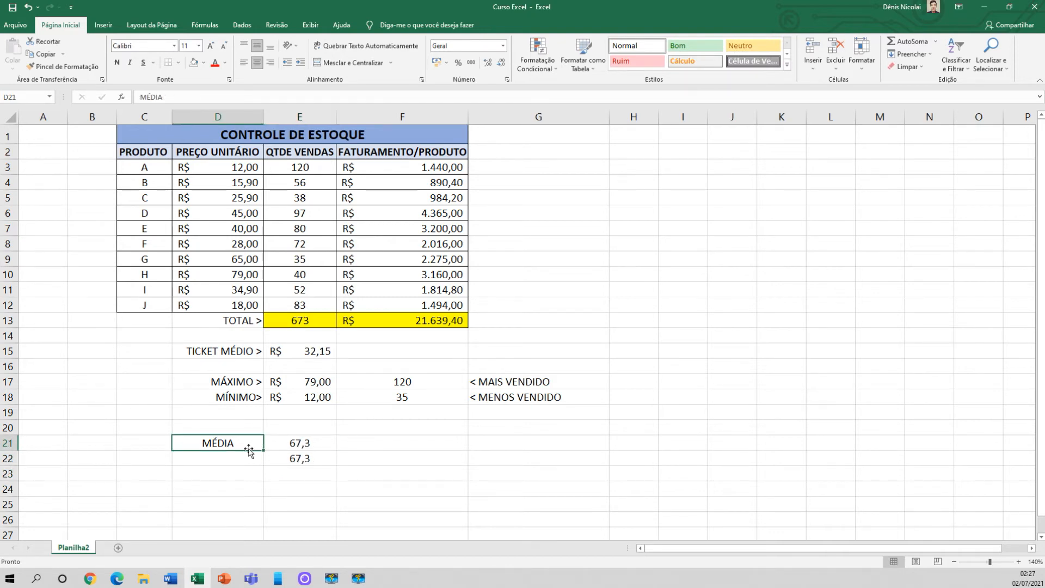
left_click(274, 486)
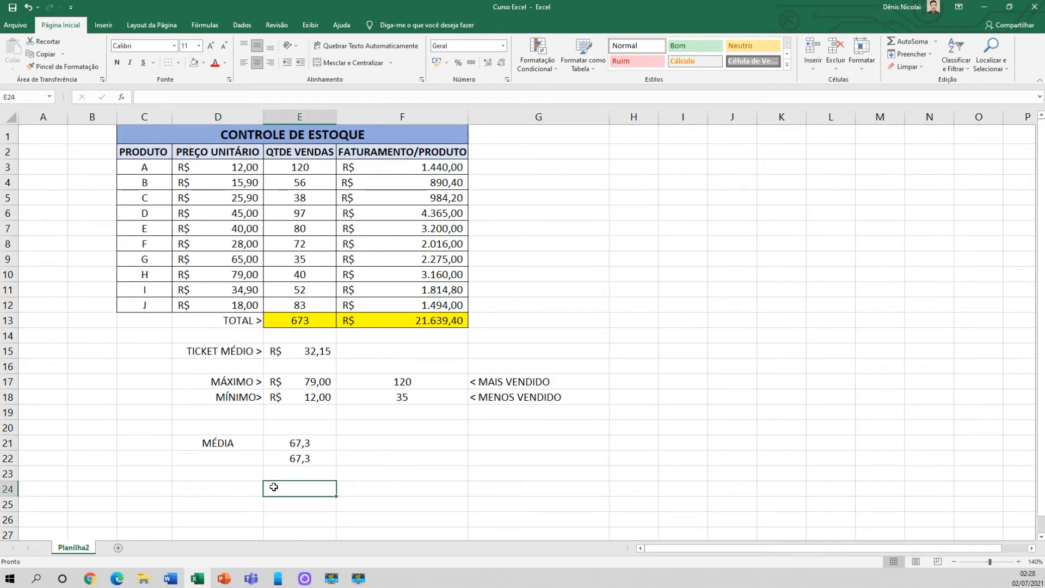
left_click(284, 458)
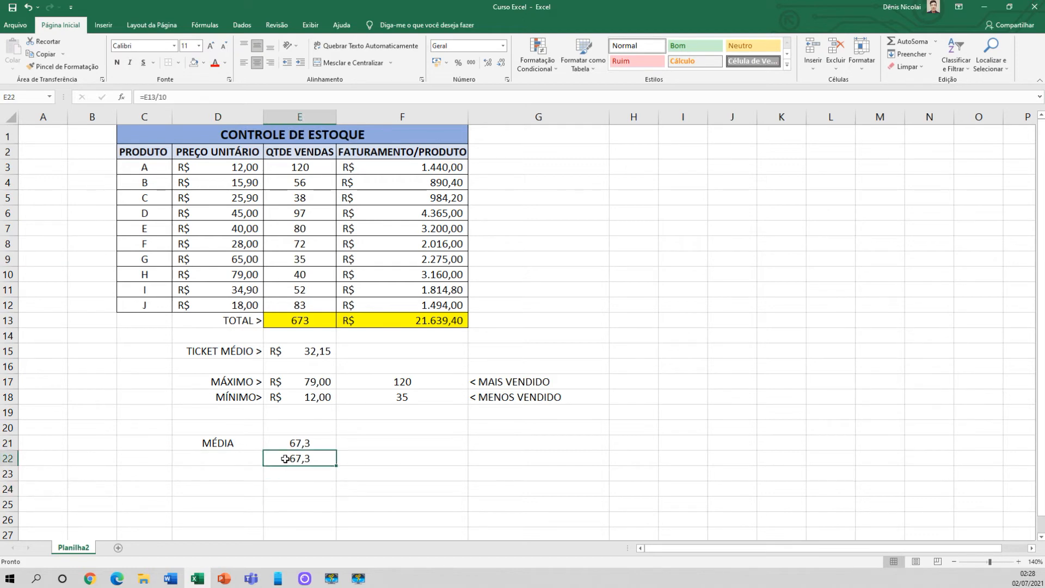
- Enter the label "CONTAR NÚMEROS" in D23, below the MÉDIA rows
left_click(222, 475)
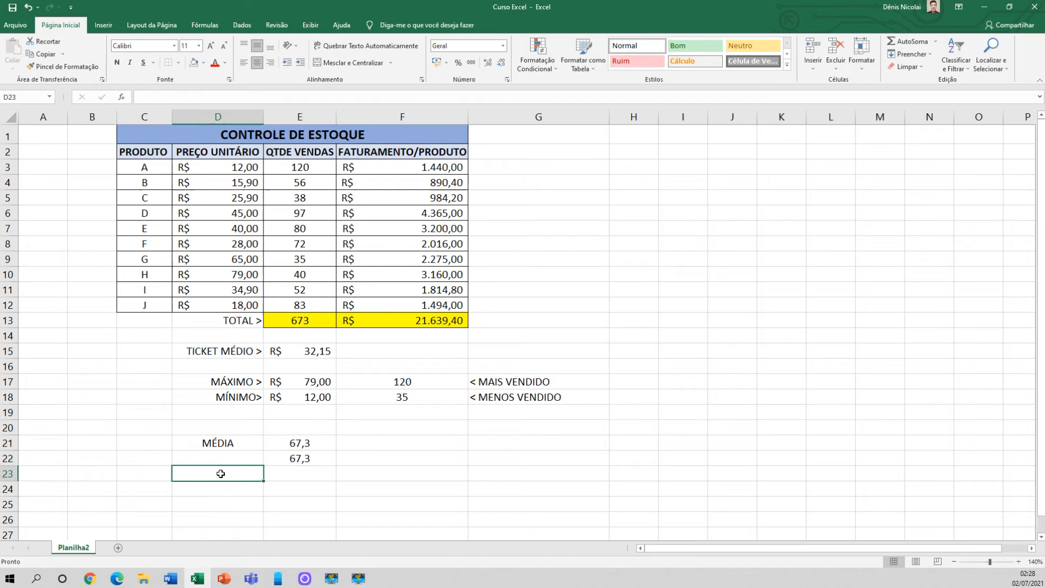
type("CONTAR N")
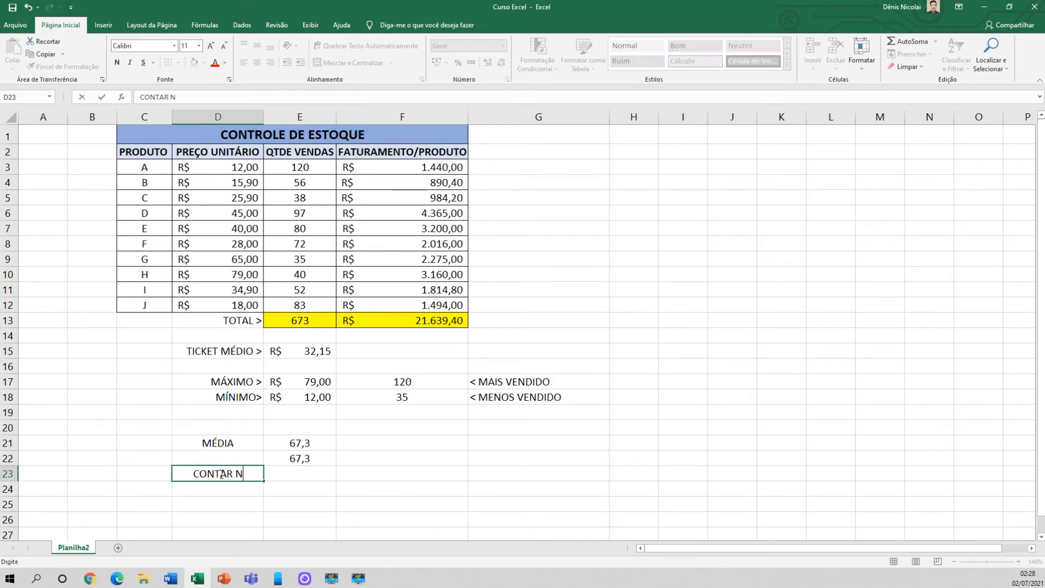
type("ÚMEROS")
key("Return")
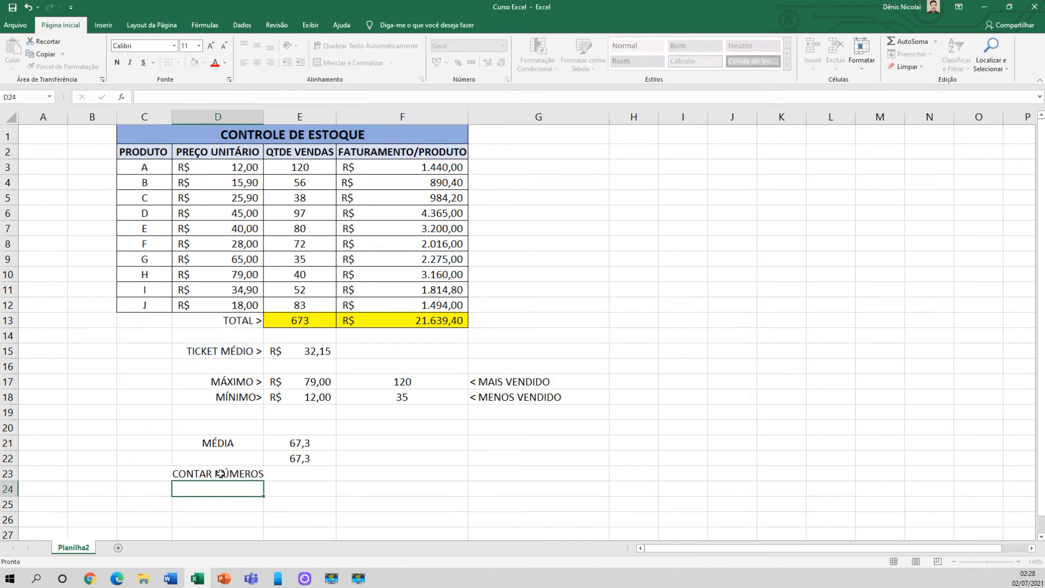
- Count the numeric entries of the QTDE VENDAS column in E23 with =CONT.NÚM(E3:E12)
left_click(282, 475)
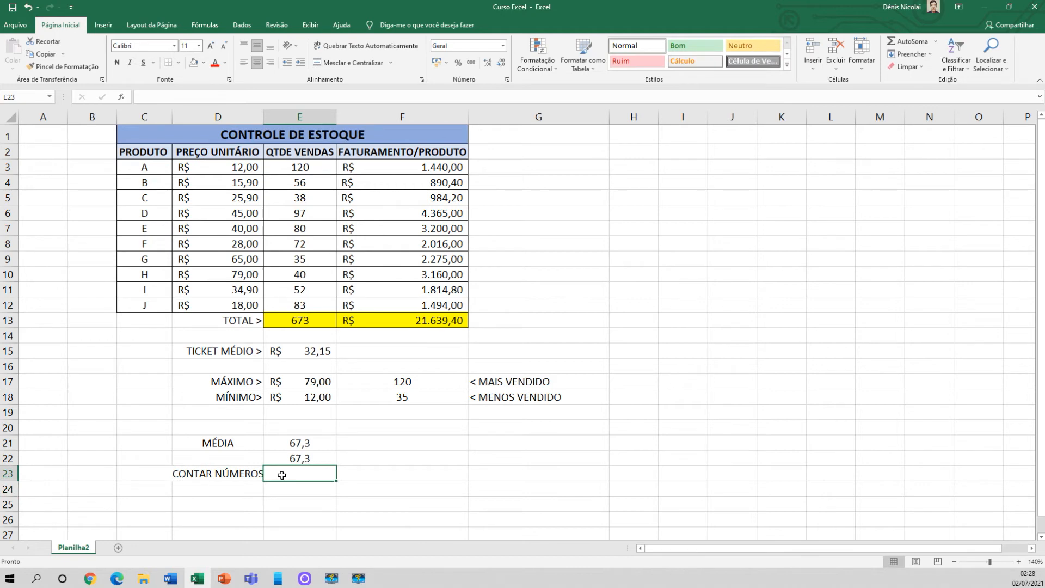
type("=CONT")
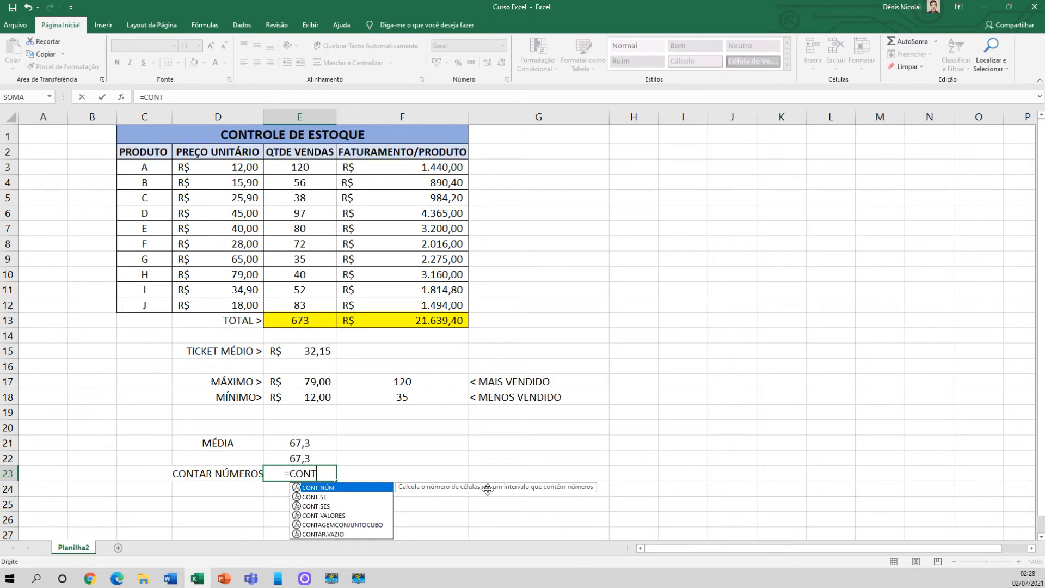
double_click(321, 489)
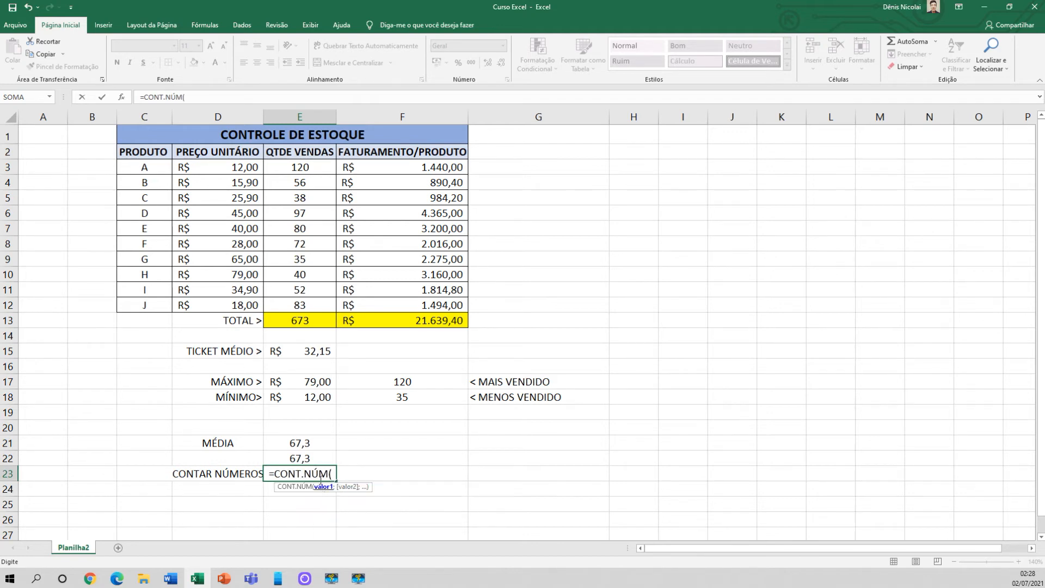
left_click_drag(319, 168, 318, 304)
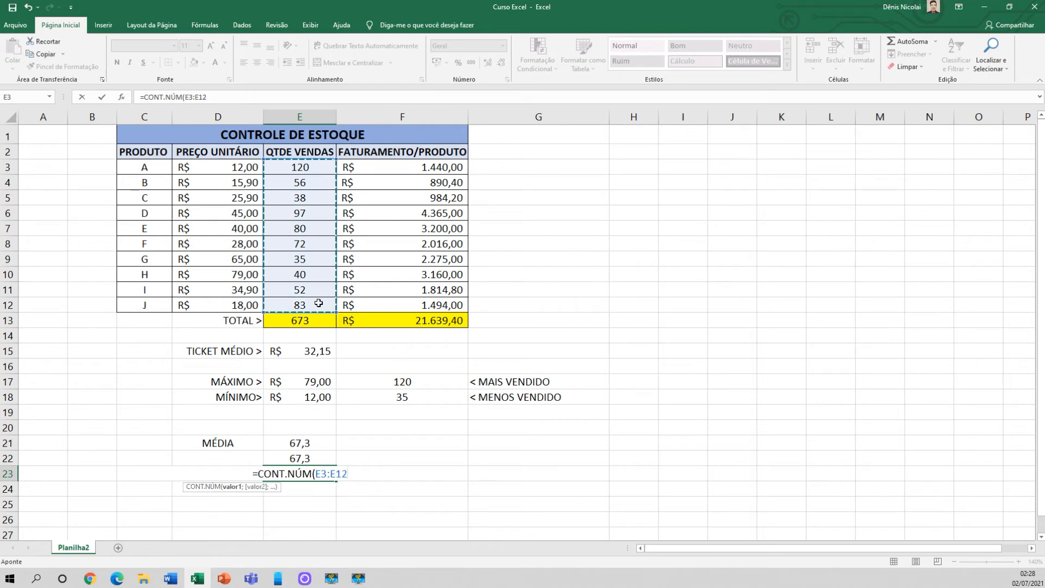
type(")")
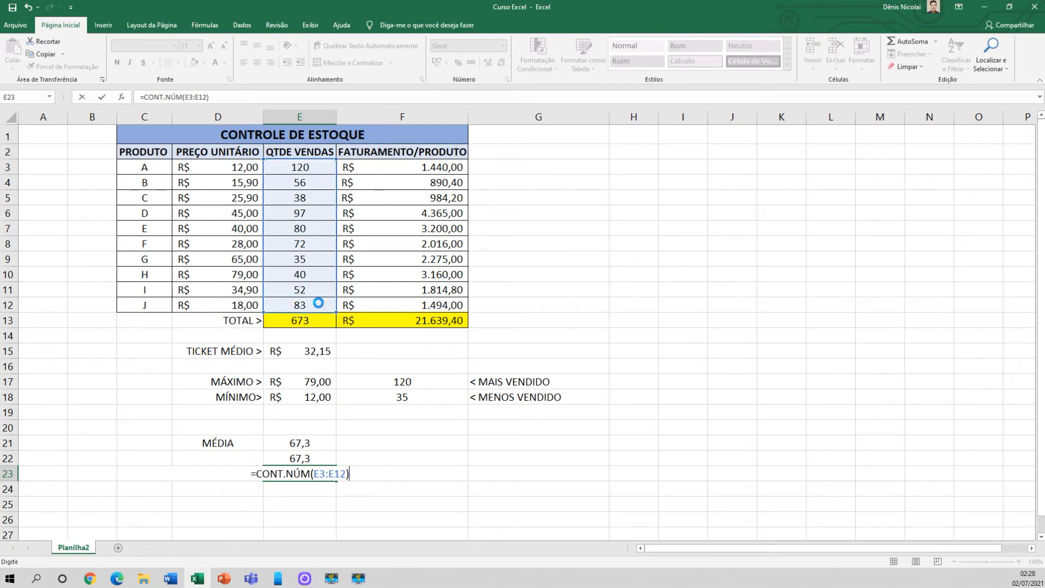
key("Return")
left_click(294, 473)
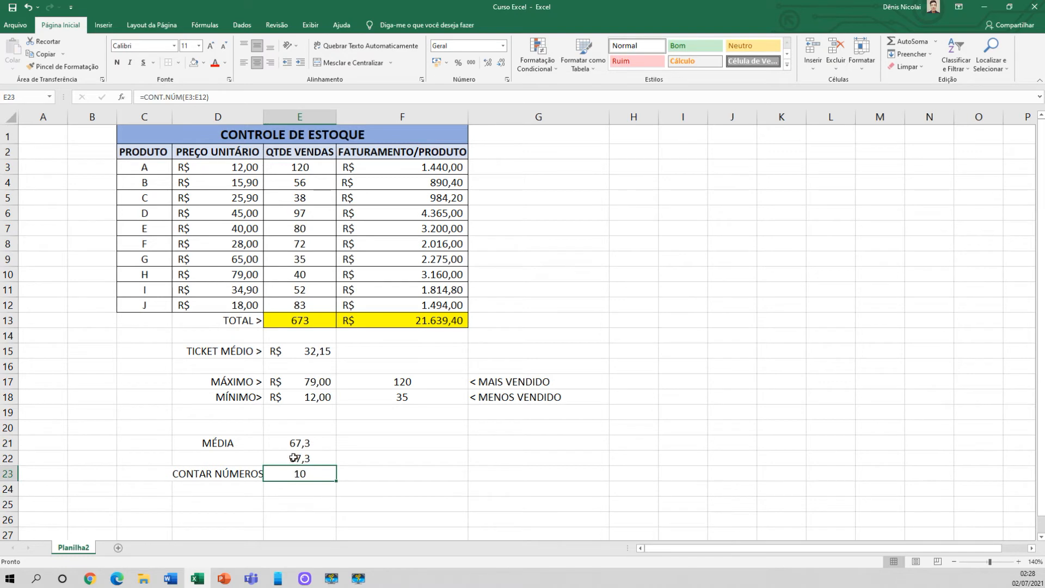
left_click(237, 490)
left_click(303, 322)
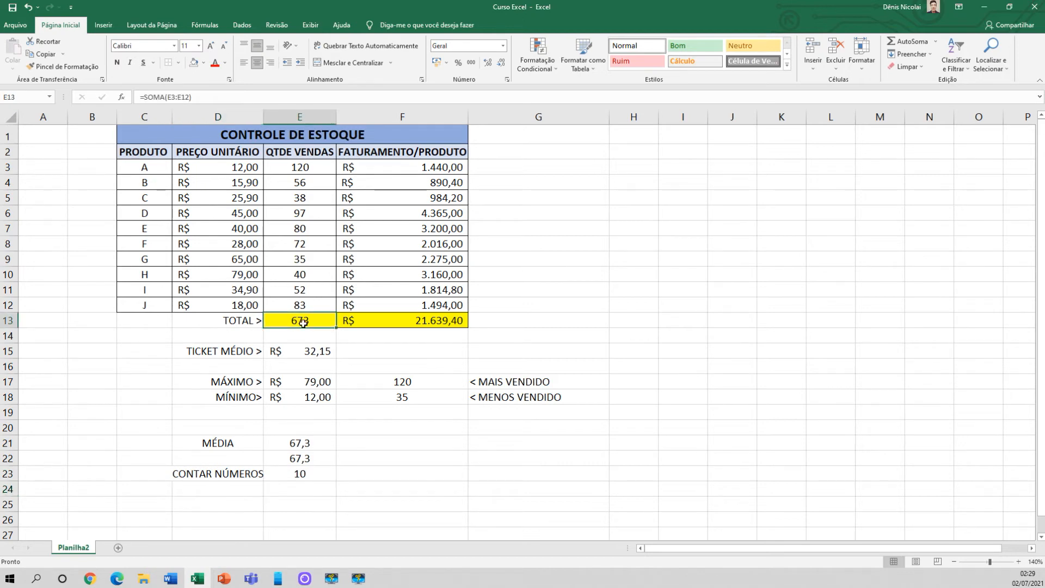
- Label cell D24 MÉDIA and calculate the average in E24 with the formula =E13/E23
left_click(291, 475)
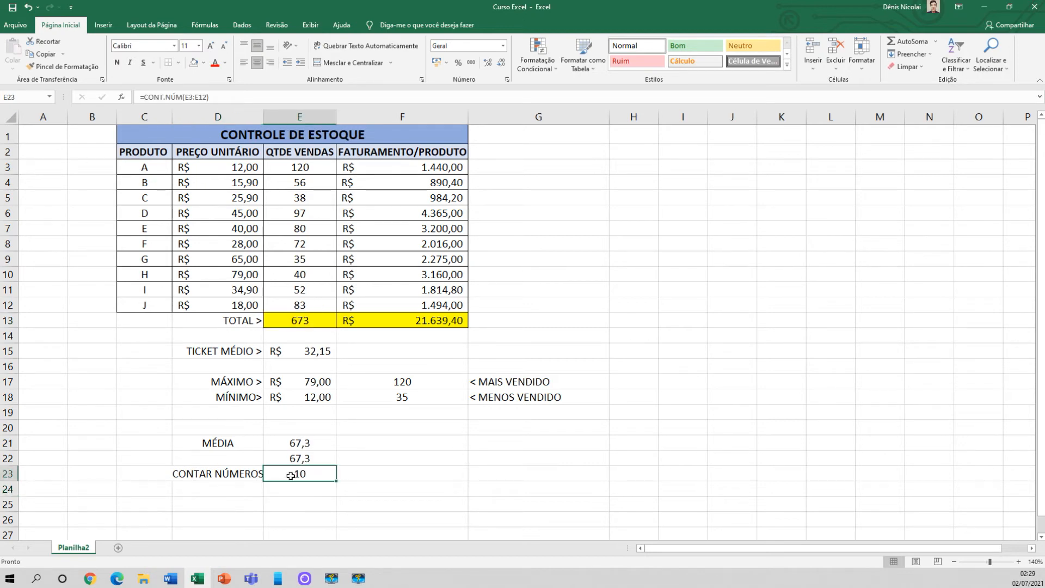
left_click(240, 492)
type("MÉDIA")
key("Tab")
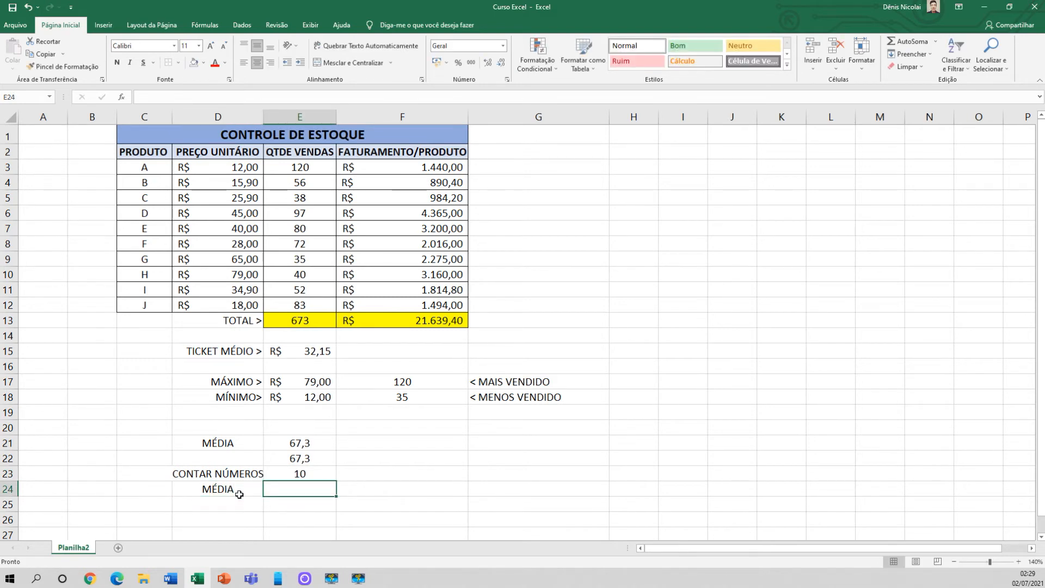
type("=")
left_click(304, 321)
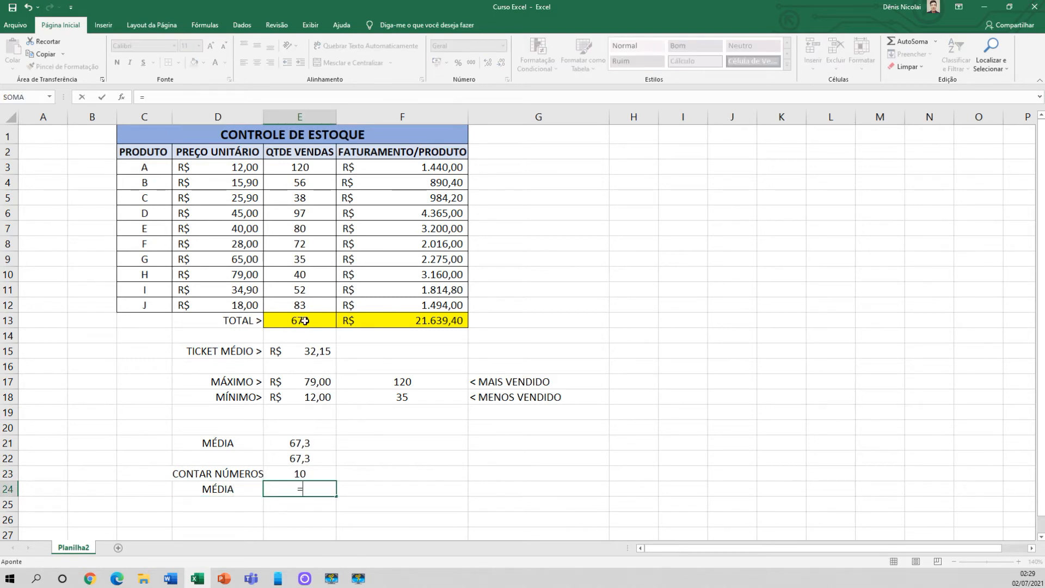
type("/")
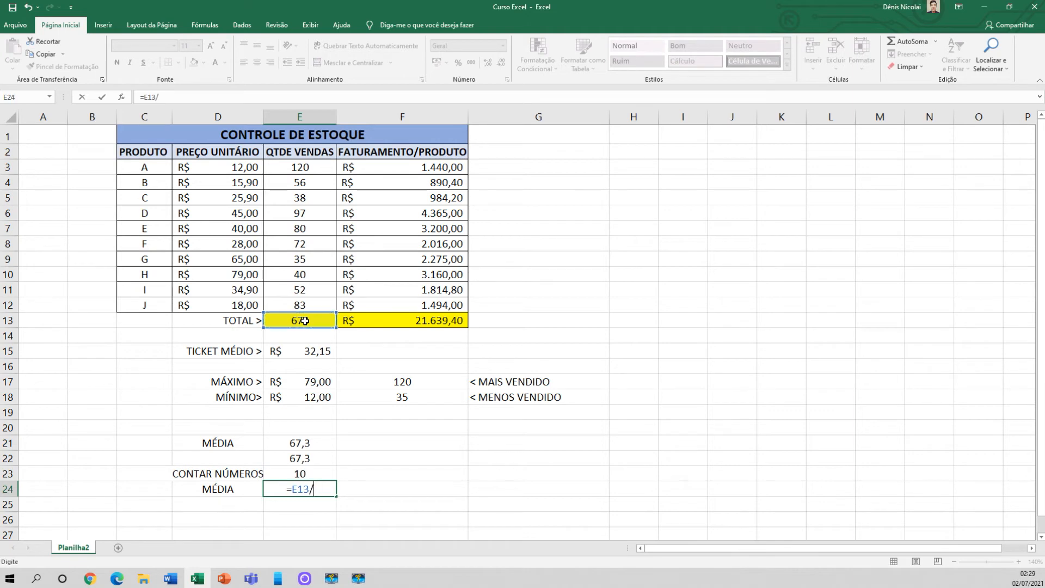
left_click(304, 470)
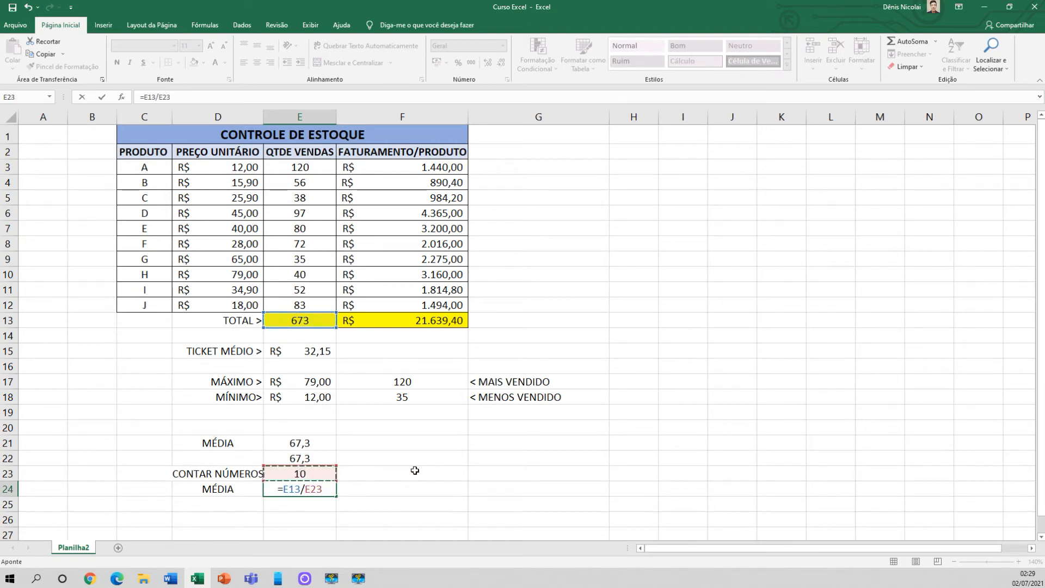
key("Return")
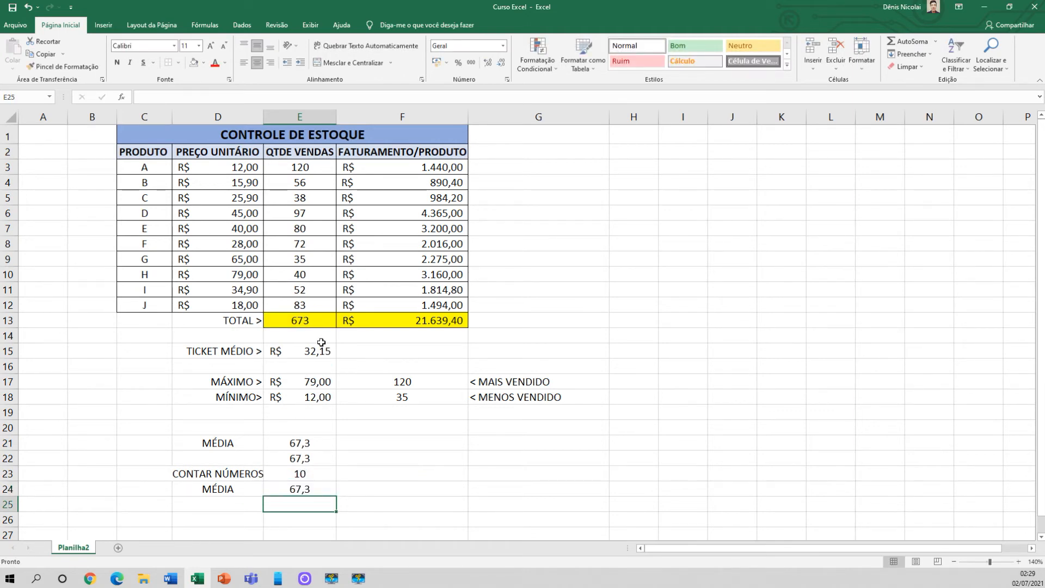
- Examine the formulas behind the quantity total in E13 and the averages in E24 and E21
left_click(302, 321)
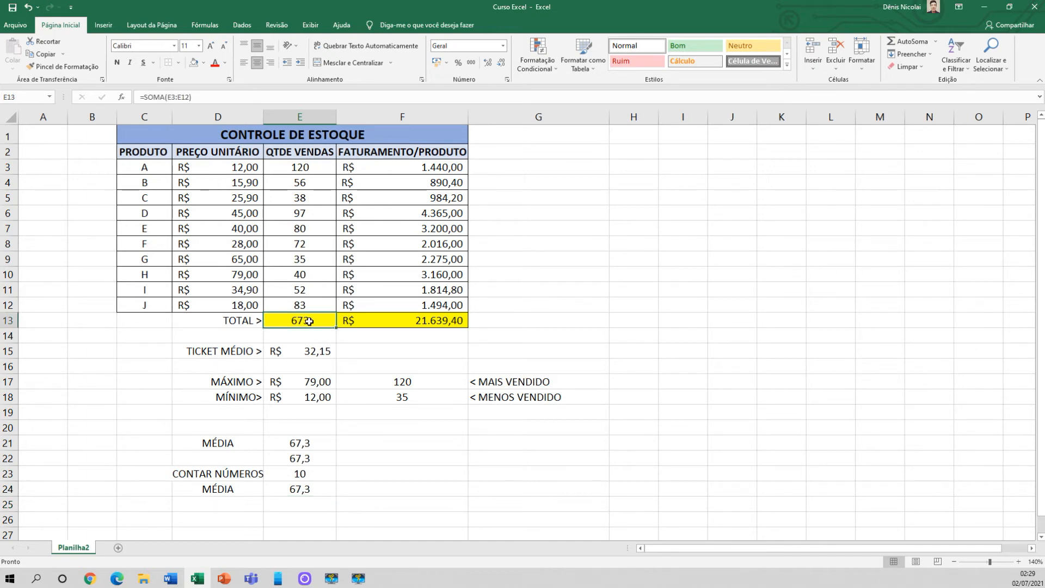
double_click(302, 489)
key("Escape")
left_click(340, 457)
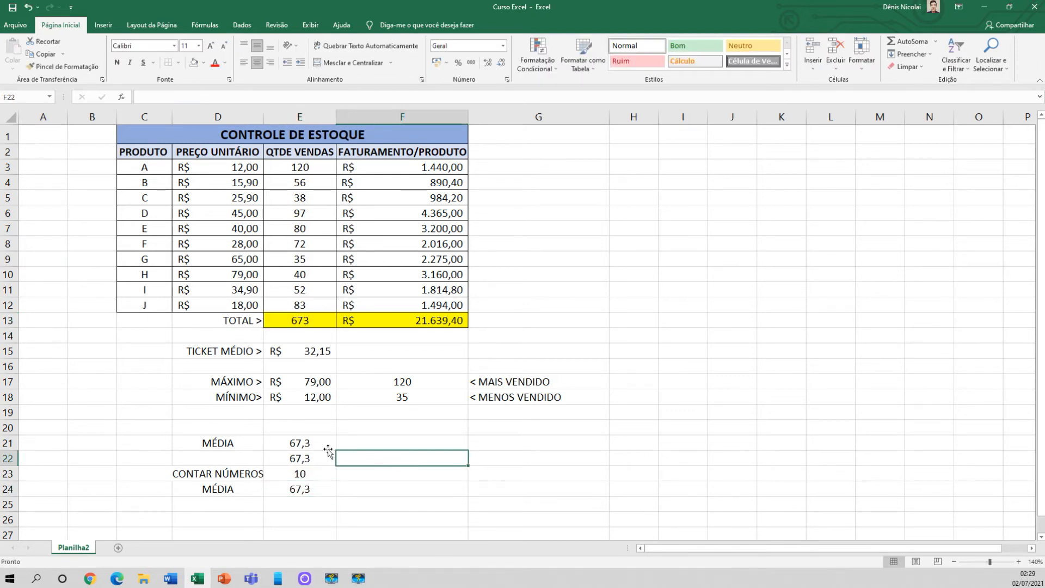
left_click(242, 441)
left_click(280, 444)
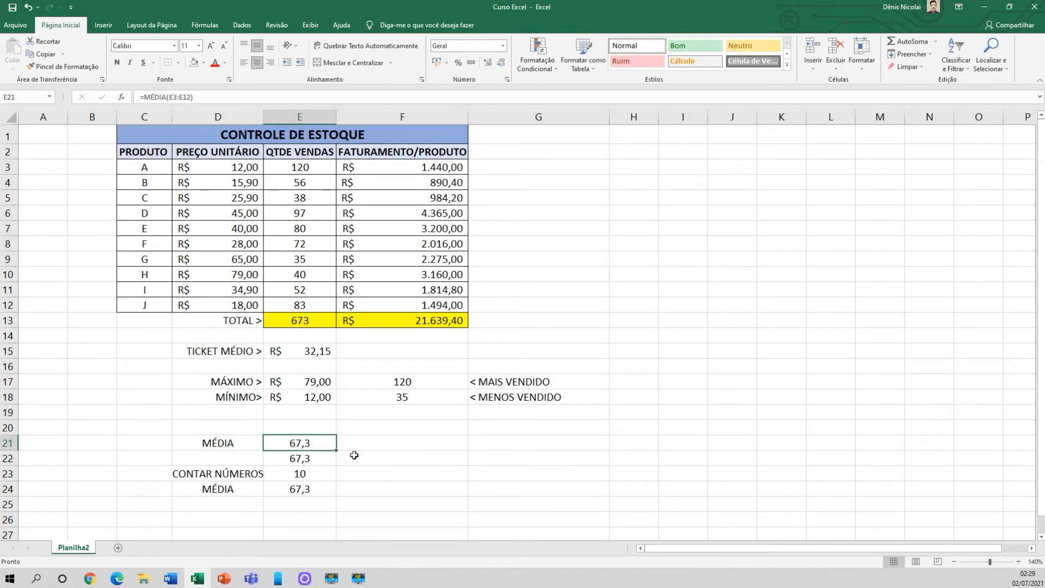
left_click(355, 455)
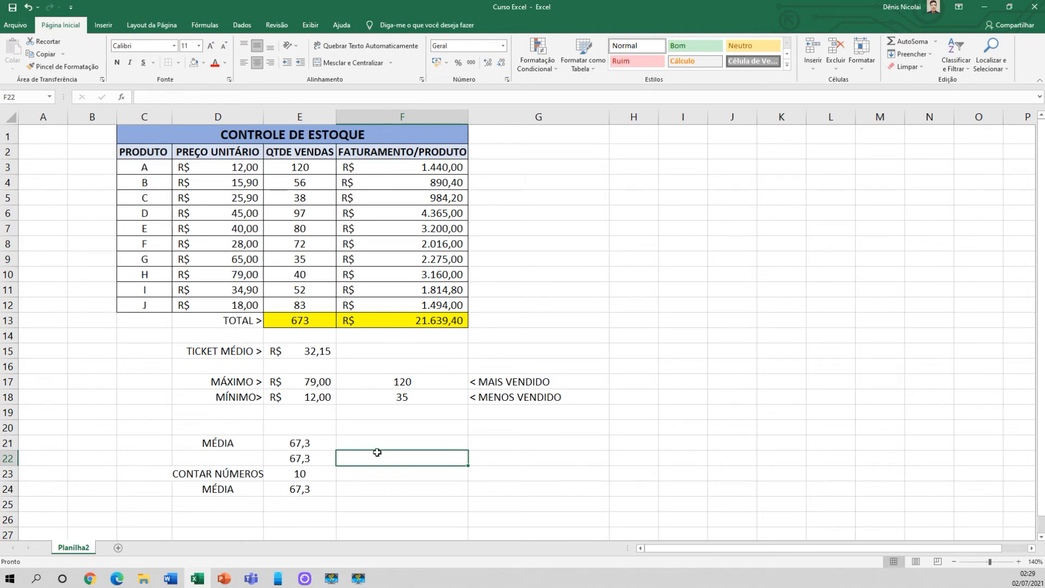
- Browse the Insert Function dialog's recently used functions and its full Tudo category, and close it without inserting anything
left_click(403, 484)
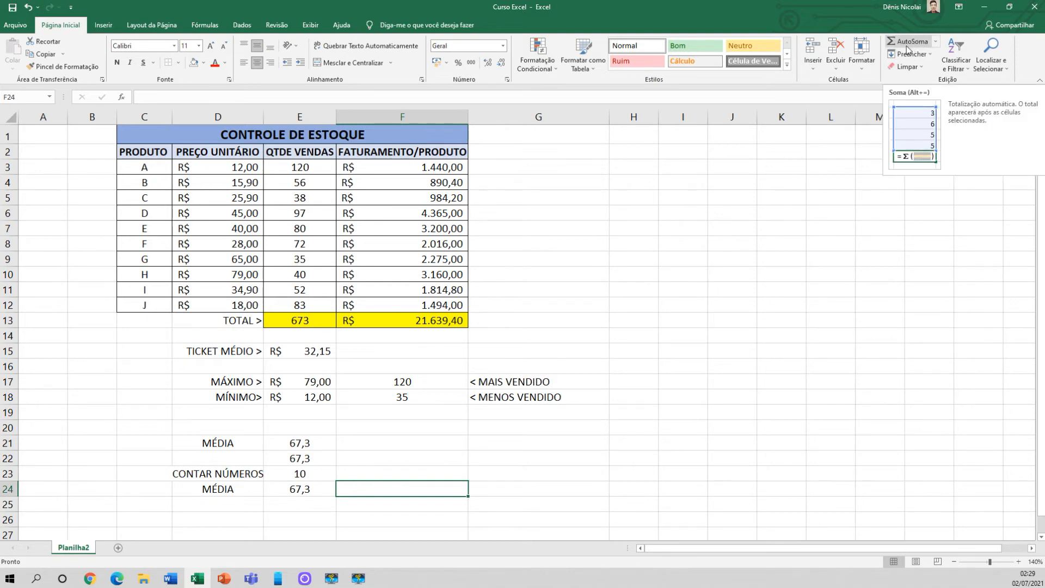
left_click(936, 42)
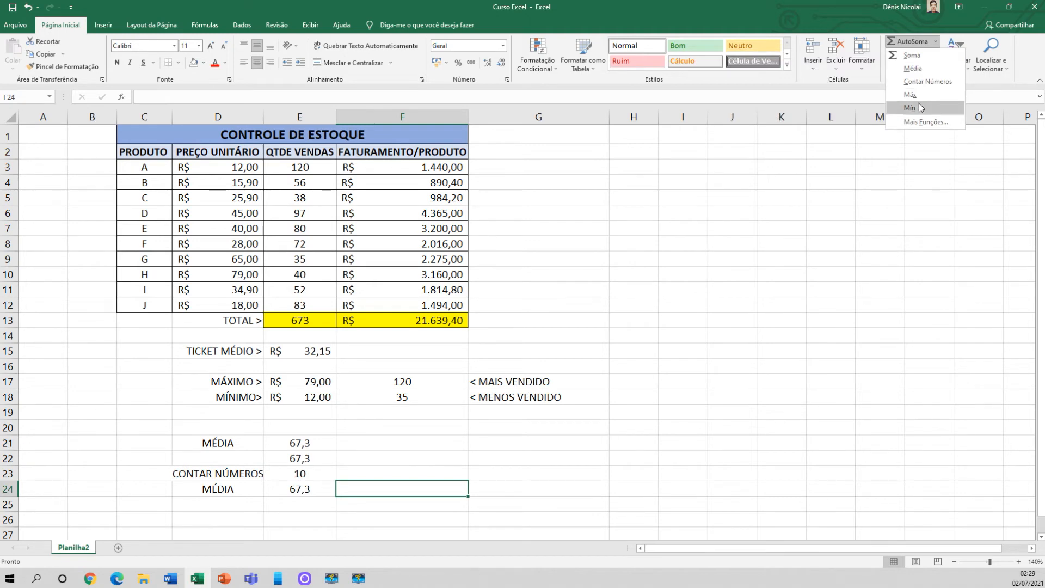
left_click(923, 123)
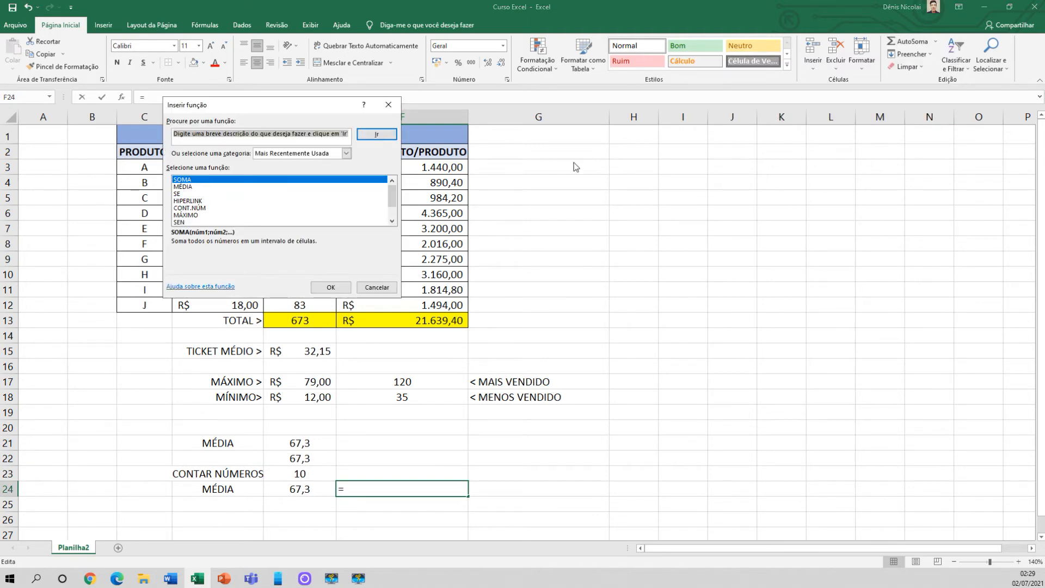
left_click_drag(321, 101, 559, 173)
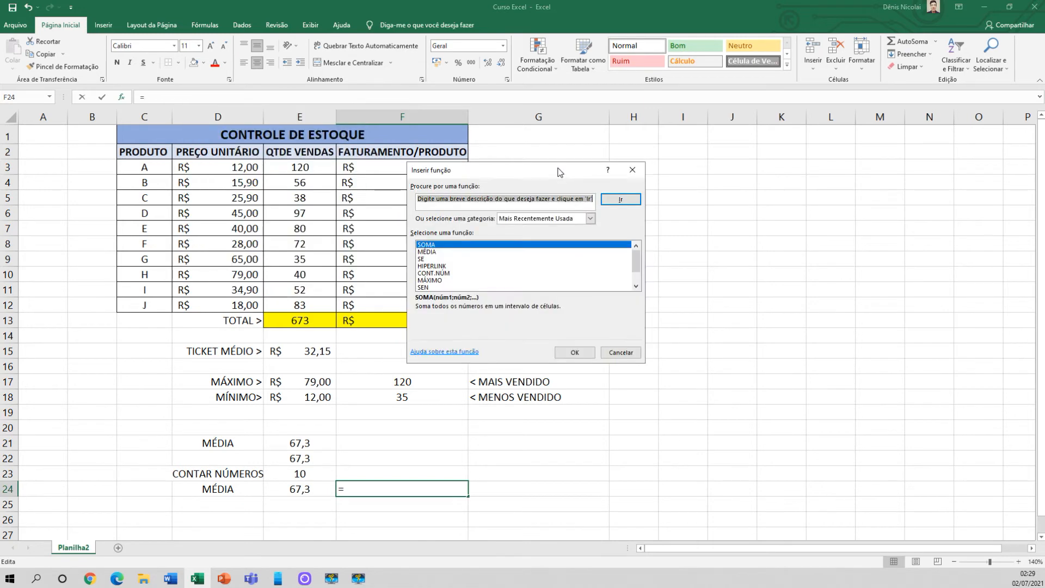
mouse_move(635, 262)
left_mouse_down()
mouse_move(637, 282)
mouse_move(637, 258)
left_mouse_up()
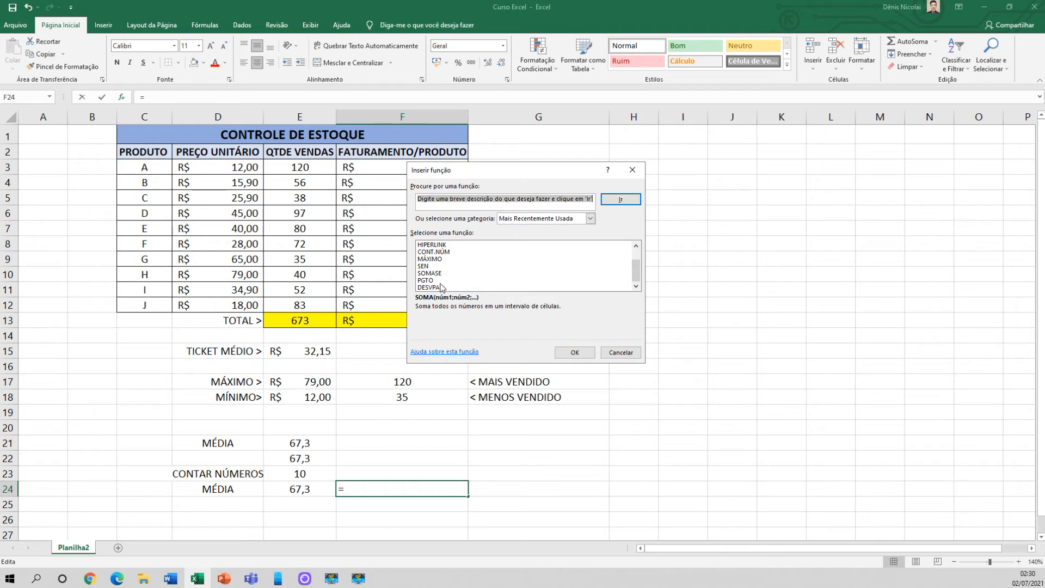
left_click_drag(635, 278, 635, 262)
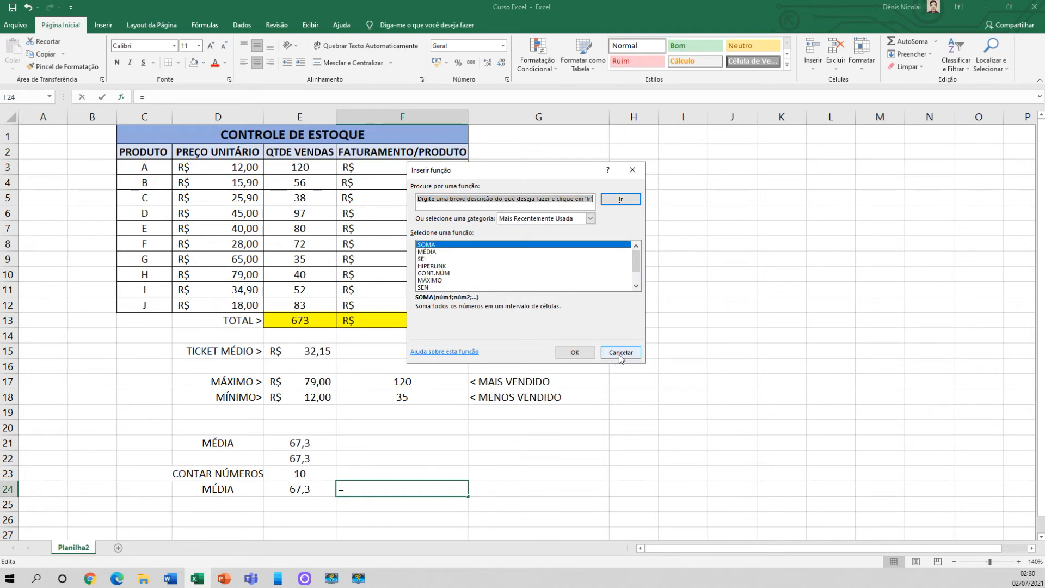
left_click(590, 218)
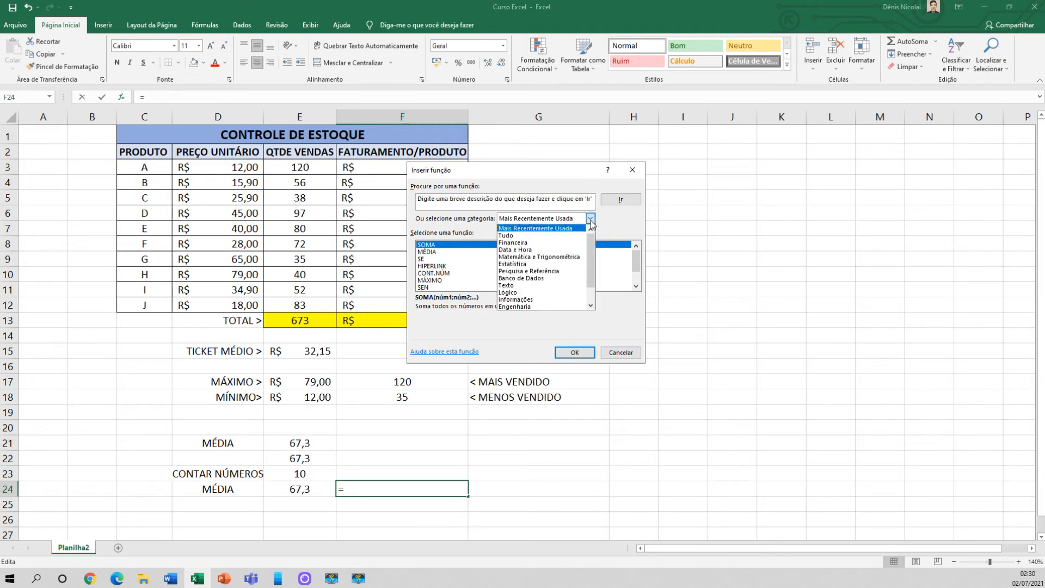
left_click(563, 236)
mouse_move(637, 255)
left_mouse_down()
mouse_move(640, 280)
mouse_move(640, 247)
left_mouse_up()
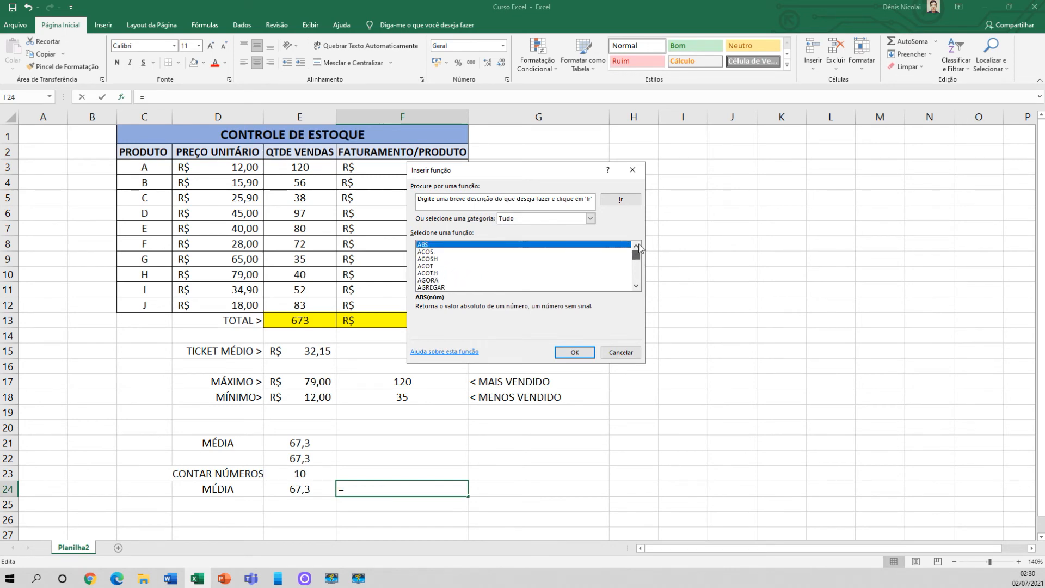
left_click(620, 354)
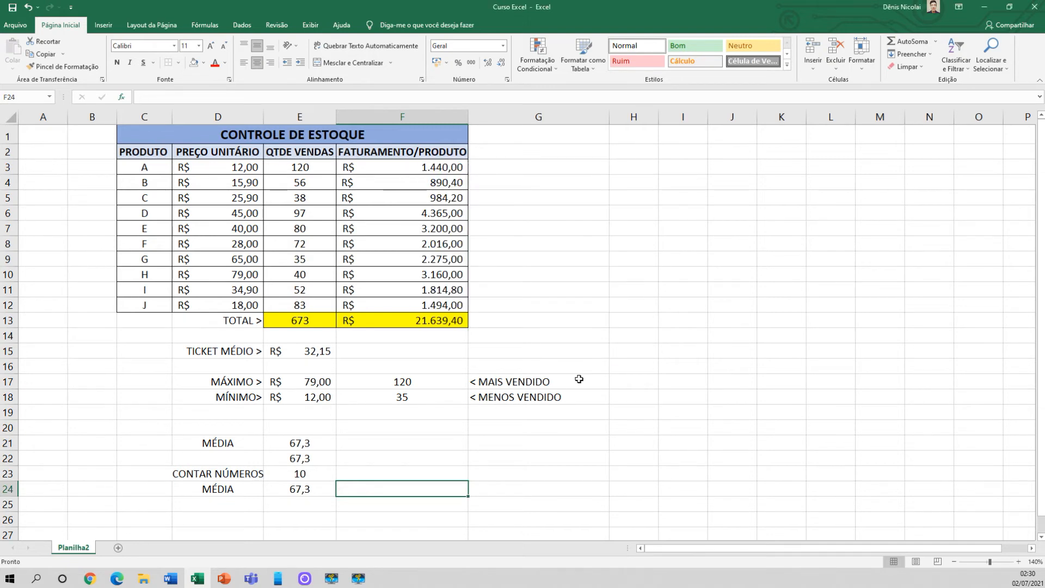
- Review the quantity total and the MÁXIMO, MÍNIMO and CONTAR NÚMEROS labels against the functions offered by AutoSum
left_click(510, 451)
left_click(522, 460)
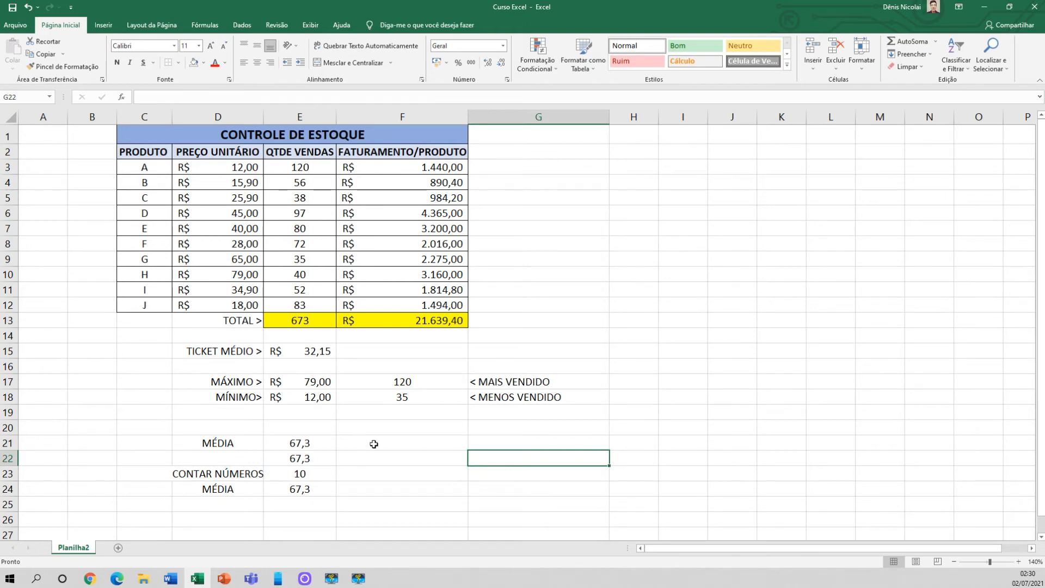
left_click(306, 323)
left_click(247, 381)
left_click(242, 399)
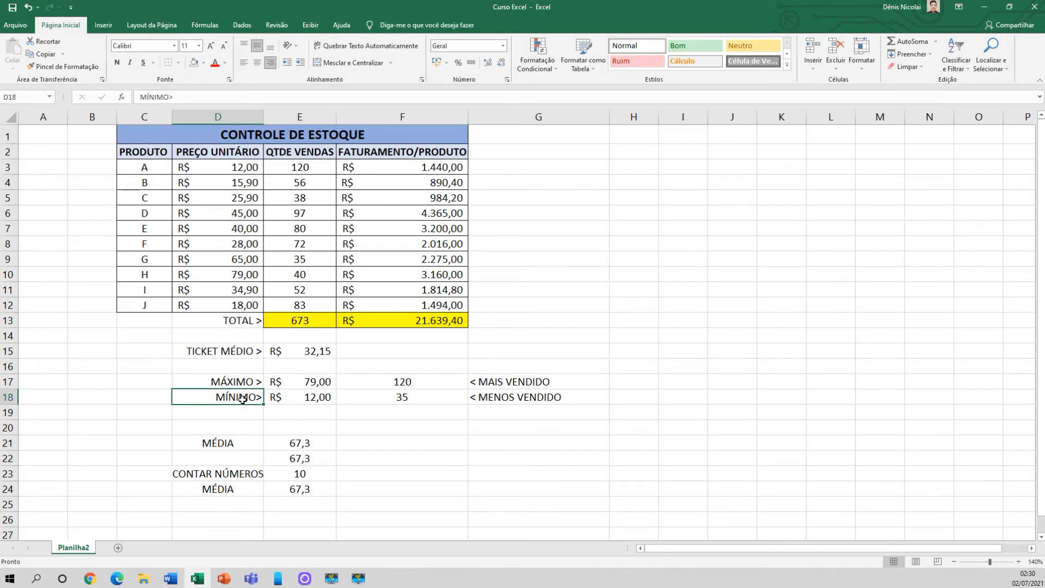
left_click(245, 474)
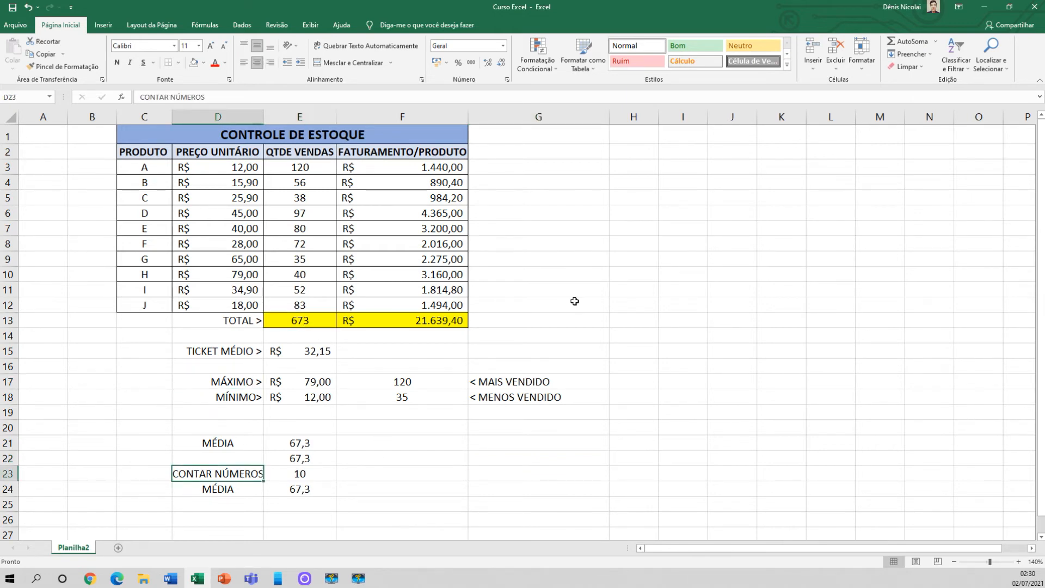
left_click(934, 45)
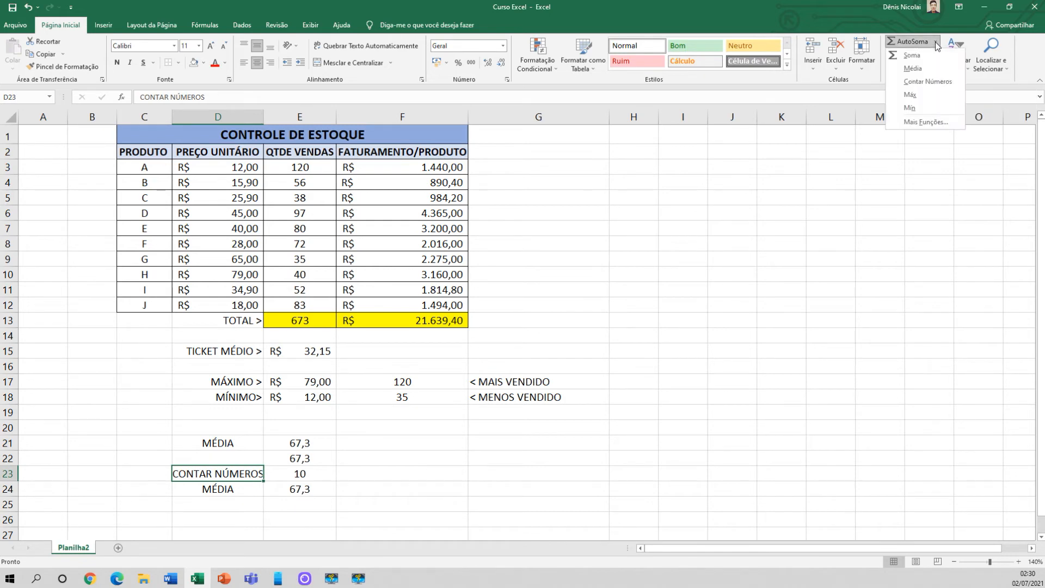
left_click(616, 229)
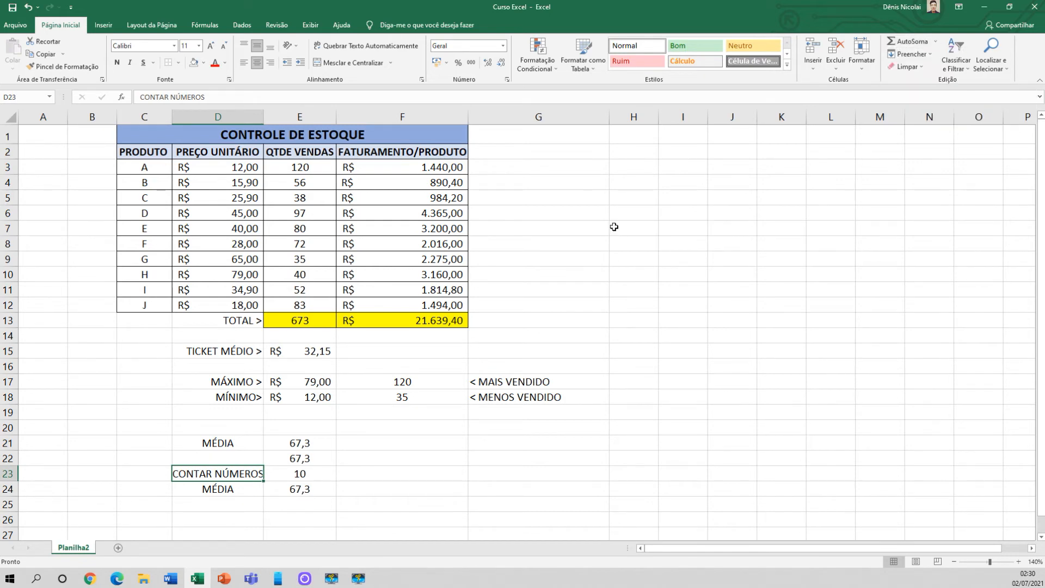
- Insert an AutoSum total in cell H7 and change its range to F3:F12
left_click(620, 224)
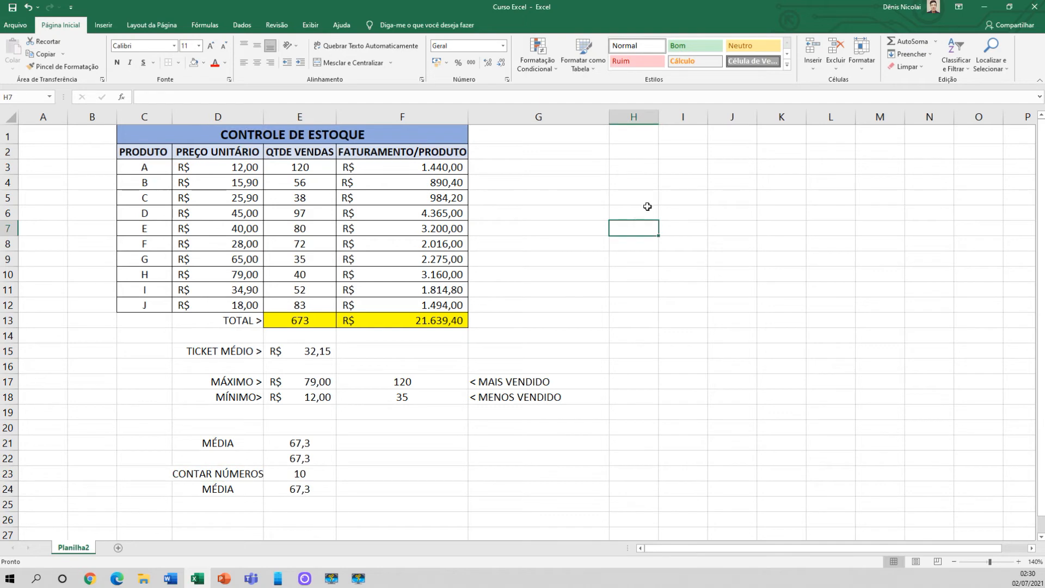
left_click(936, 45)
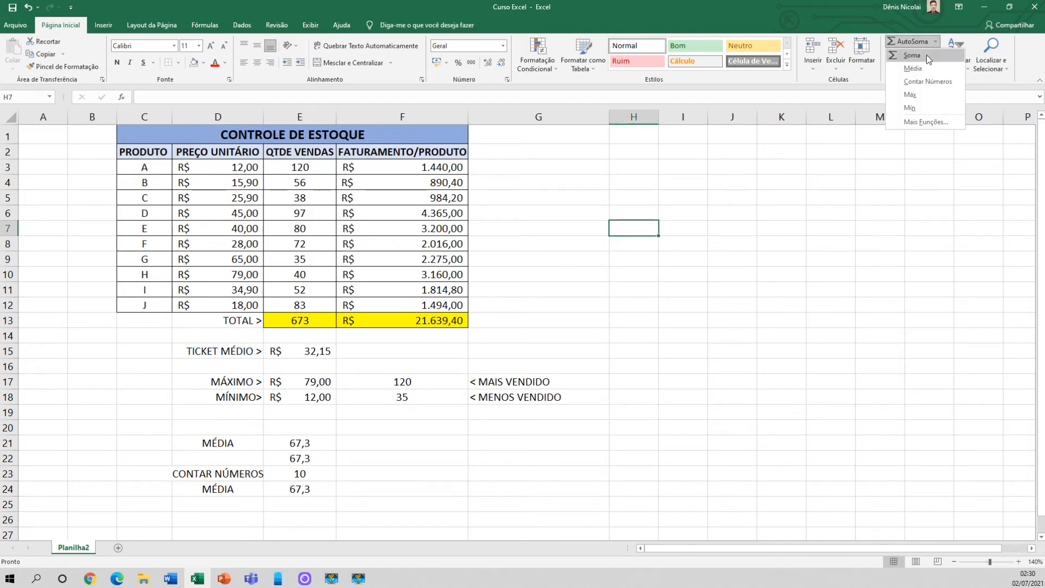
left_click(925, 55)
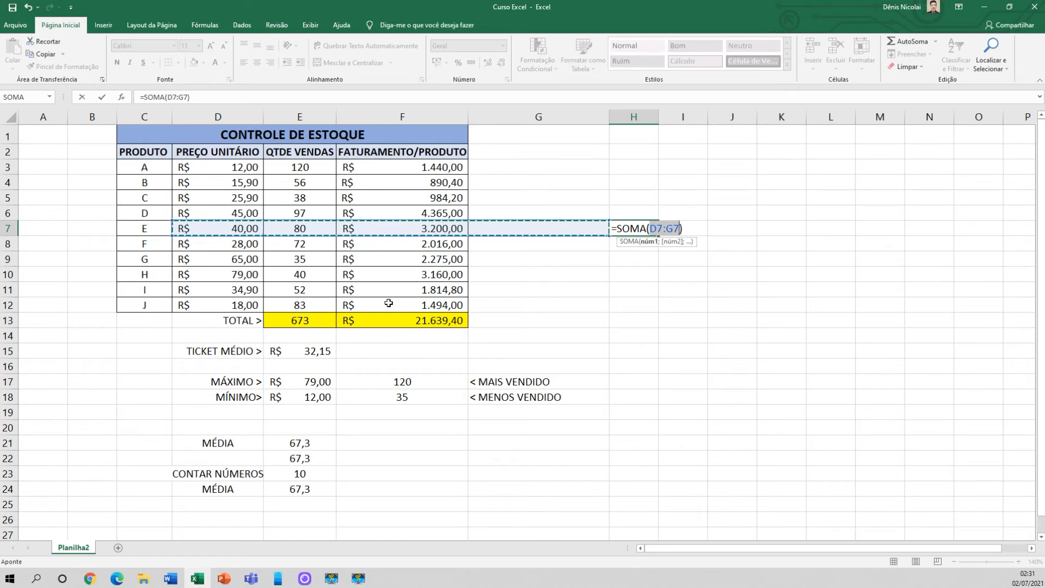
left_click(653, 229)
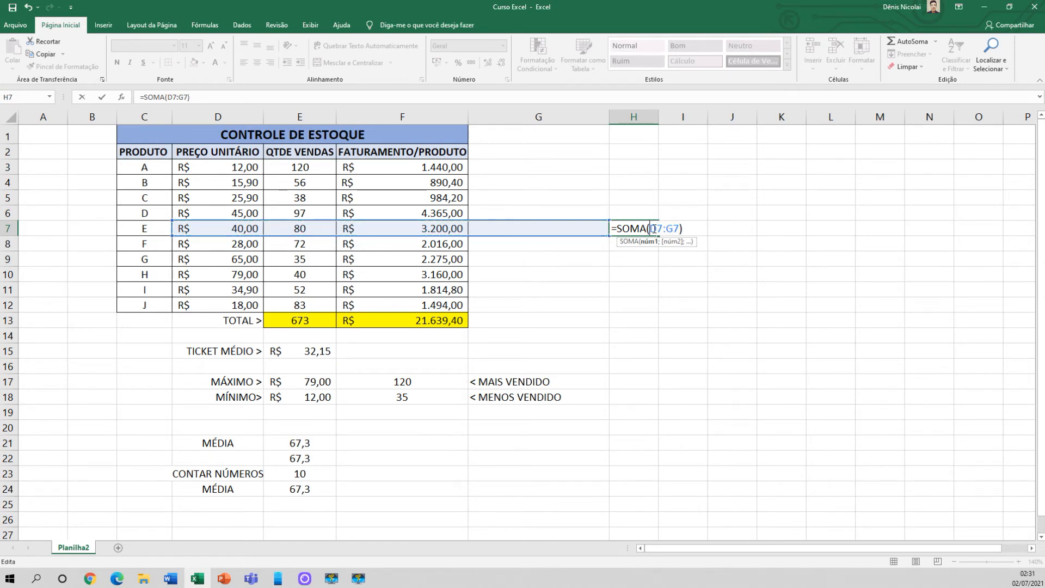
type("F3")
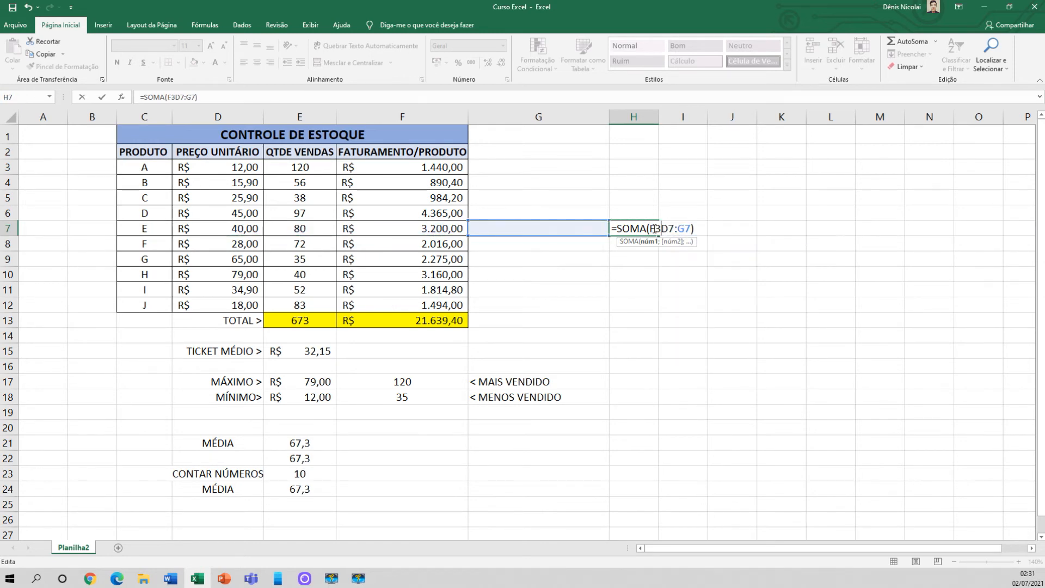
type(":F12")
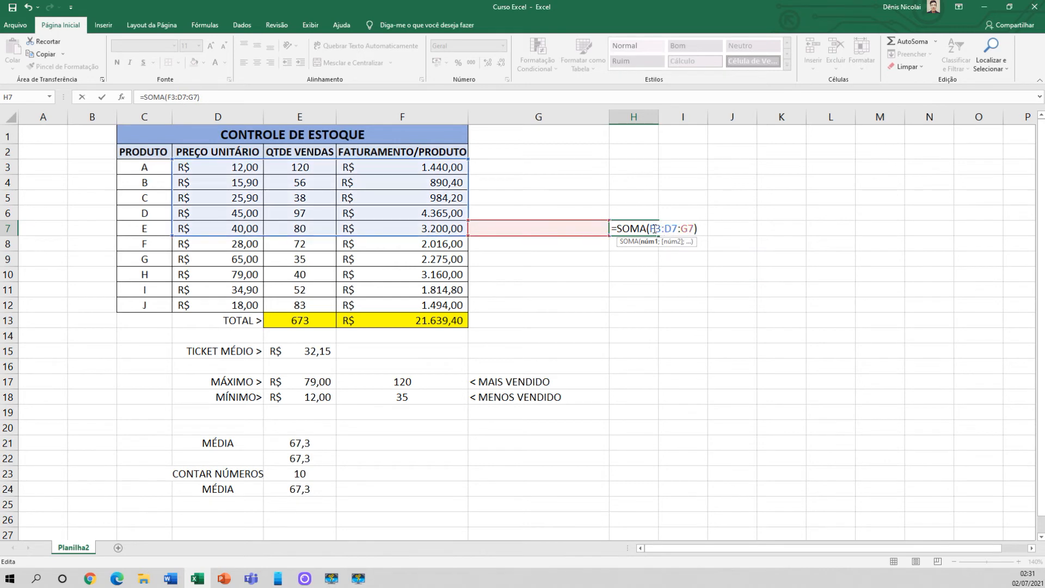
key("Delete")
key("Delete")
key("Delete")
key("Delete")
key("Delete")
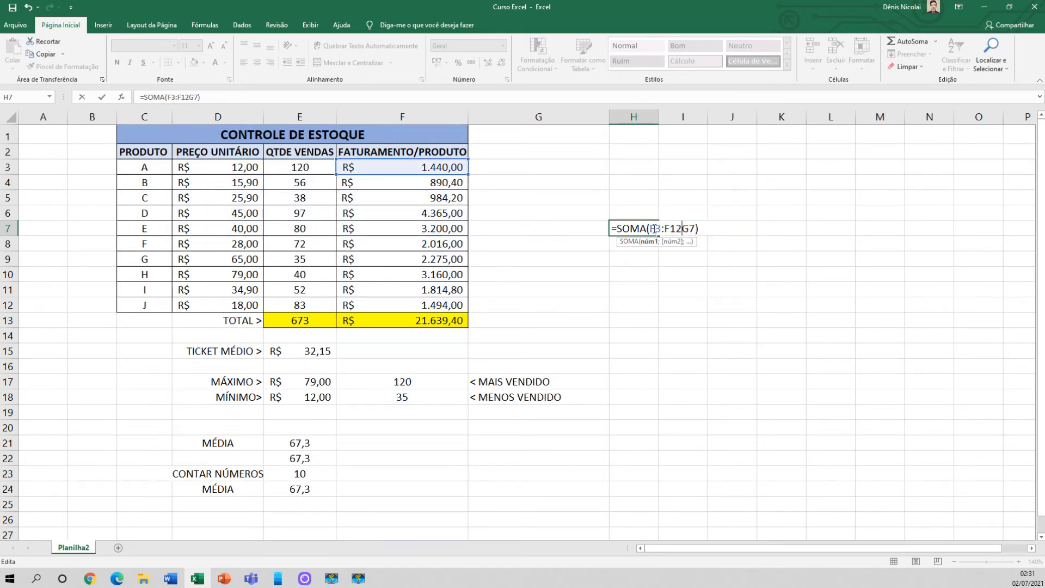
key("Return")
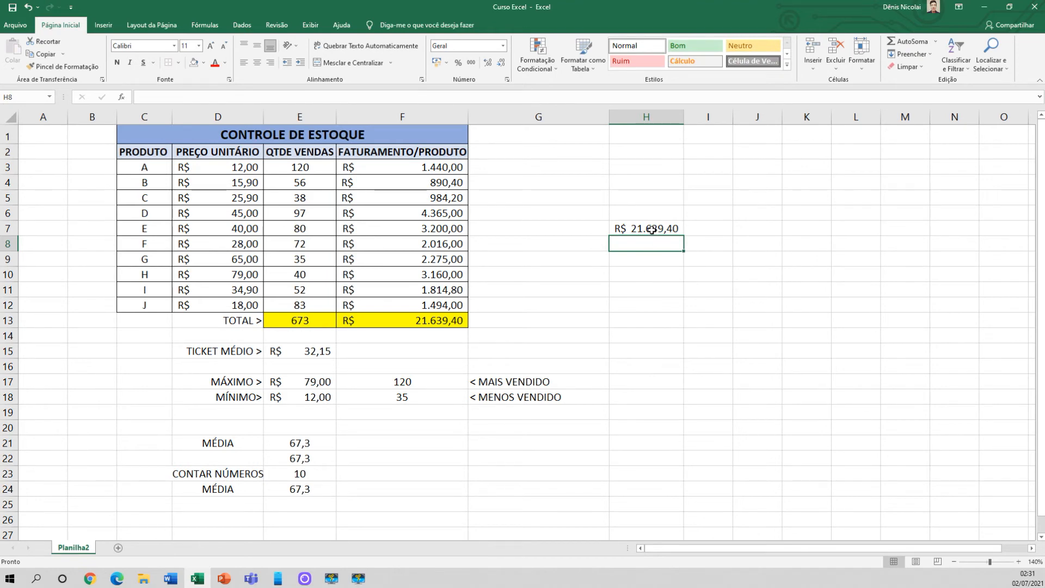
- Compare the SOMA formulas in F13 and H7, and review the functions offered by AutoSum
left_click(433, 324)
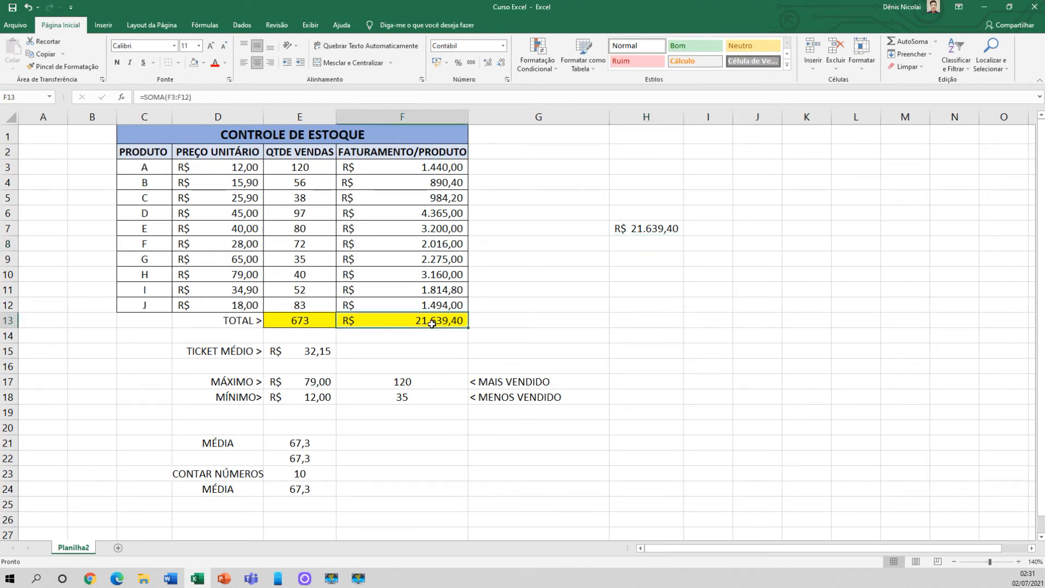
left_click(653, 228)
left_click(443, 324)
left_click(634, 228)
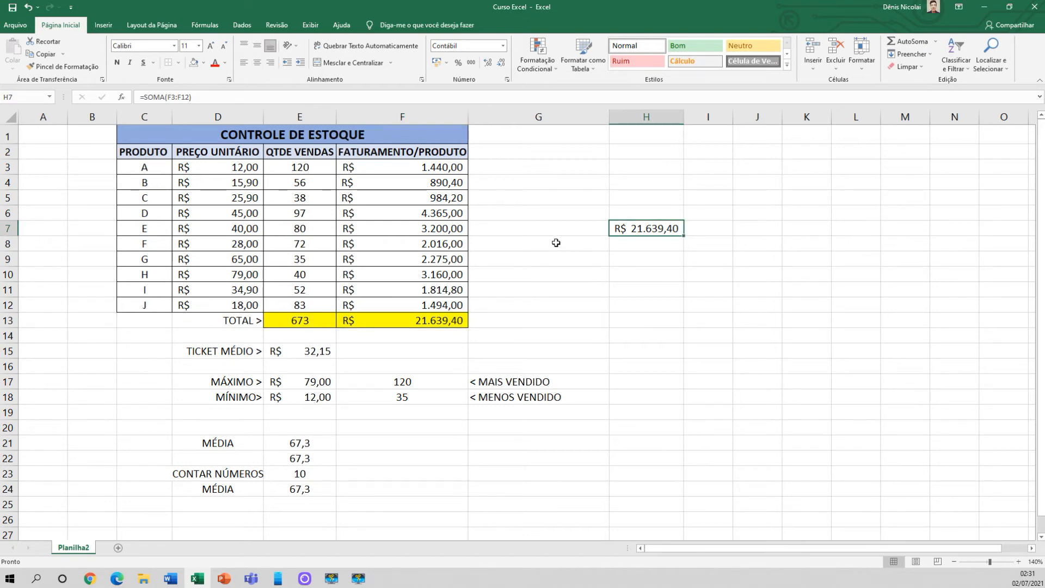
left_click(935, 41)
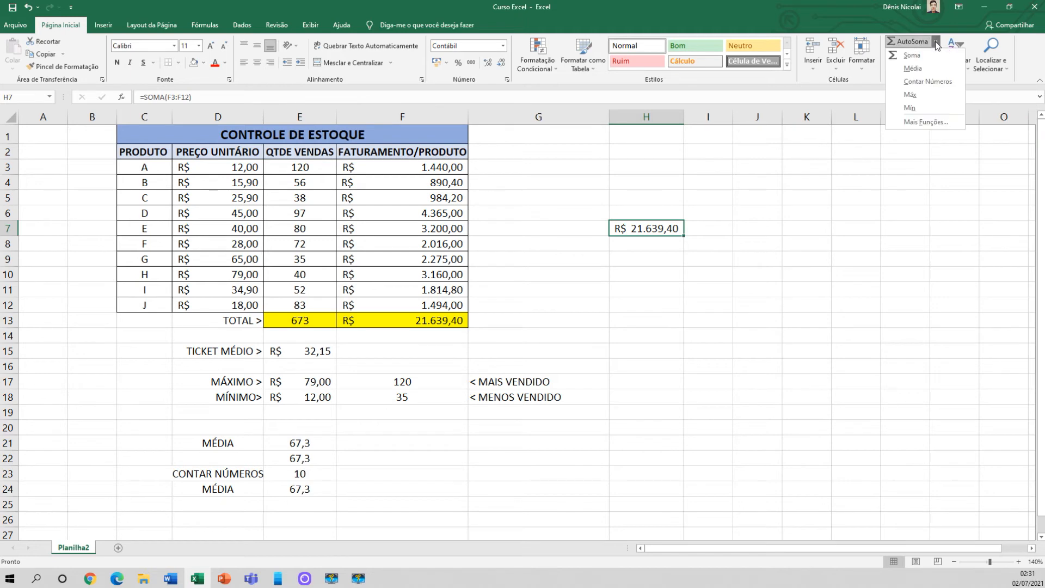
left_click(566, 277)
- Start a SOMA formula manually in H10 to bring up the function suggestions, and cancel the entry
left_click(639, 270)
type("=SOM")
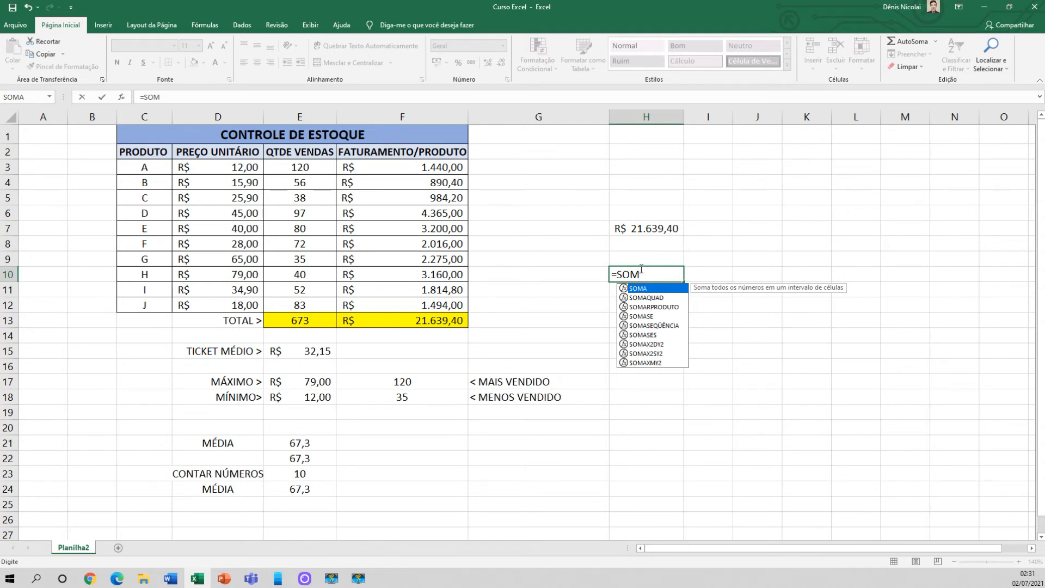
key("BackSpace")
key("BackSpace")
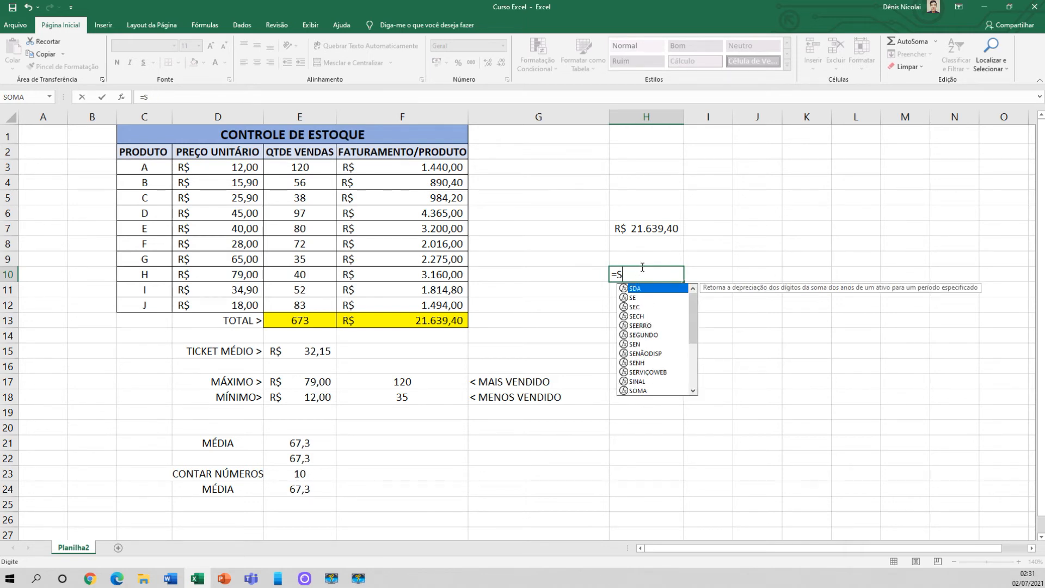
type("OMA")
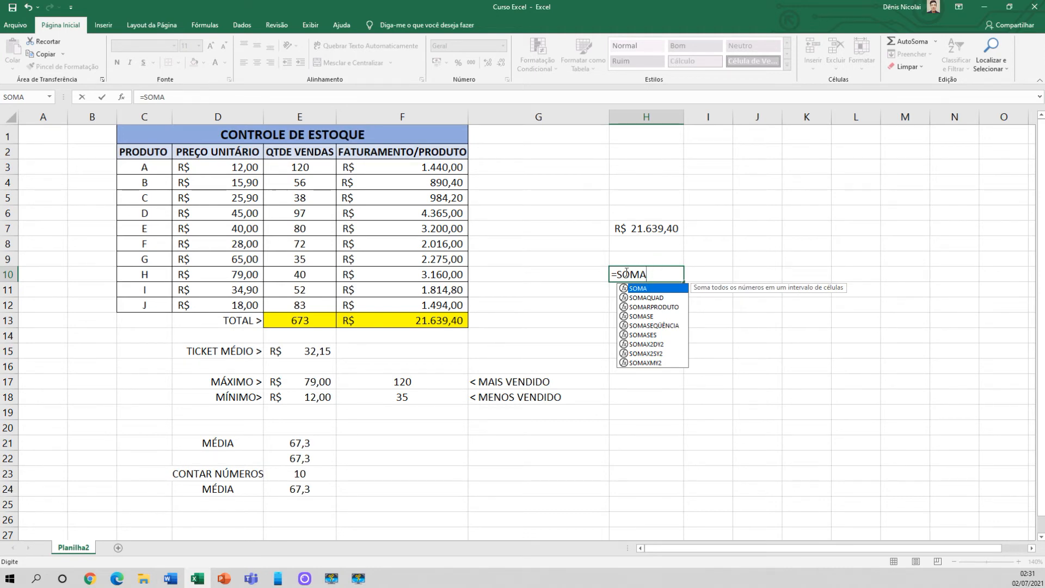
left_click_drag(647, 275, 602, 279)
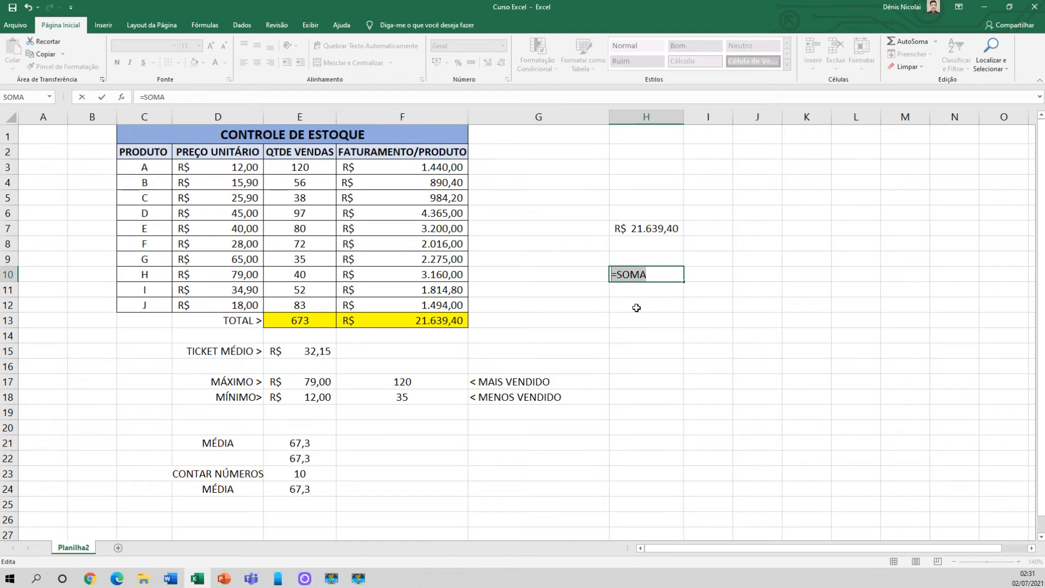
left_click(703, 275)
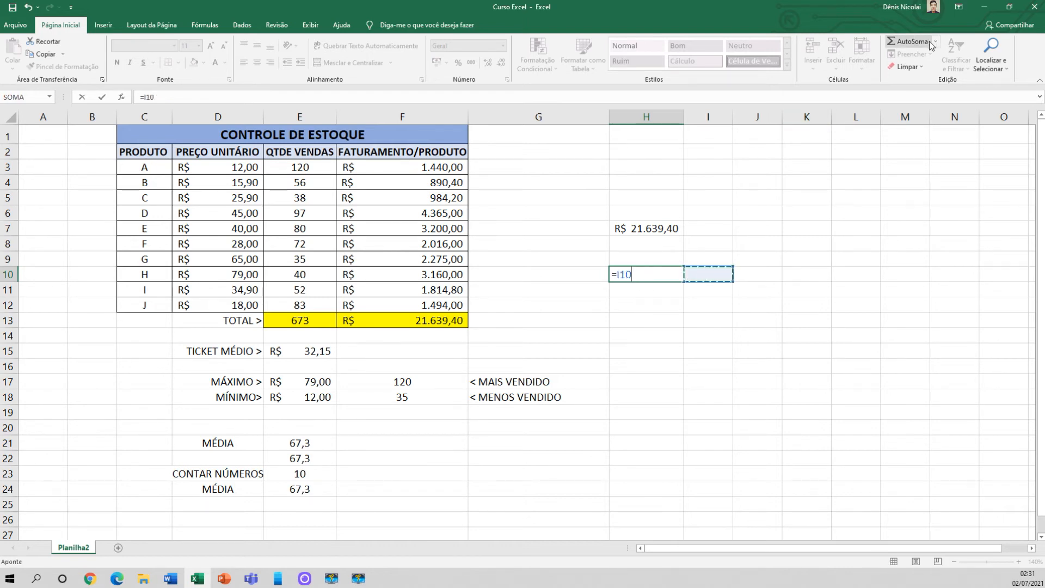
type("'")
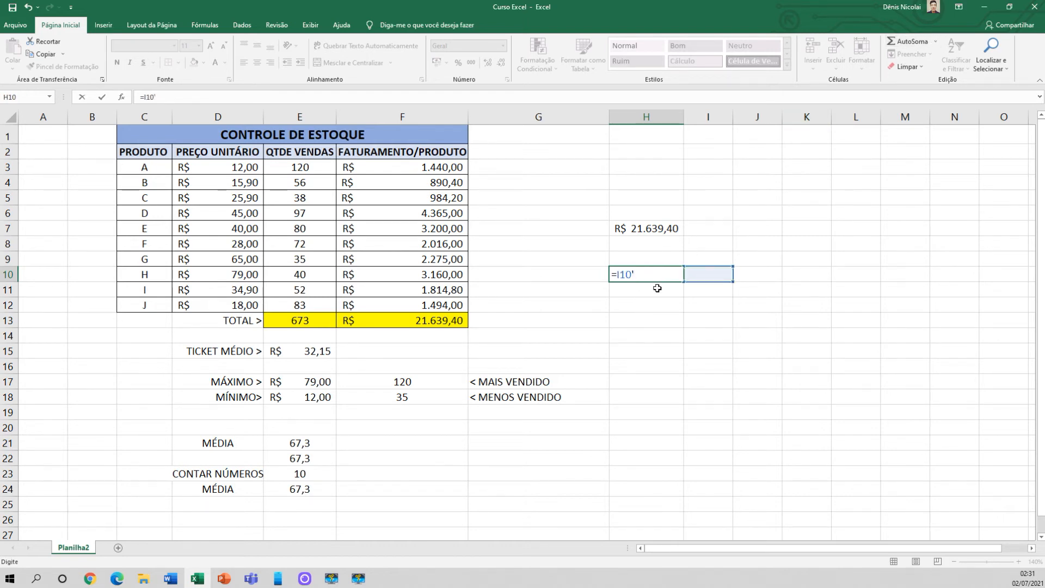
key("Escape")
left_click(657, 291)
left_click(656, 274)
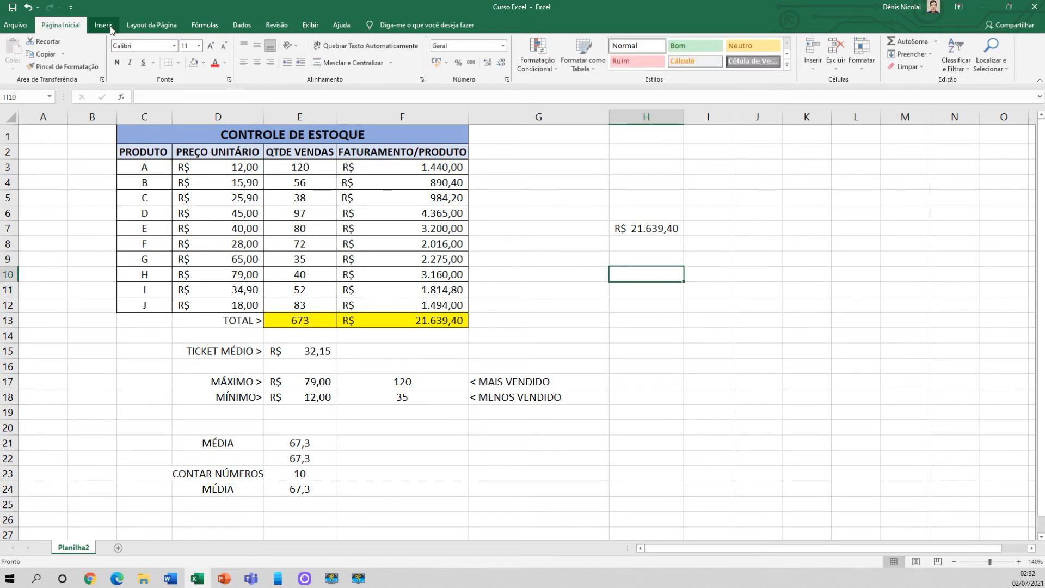
scroll(108, 29, "down", 6)
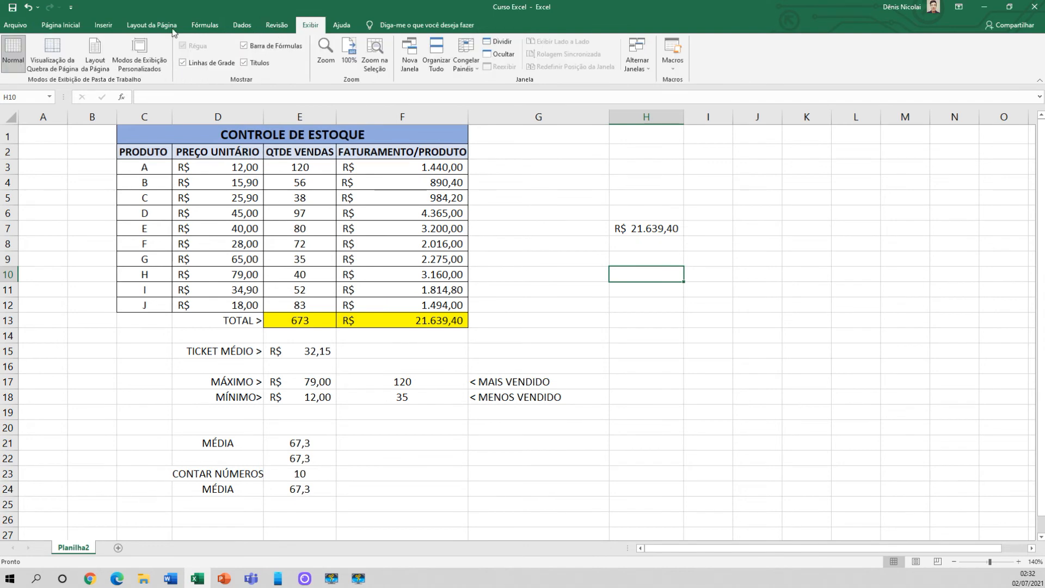
left_click(69, 27)
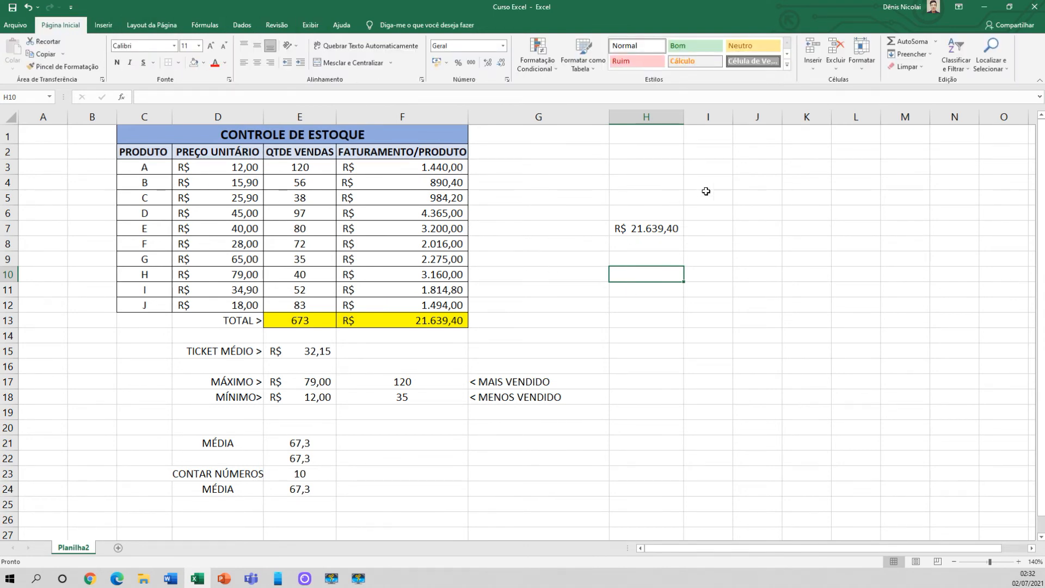
- Begin a manual SOMA formula in H7 over the existing total, and cancel the entry
left_click(645, 232)
type("=SOMA")
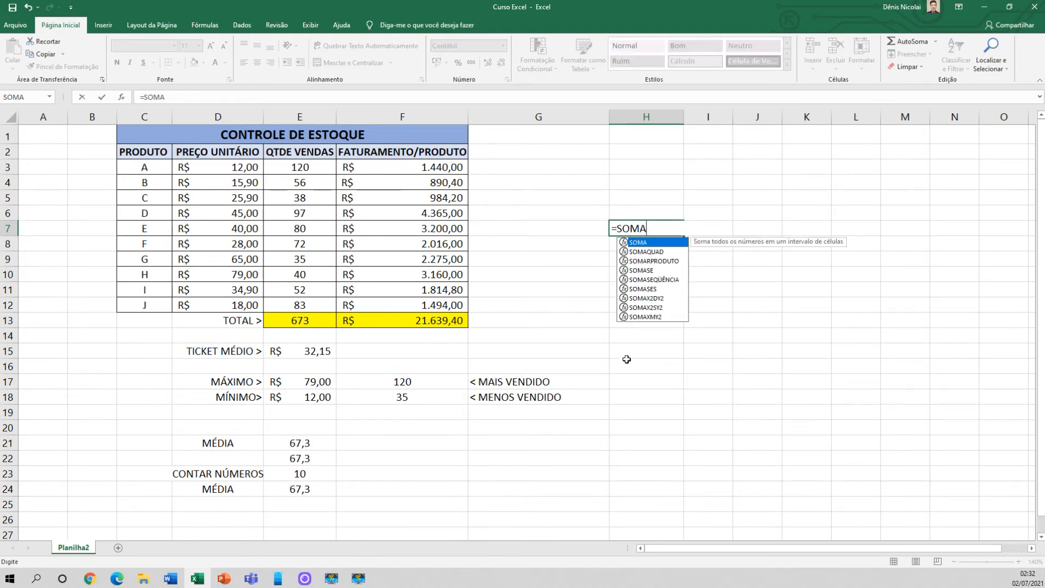
key("Escape")
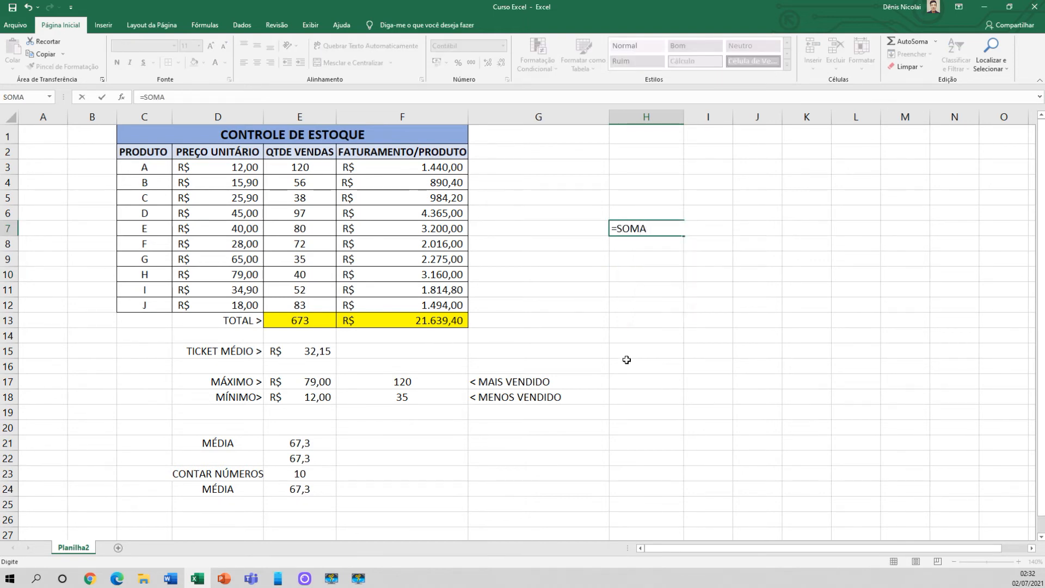
left_click(644, 289)
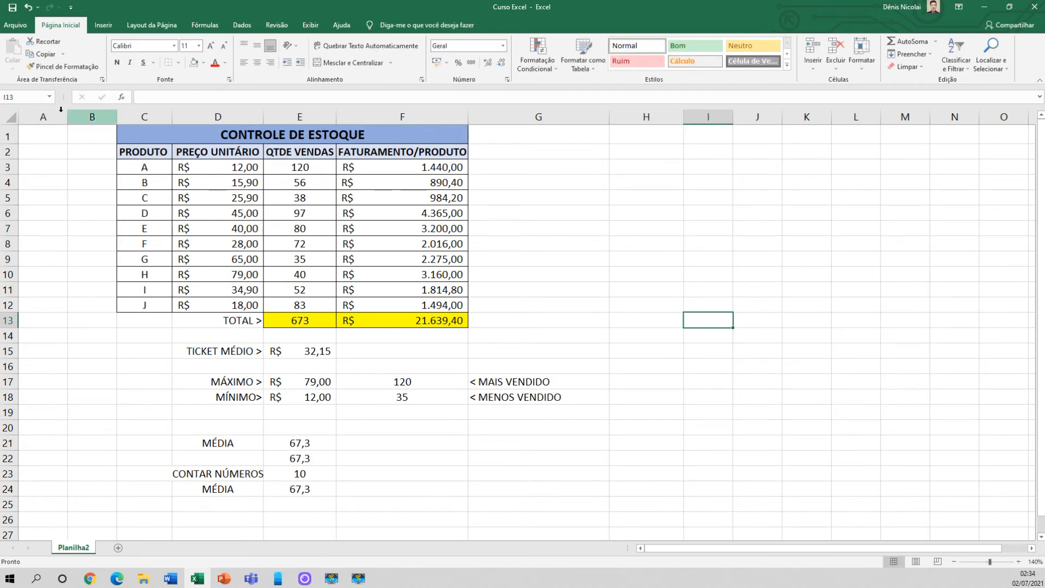
- Delete the empty columns A and B, and narrow column E to fit the MAIS VENDIDO and MENOS VENDIDO labels
left_click_drag(55, 116, 86, 115)
right_click(86, 115)
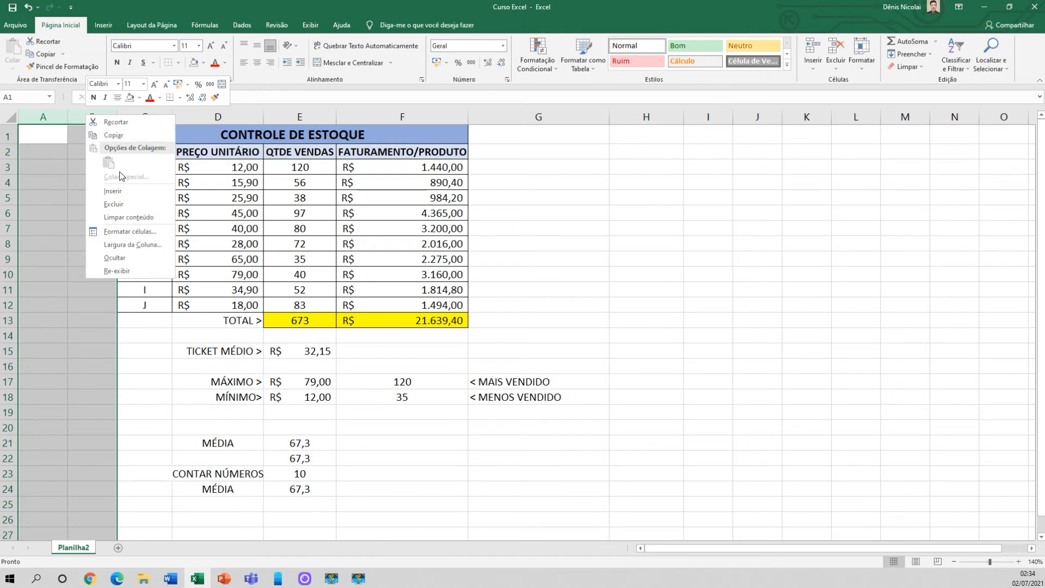
left_click(128, 206)
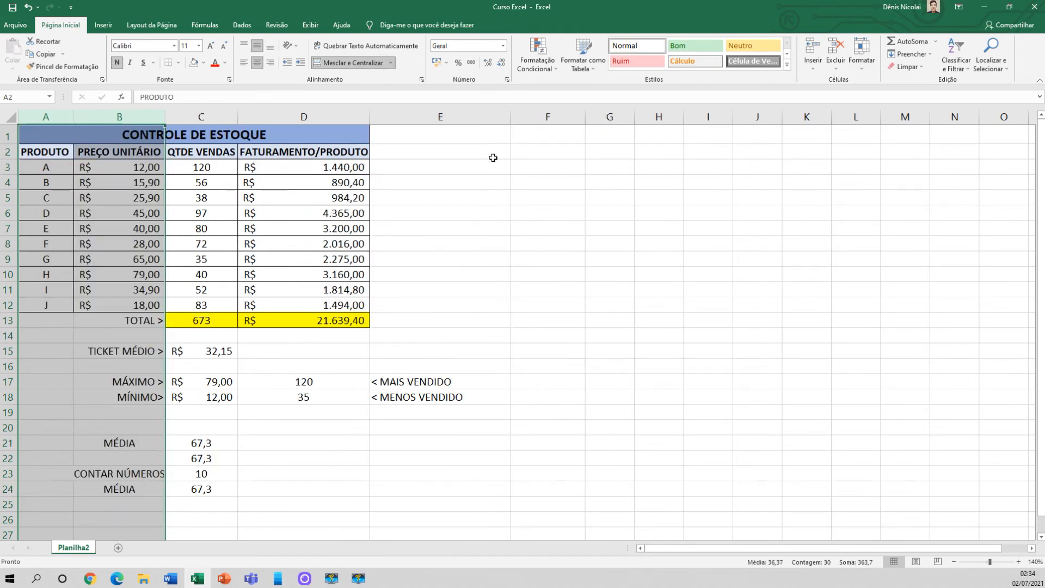
left_click_drag(509, 118, 467, 117)
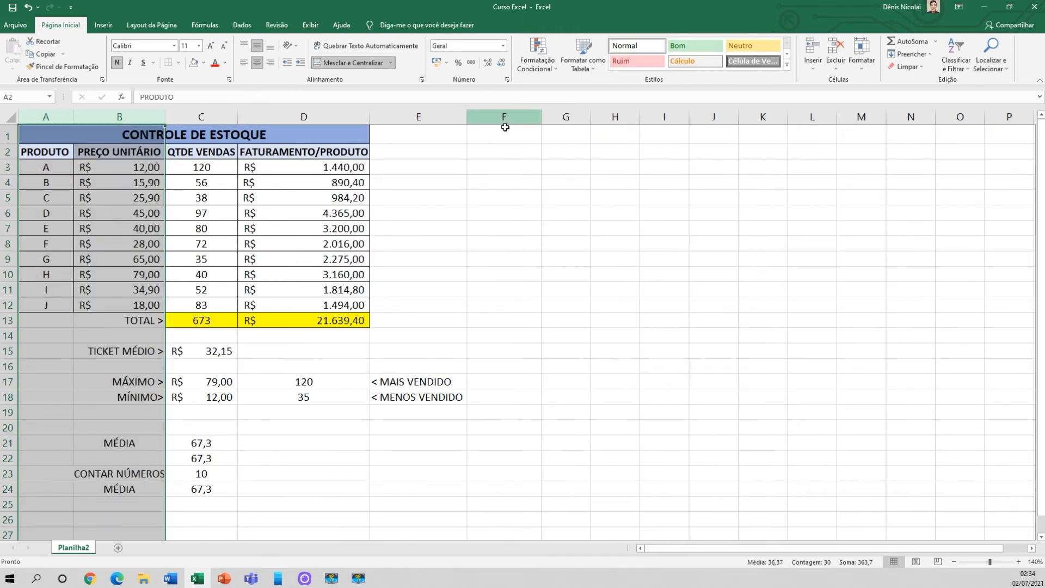
- Enter the time 13:35:45 in cell F4
left_click(520, 182)
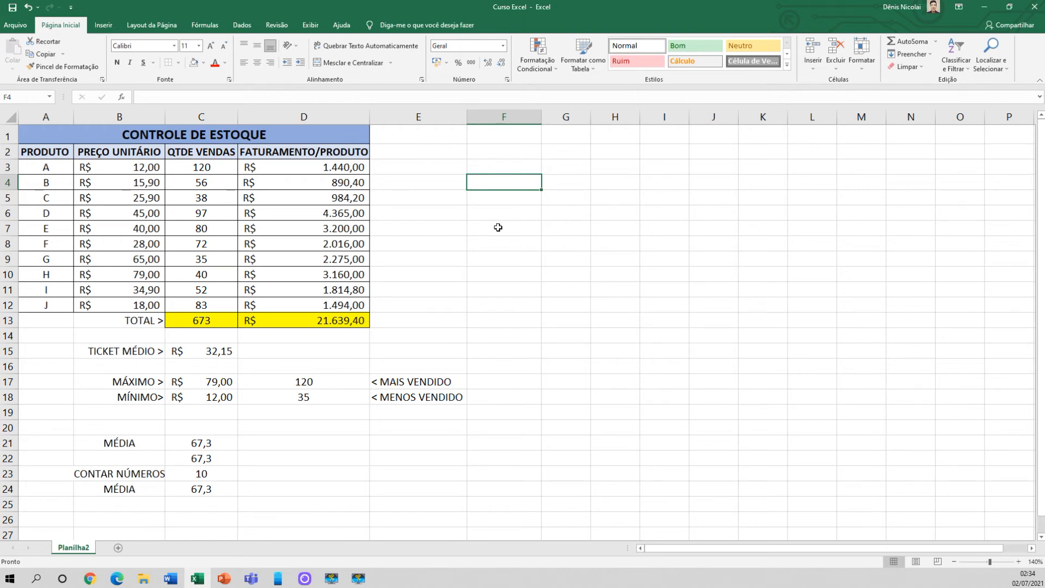
type("13:35:45")
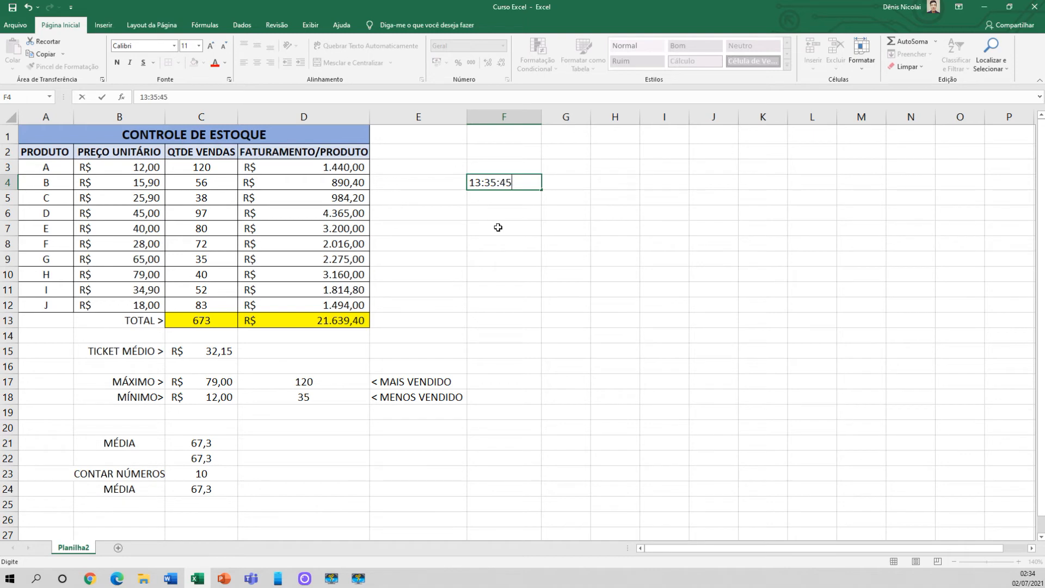
key("Return")
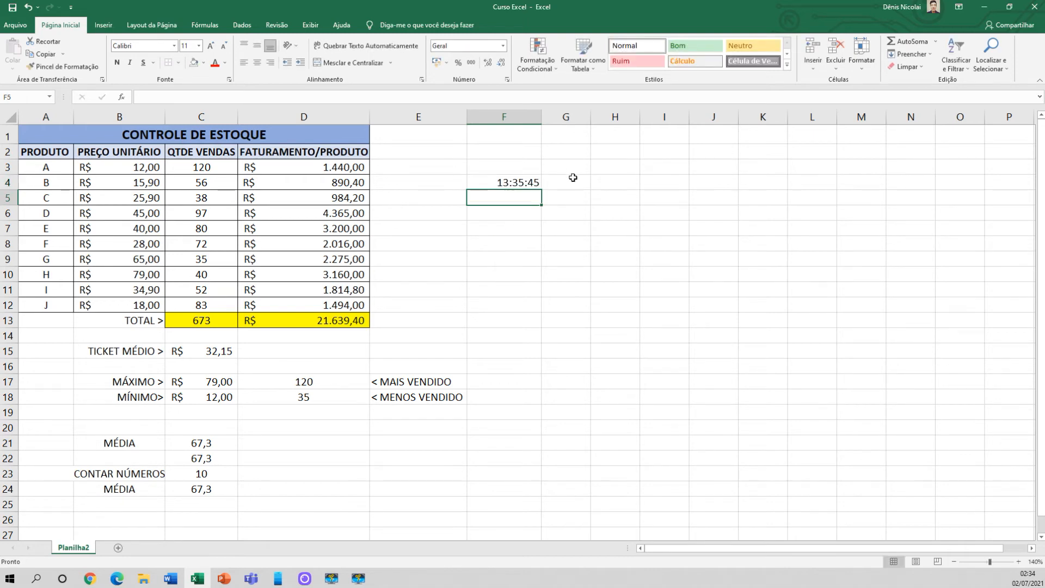
left_click(519, 183)
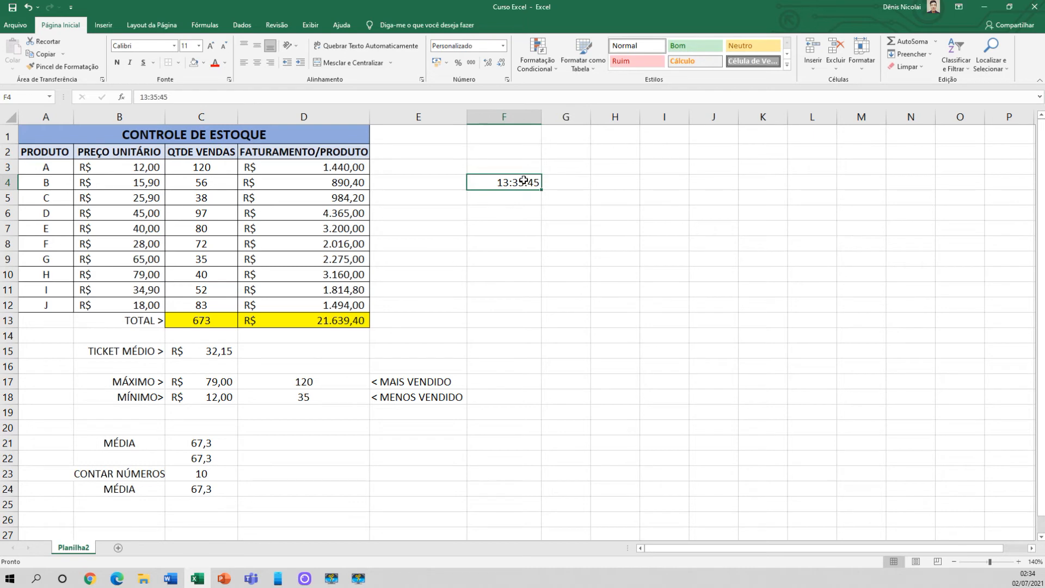
- Extract the hour from the time in F4 with the formula =HORA(F4) in cell G4
left_click(571, 184)
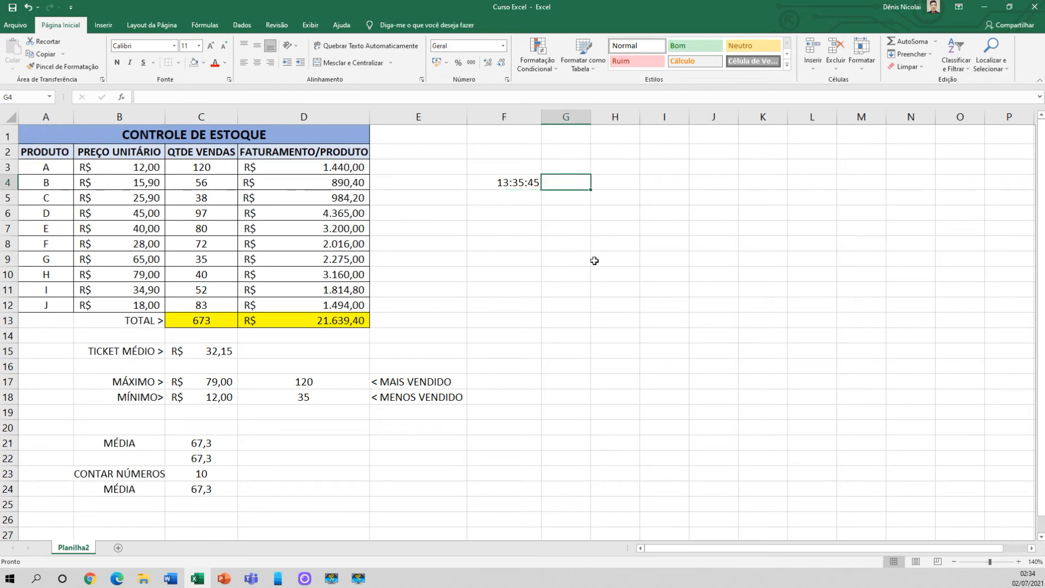
type("=")
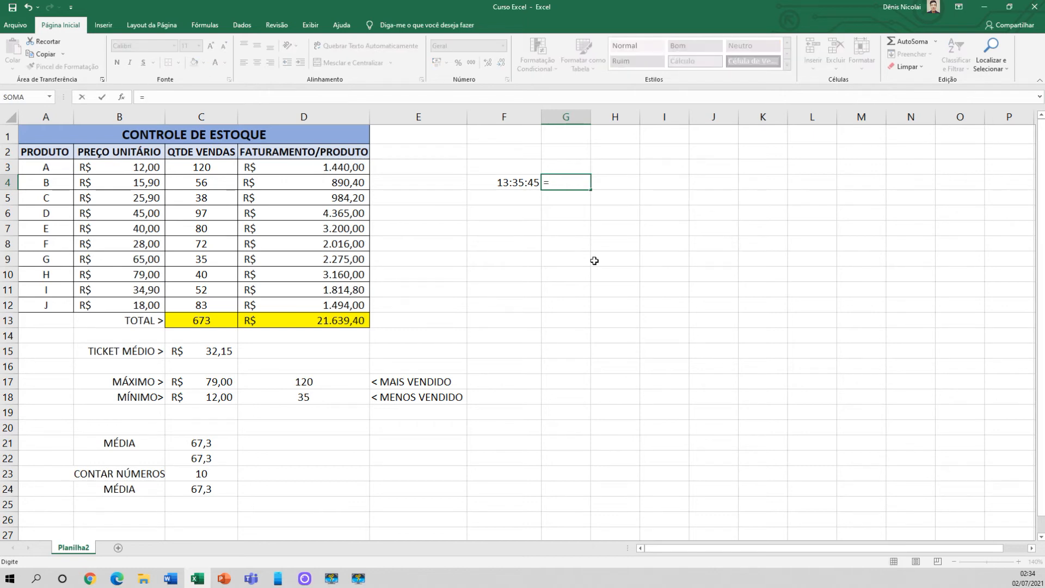
type("HOR")
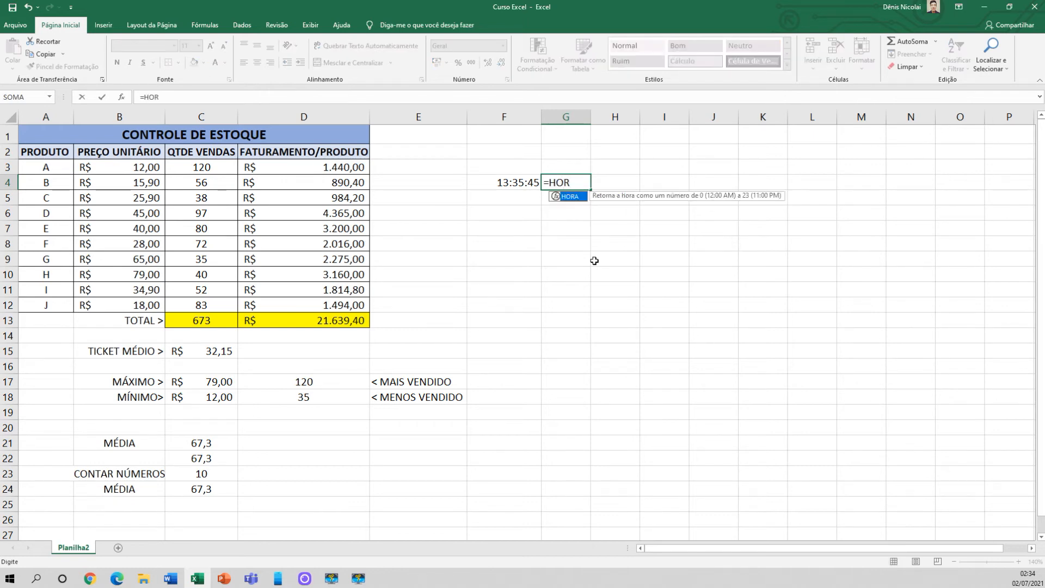
type("A(")
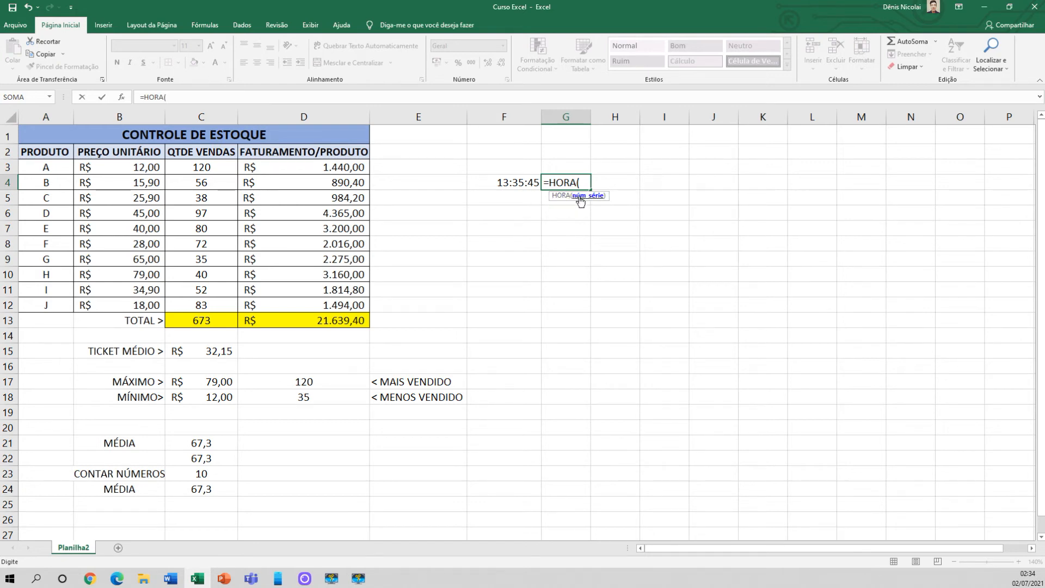
left_click(528, 183)
type(")")
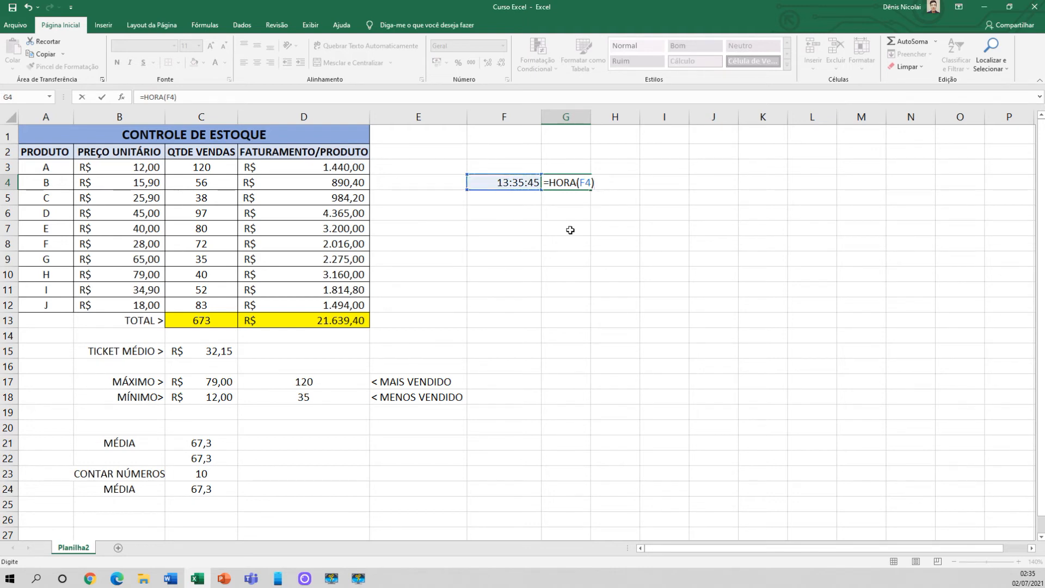
key("Return")
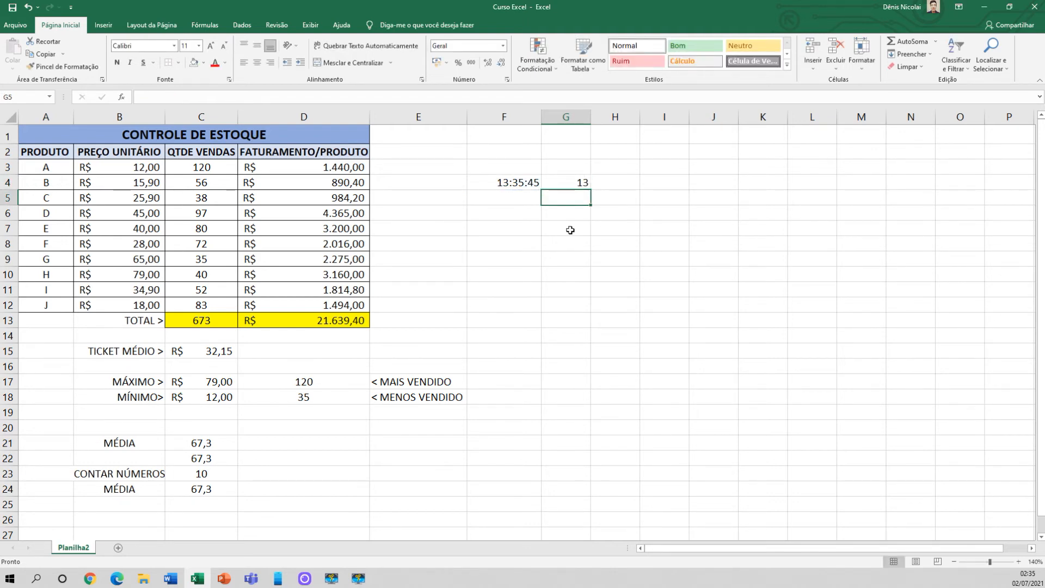
- Fill the time cell F4 with yellow and enter the heading HORÁRIO above it in F3
left_click(521, 188)
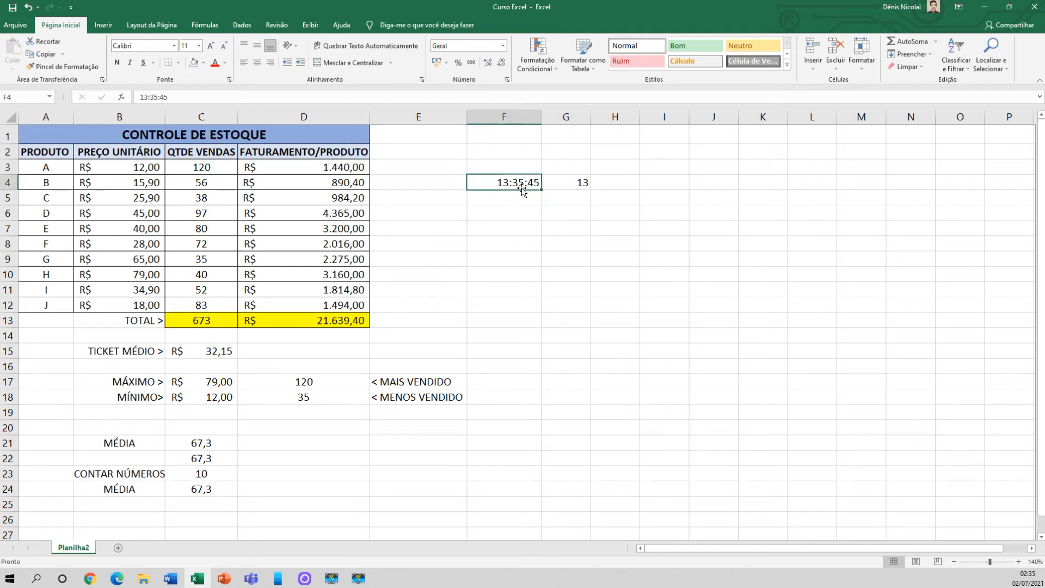
left_click(204, 64)
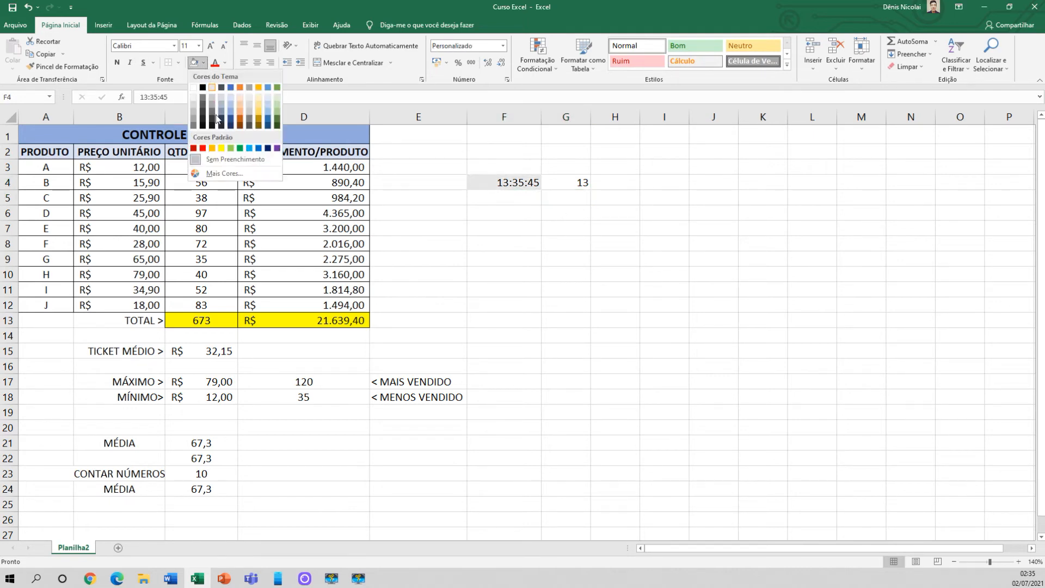
left_click(218, 147)
left_click(551, 231)
left_click(511, 168)
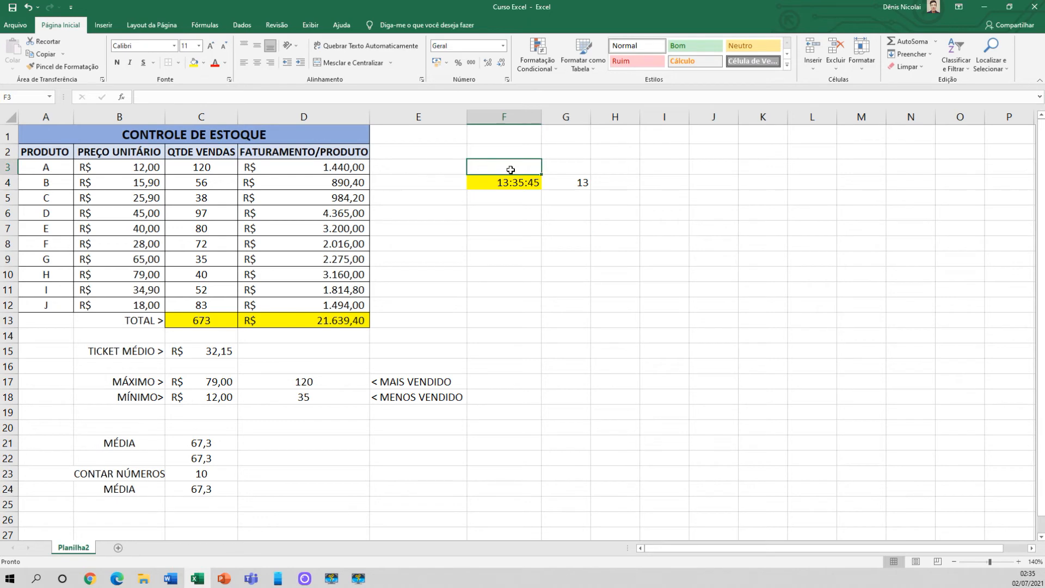
type("HORÁRIO")
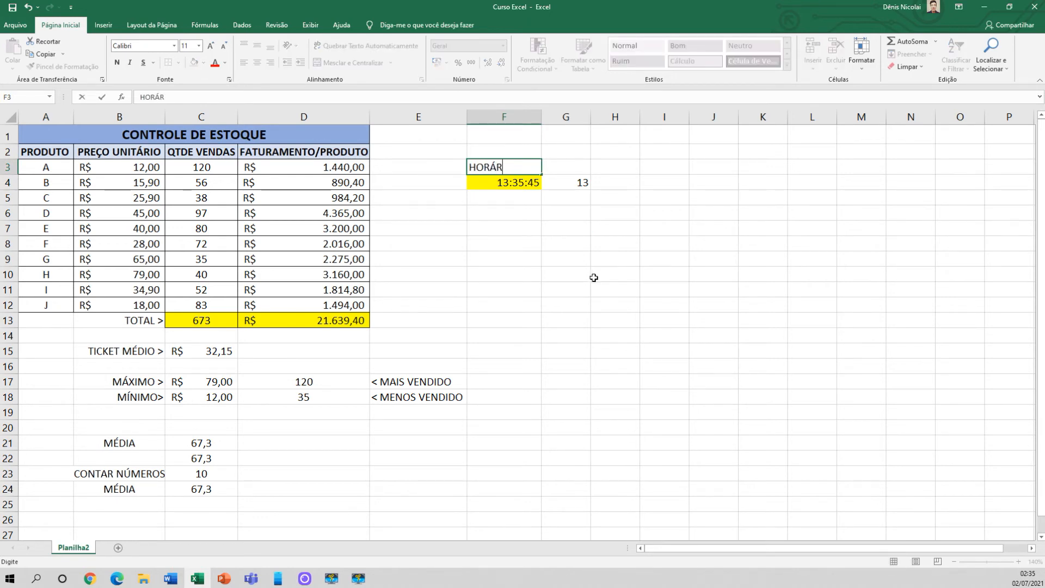
key("Return")
- Enter the labels HORA, MINUTOS and SEGUNDOS down cells H4 to H6
left_click(608, 183)
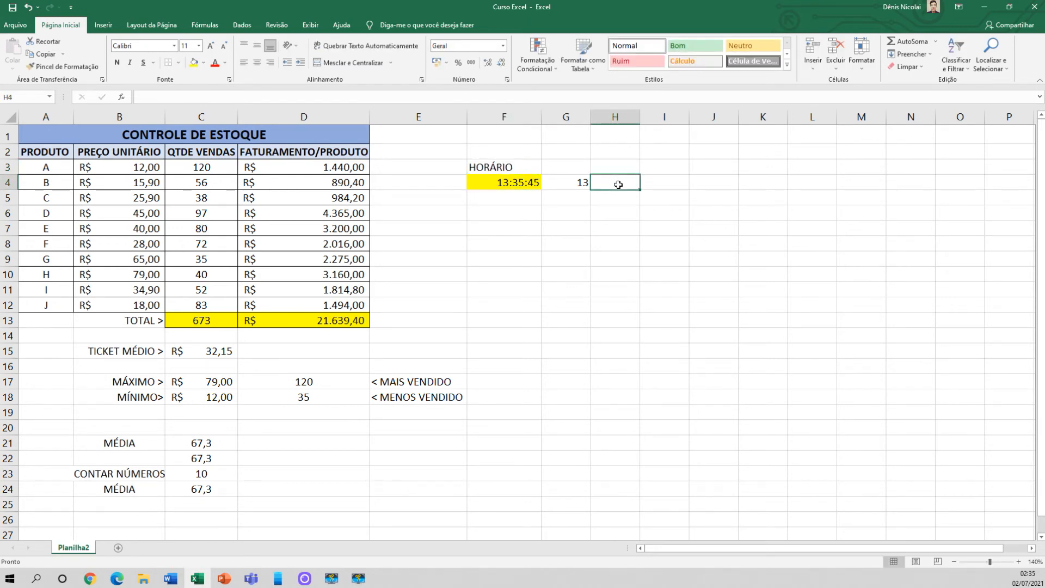
type("HORA")
key("Return")
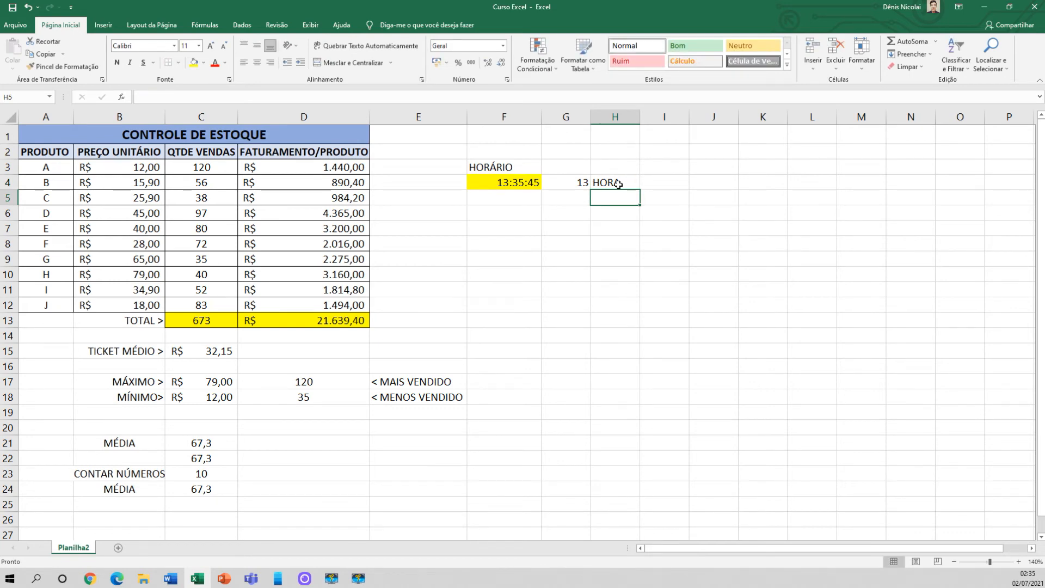
type("MINUTOS")
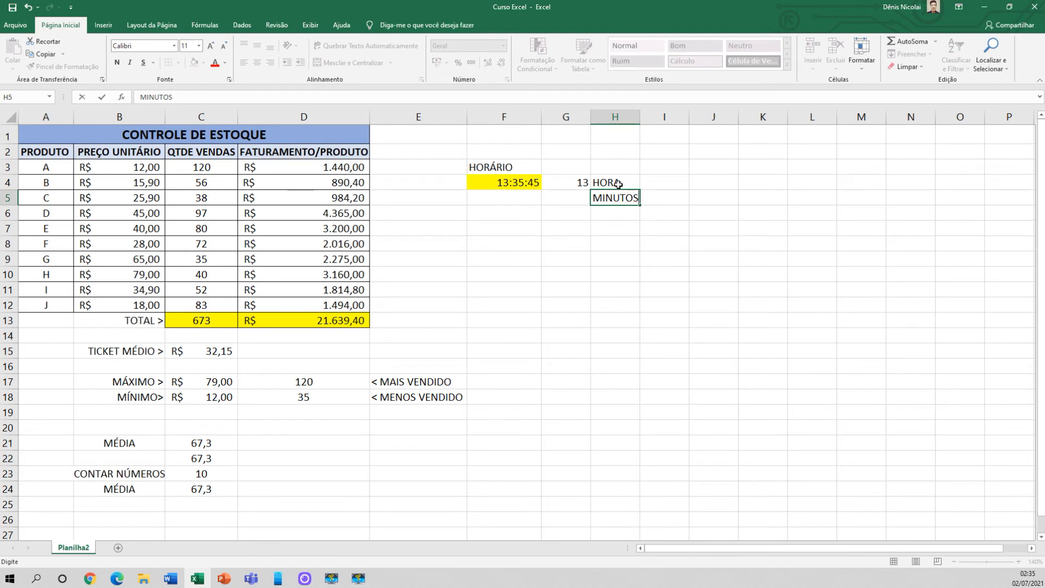
key("Return")
type("SEGUNDOS")
key("Return")
- Extract the minutes from the time in F4 with the formula =MINUTO(F4) in cell G5
left_click(568, 200)
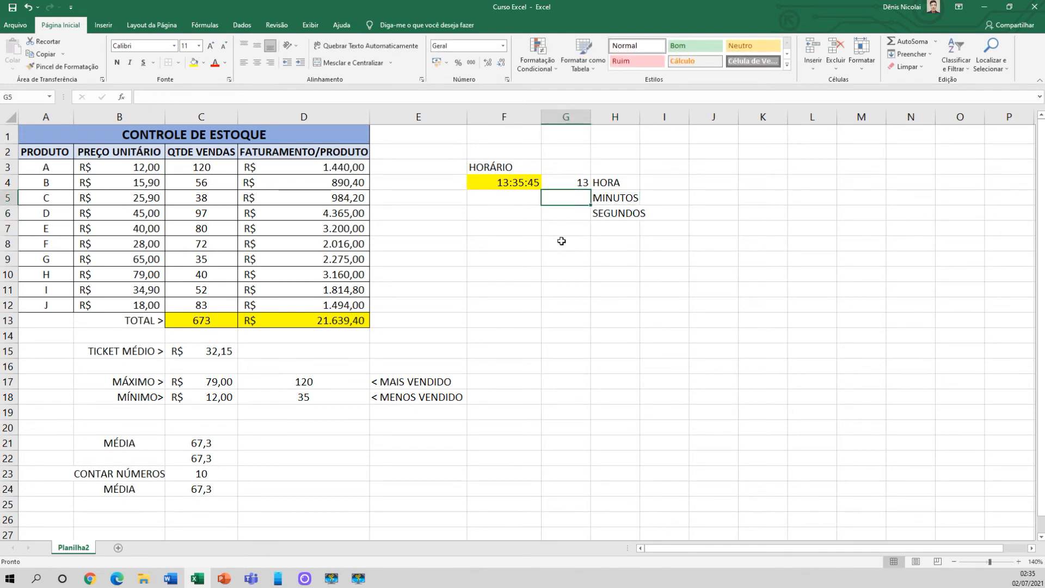
type("=MIN")
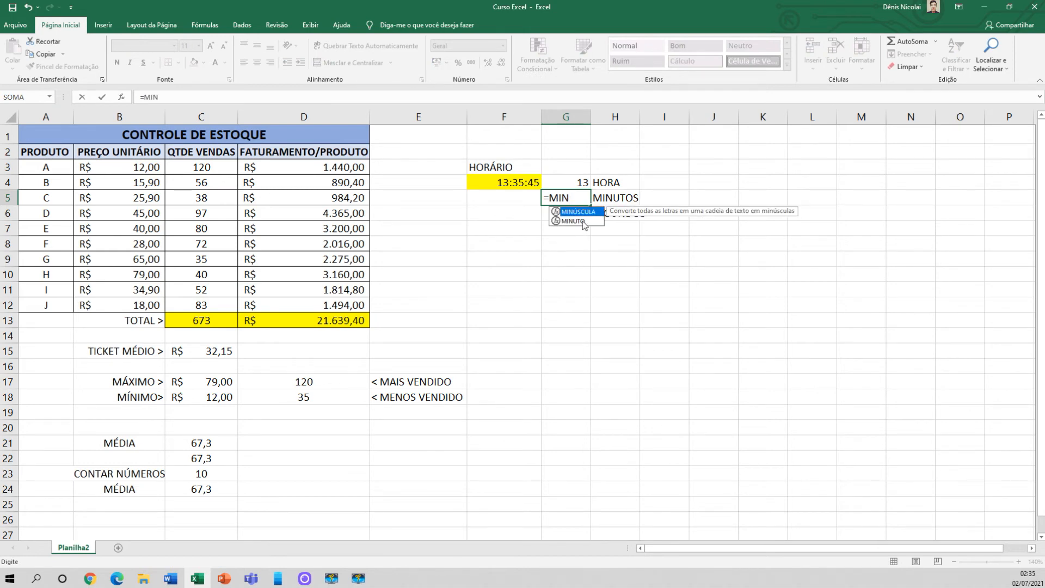
left_click(582, 221)
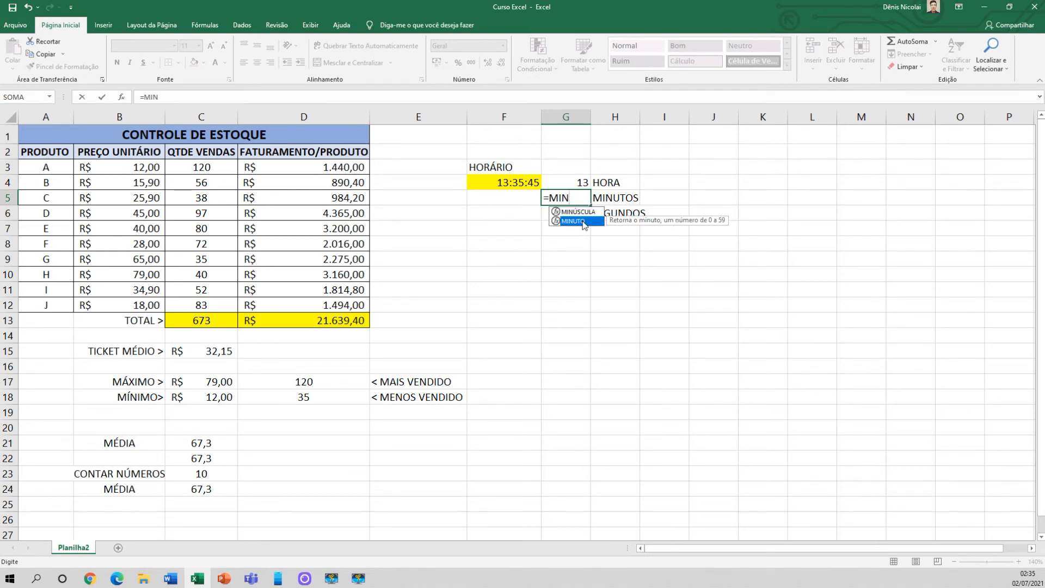
double_click(582, 222)
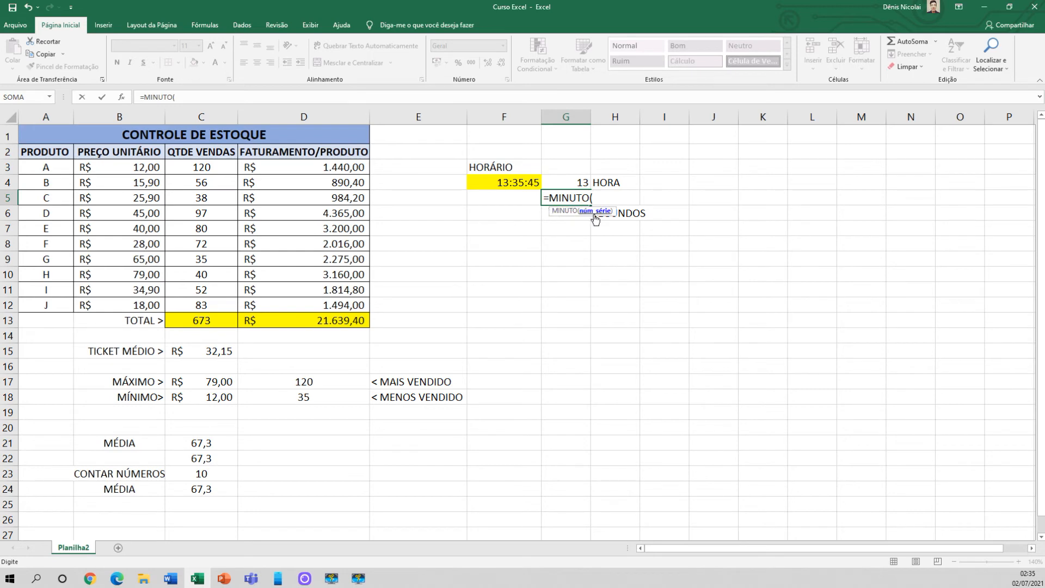
left_click(522, 185)
type(")")
key("Return")
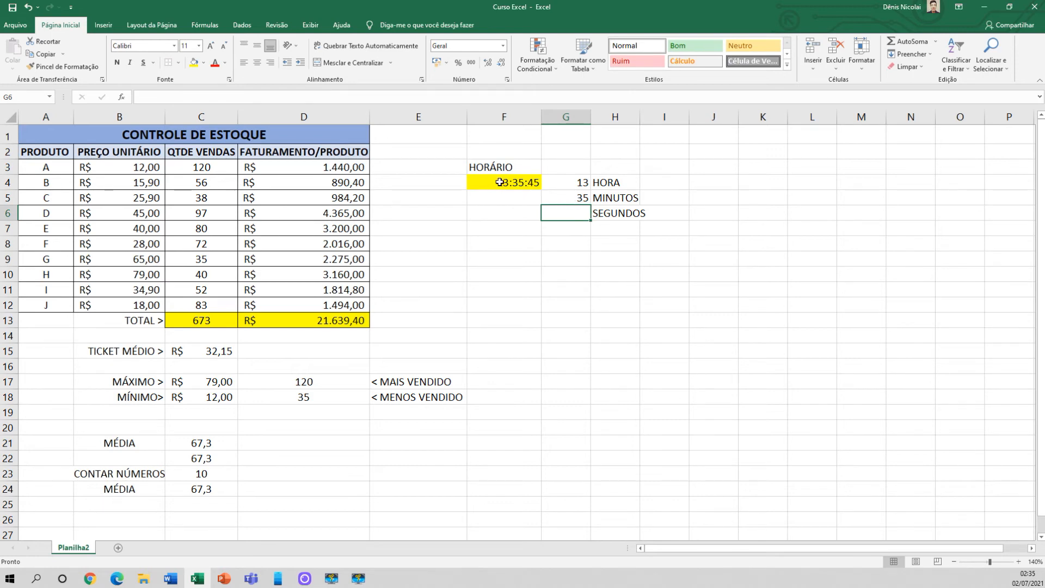
- Extract the seconds from the time in F4 with the formula =SEGUNDO(F4) in cell G6
left_click(500, 185)
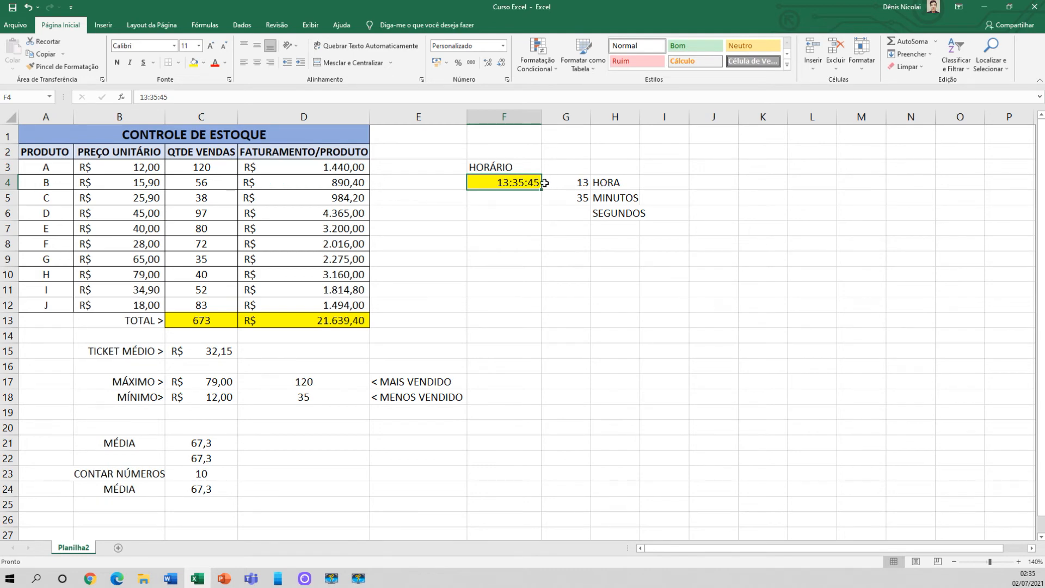
left_click(583, 182)
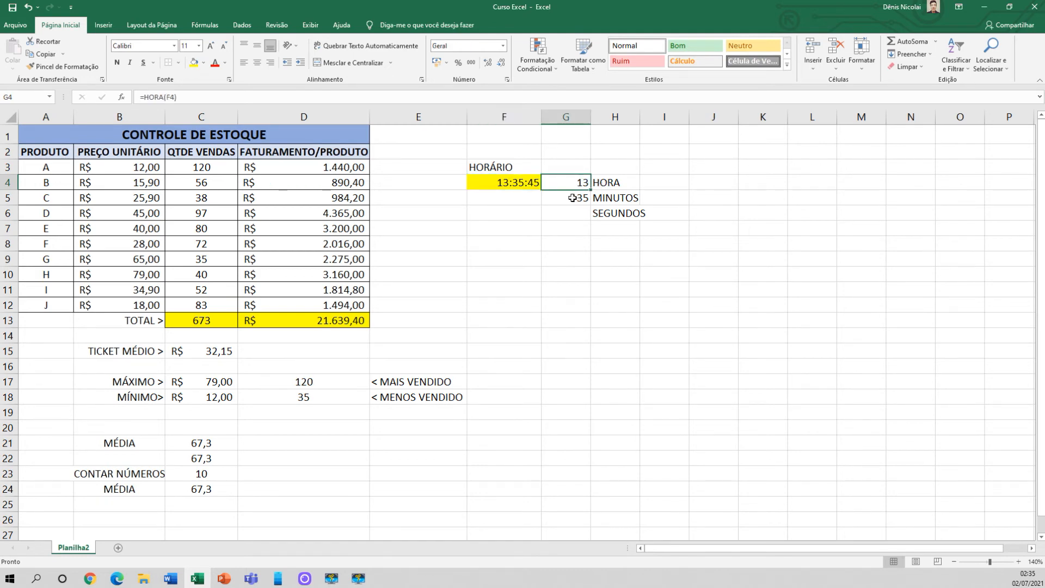
left_click(552, 197)
left_click(509, 183)
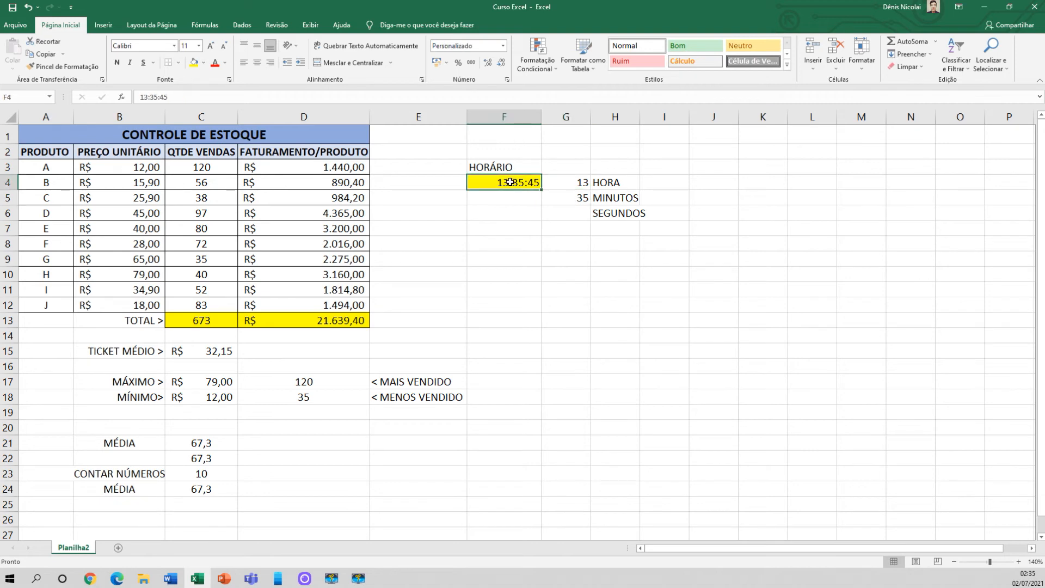
left_click(571, 199)
left_click(574, 215)
type("=SEGUN")
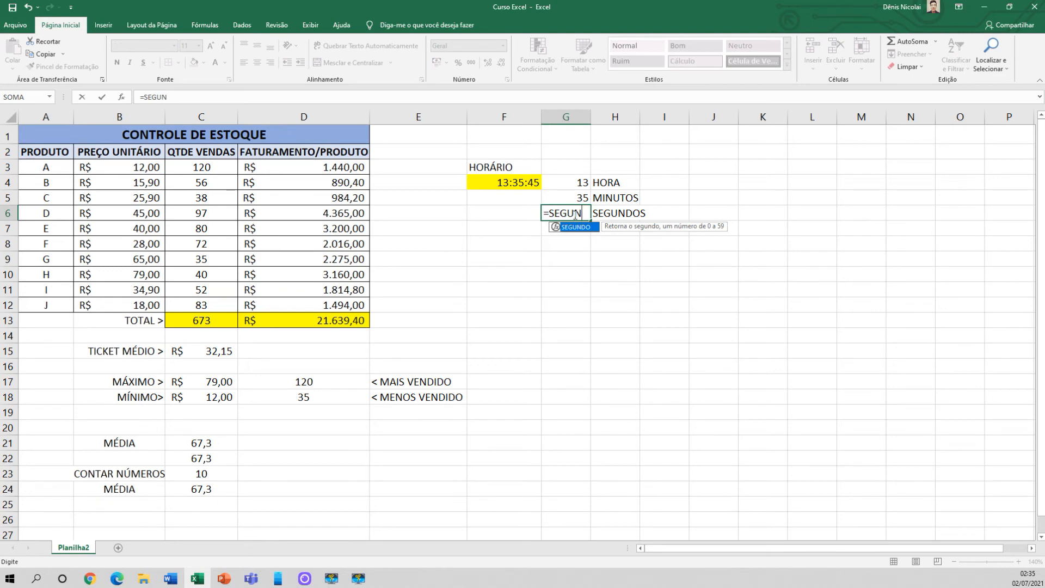
key("Tab")
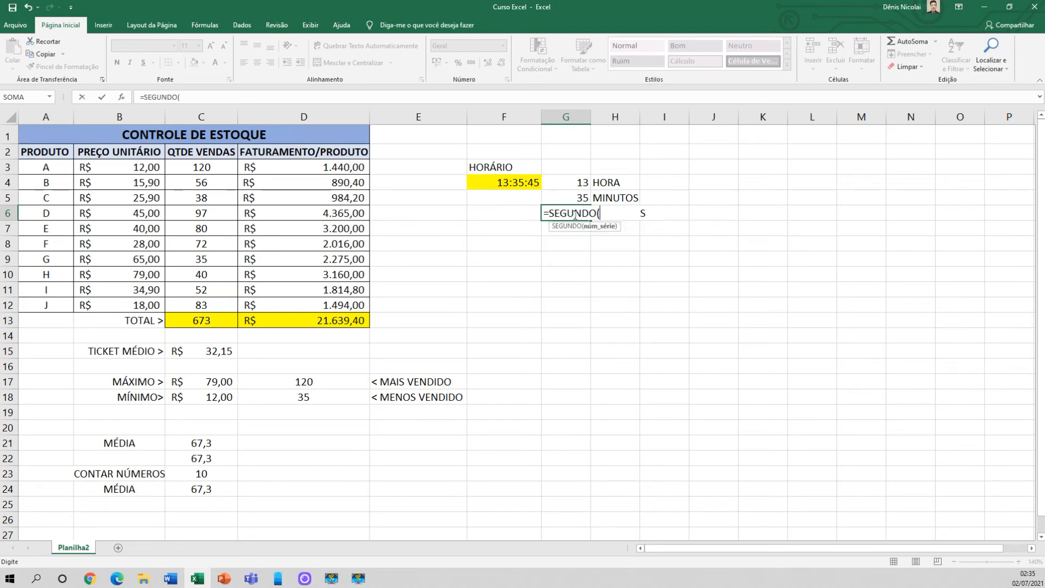
left_click(521, 182)
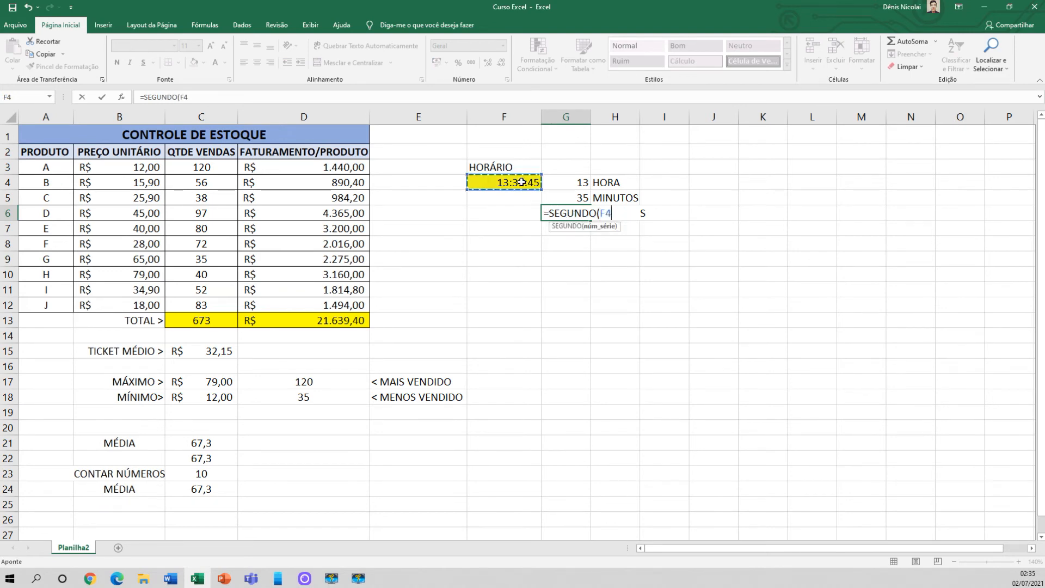
type(")")
key("Return")
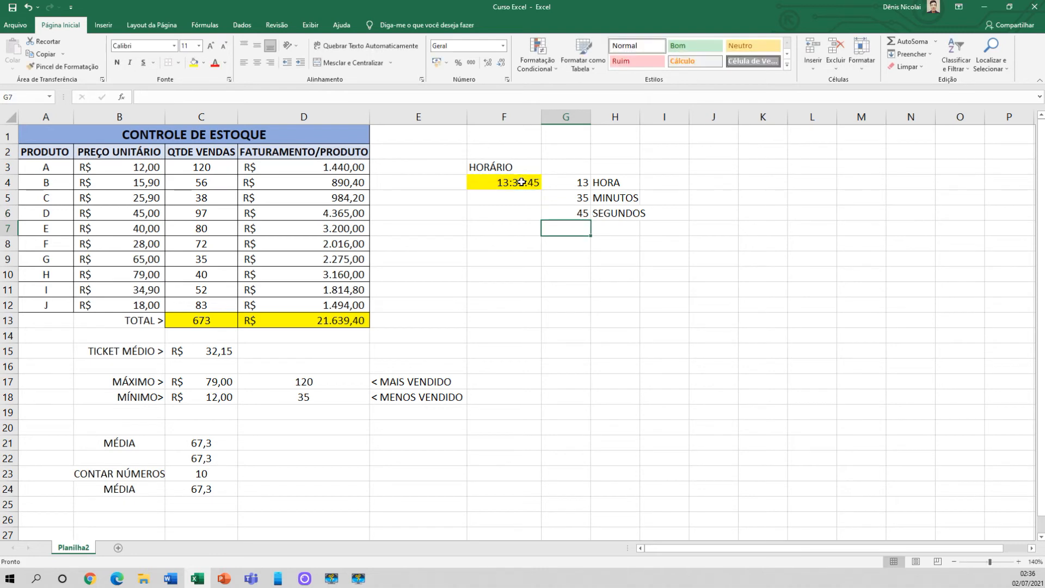
- Change the time in F4 to 14:35:45 and check the hour formula in G4
left_click(563, 209)
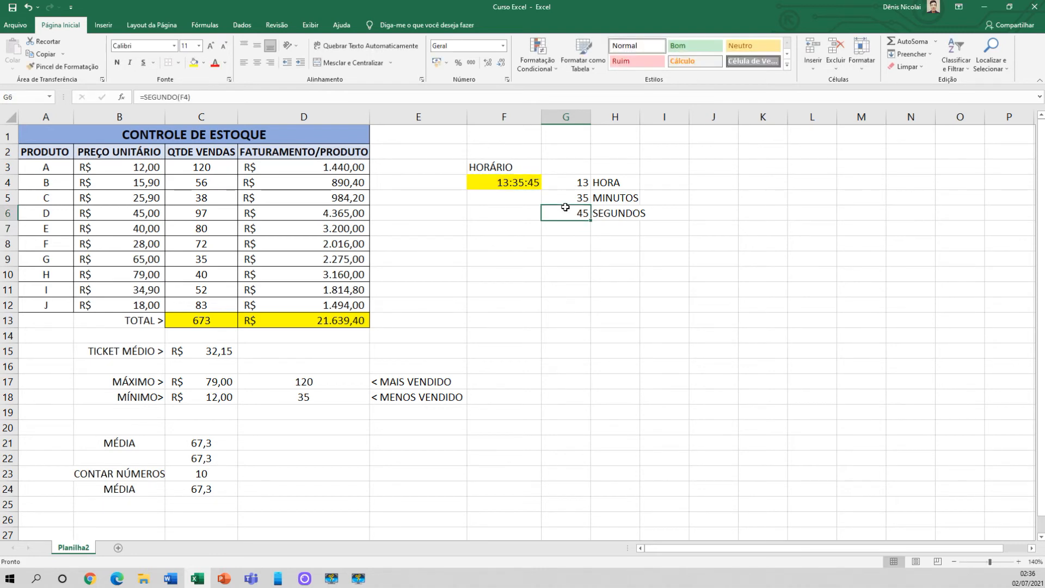
double_click(506, 184)
key("BackSpace")
type("4")
key("Return")
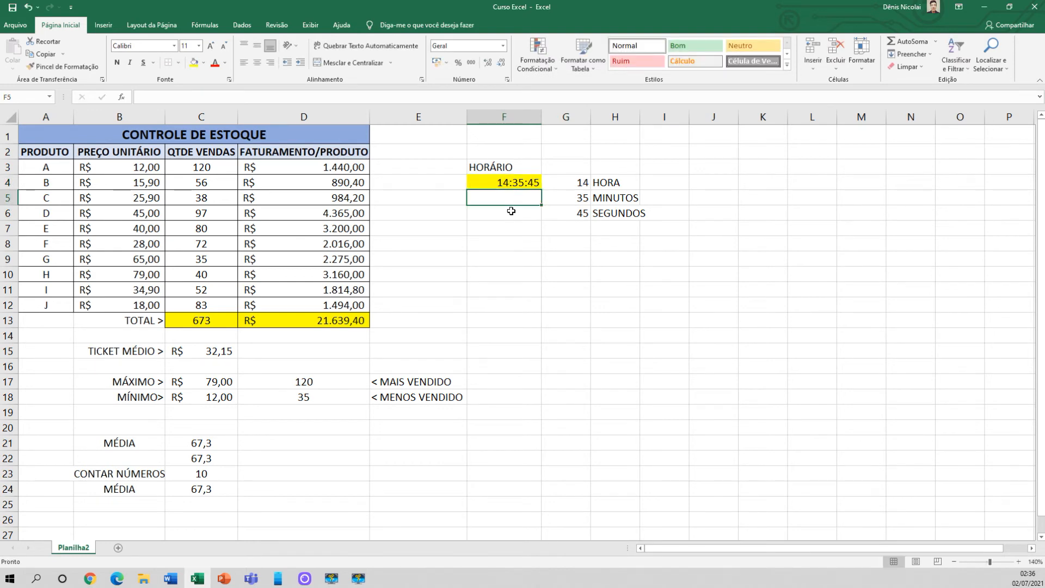
left_click(567, 186)
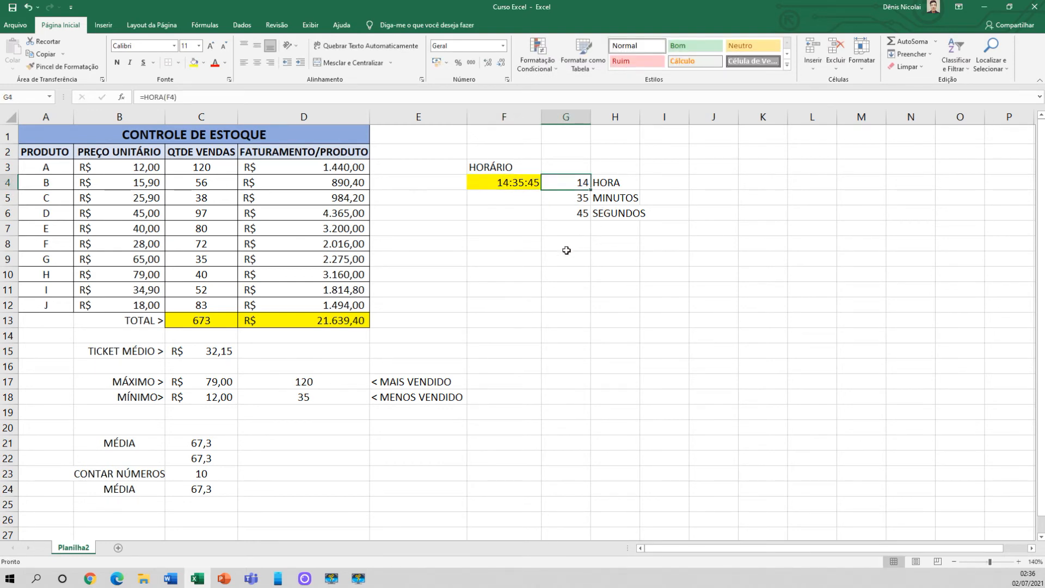
- Enter the heading DATA in F8 and the date 02/07/2021 in F9 with a yellow fill
left_click(504, 240)
type("DATA")
key("Return")
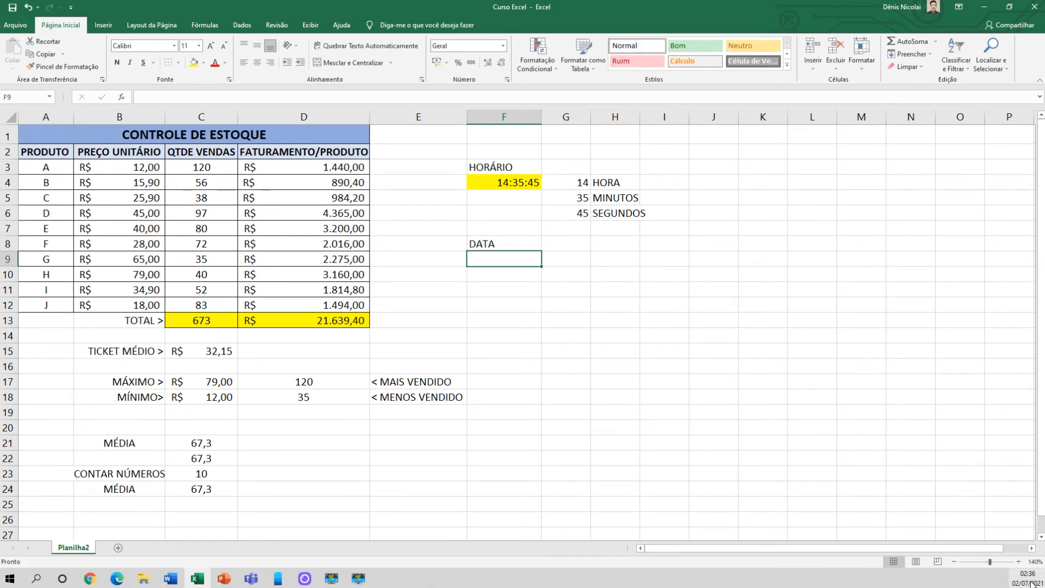
type("02")
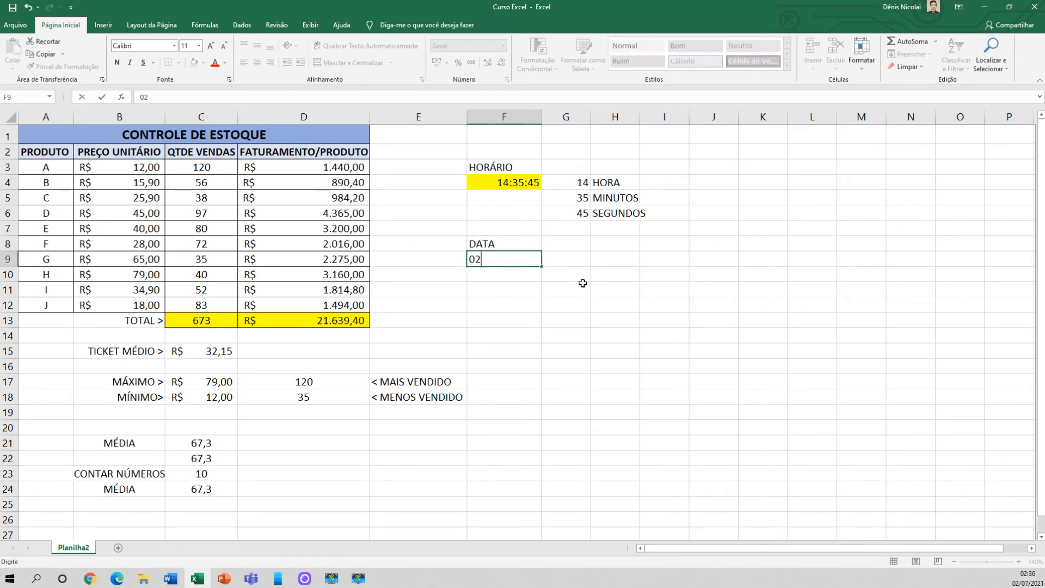
type("/07/2021")
key("Return")
left_click(504, 260)
left_click(194, 63)
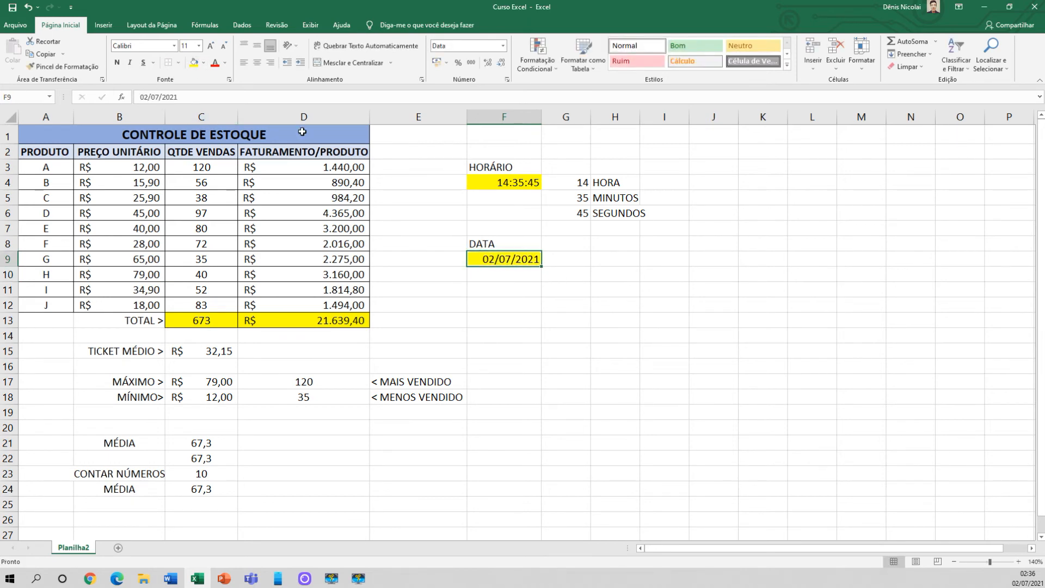
- Enter the labels DIA, MÊS and ANO down cells H9 to H11
left_click(613, 261)
type("DIA")
key("Return")
type("MÊS AN")
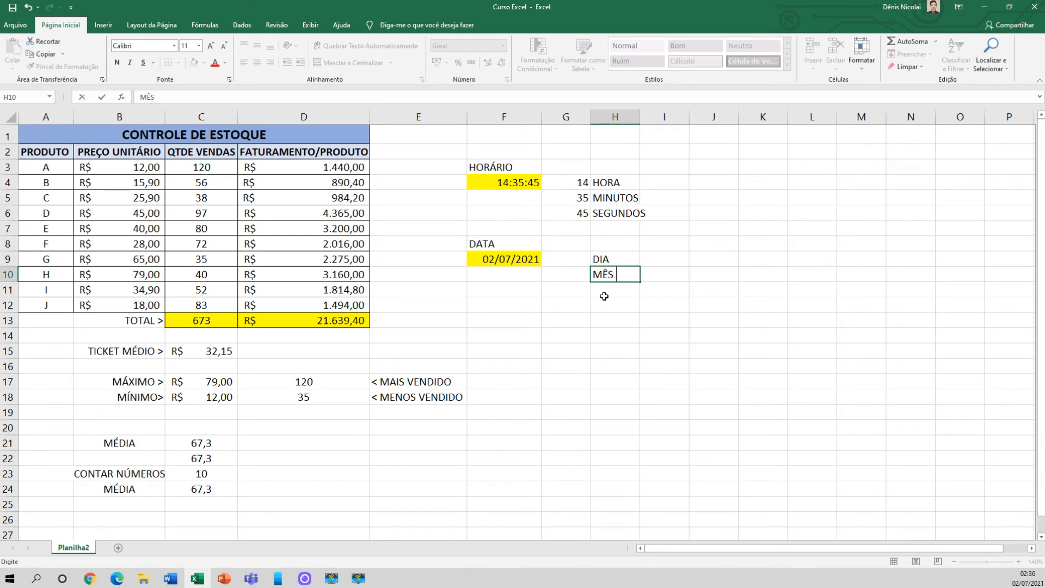
key("BackSpace")
key("BackSpace")
key("BackSpace")
key("Return")
type("ANO")
key("Return")
- Extract the day from the date in F9 with the formula =DIA(F9) in cell G9
left_click(571, 256)
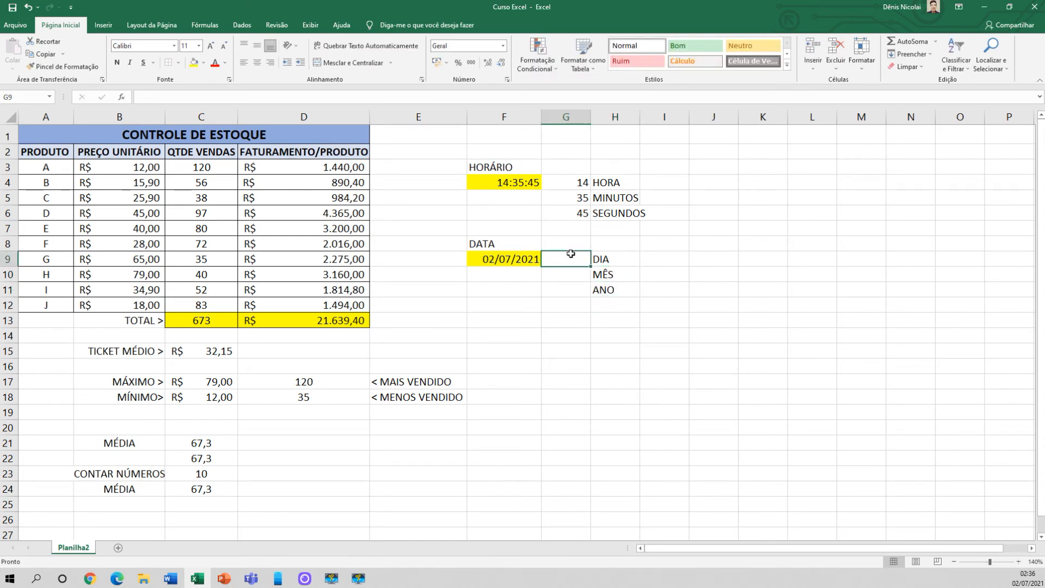
type("=DIA")
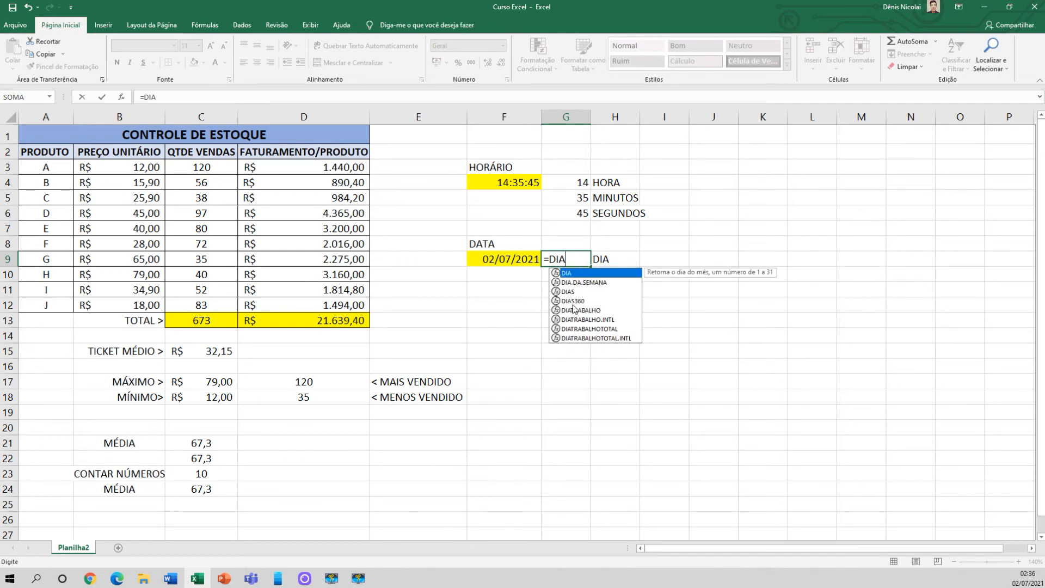
double_click(568, 274)
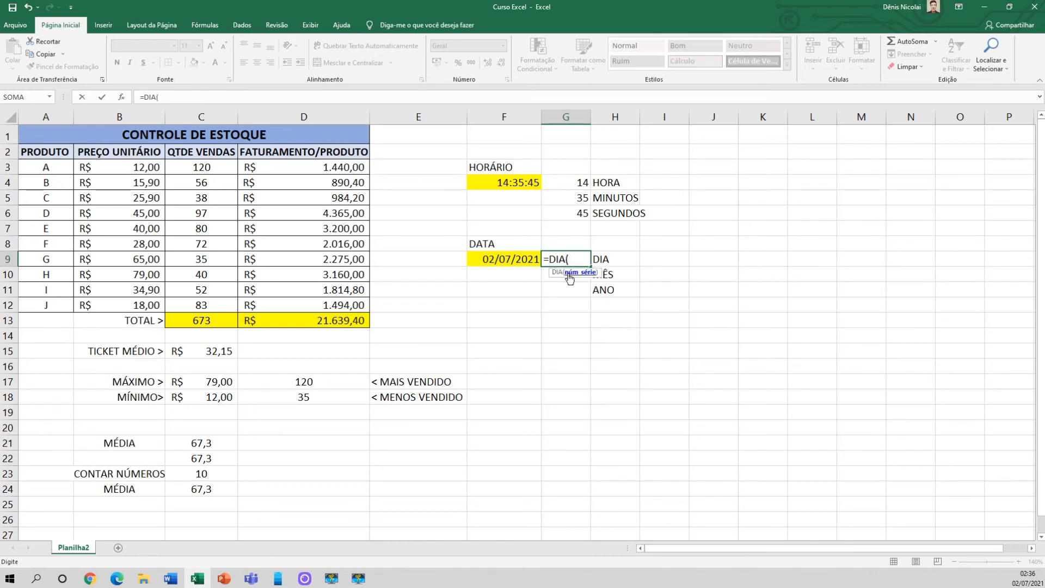
left_click(502, 258)
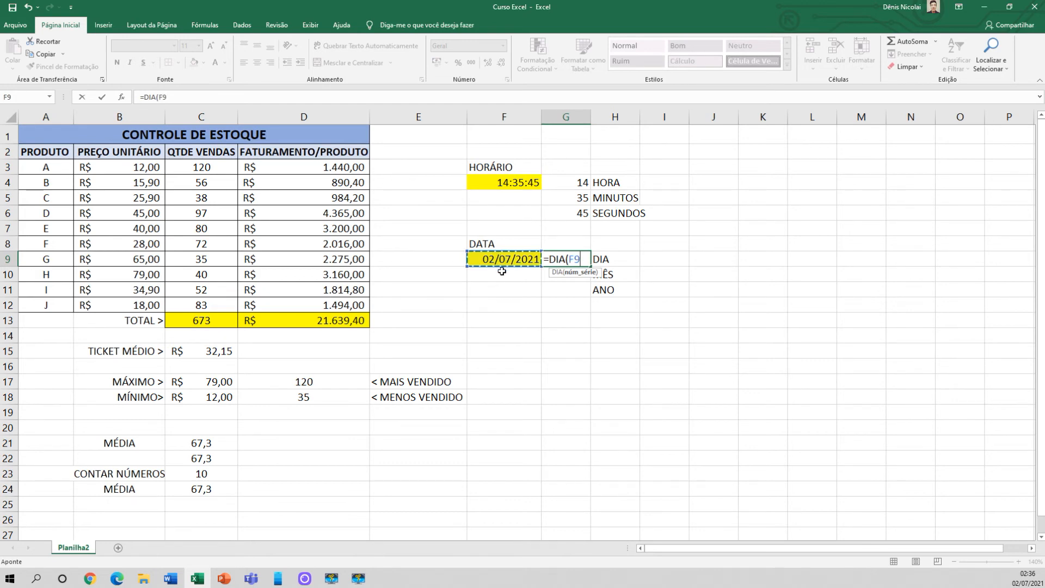
type(")")
key("Return")
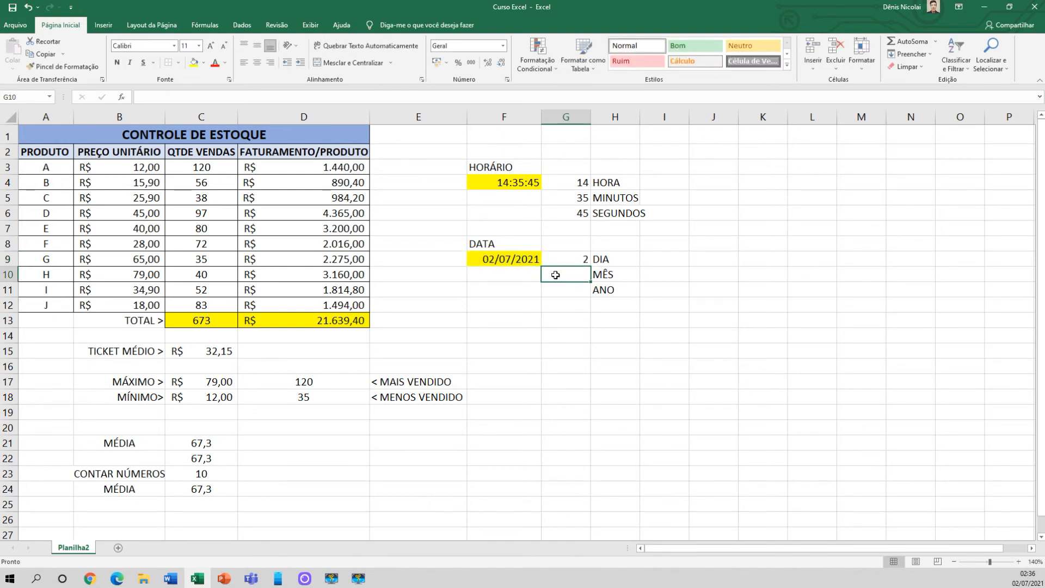
- Extract the month from the date in F9 with the formula =MÊS(F9) in cell G10
type("=MÊ")
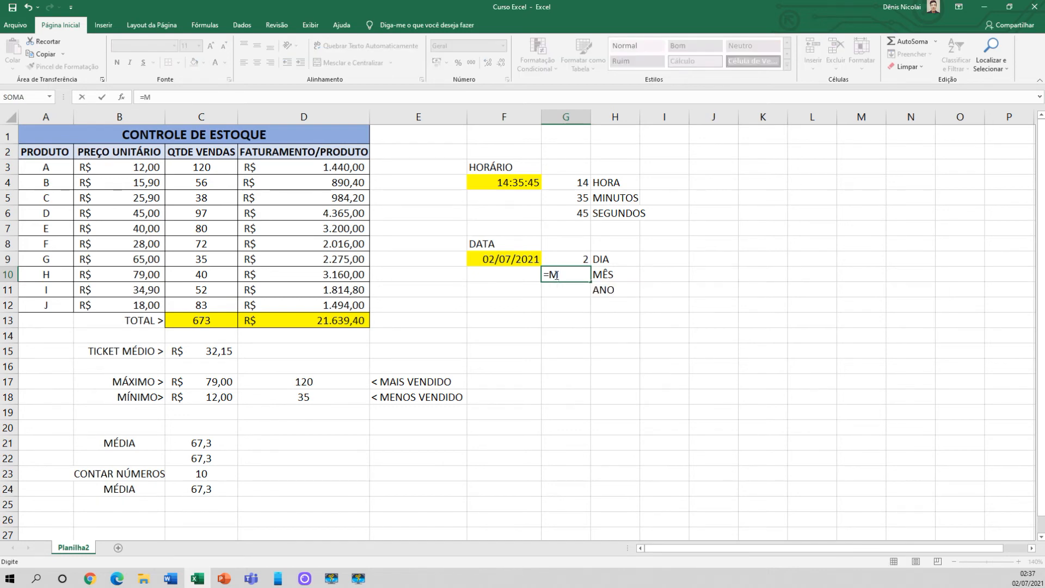
key("BackSpace")
type("E")
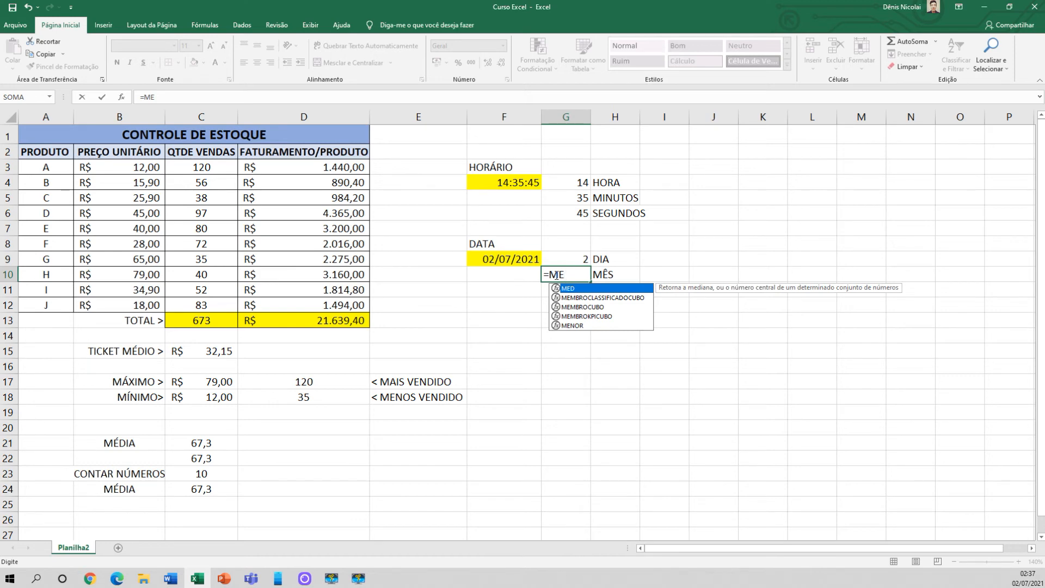
key("BackSpace")
type("ÊS")
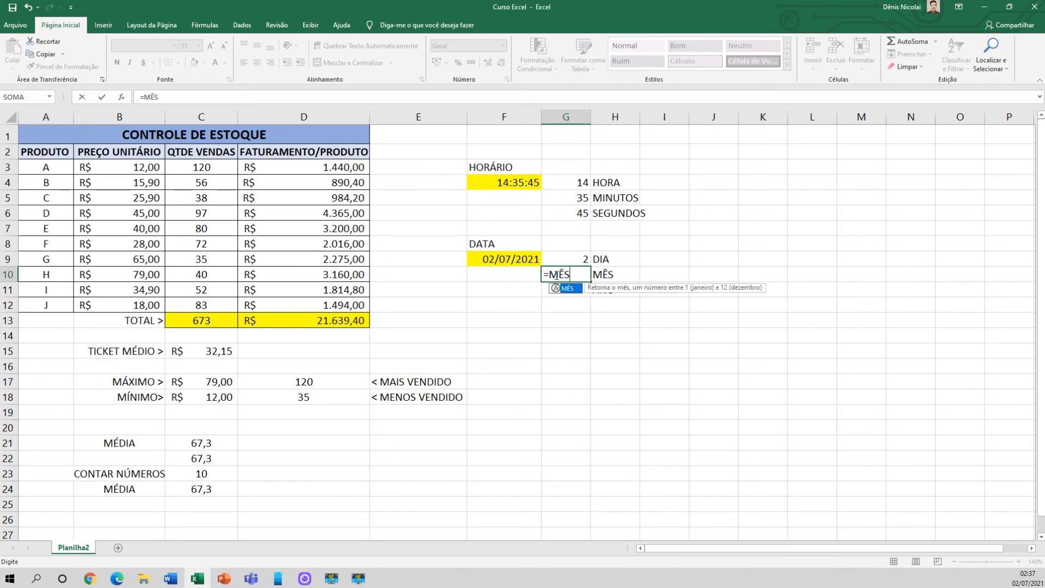
type("(")
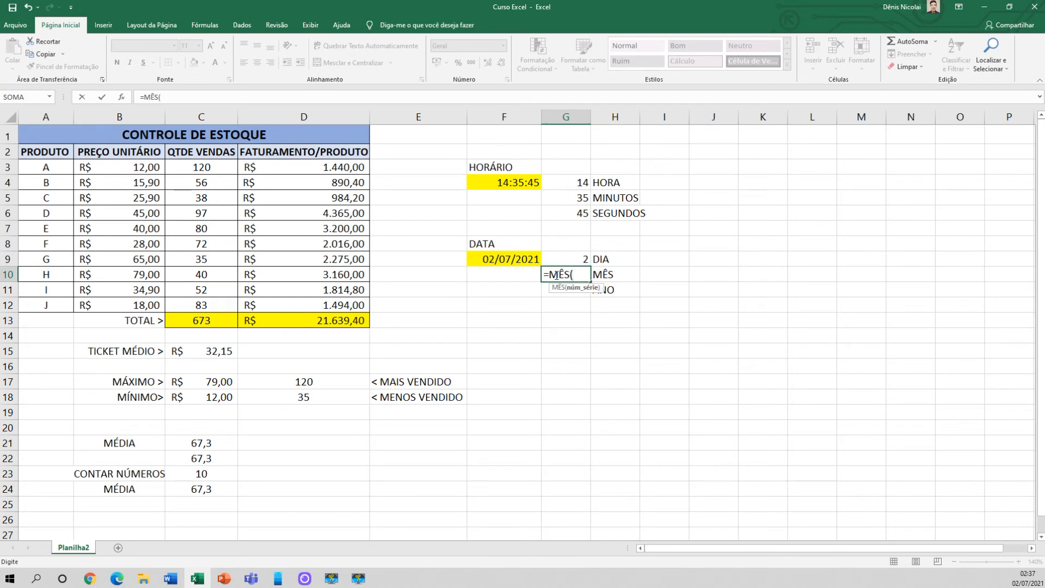
left_click(508, 260)
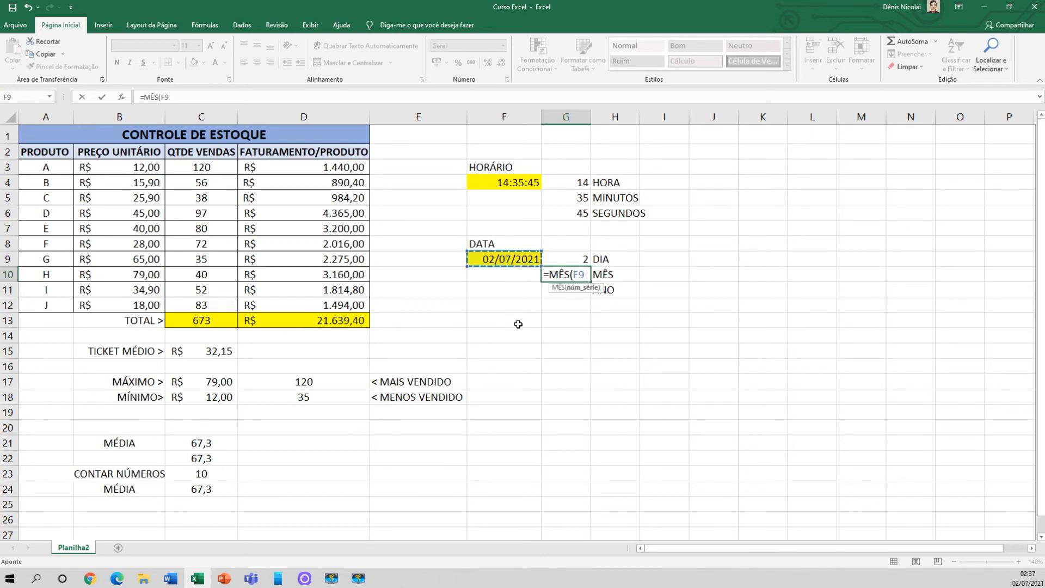
type(")")
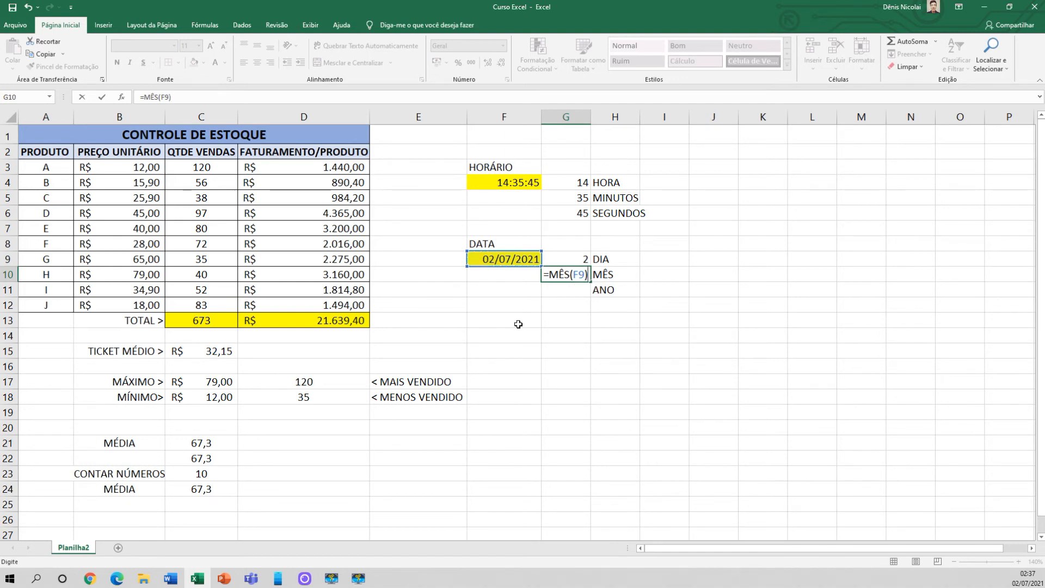
key("Return")
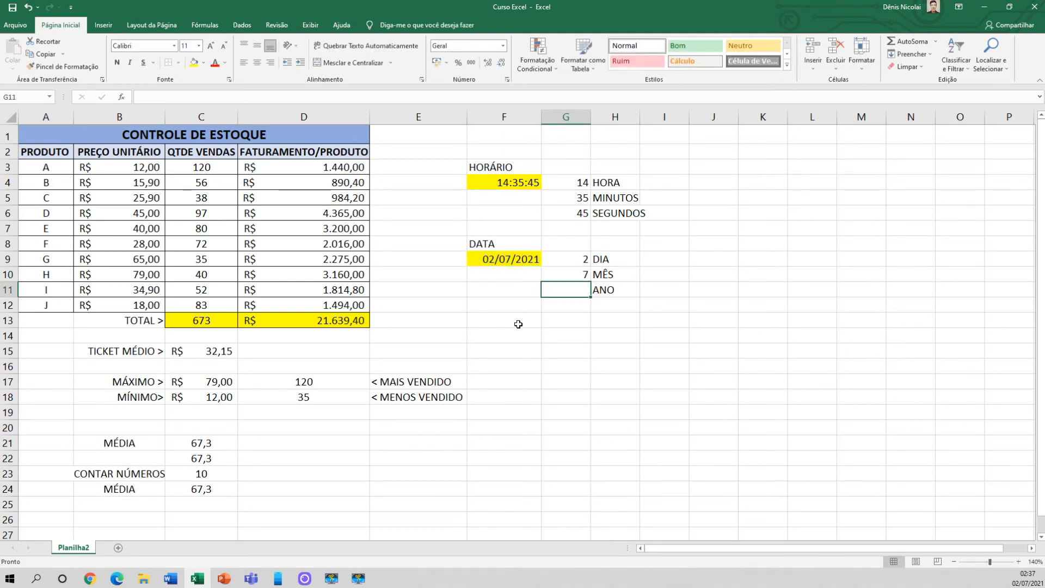
- Extract the year from the date in F9 with the formula =ANO(F9) in cell G11
type("=")
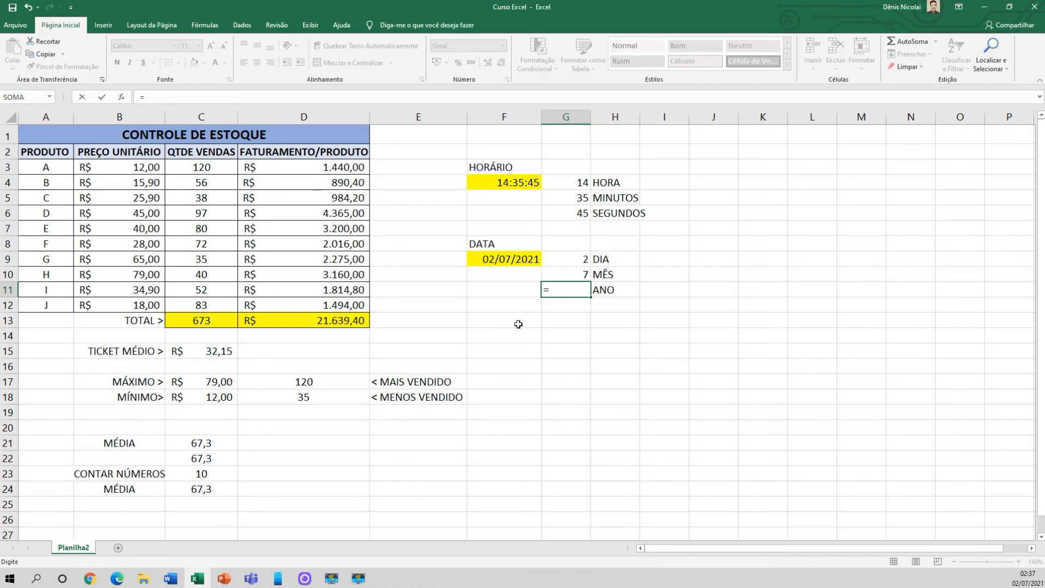
type("ANO(")
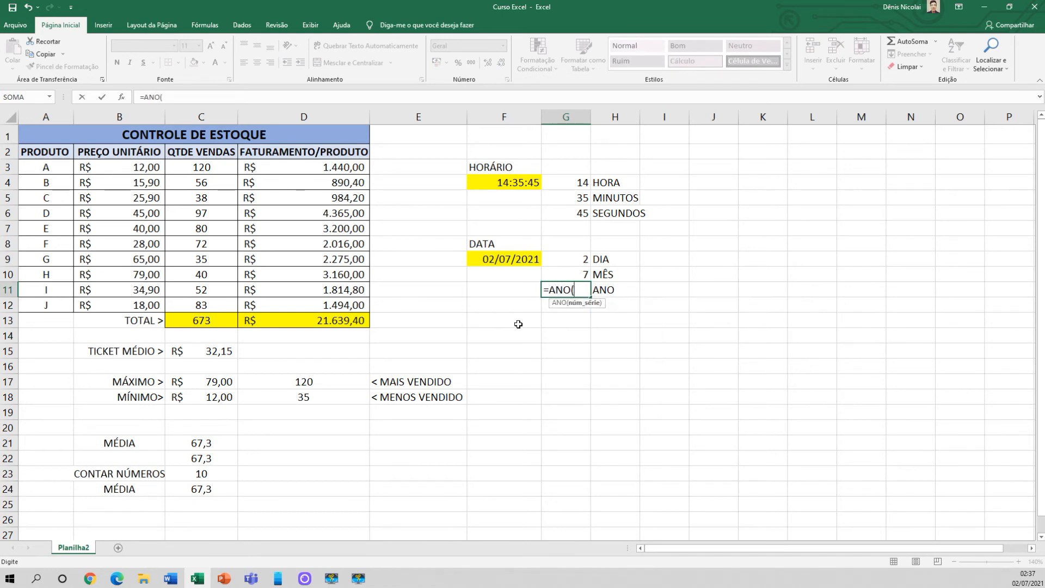
left_click(511, 261)
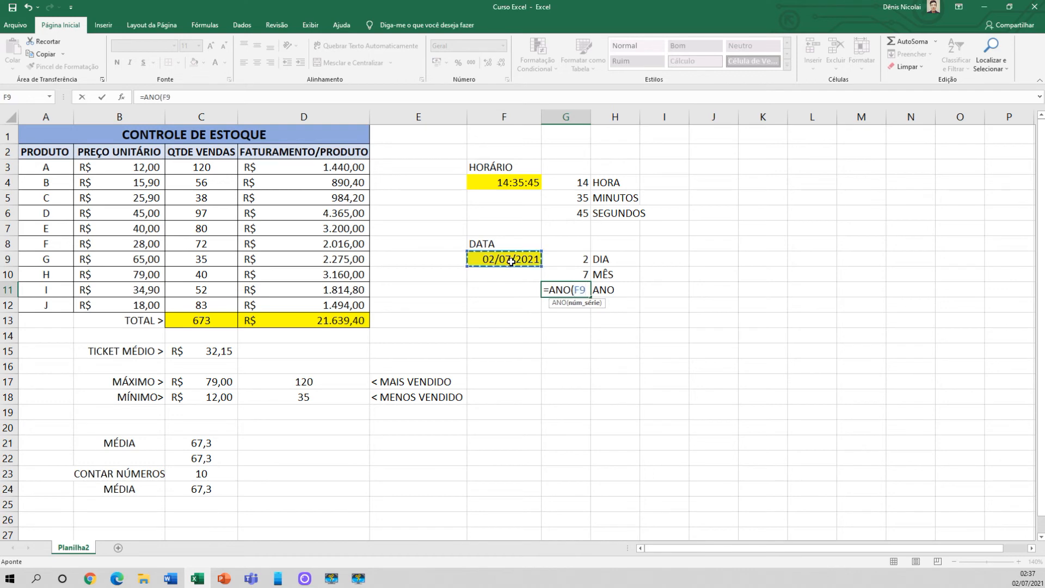
type(")")
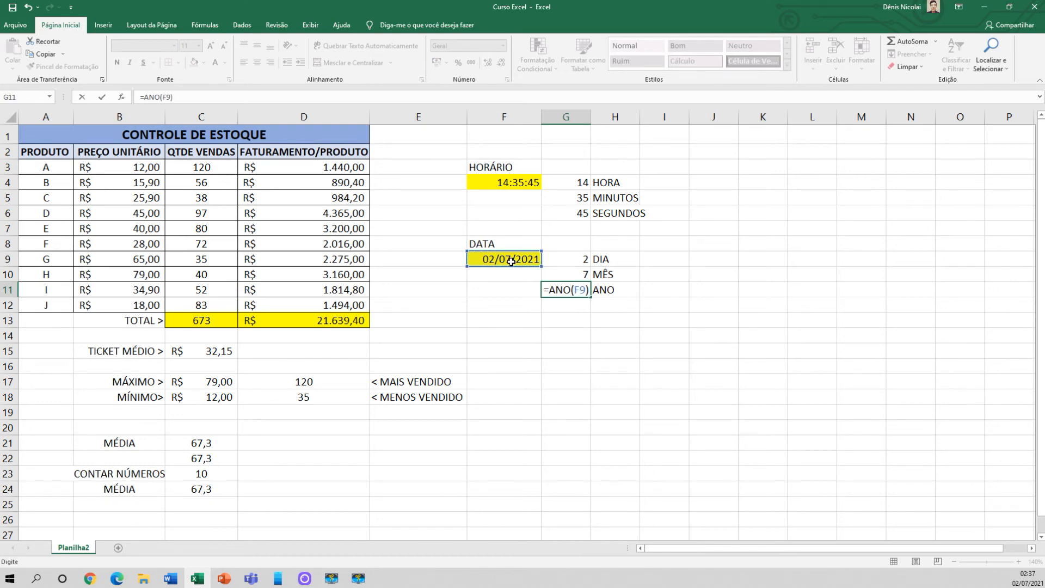
key("Return")
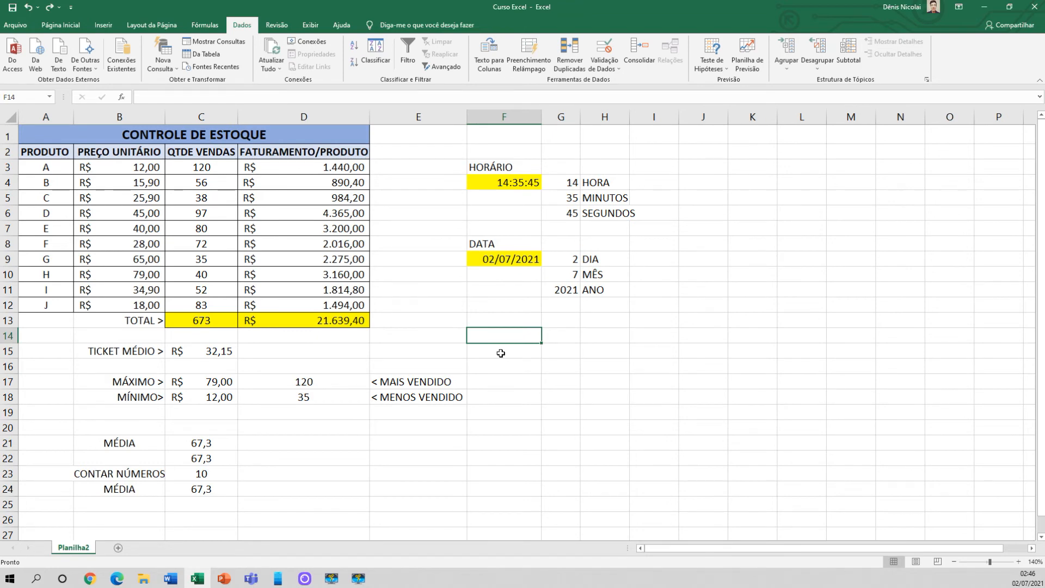
- Enter the labels MAIOR and MENOR in cells H14 and H15
left_click(142, 382)
left_click(140, 396)
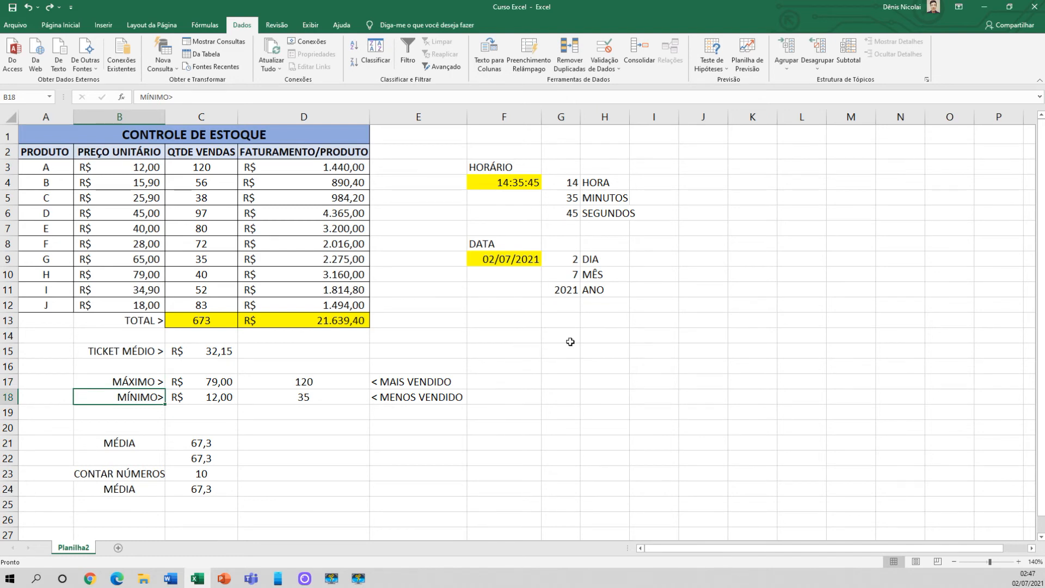
left_click(602, 339)
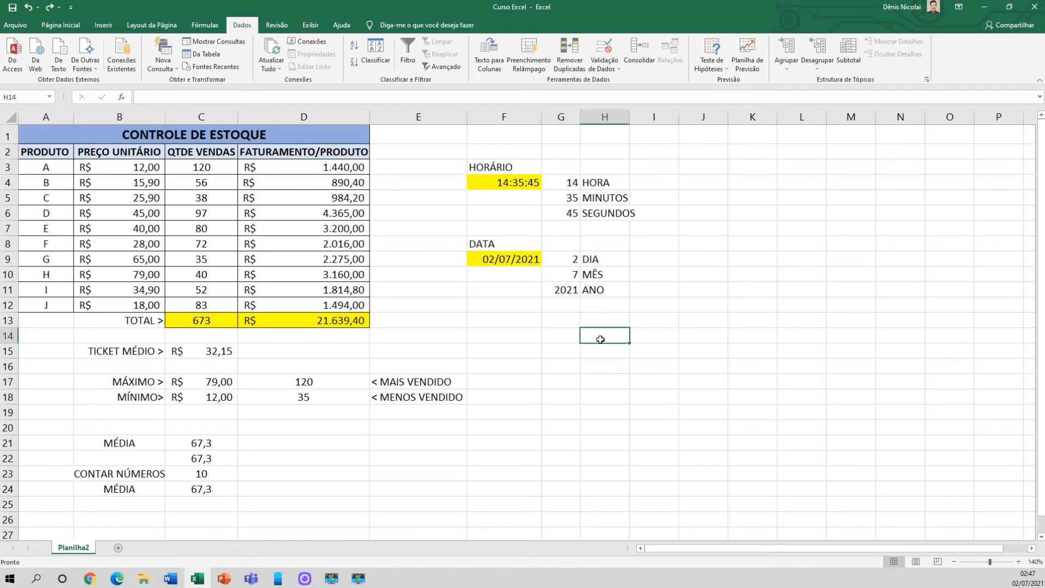
type("MAIOR")
key("Return")
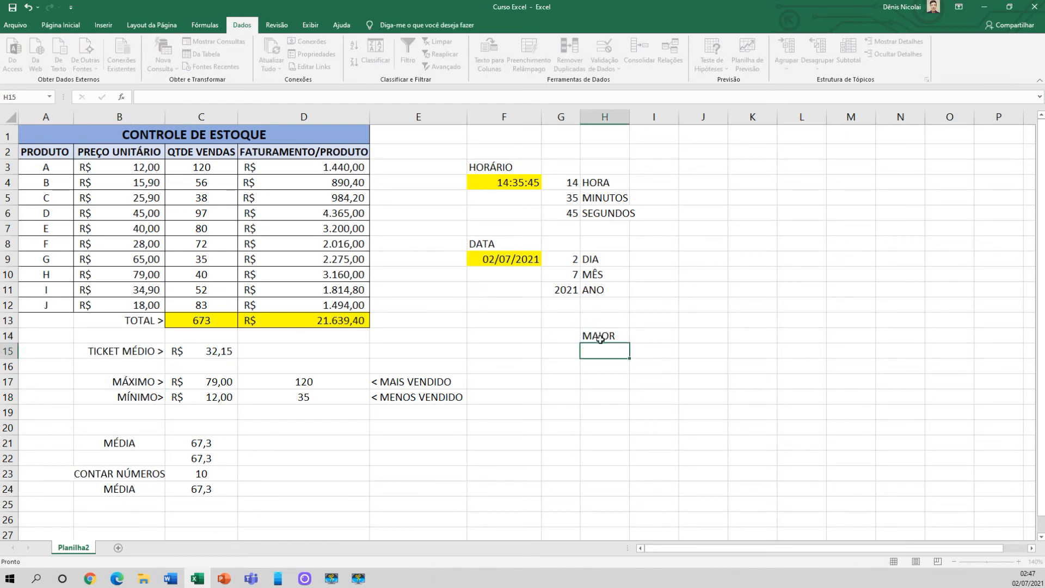
type("MENOR")
key("Return")
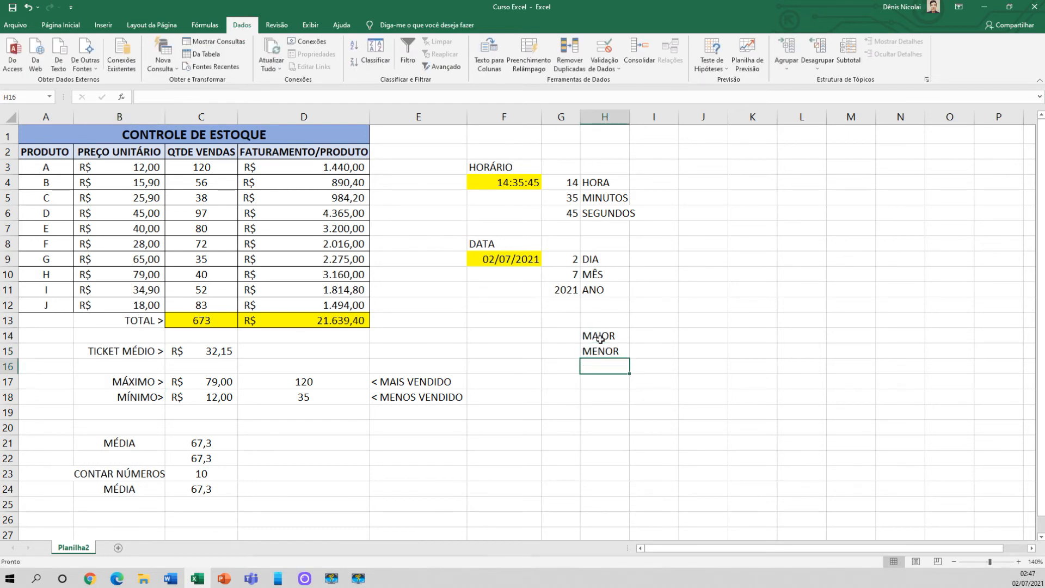
- Find the largest value in the FATURAMENTO/PRODUTO column with the formula =MAIOR(D3:D12;1) in cell G14
left_click(569, 340)
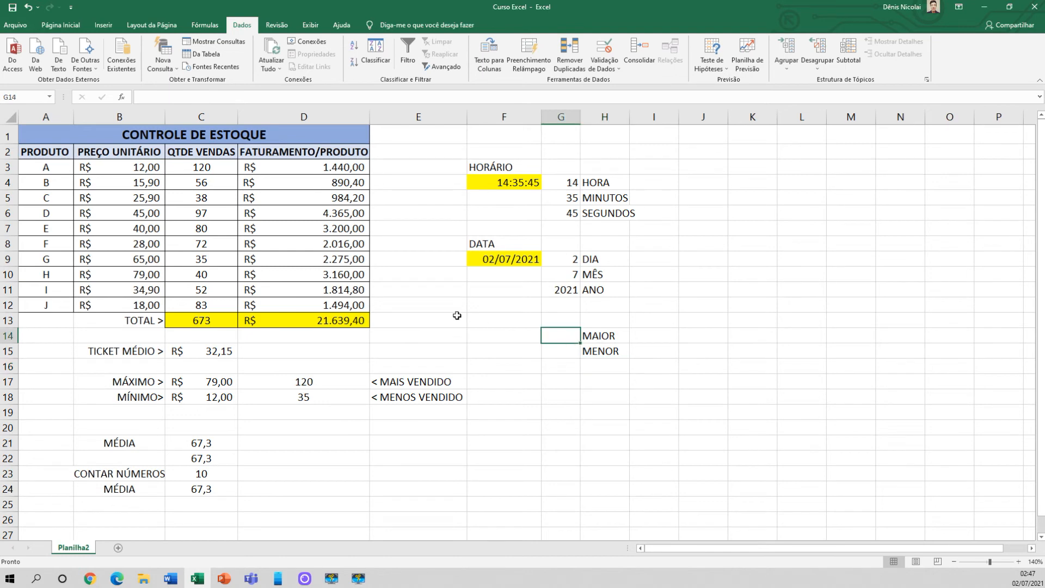
left_click(315, 167)
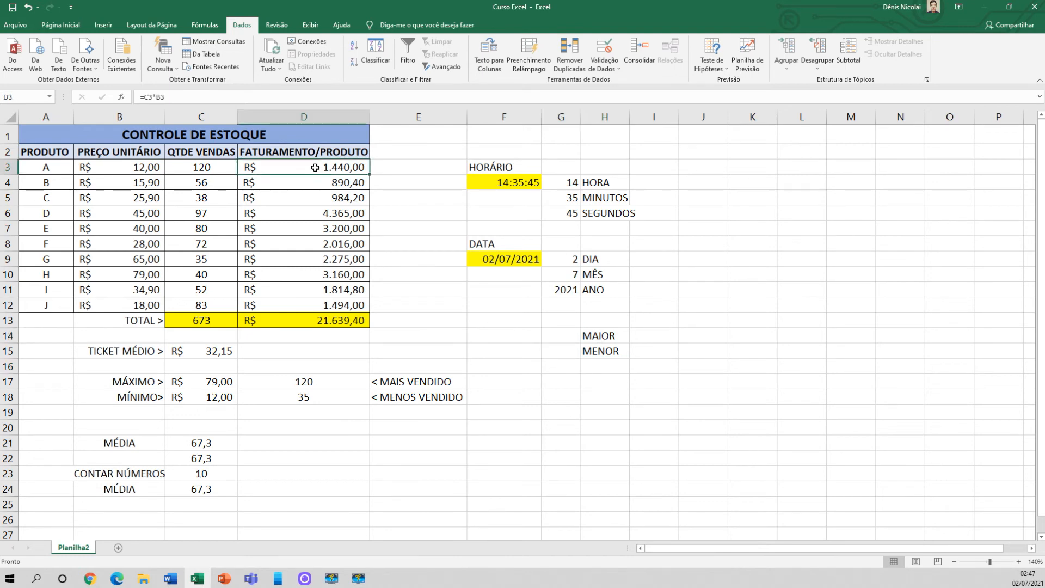
left_click(562, 335)
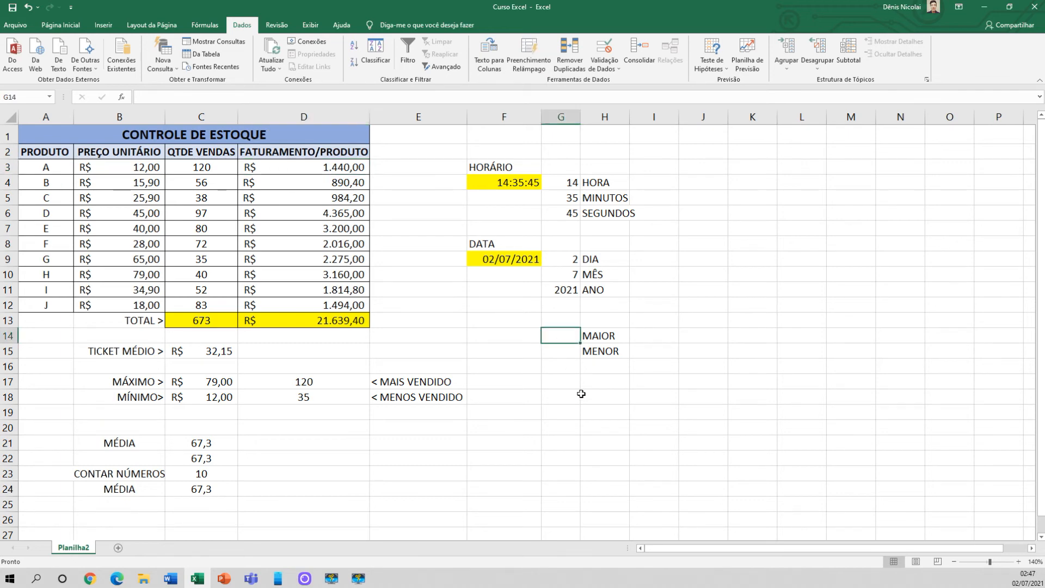
type("=MAI")
type("O")
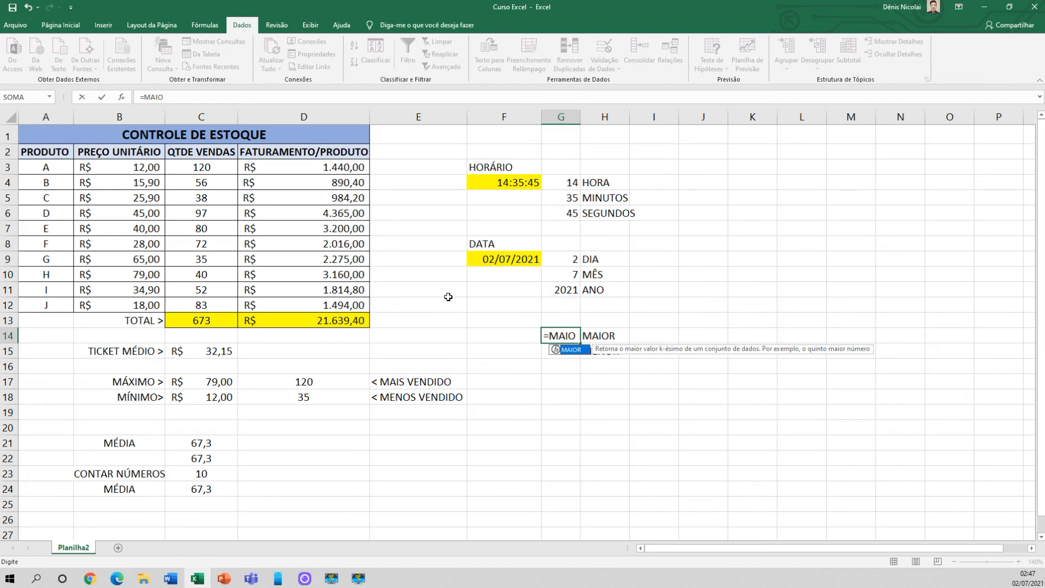
type("R(")
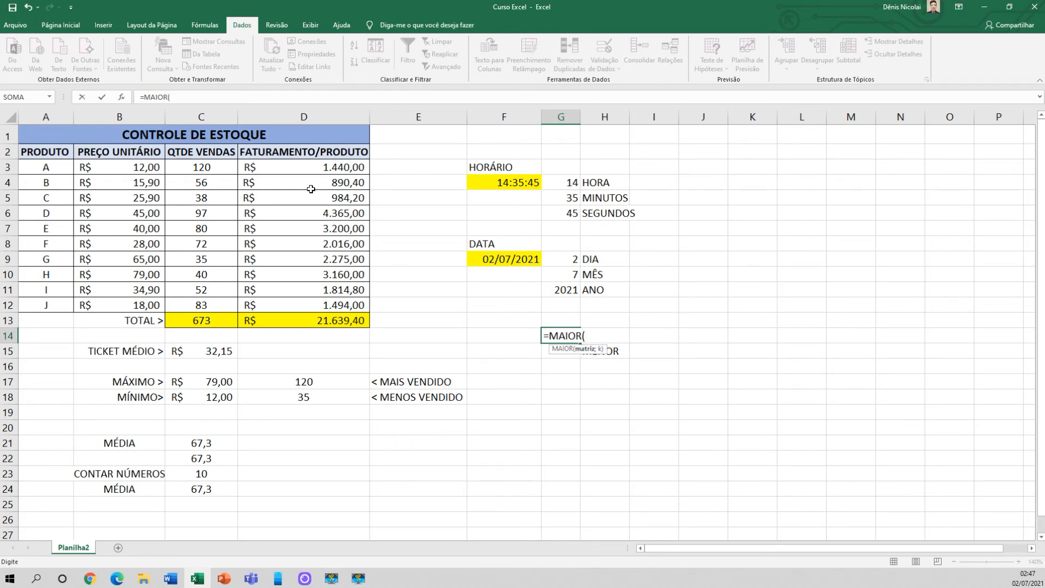
left_click(301, 170)
left_click_drag(301, 169, 313, 303)
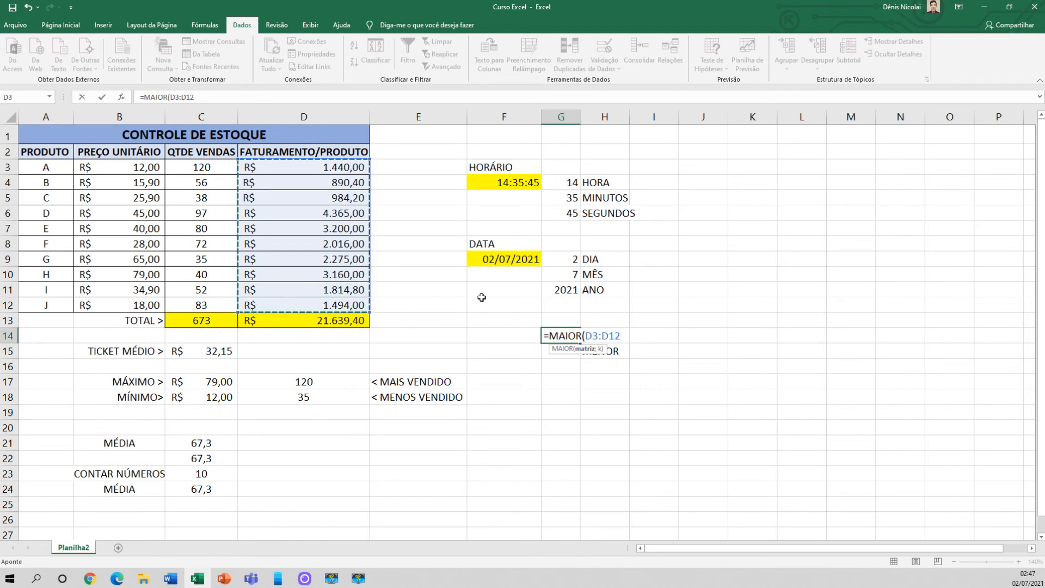
type(";")
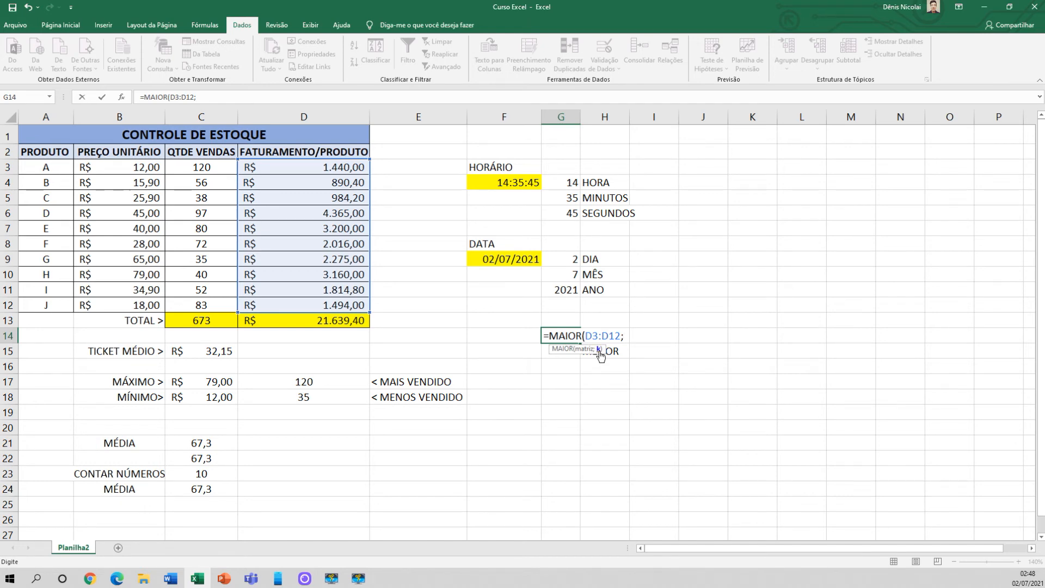
type("1)")
key("Return")
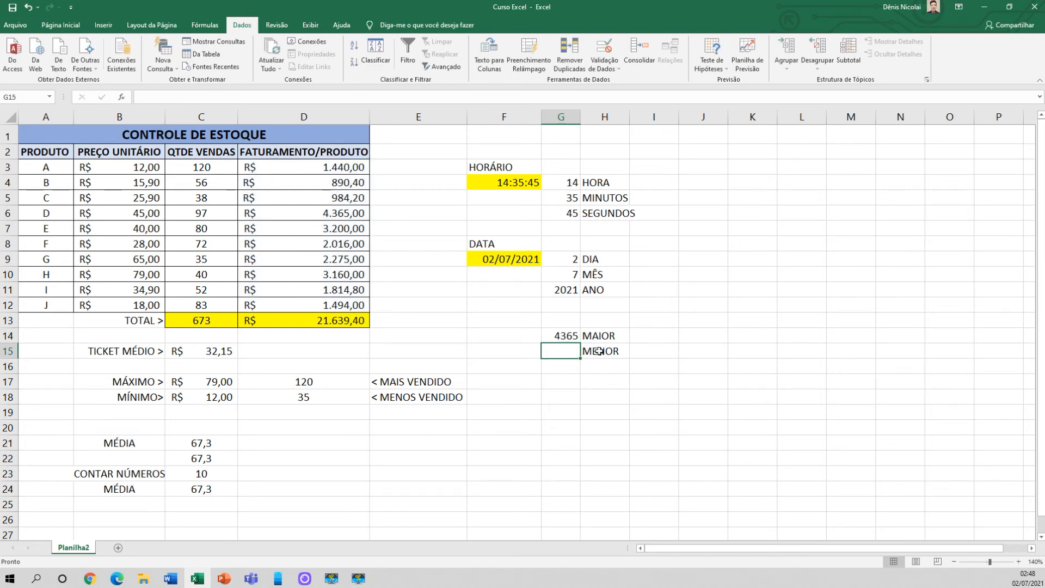
left_click(566, 337)
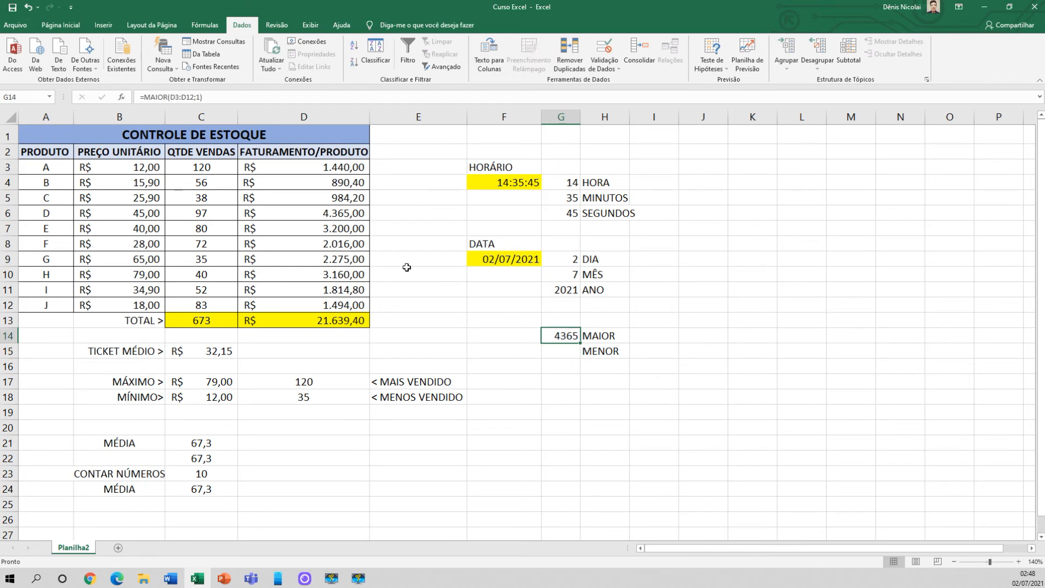
left_click(329, 215)
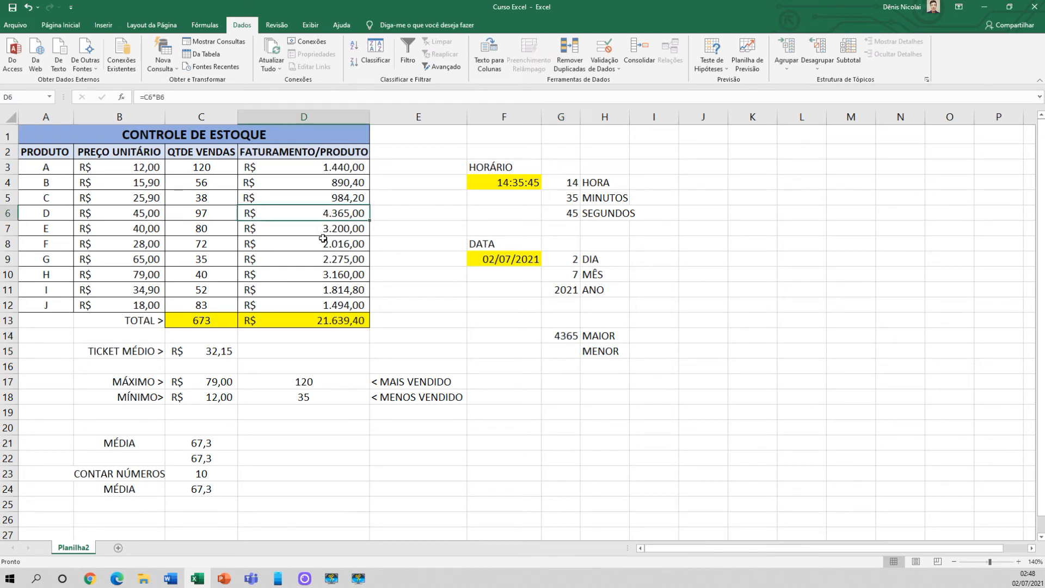
- Change the rank argument of the MAIOR formula in G14 to 2 for the second-largest value
double_click(555, 336)
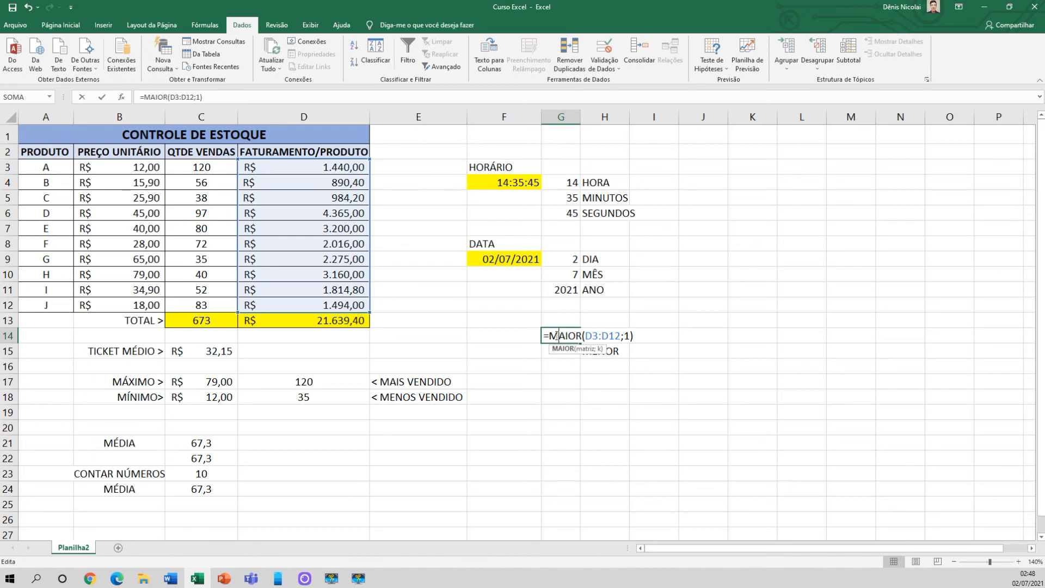
left_click(625, 336)
key("Delete")
type("2")
key("Return")
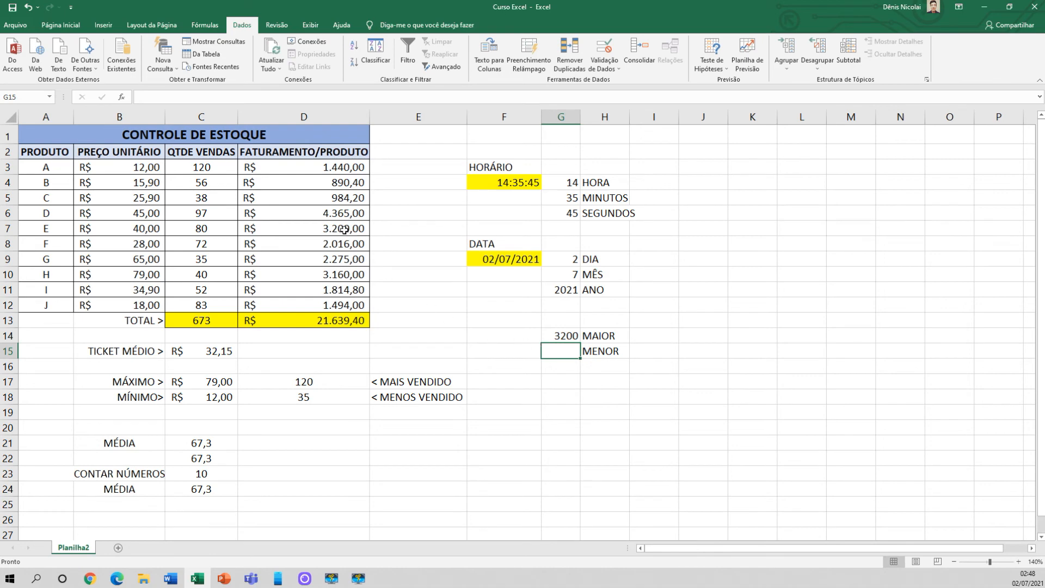
- Set the rank argument of the MAIOR formula in G14 to 3 and compare the result with the FATURAMENTO/PRODUTO column
double_click(566, 336)
left_click(628, 336)
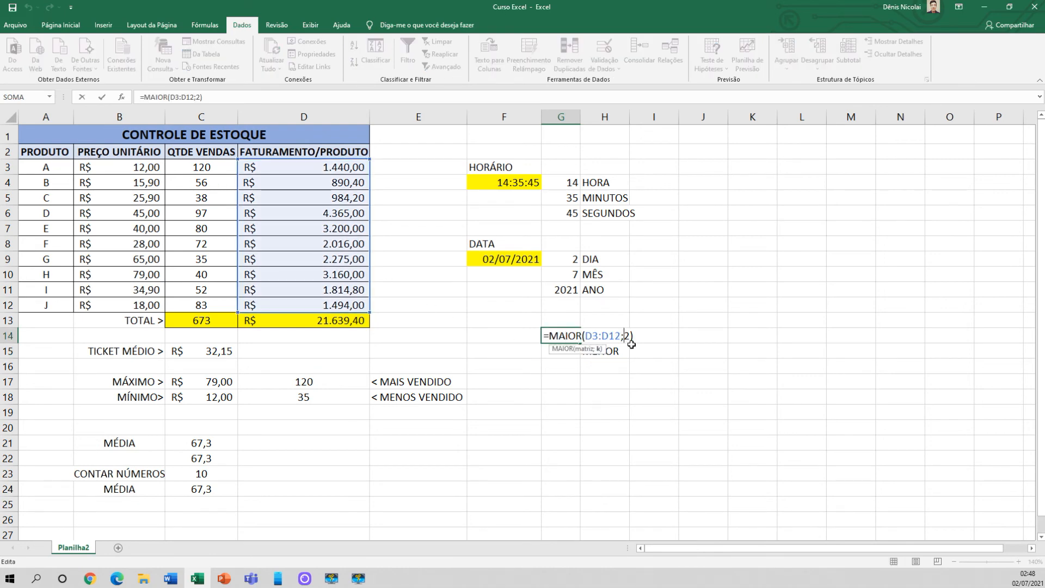
key("BackSpace")
type("3")
key("Return")
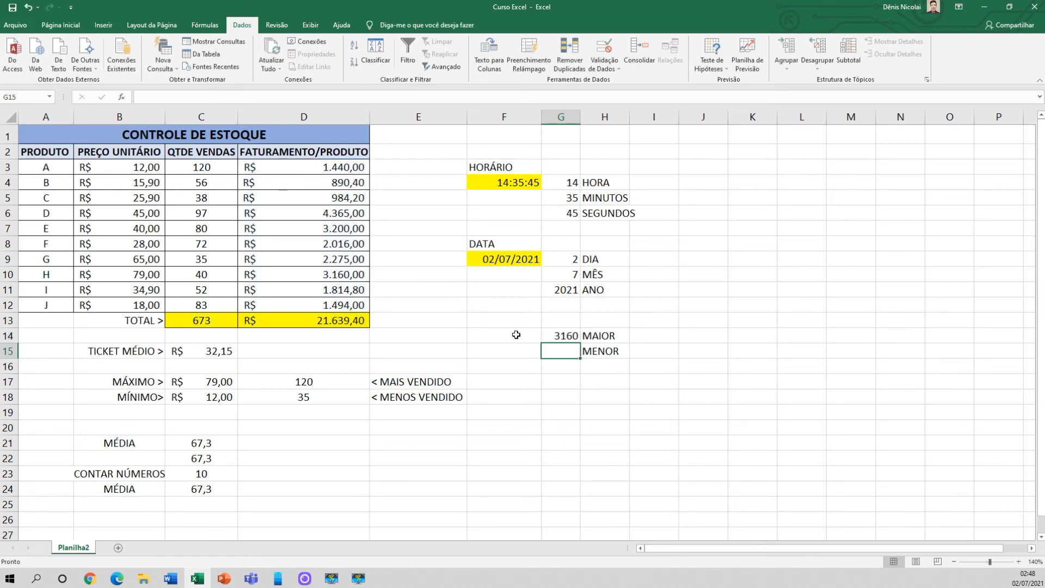
left_click(342, 277)
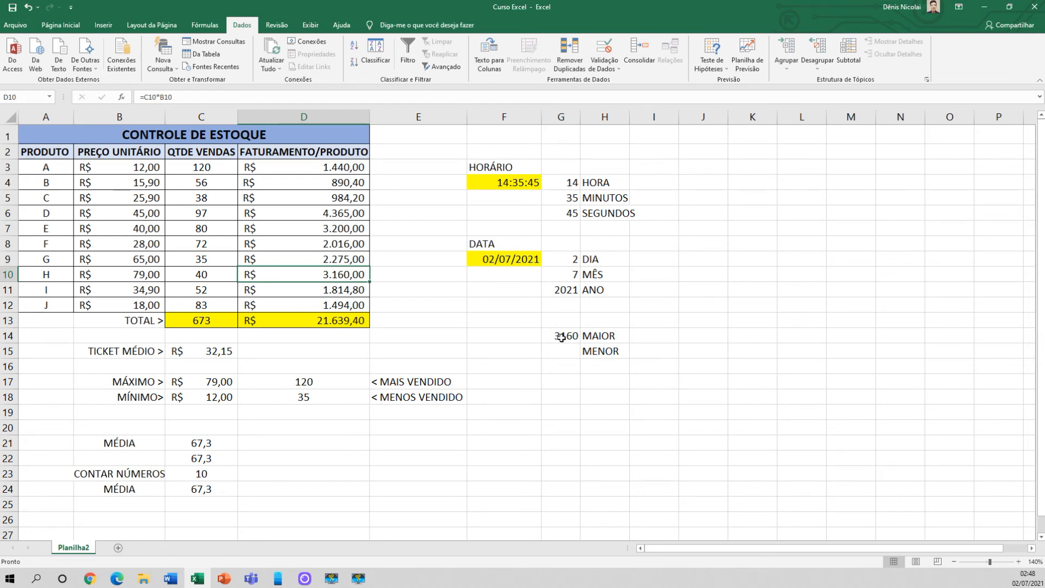
left_click(620, 336)
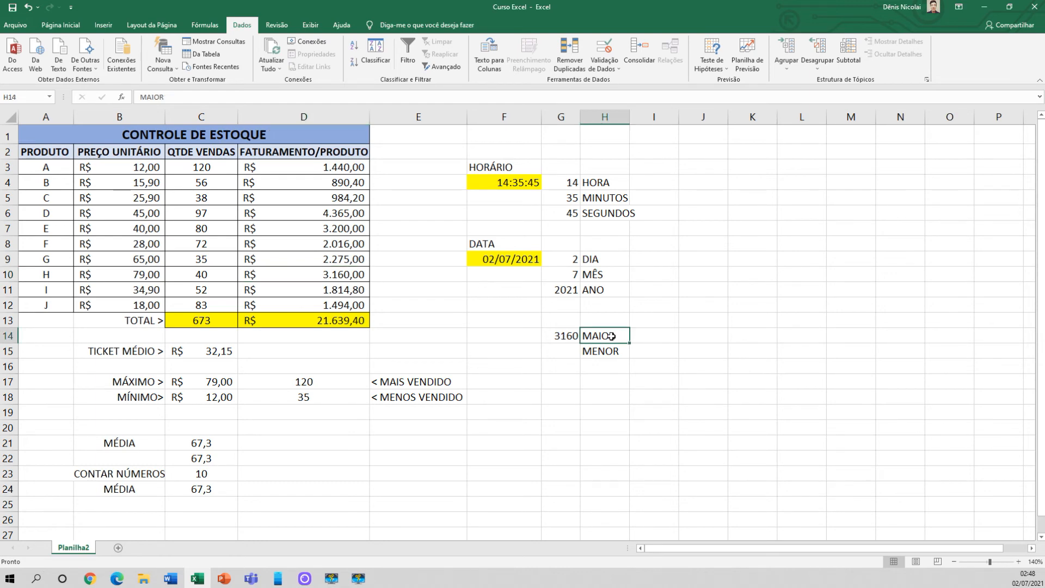
left_click(555, 336)
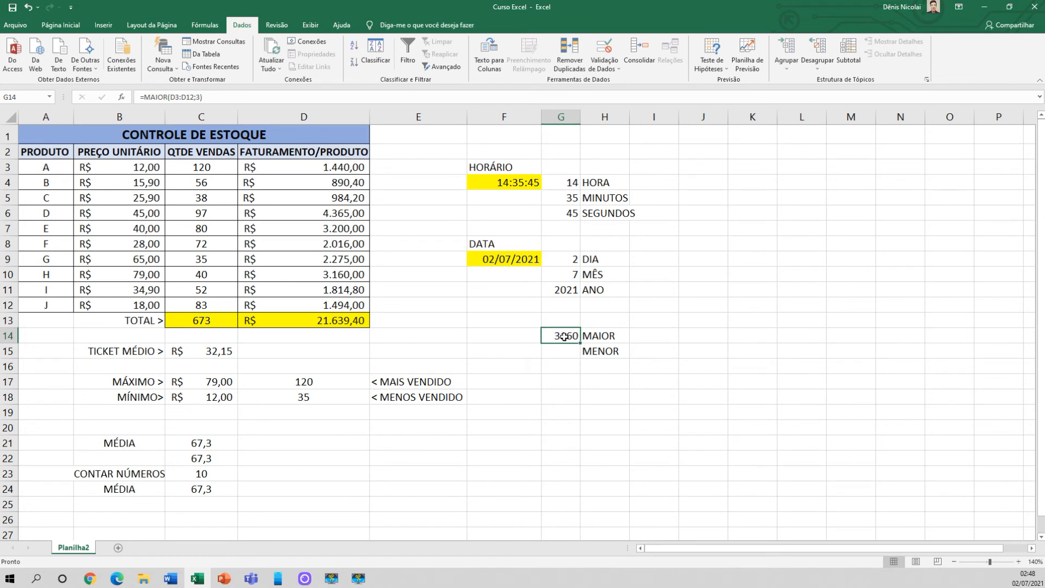
left_click(586, 335)
left_click(576, 341)
- Find the smallest value in the FATURAMENTO/PRODUTO column with the formula =MENOR(D3:D12;1) in cell G15
left_click(567, 353)
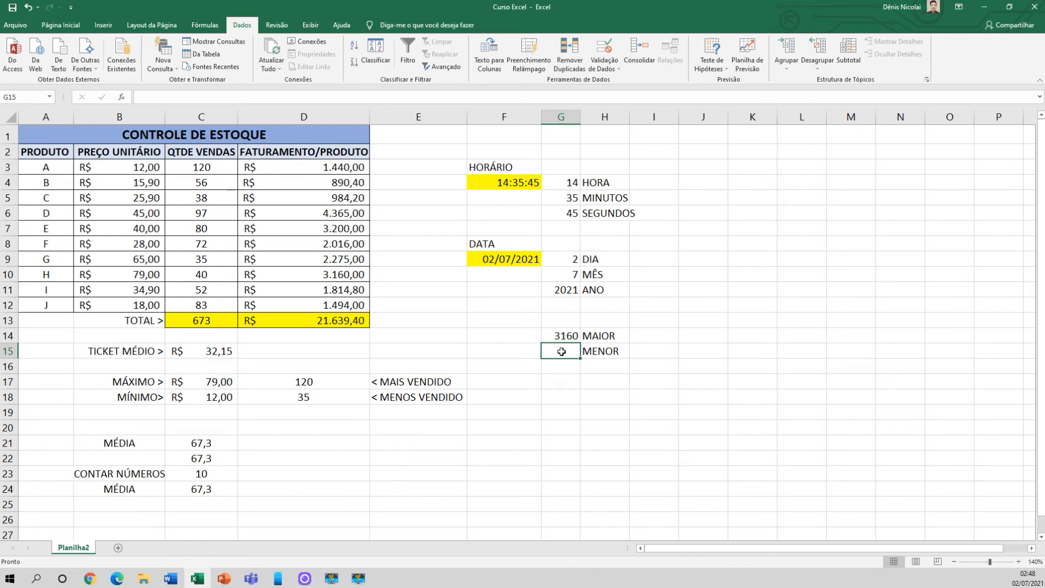
type("=MENOR")
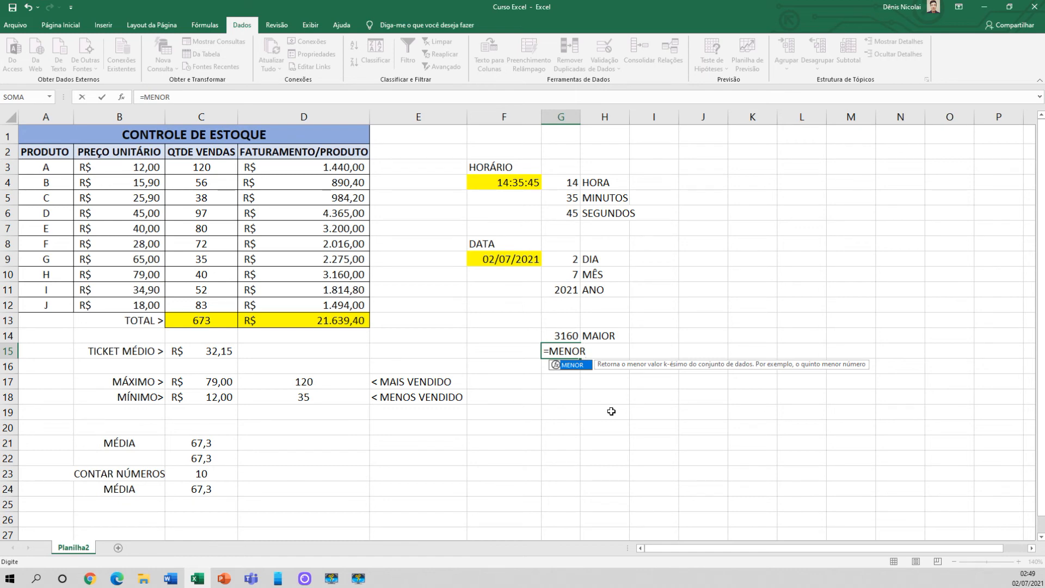
type("(")
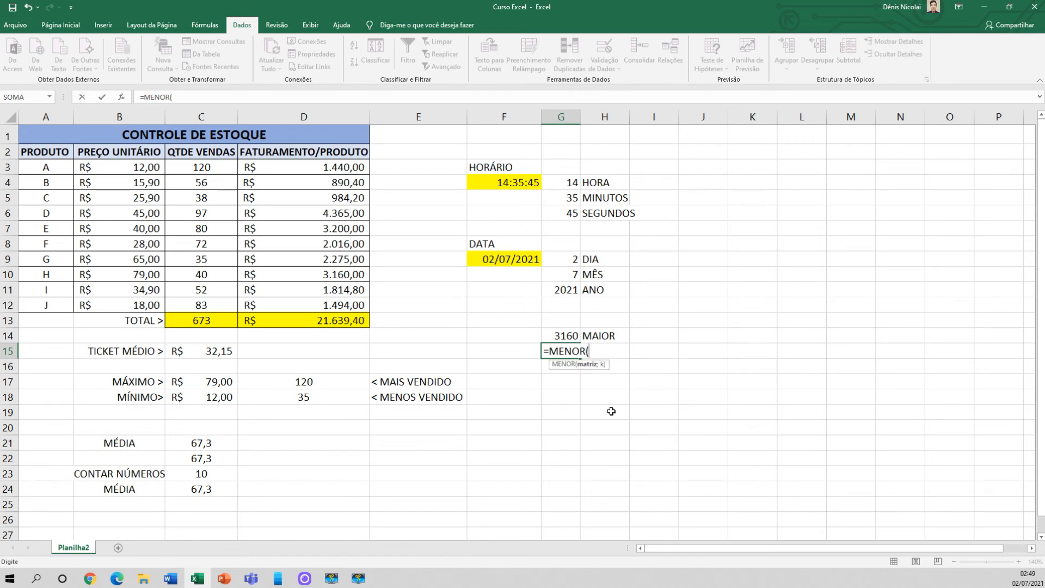
key("BackSpace")
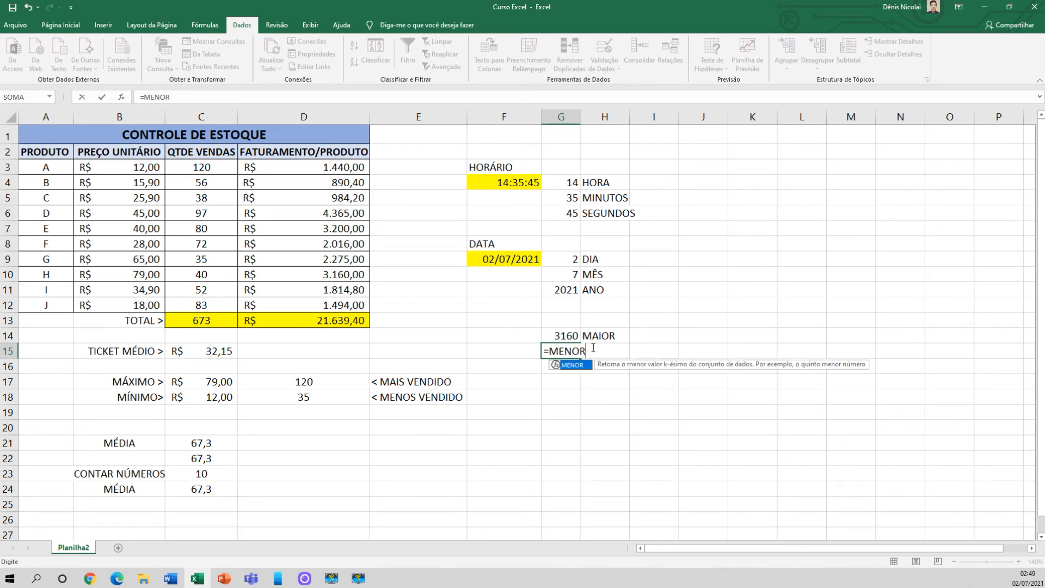
key("BackSpace")
key("BackSpace")
key("Tab")
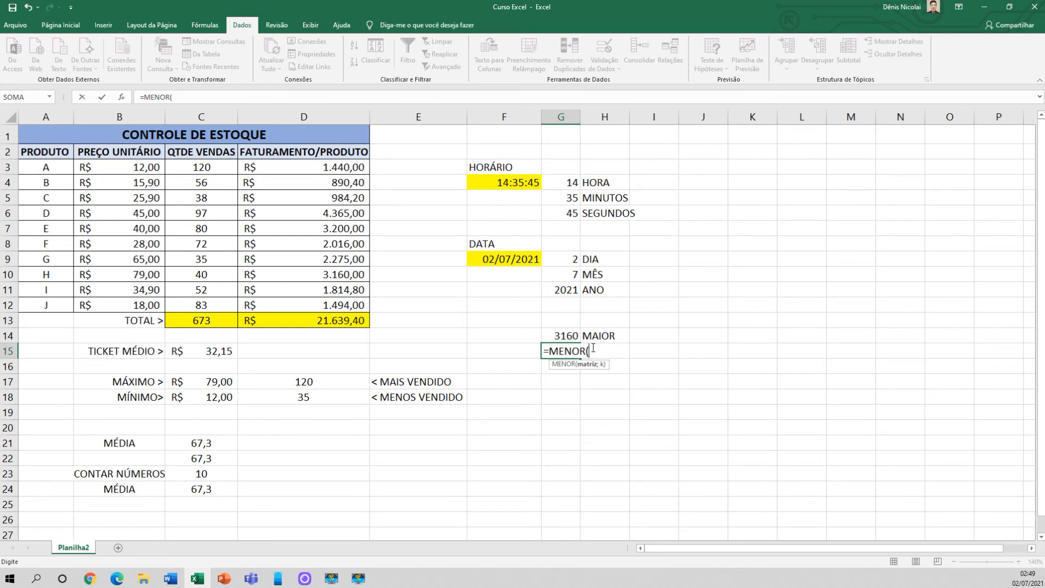
key("BackSpace")
key("BackSpace")
key("BackSpace")
type("OR(")
left_click_drag(315, 172, 330, 308)
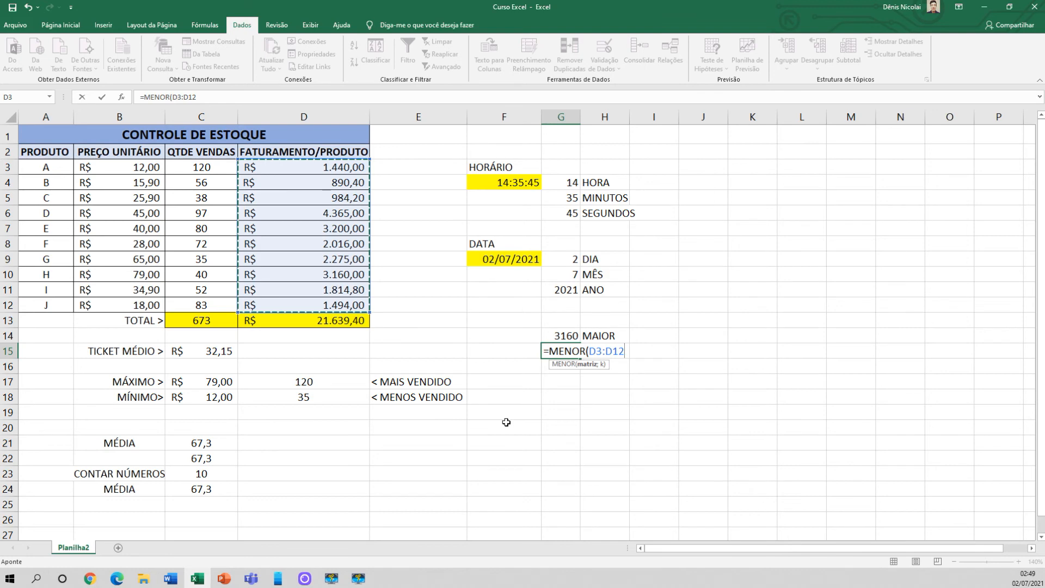
type(";")
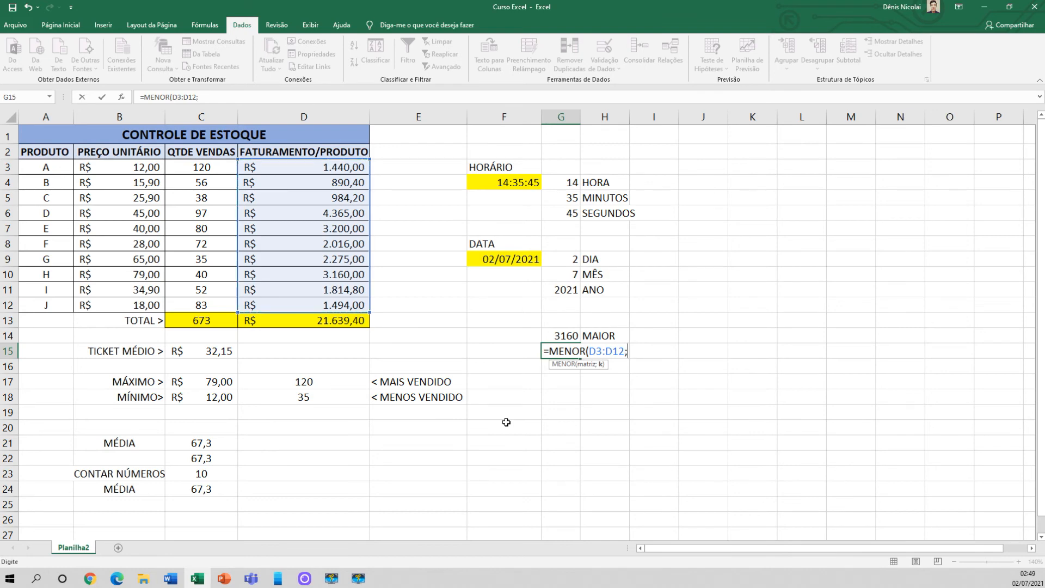
type("1)")
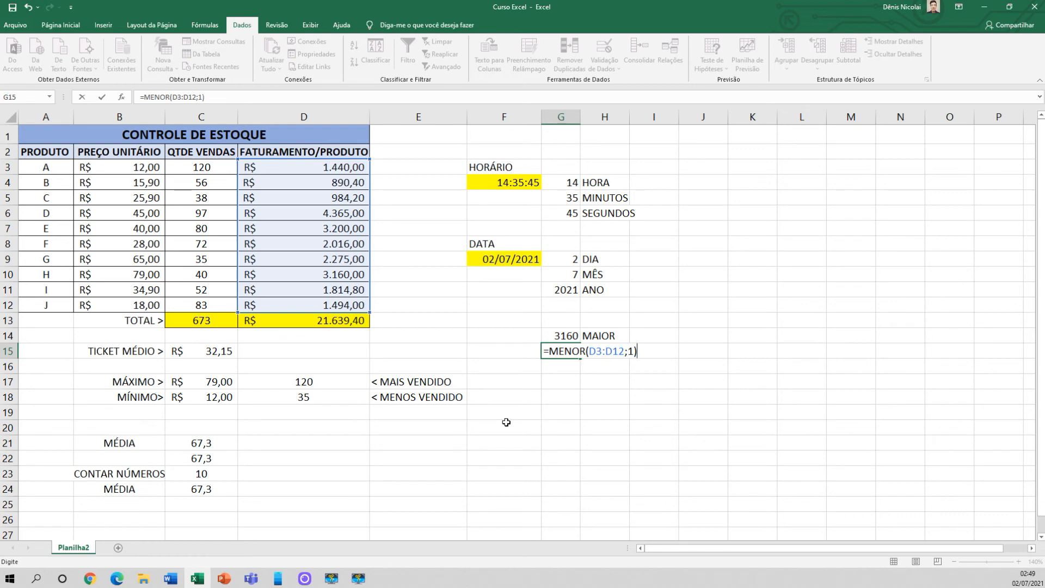
key("Return")
left_click(548, 353)
left_click(325, 183)
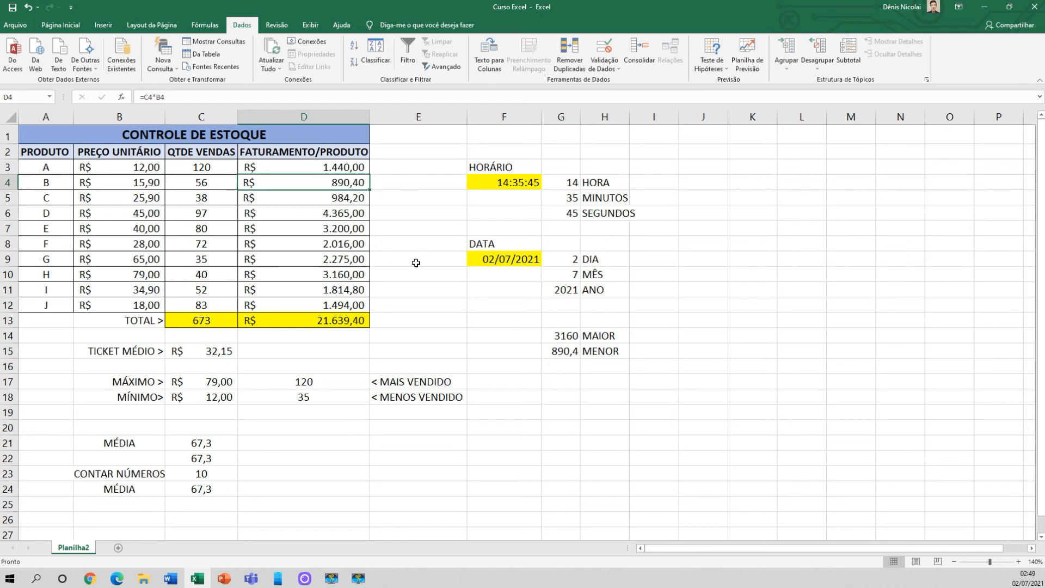
- Set the rank argument of the MAIOR formula in G14 back to 1
double_click(568, 354)
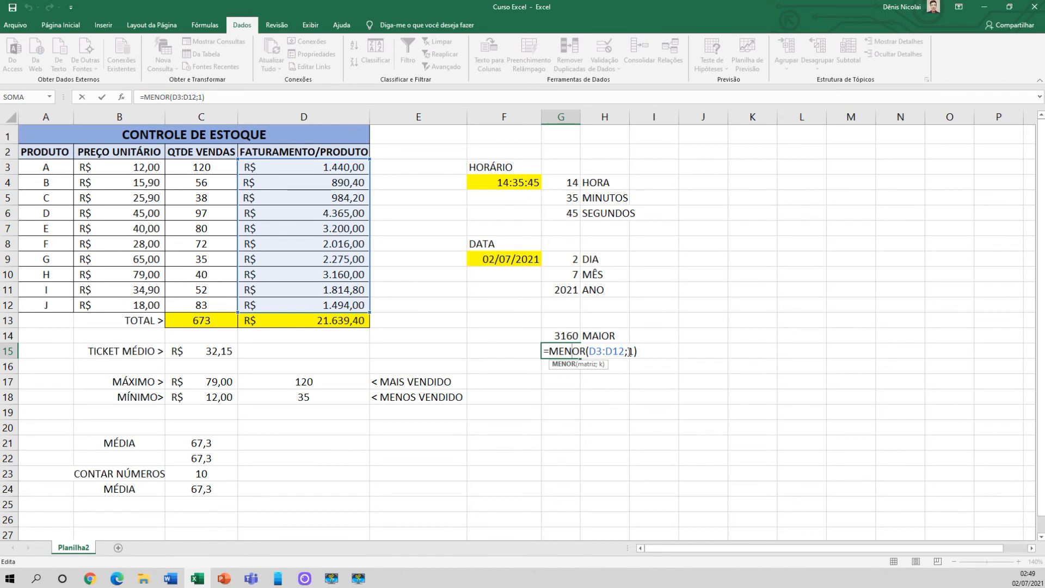
left_click_drag(629, 352, 634, 352)
key("Escape")
left_click(568, 336)
double_click(568, 336)
double_click(626, 336)
type("12;1)")
key("Return")
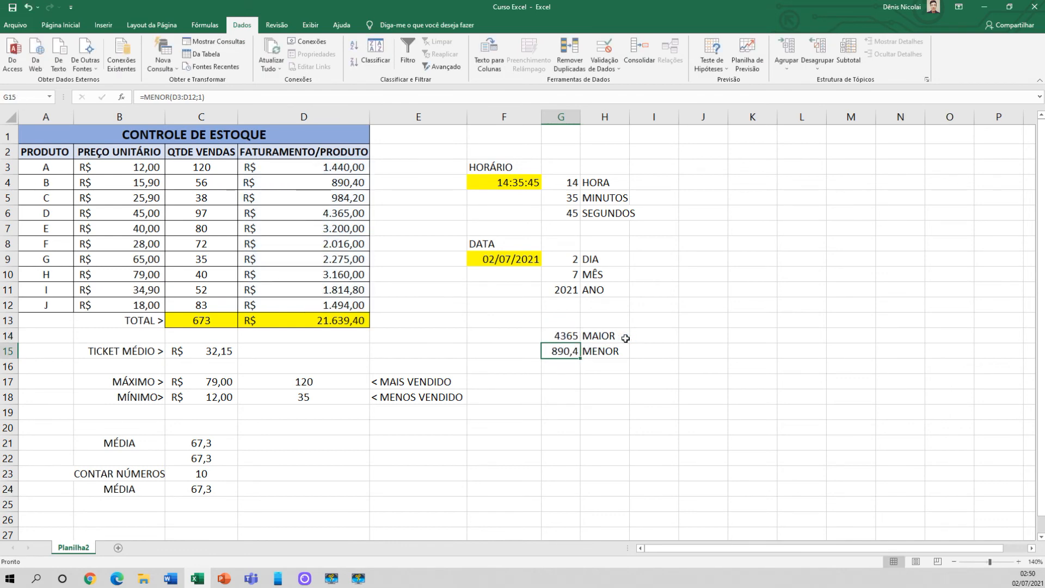
- Compare the rank arguments of the MAIOR formula in G14 and the MENOR formula in G15 with the FATURAMENTO/PRODUTO column
left_click(566, 336)
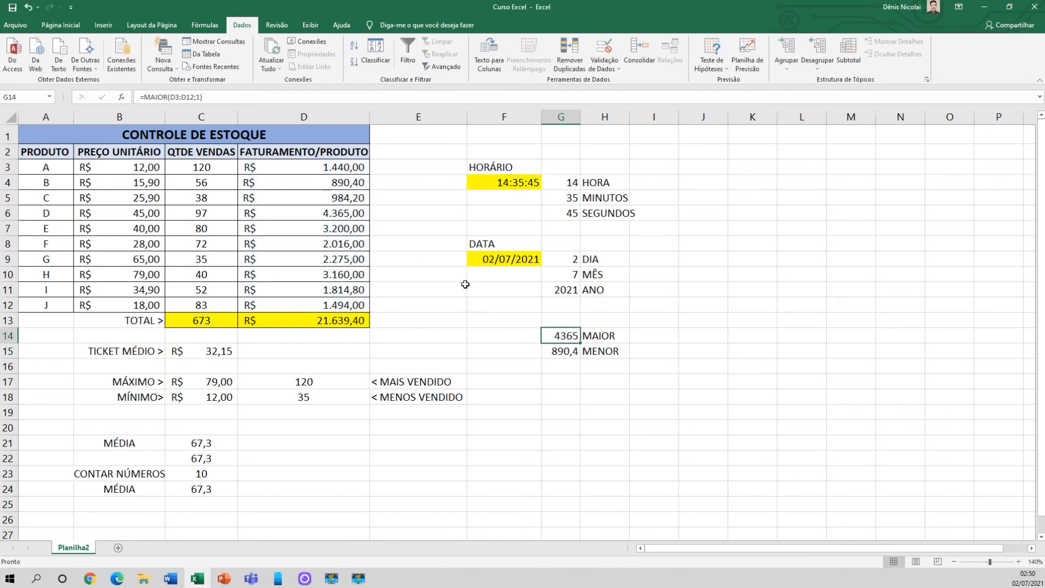
left_click(566, 352)
double_click(567, 353)
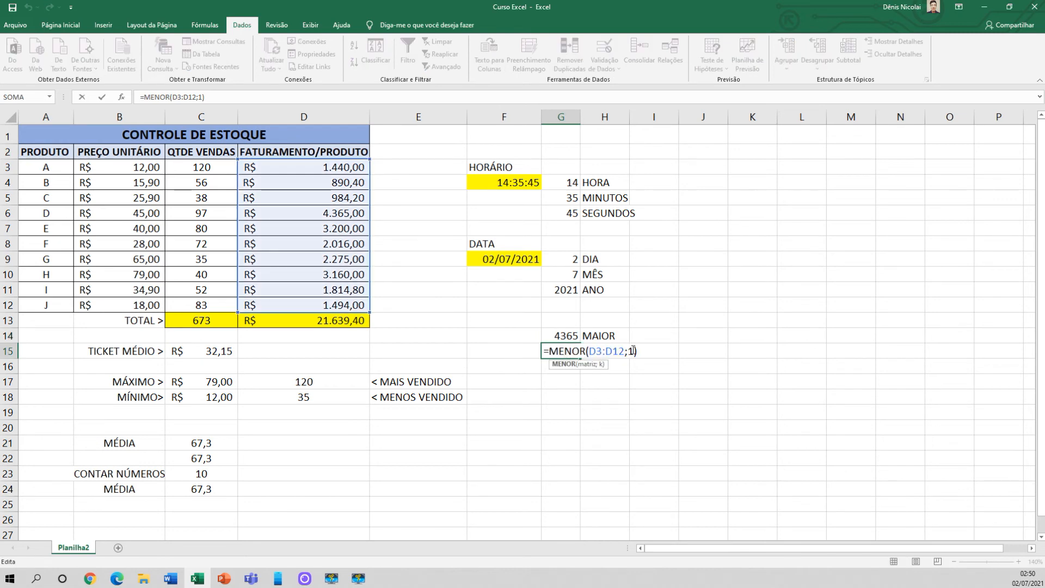
double_click(630, 351)
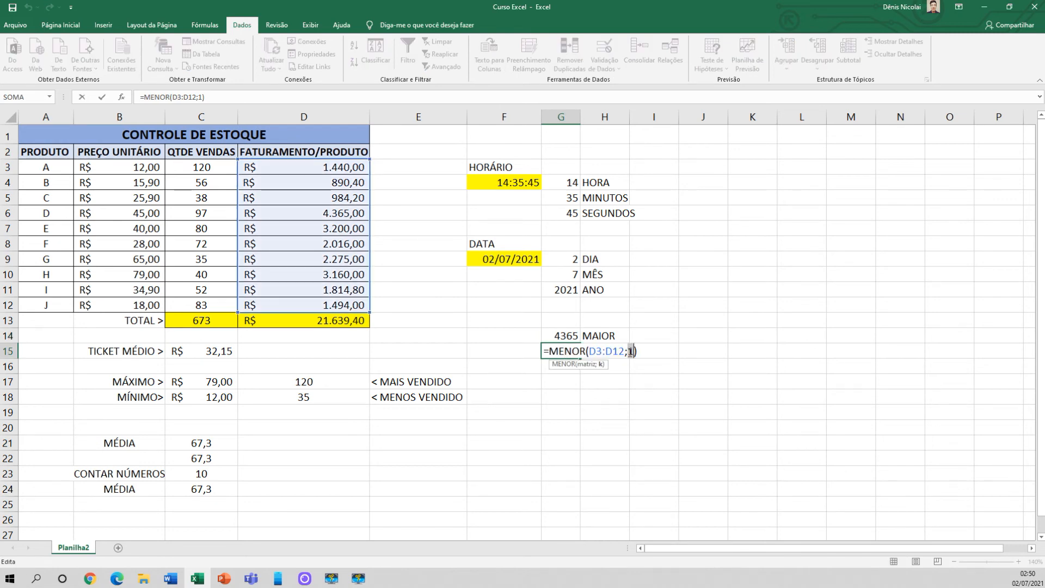
key("Escape")
double_click(562, 336)
double_click(627, 335)
key("Escape")
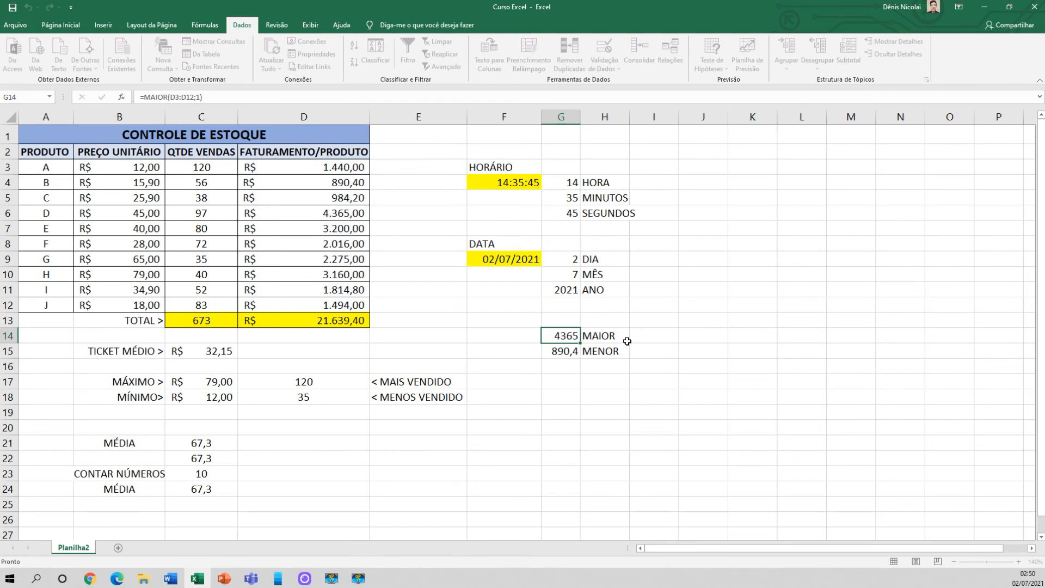
left_click(597, 338)
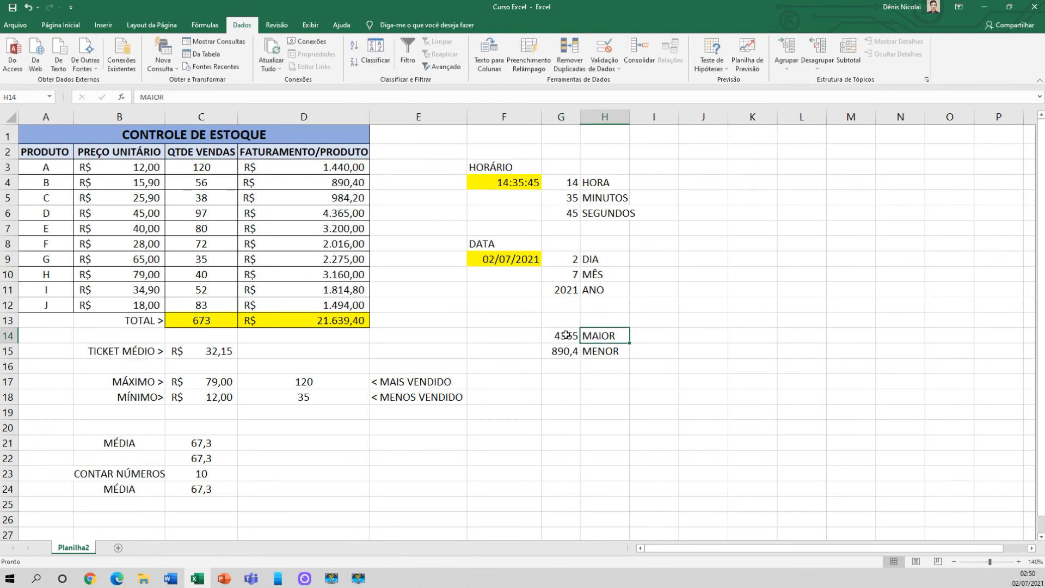
left_click(566, 335)
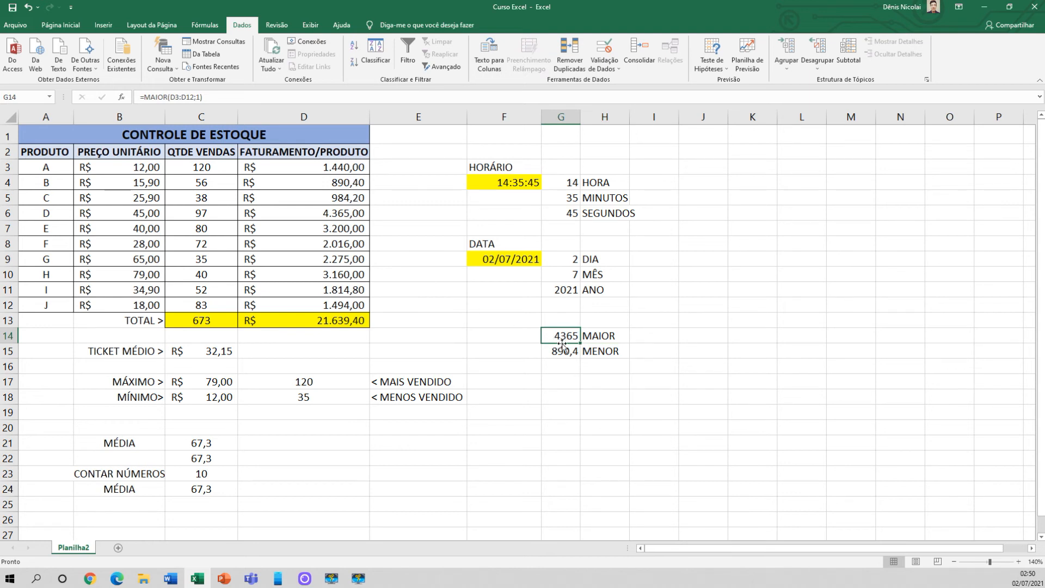
left_click(590, 351)
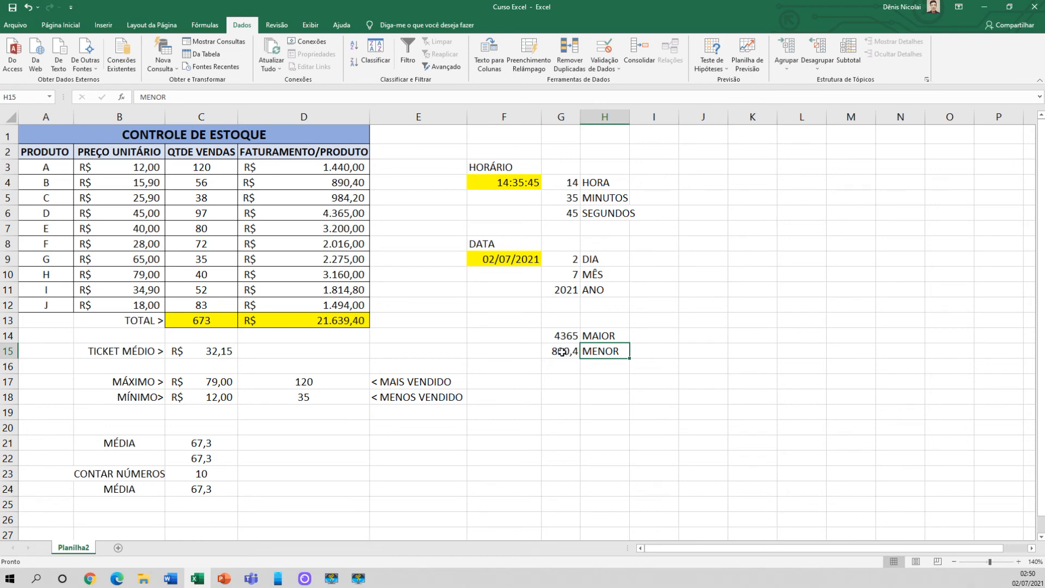
left_click_drag(552, 336, 604, 336)
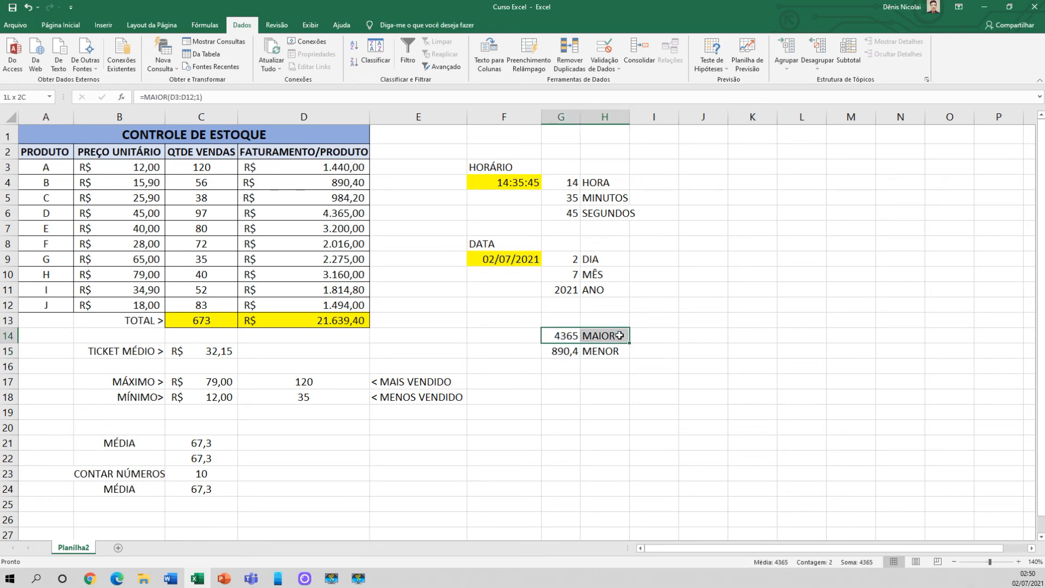
left_click(345, 184)
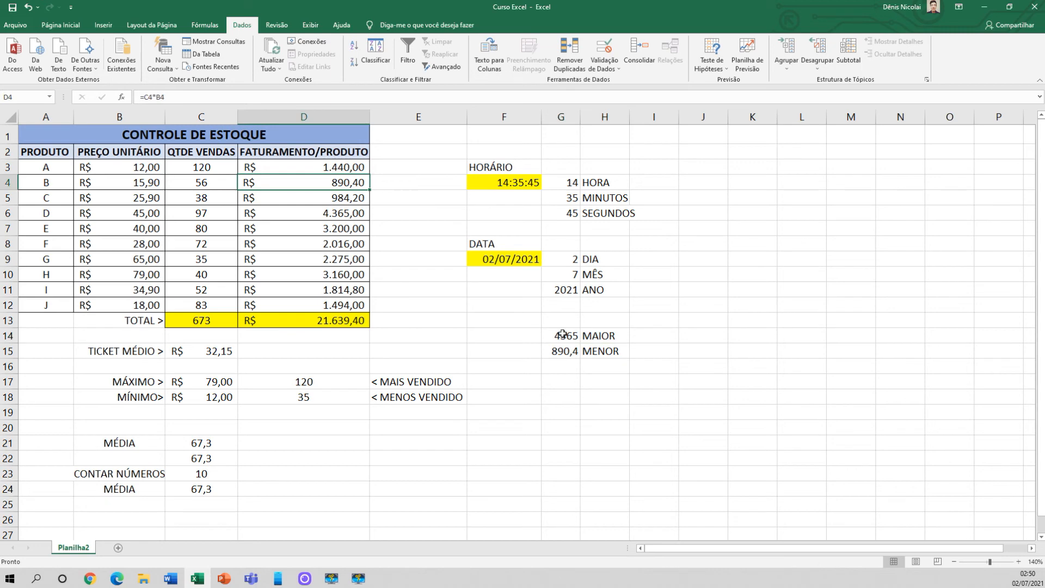
- Change the rank argument of the MAIOR formula in G14 to 10 and compare the result with the FATURAMENTO/PRODUTO value of product B
left_click(612, 338)
double_click(552, 336)
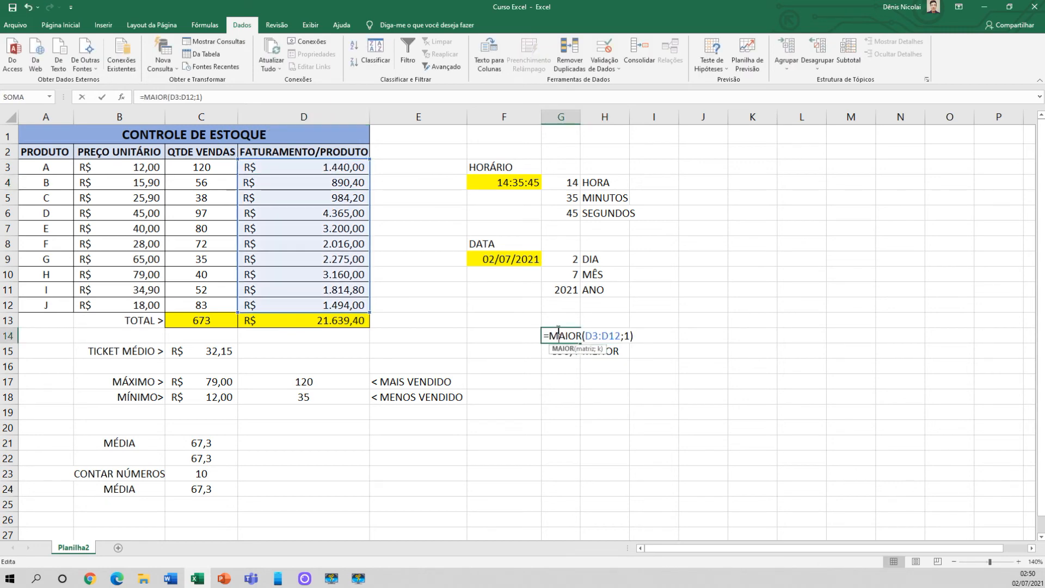
left_click(628, 335)
type("0")
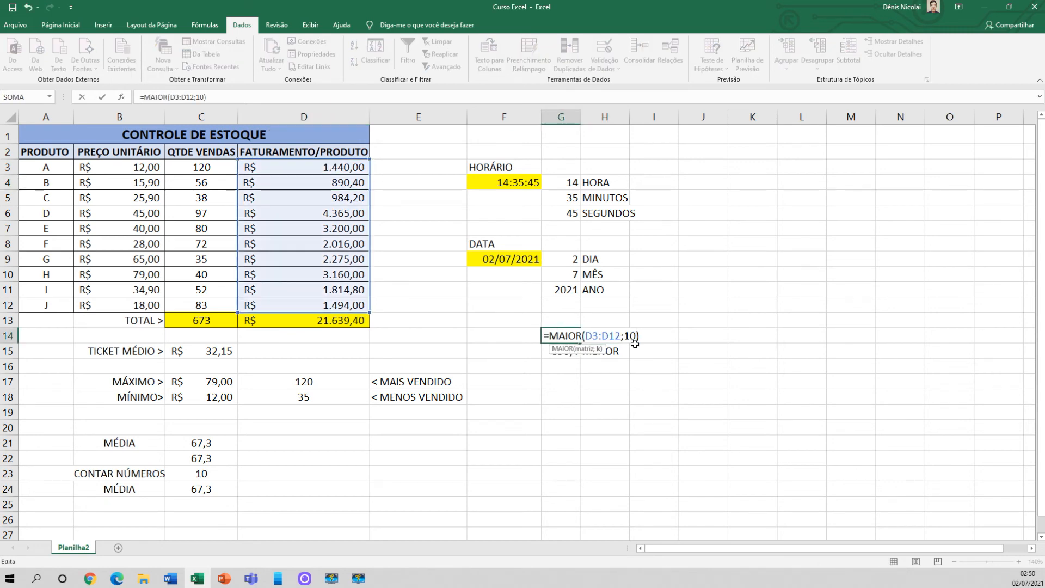
key("Return")
left_click(570, 336)
left_click_drag(601, 338, 563, 336)
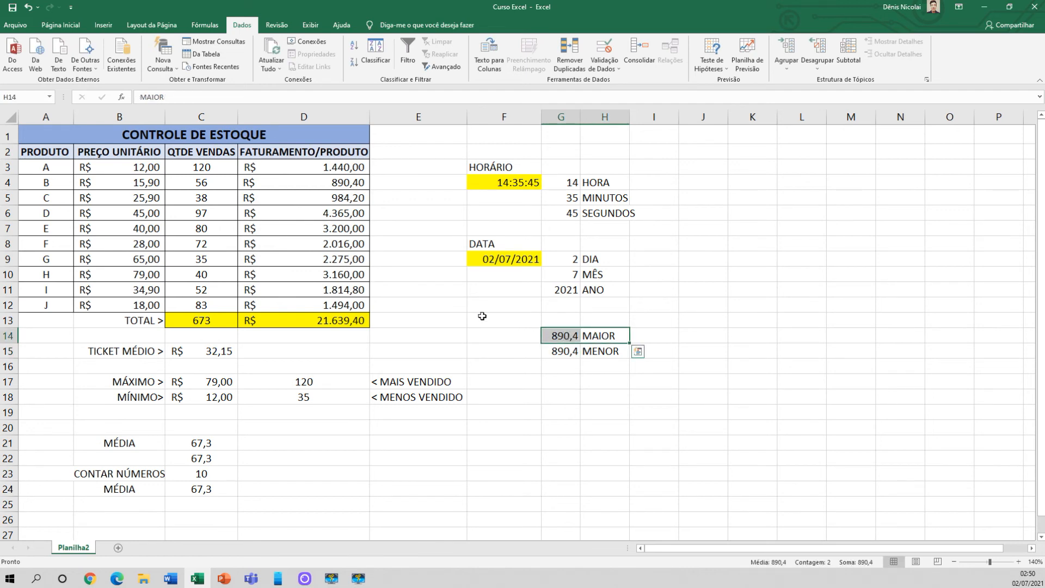
left_click(350, 186)
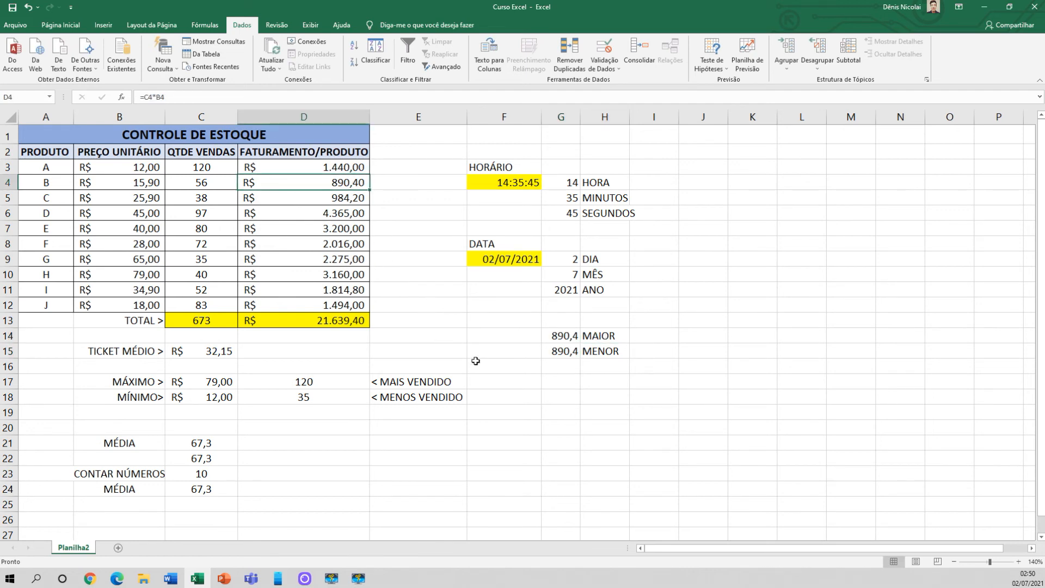
- Restore the rank argument of the MAIOR formula in G14 to 1
double_click(576, 341)
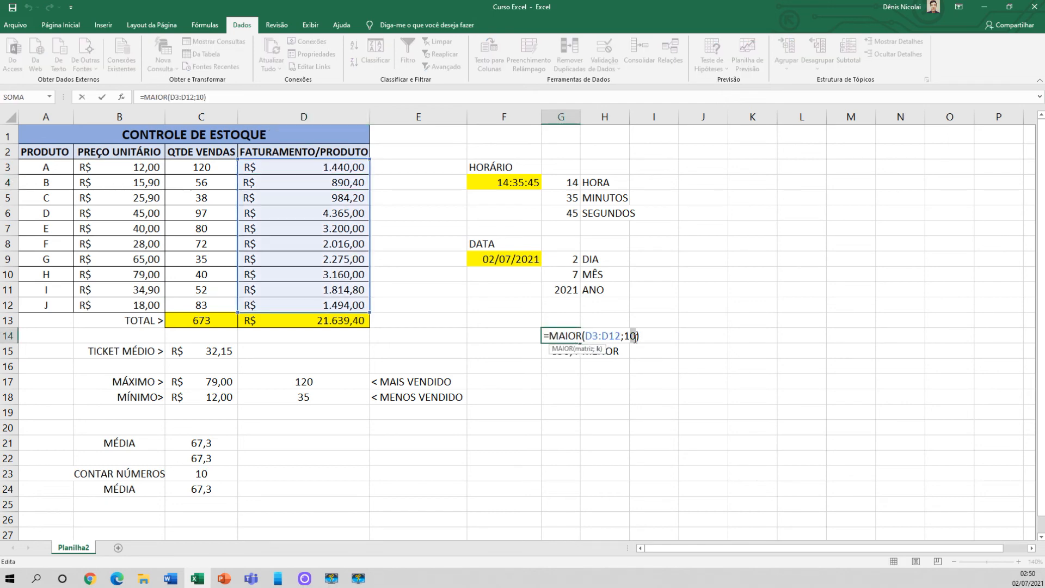
key("BackSpace")
key("Return")
left_click(566, 380)
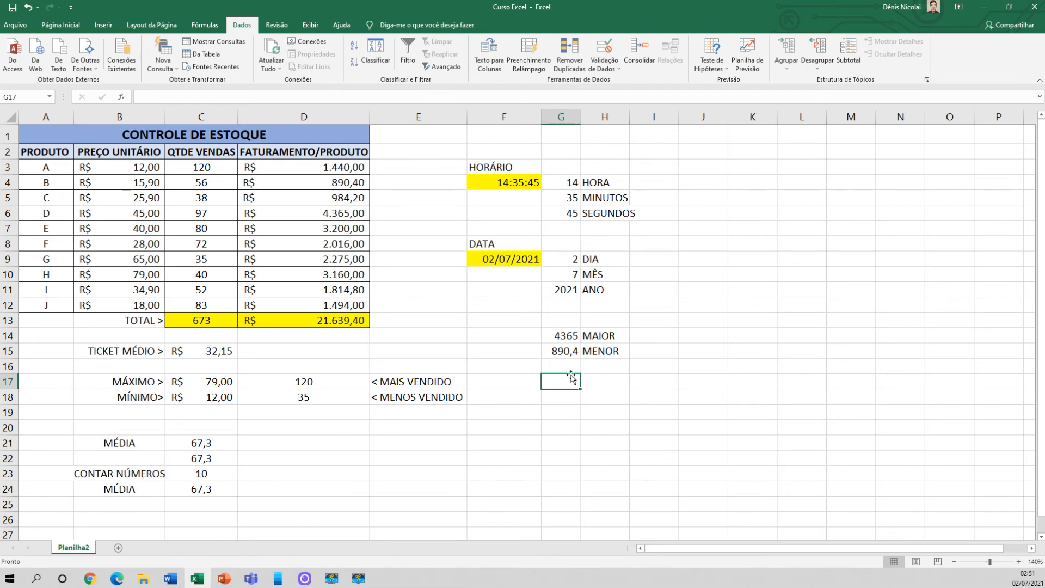
left_click(607, 381)
left_click(556, 381)
left_click(602, 381)
left_click(570, 381)
- Insert a new column directly after FATURAMENTO/PRODUTO, before the current column E
left_click(493, 116)
right_click(493, 116)
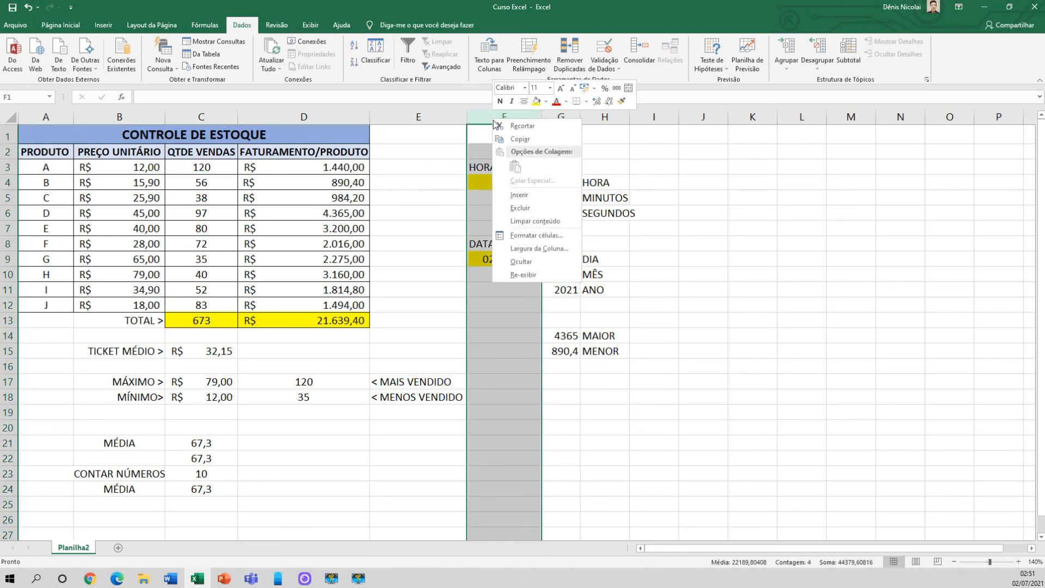
left_click(447, 112)
right_click(446, 113)
left_click(457, 192)
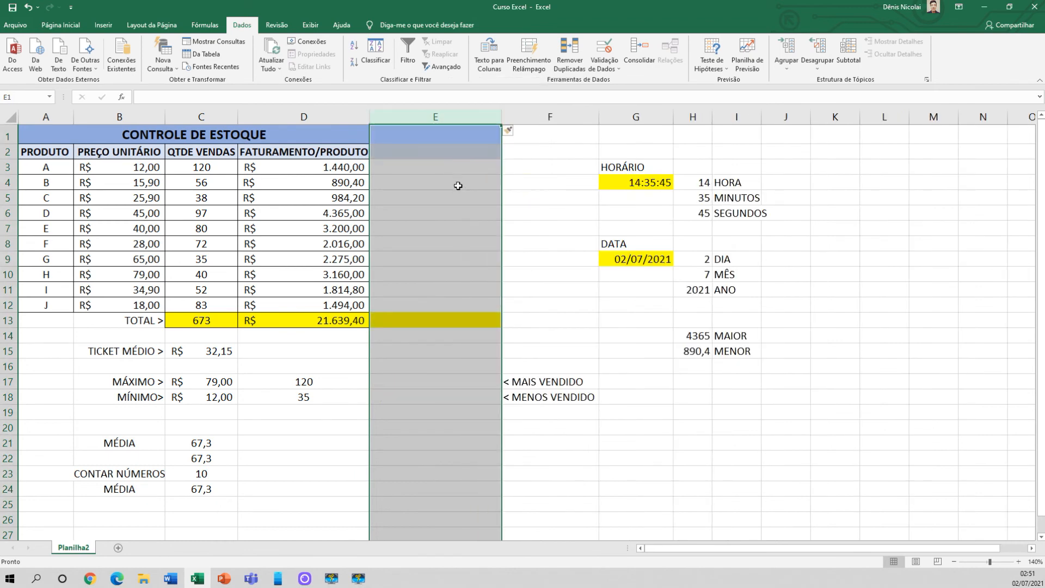
- Enter the header ESTOQUE in cell E2 of the new column
left_click(465, 171)
left_click(433, 152)
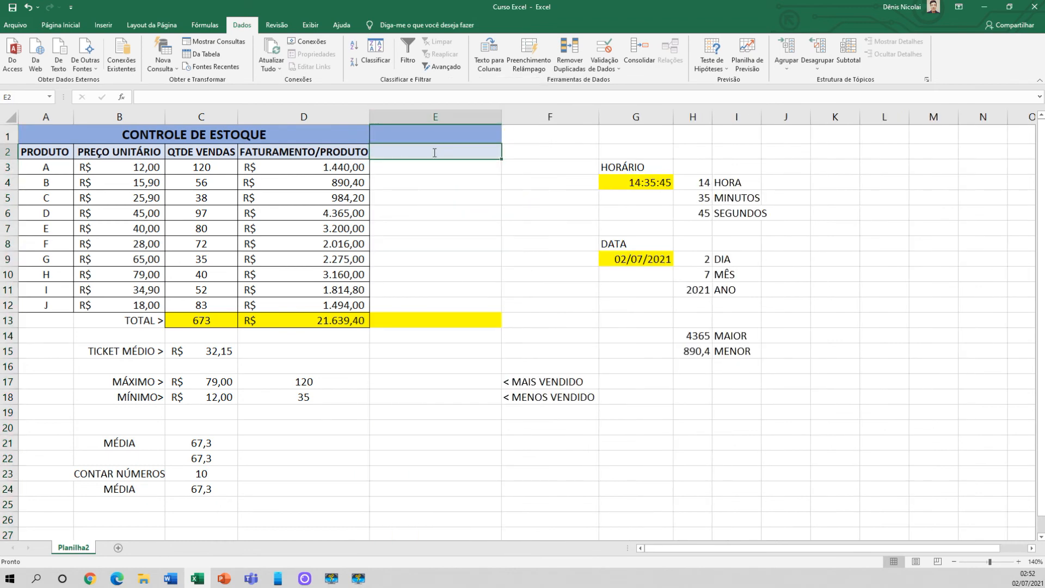
type("ESTOQUE")
key("Return")
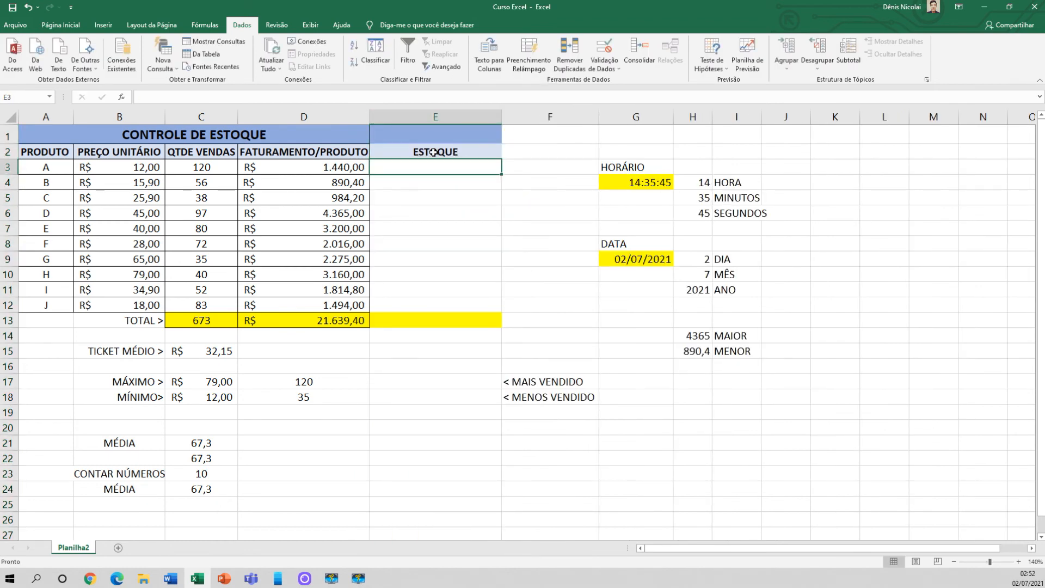
- Enter 300 in E3 with the Geral number format and fill it down through E12
type("300")
key("ctrl+Return")
left_click(60, 26)
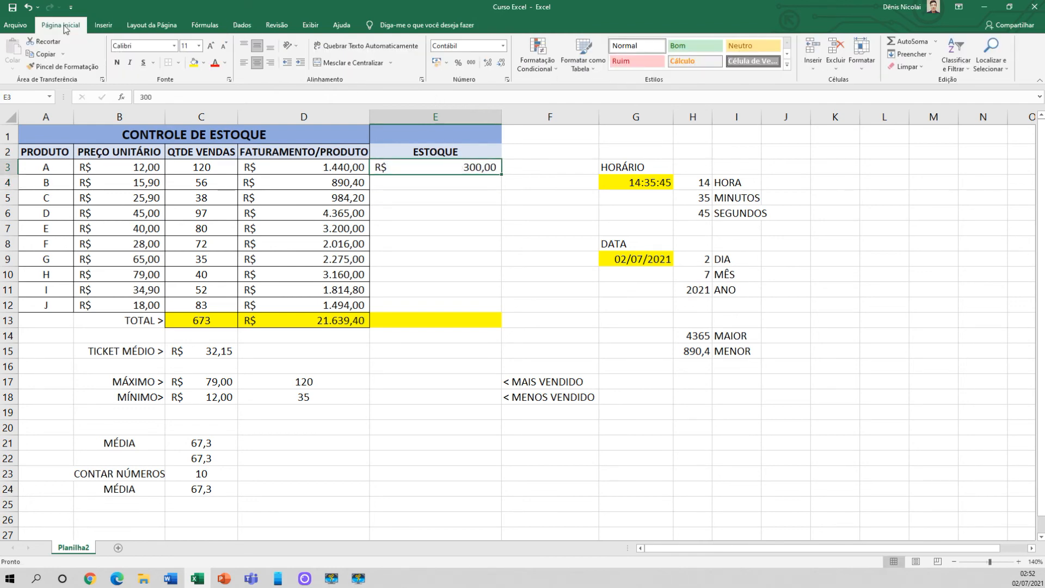
left_click(503, 46)
left_click(479, 65)
left_click_drag(501, 175, 496, 304)
left_click(545, 175)
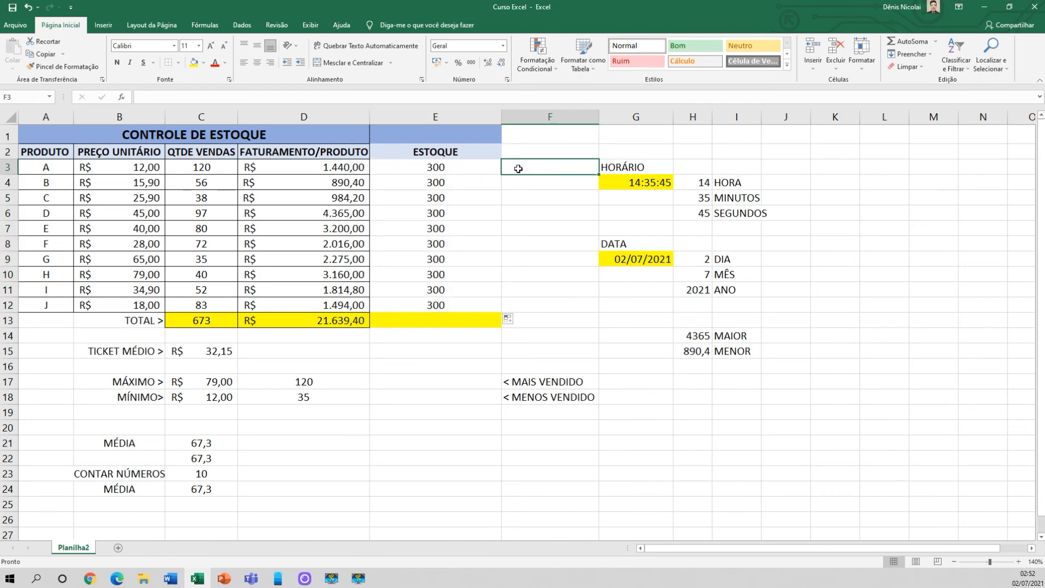
- Compare the QTDE VENDAS values in C3:C12 with the ESTOQUE values in E3:E12 for products A, B and C
left_click_drag(224, 168, 216, 306)
left_click_drag(468, 170, 466, 299)
left_click(454, 166)
left_click_drag(453, 167, 440, 299)
left_click_drag(209, 169, 215, 303)
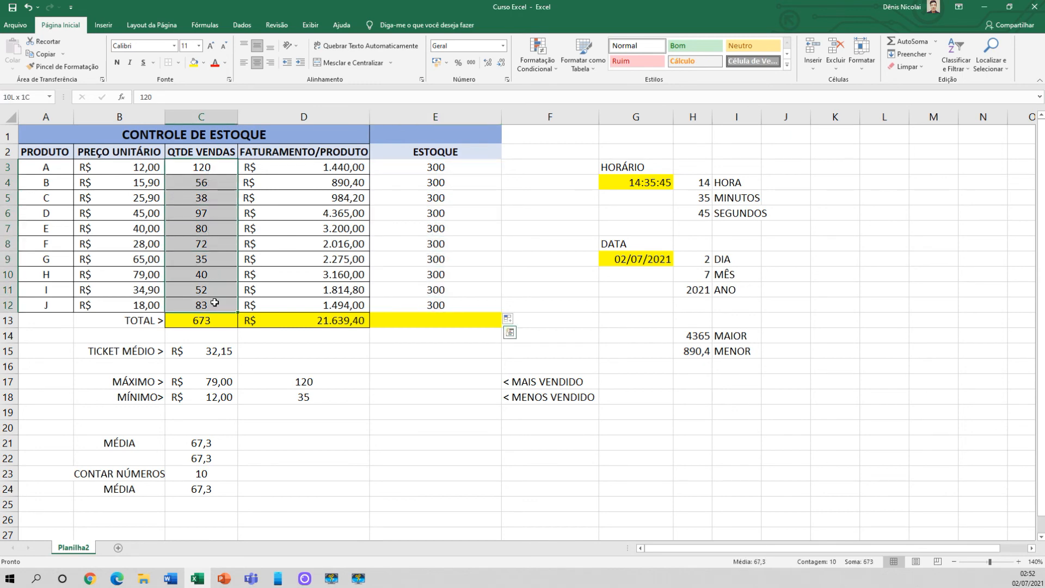
left_click(448, 172)
left_click(56, 166)
left_click(398, 180)
left_click(47, 193)
left_click(405, 194)
left_click(68, 196)
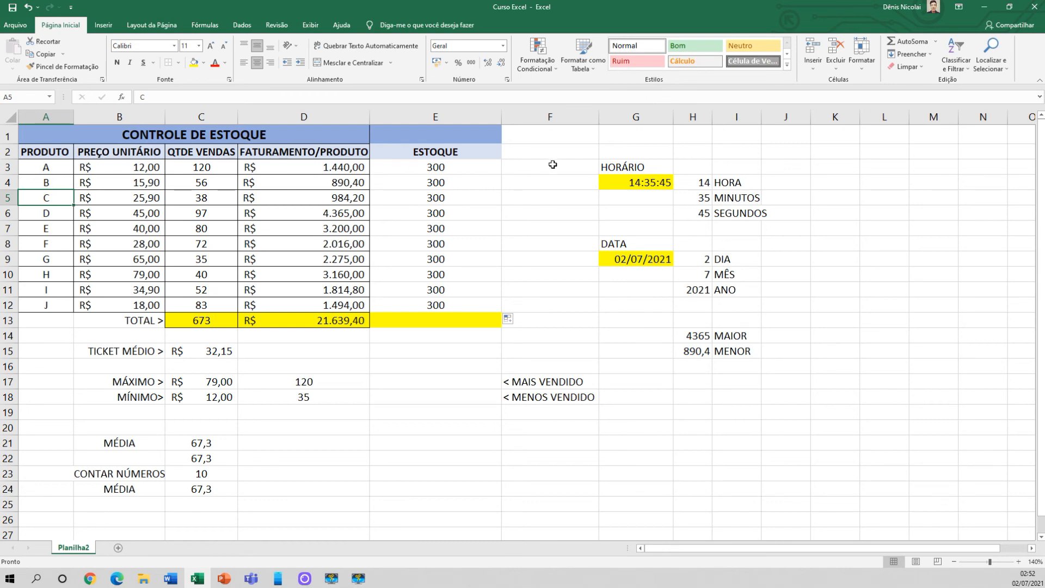
- Enter the header REPOR ESTOQUE? in cell F2
left_click(532, 152)
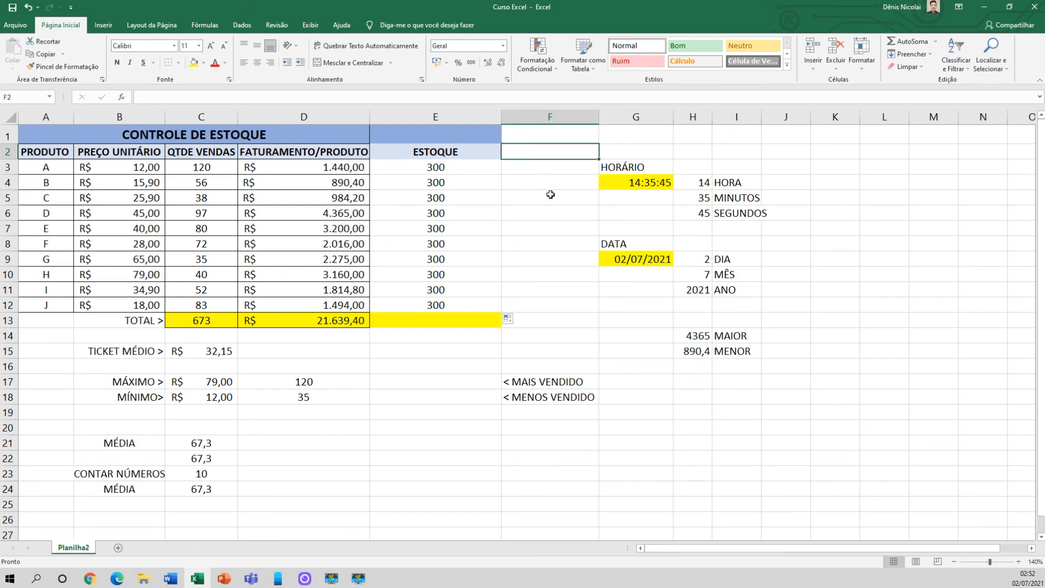
type("REPOR ESTOQUE")
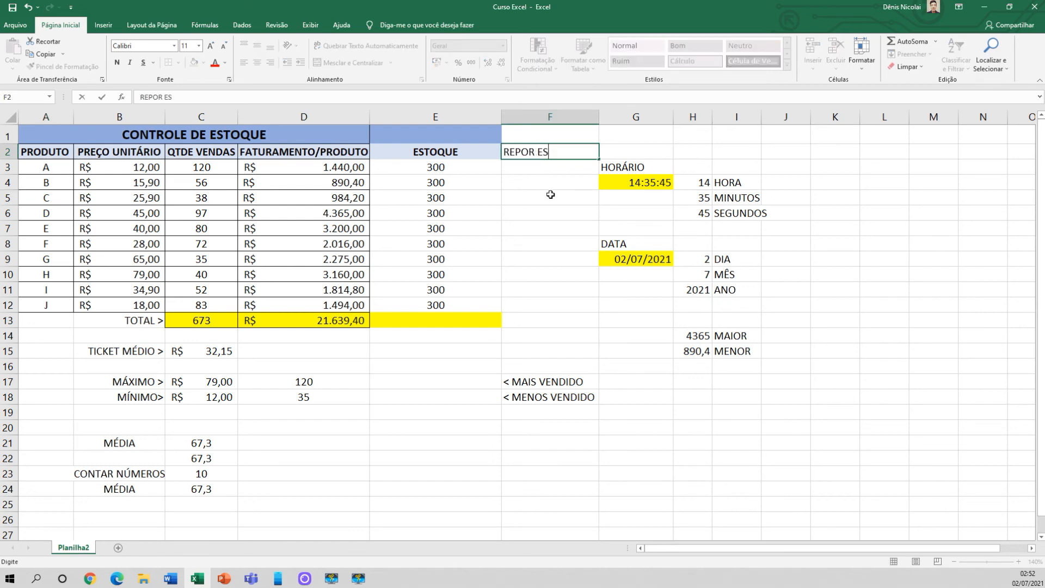
key("Return")
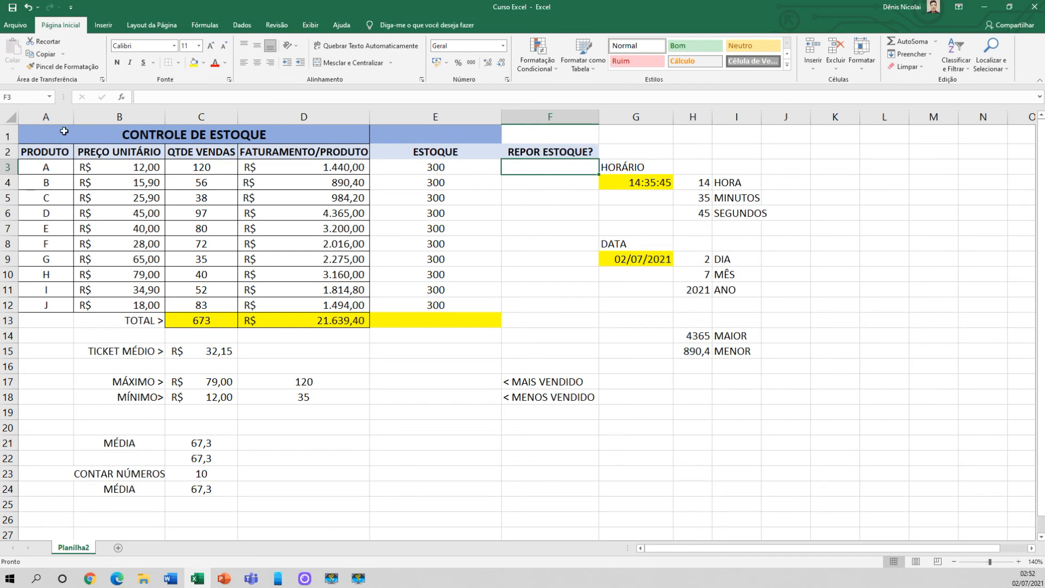
- Merge and center the CONTROLE DE ESTOQUE title across A1:F1
left_click(299, 133)
left_click_drag(298, 134, 530, 132)
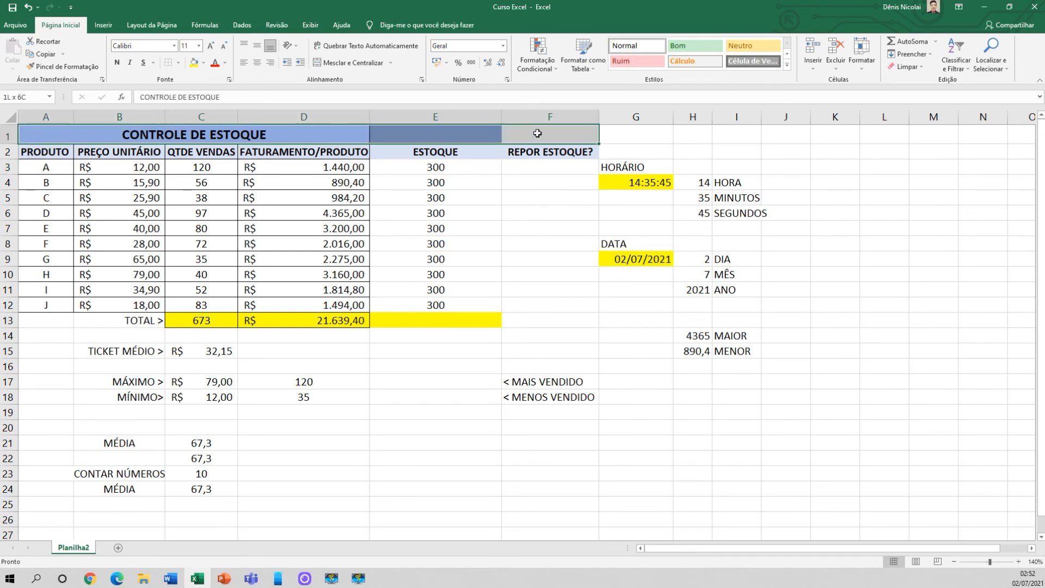
left_click(357, 64)
left_click(492, 195)
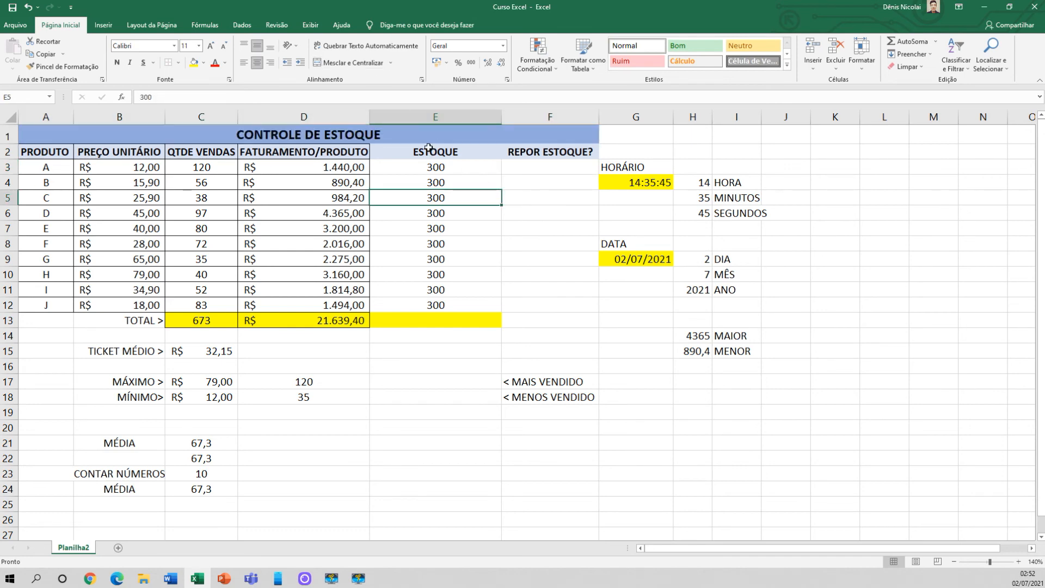
- Apply all borders to the ESTOQUE and REPOR ESTOQUE? columns in E2:F12
left_click_drag(393, 150, 526, 303)
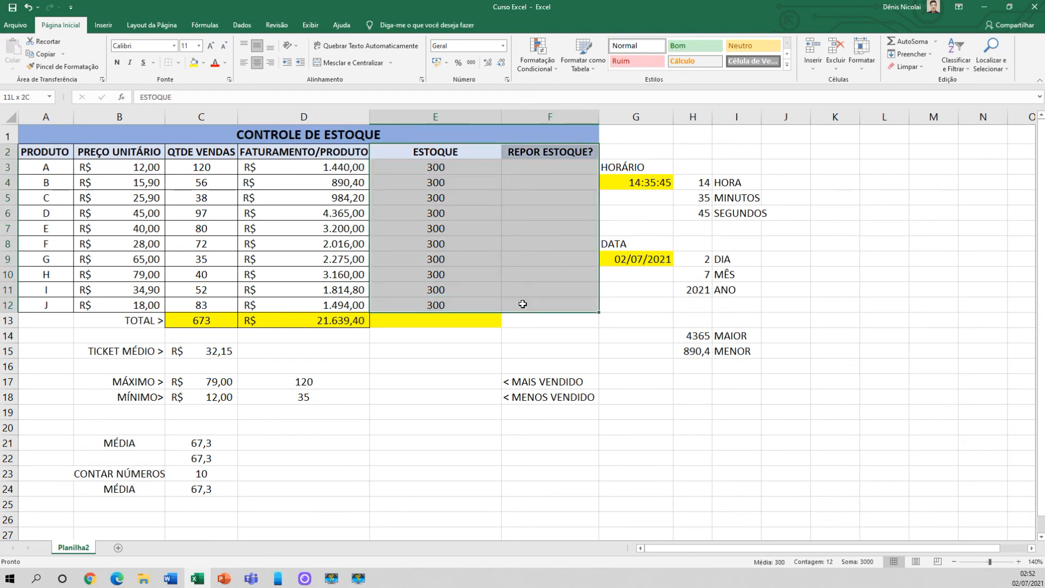
left_click(179, 63)
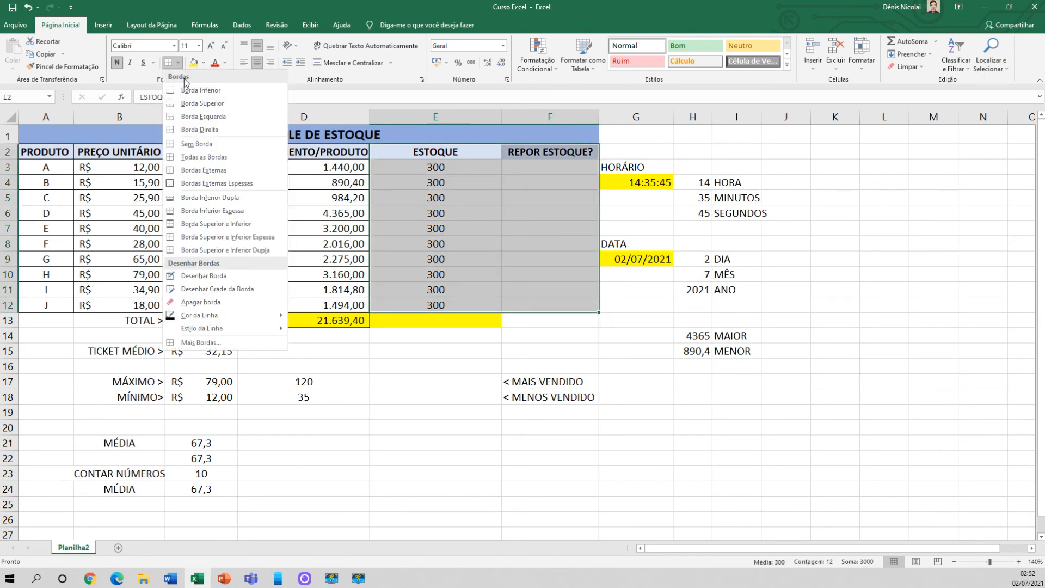
left_click(209, 154)
left_click(546, 273)
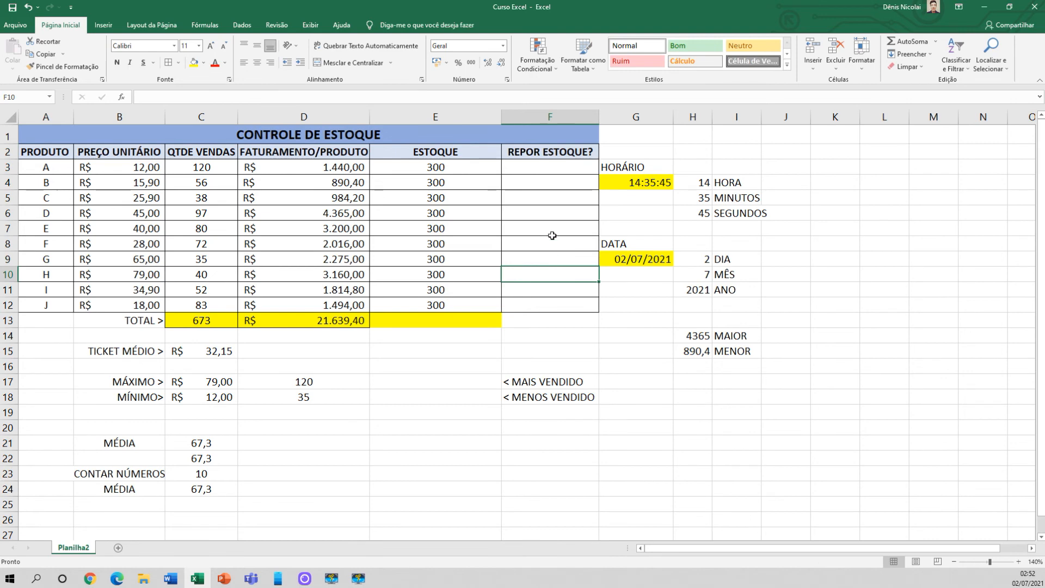
- Enter =SE(C3>50;"REPOR ESTOQUE";"NÃO PRECISA") in F3 and fill the formula down to F11
left_click(532, 171)
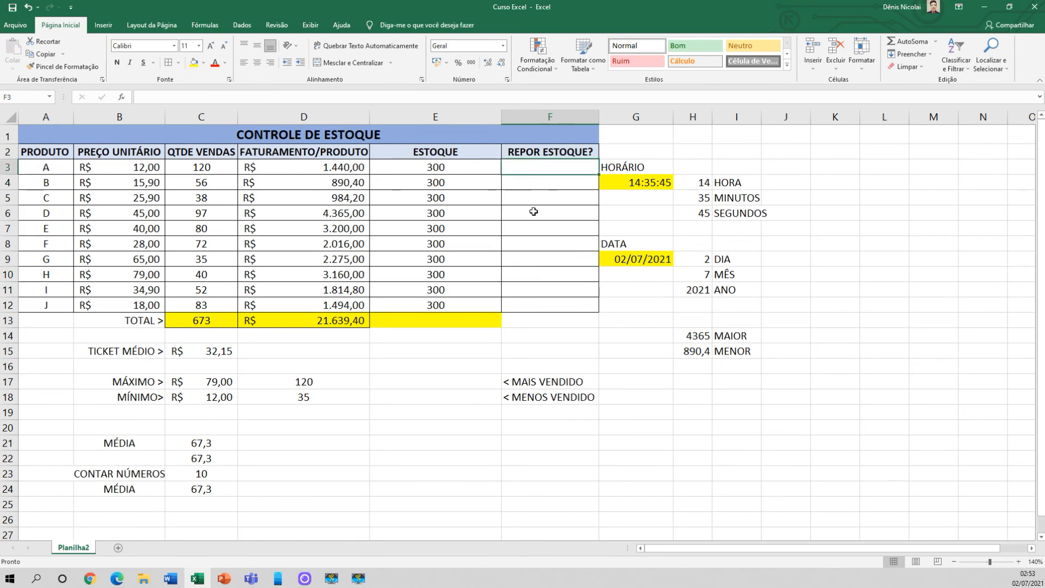
type("=SE")
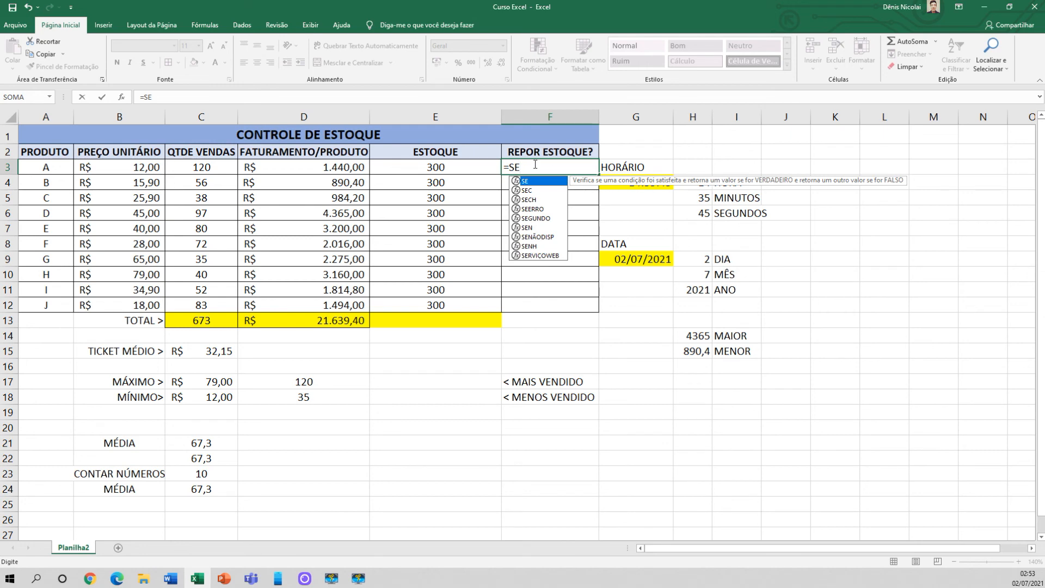
type("(")
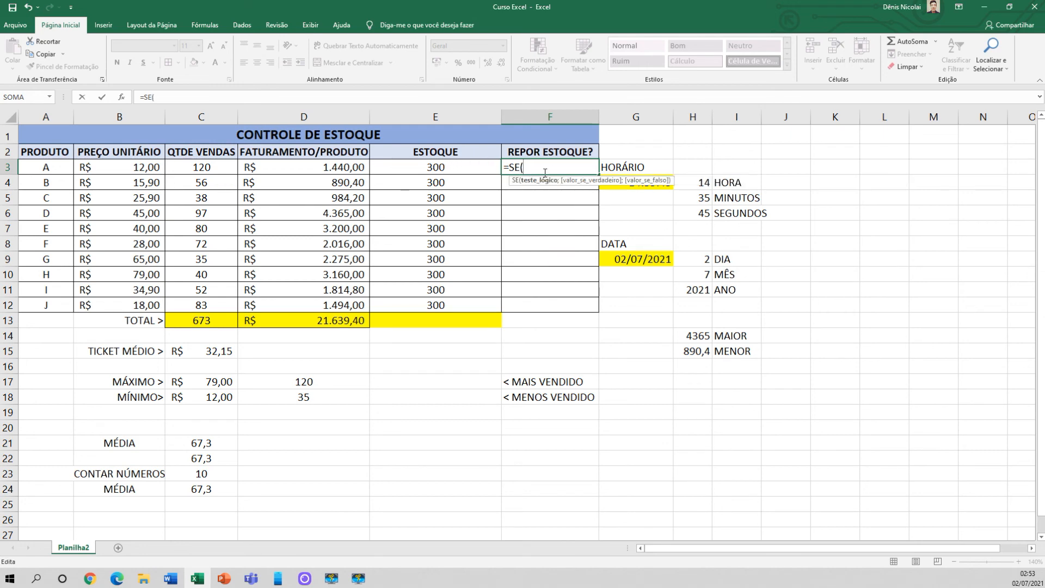
left_click(197, 168)
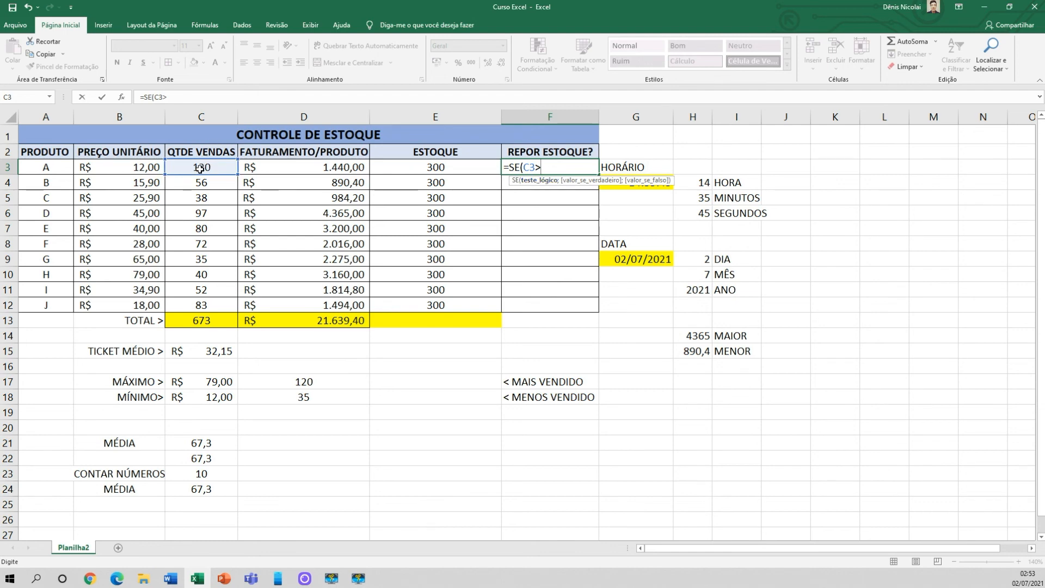
type("50;")
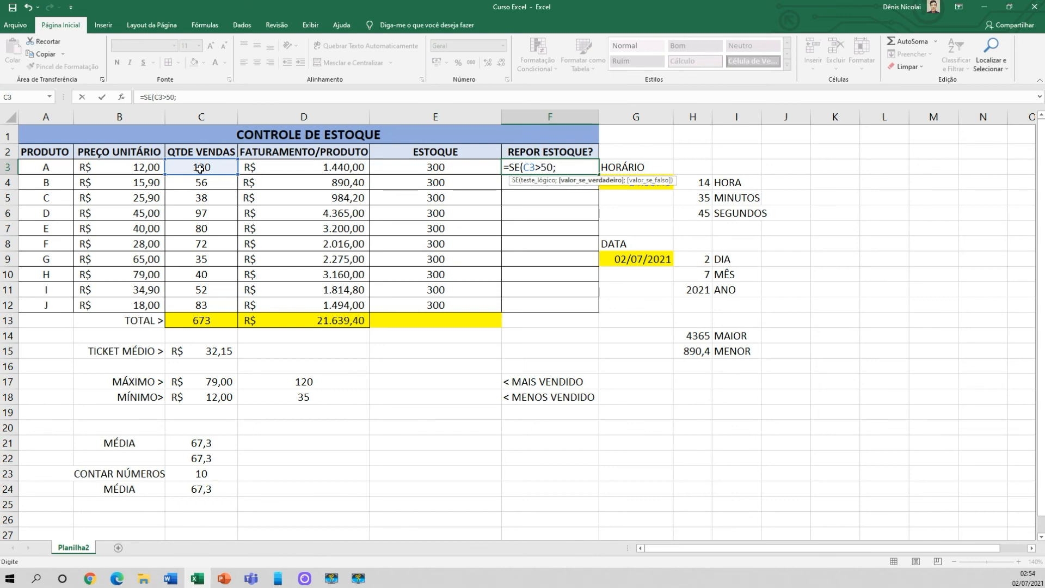
type("\"REPOR ESTOQUE")
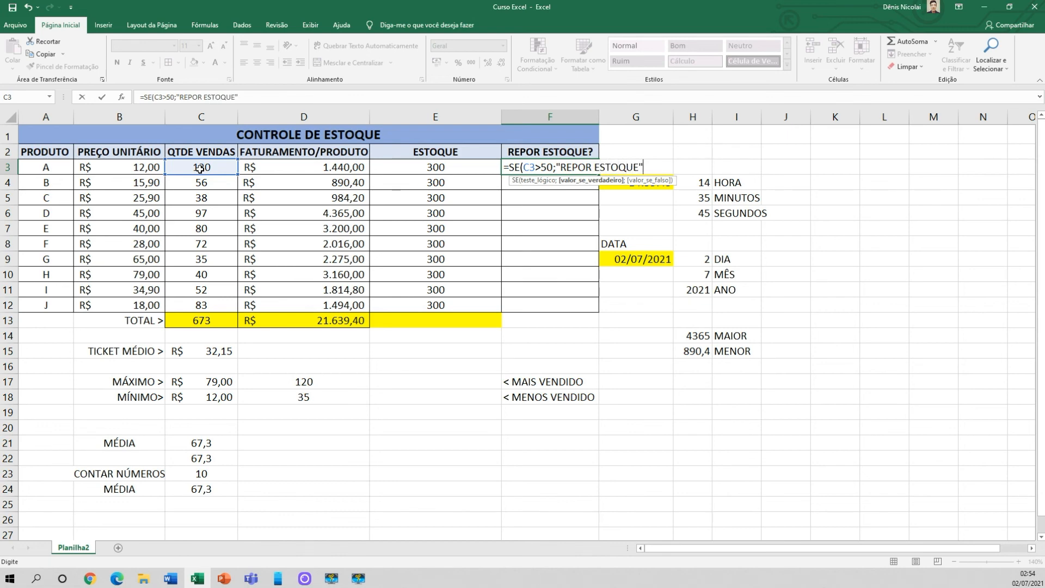
type("\";")
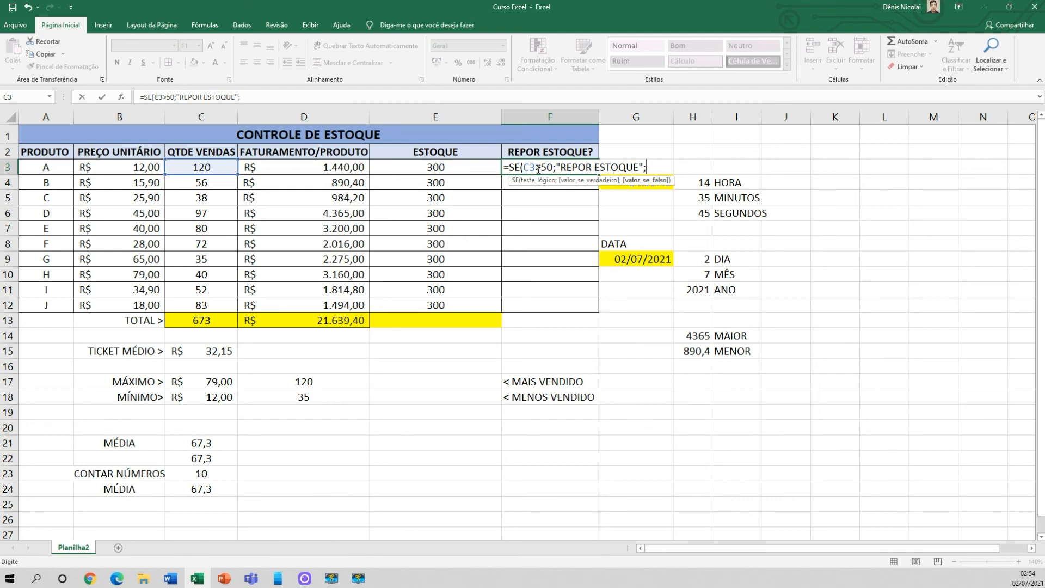
type("\"NÃO PRECISA\"")
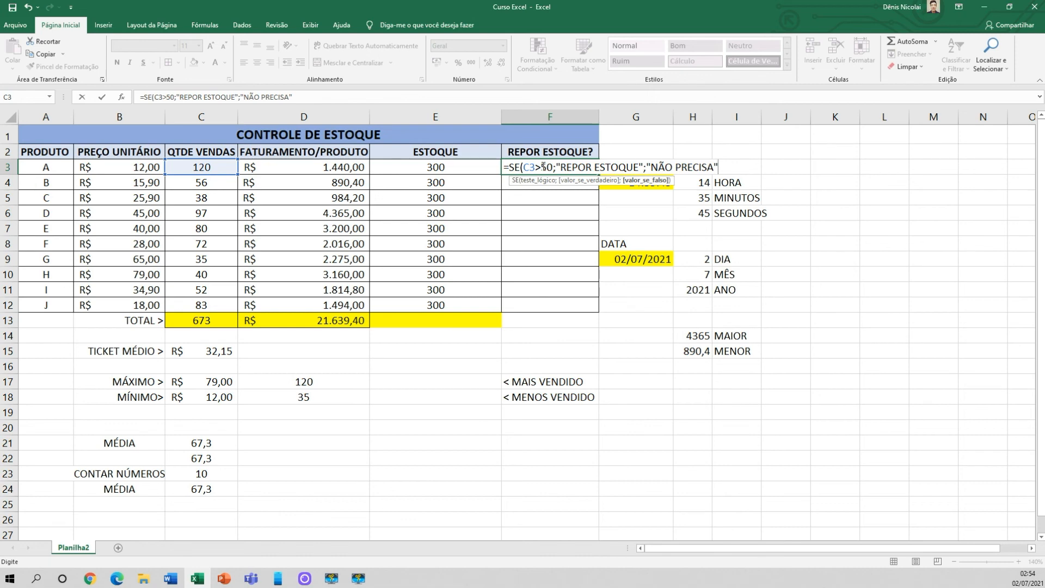
type(")")
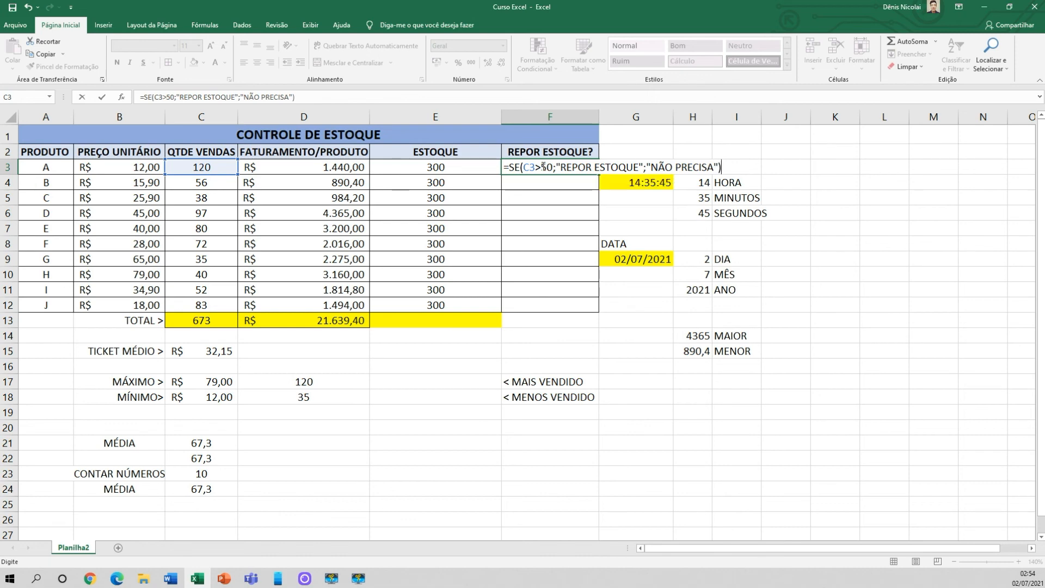
key("Return")
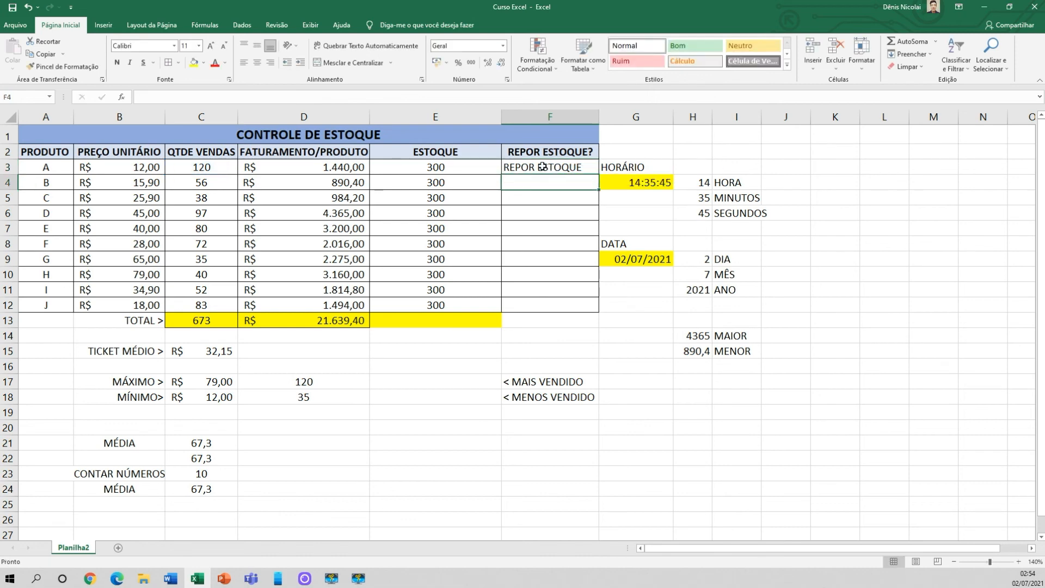
left_click(540, 167)
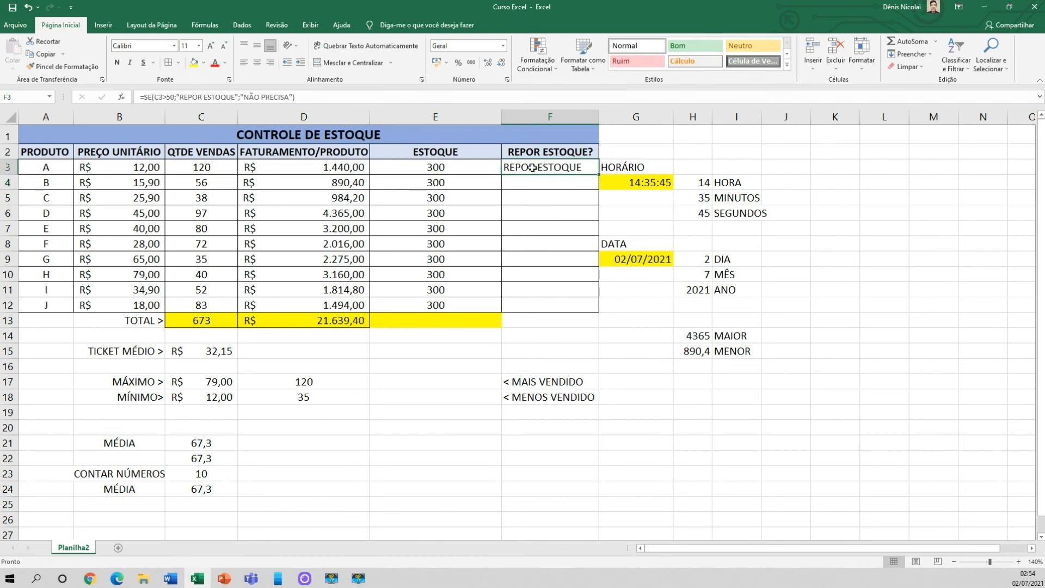
left_click_drag(598, 175, 595, 291)
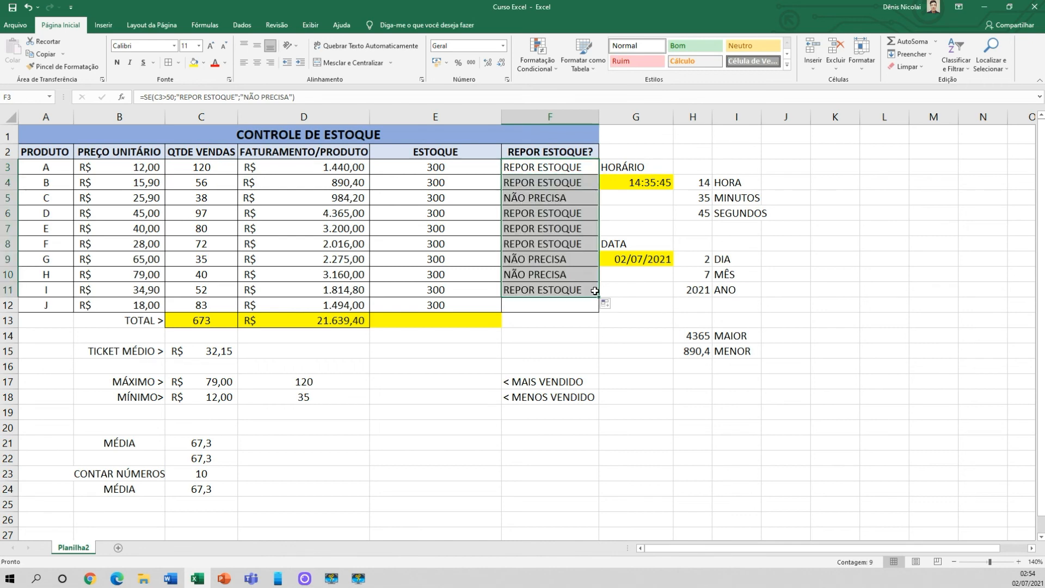
- Review the SE formula in F3 and check the REPOR ESTOQUE? results against the sales of products A, C and D
left_click(543, 187)
double_click(534, 169)
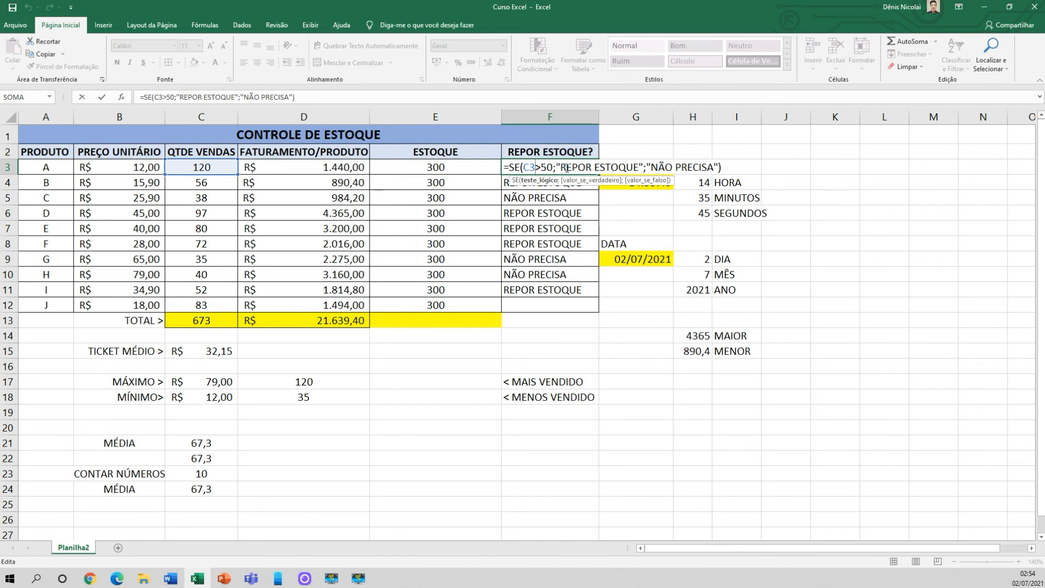
key("Escape")
left_click(211, 198)
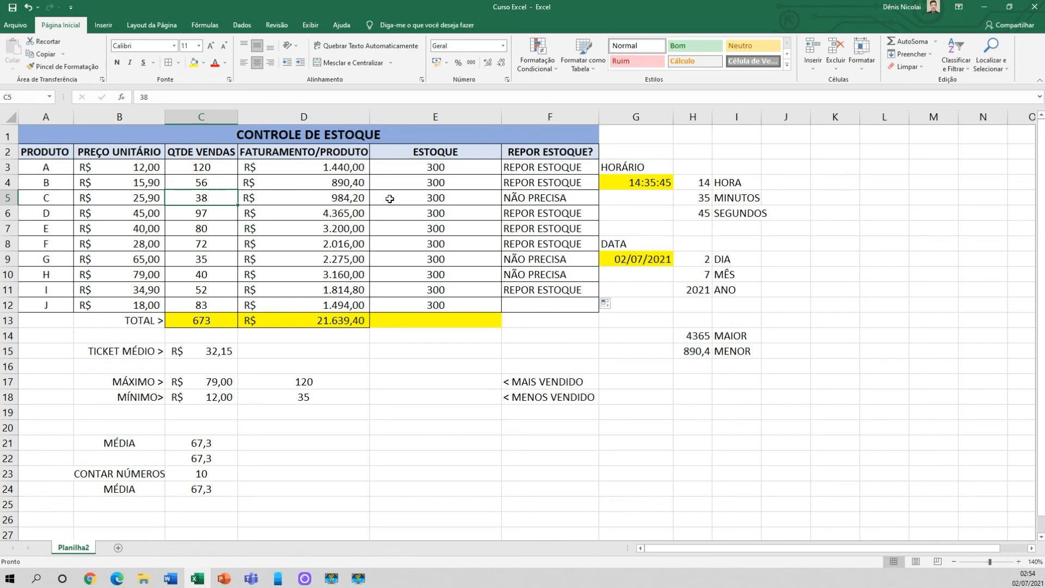
left_click(538, 198)
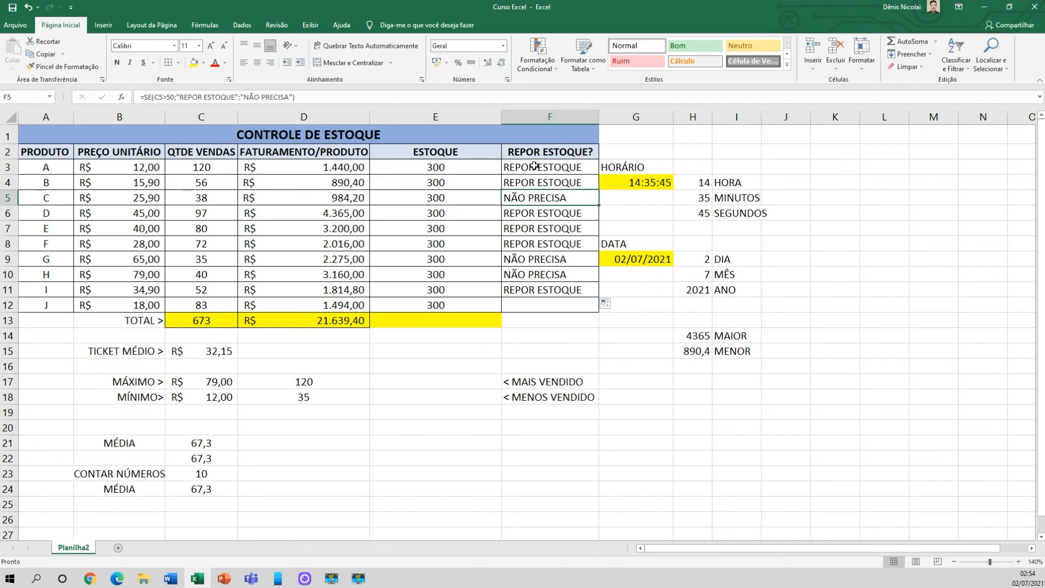
left_click(58, 168)
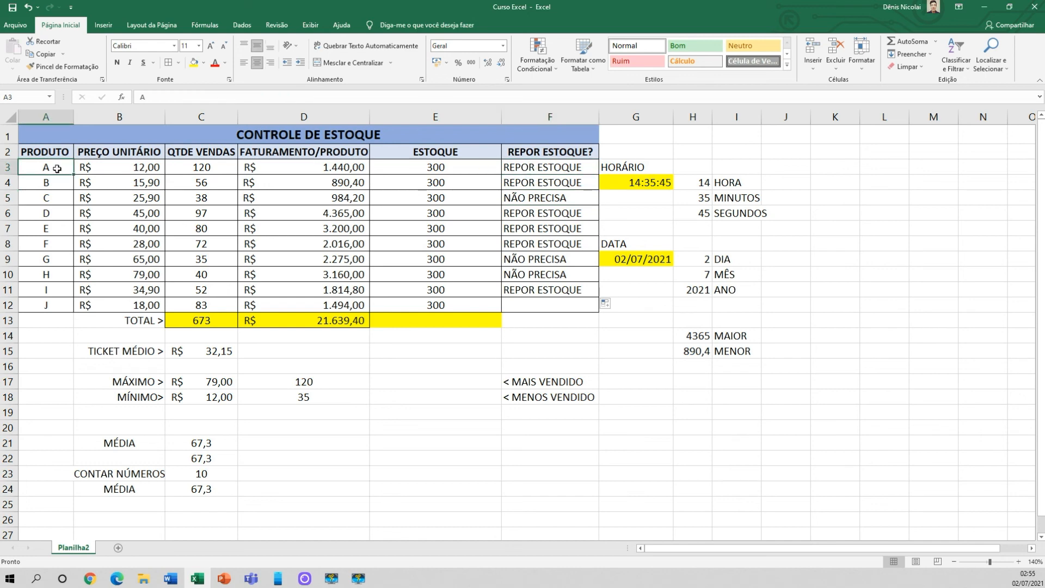
left_click(514, 213)
left_click(51, 212)
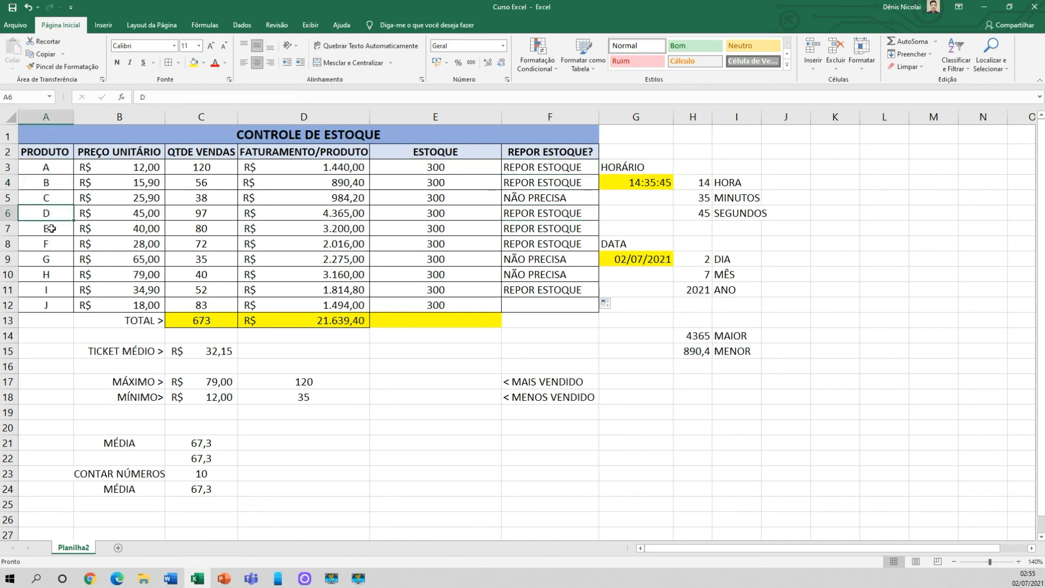
- Select rows 3, 4, 6, 7, 8 and 11 together to examine the products marked REPOR ESTOQUE
left_click(5, 167)
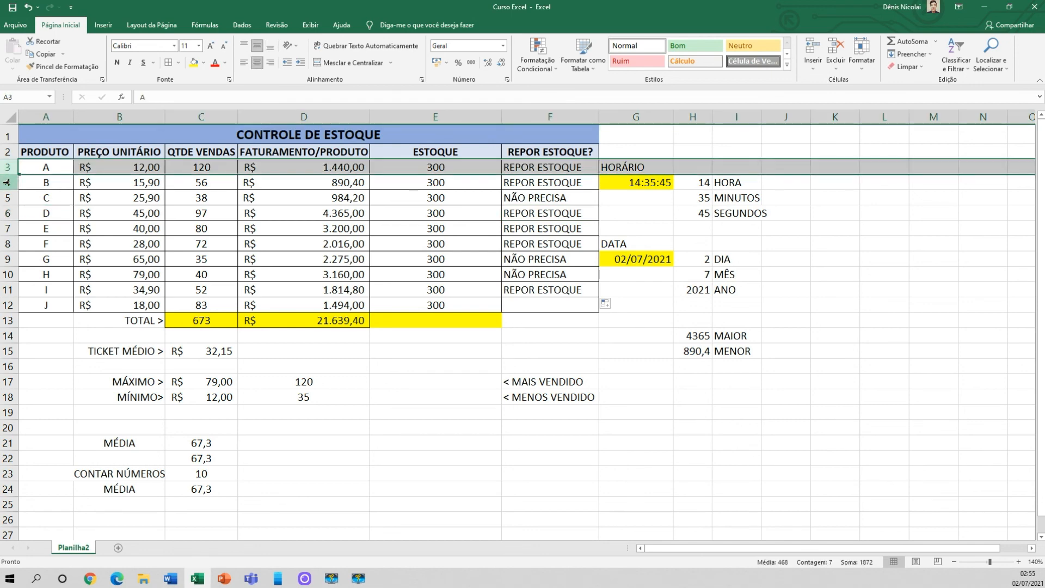
left_click(6, 182, "ctrl")
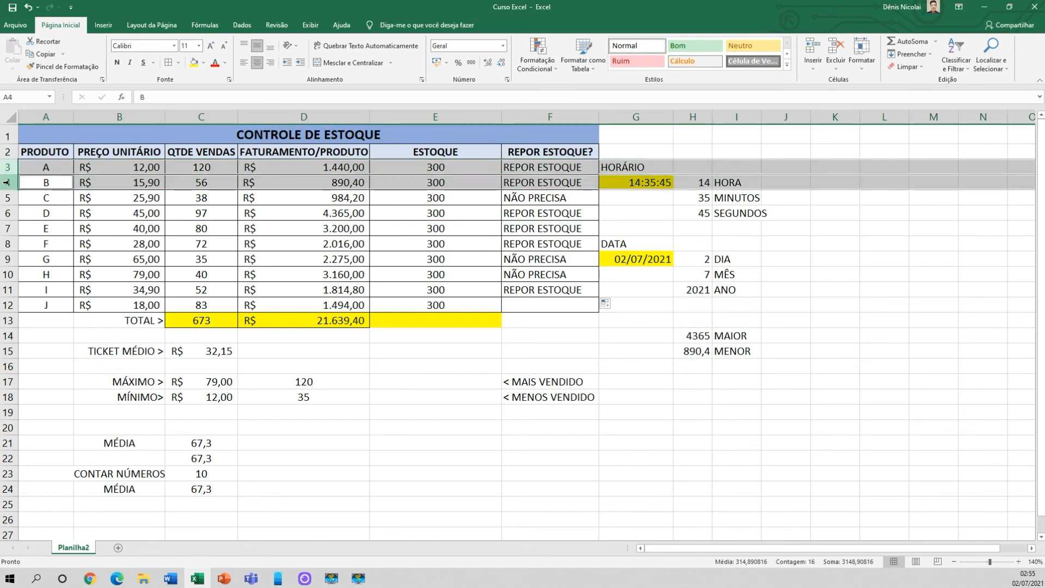
left_click(6, 213, "ctrl")
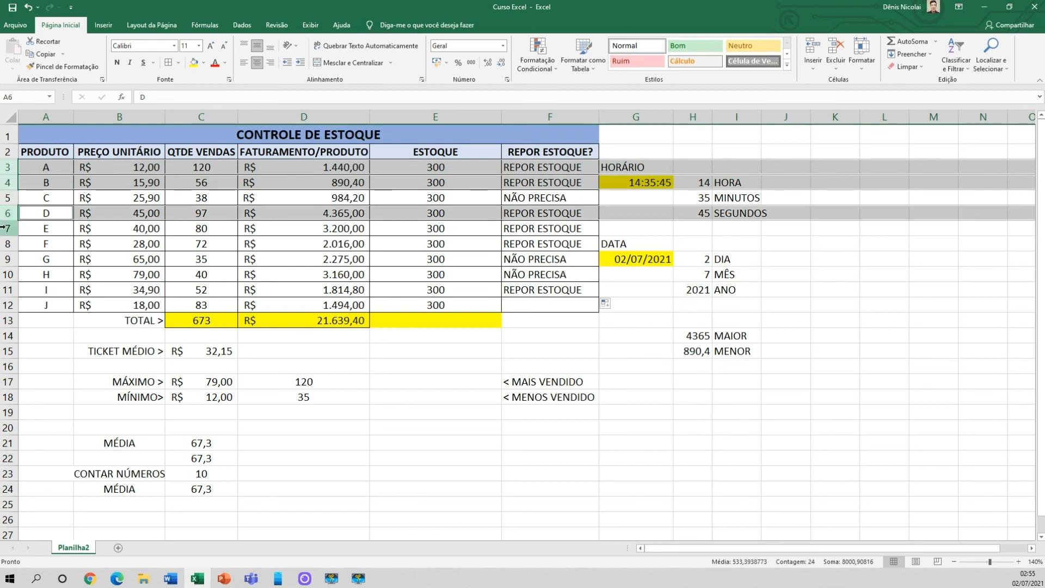
left_click(6, 228, "ctrl")
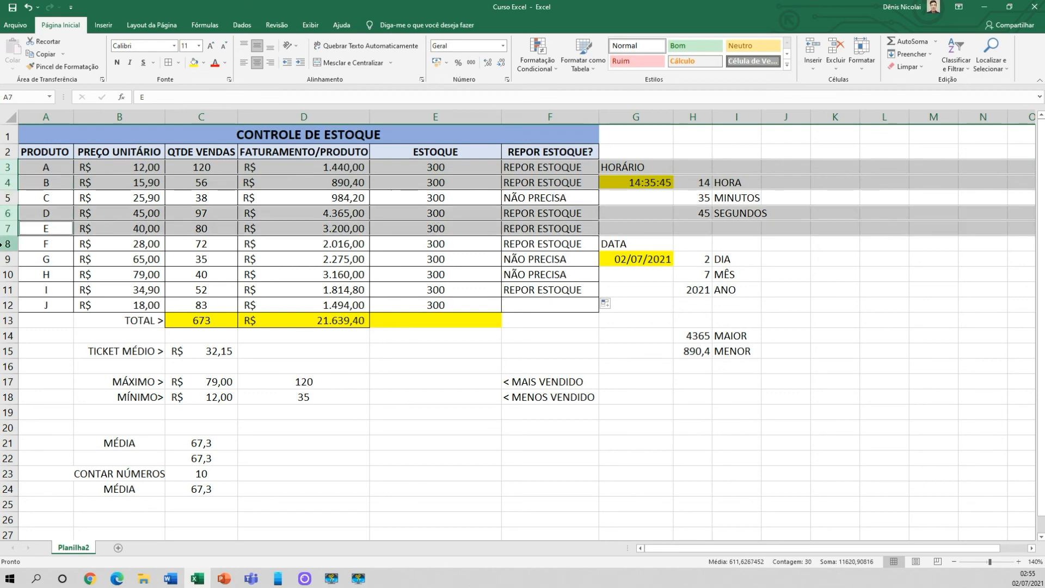
left_click(4, 244, "ctrl")
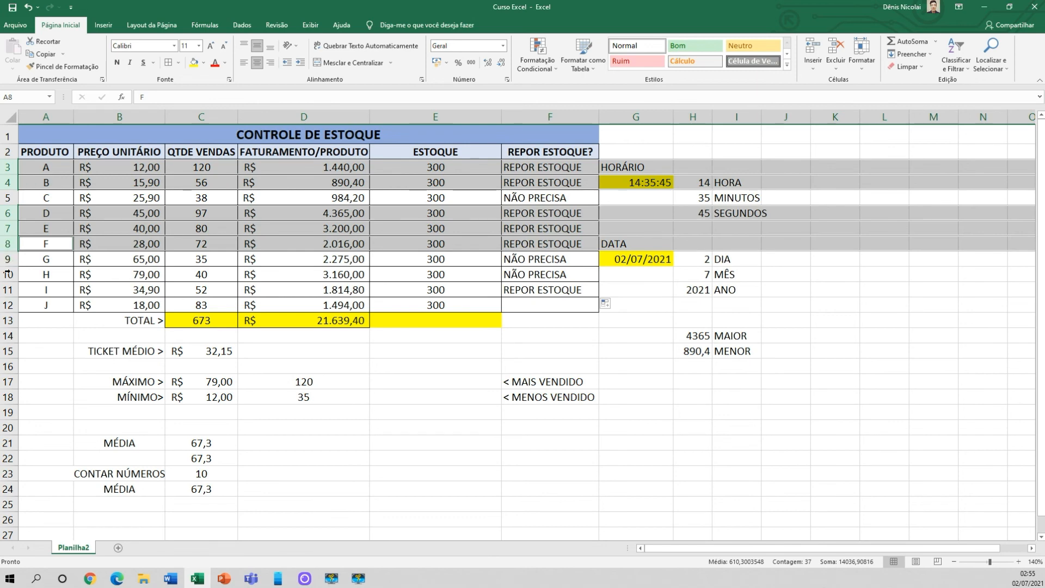
left_click(6, 290, "ctrl")
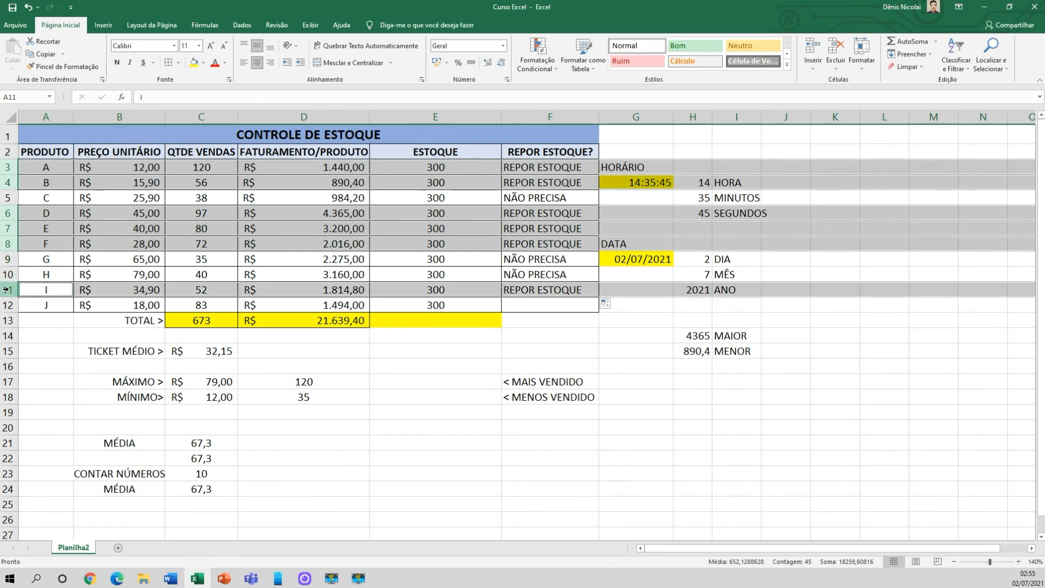
- Fill the SE formula from F11 down to F12 for product J
left_click(592, 293)
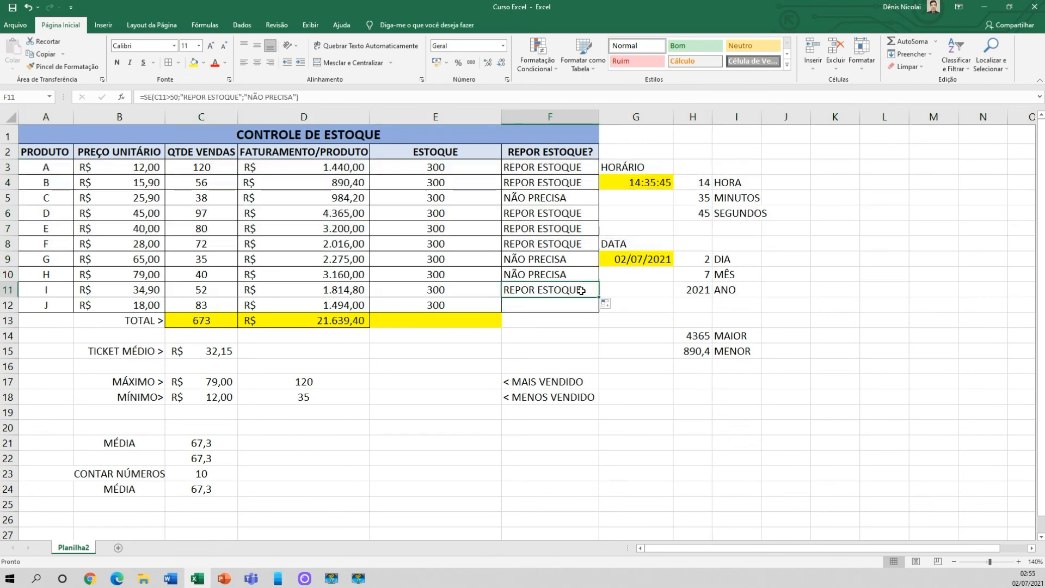
left_click_drag(600, 298, 598, 310)
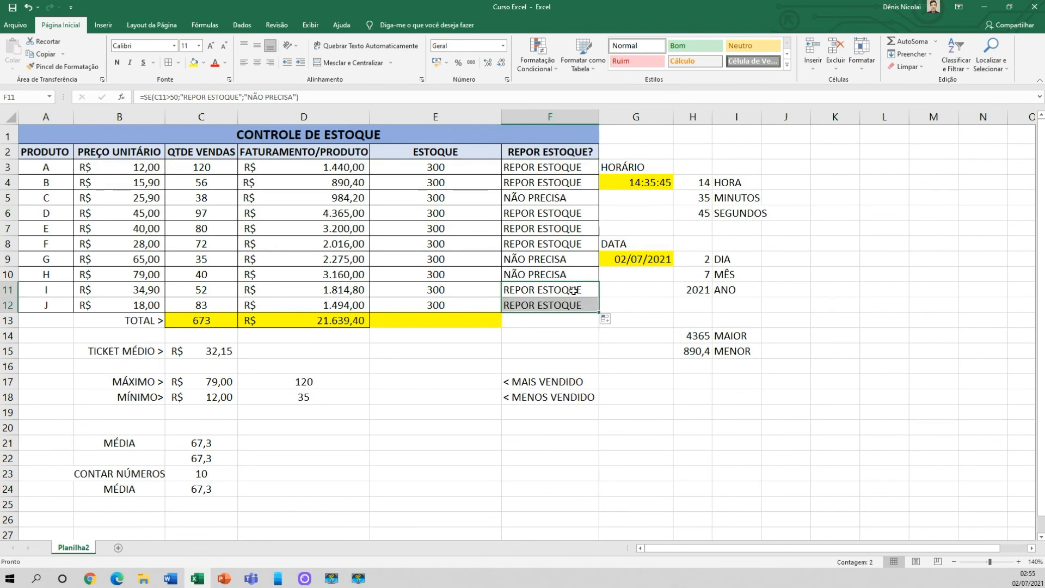
- Select rows 3, 4, 6, 7, 8, 11 and 12 together to review all products marked REPOR ESTOQUE
left_click(4, 305, "ctrl")
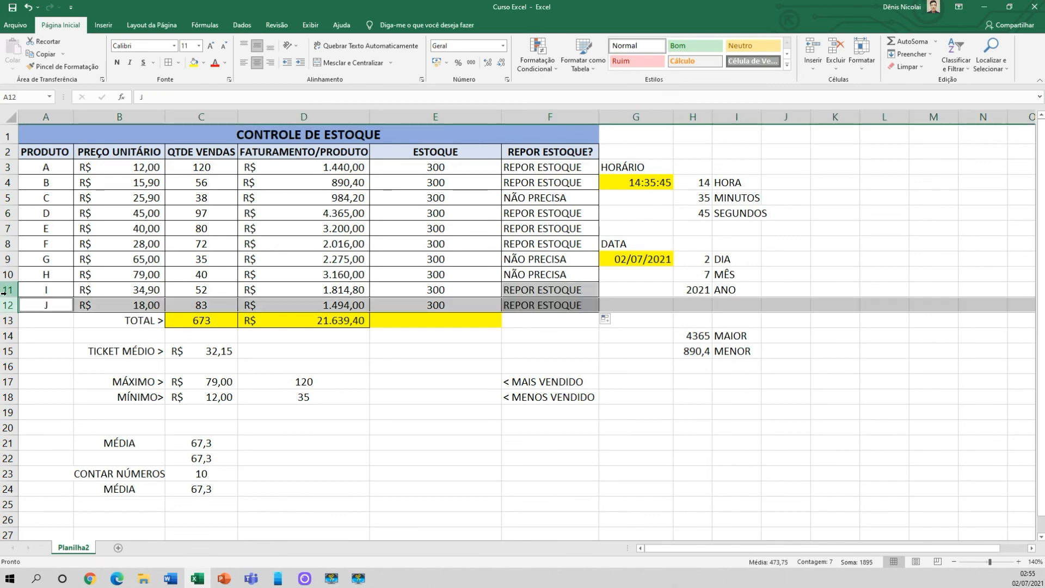
left_click(3, 291, "ctrl")
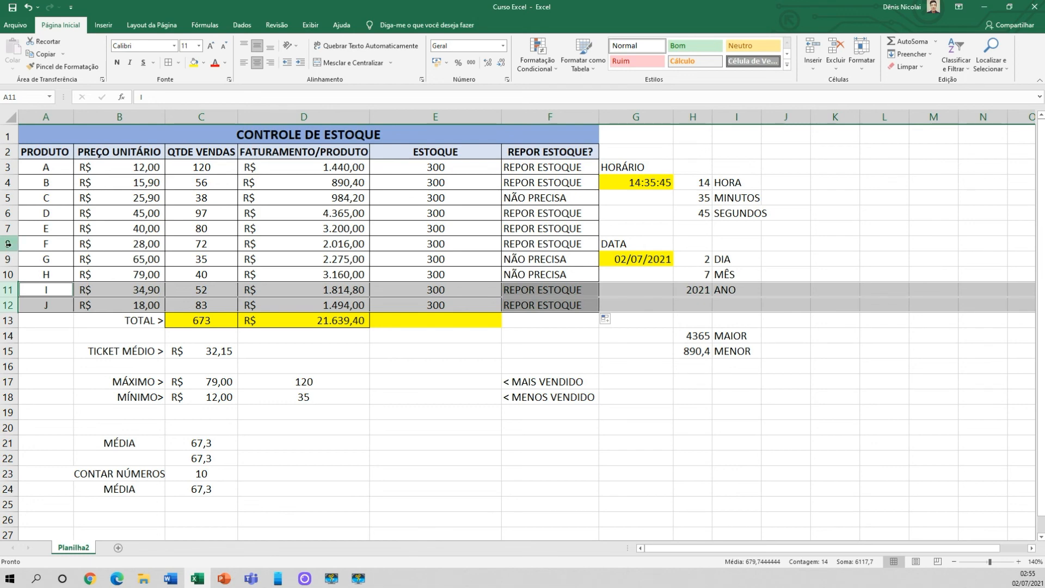
left_click_drag(7, 243, 7, 228)
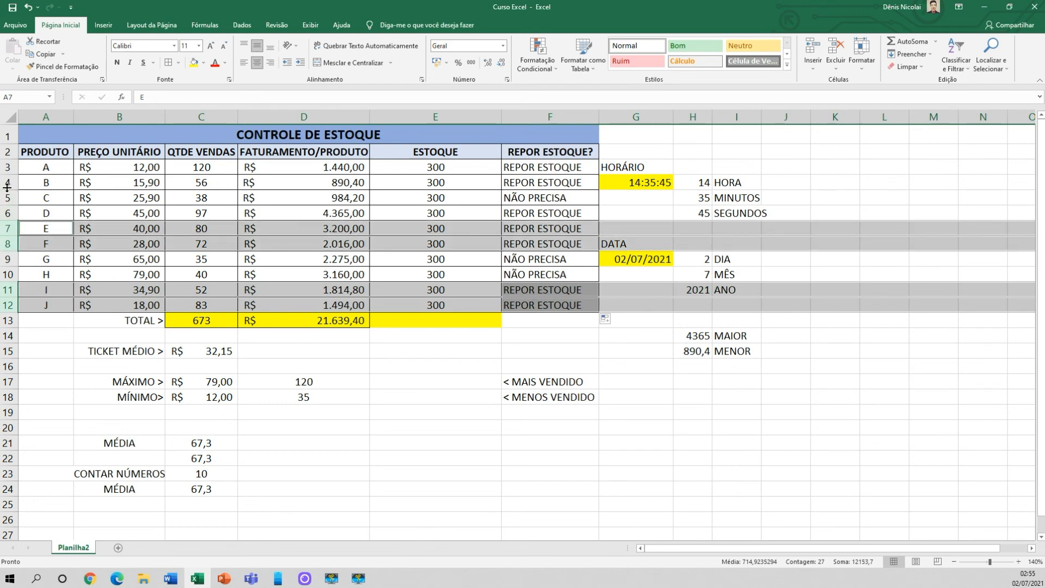
left_click(6, 167, "ctrl")
left_click(6, 182, "ctrl")
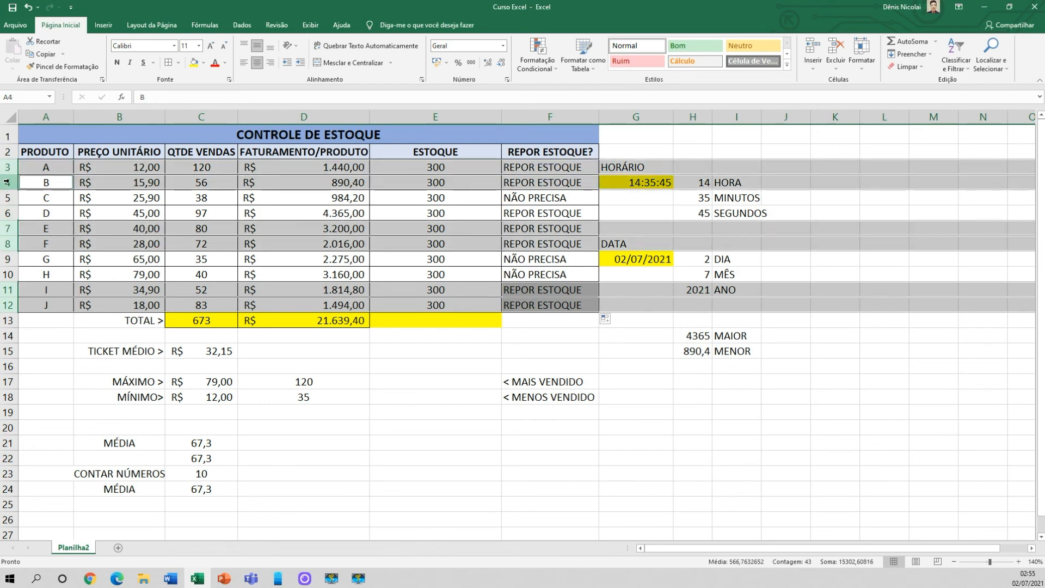
left_click(12, 213, "ctrl")
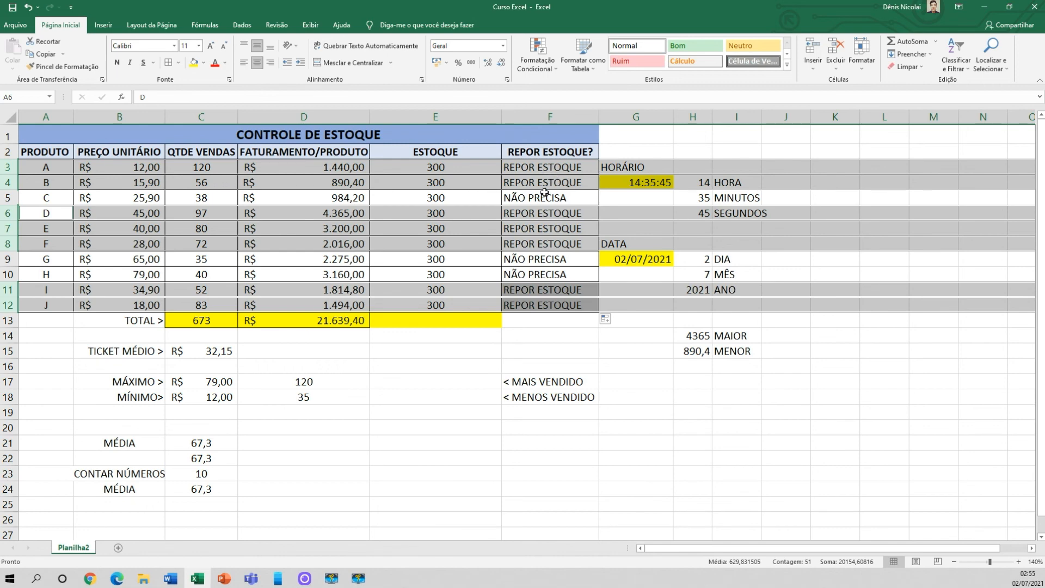
- Replace the false result NÃO PRECISA with 0 in the SE formula in F3, giving =SE(C3>50;"REPOR ESTOQUE";"0")
left_click(547, 169)
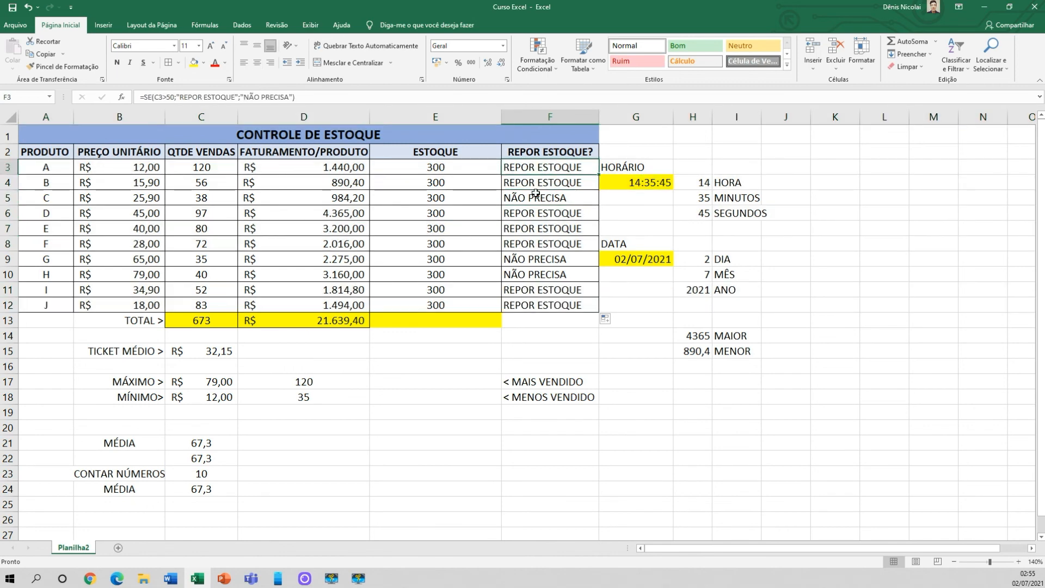
left_click_drag(540, 169, 541, 182)
key("Down")
key("Down")
double_click(529, 167)
left_click_drag(652, 167, 713, 170)
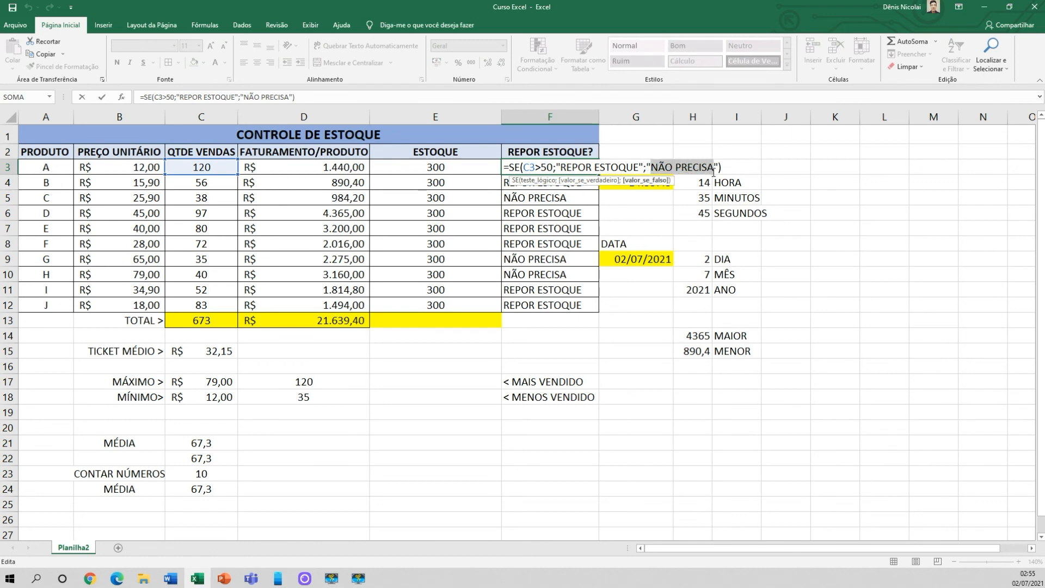
type("0")
key("Return")
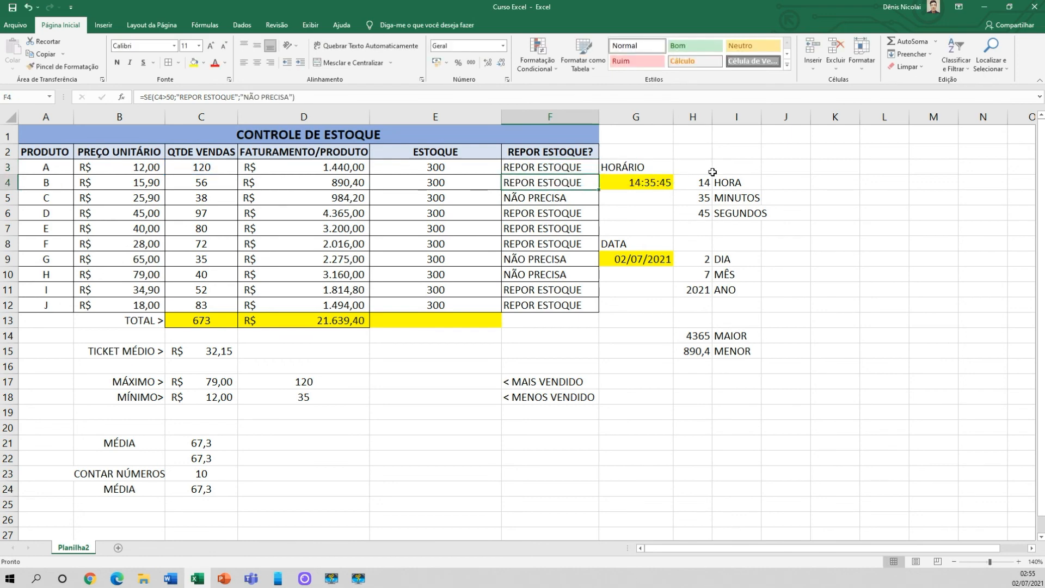
double_click(580, 168)
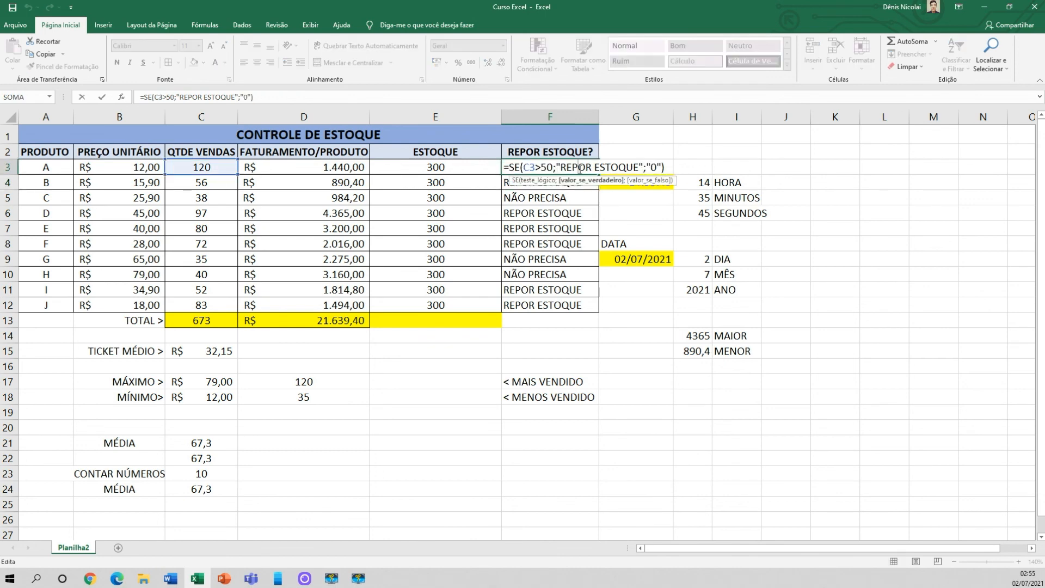
key("Escape")
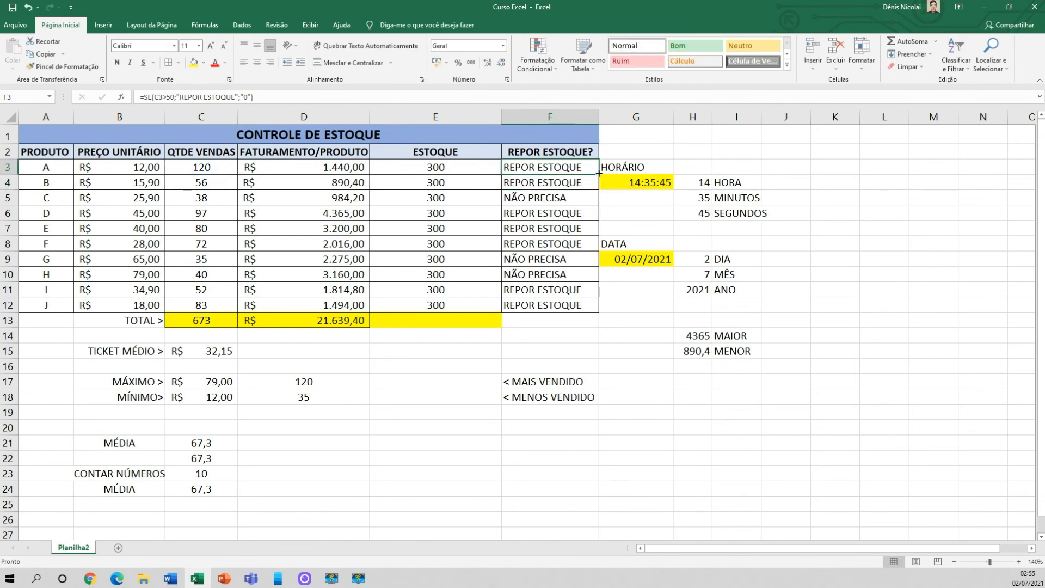
- Fill the SE formula from F3 down to F12 and check which products get 0 or REPOR ESTOQUE
left_click_drag(597, 189, 598, 310)
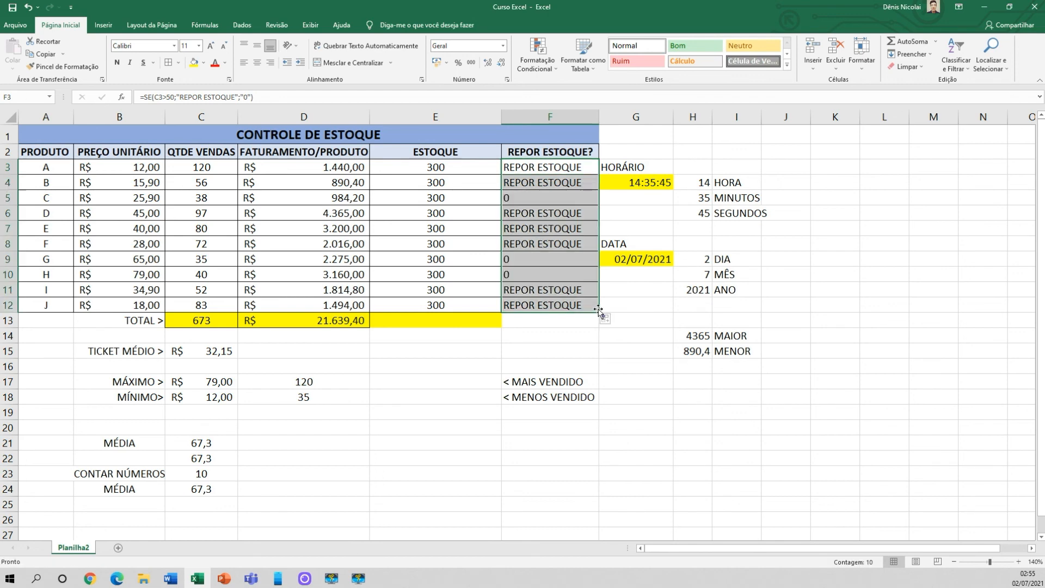
left_click(563, 259)
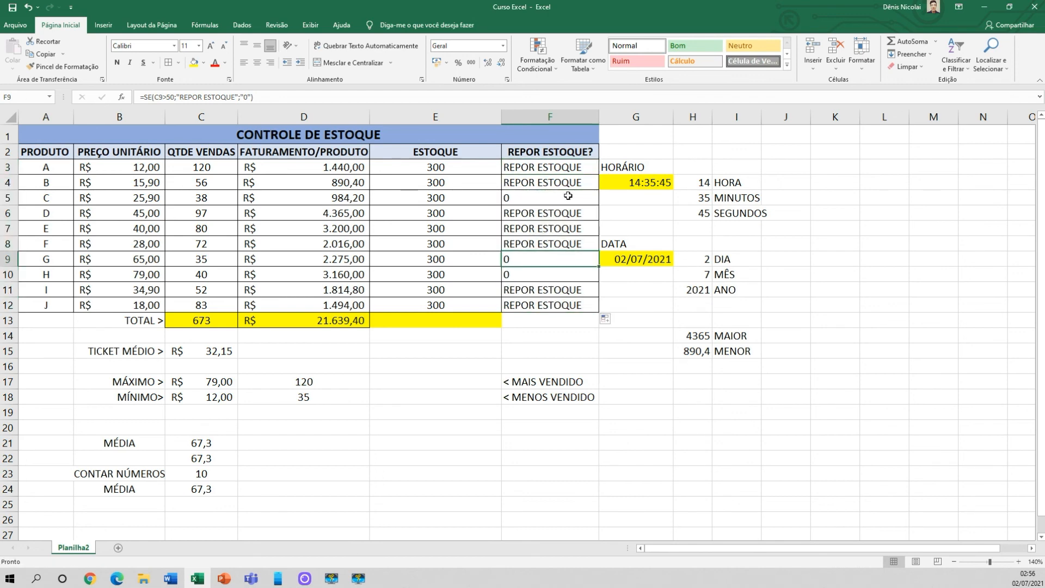
left_click(515, 197)
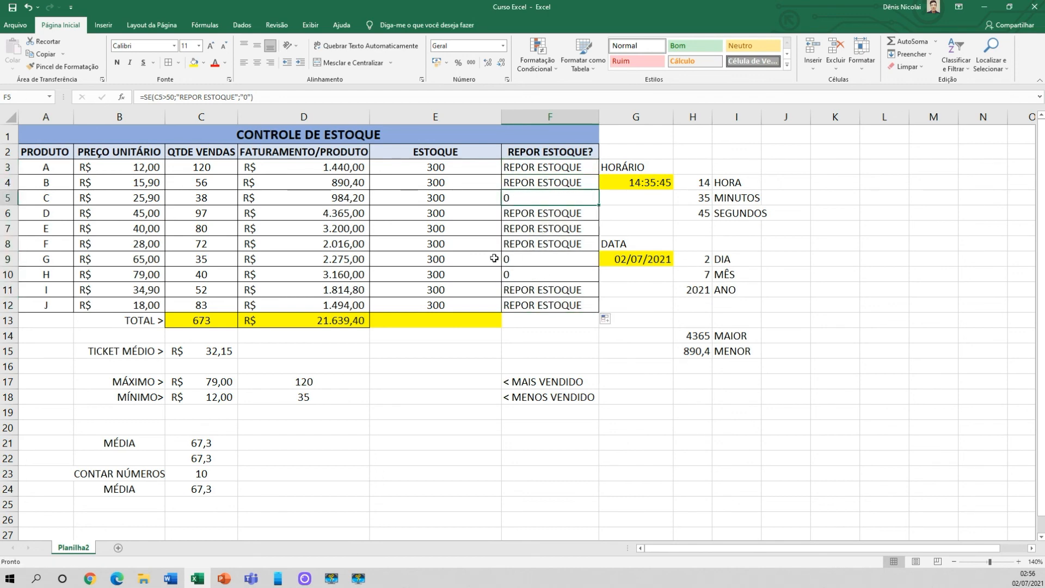
left_click_drag(545, 166, 546, 244)
left_click_drag(542, 288, 542, 303)
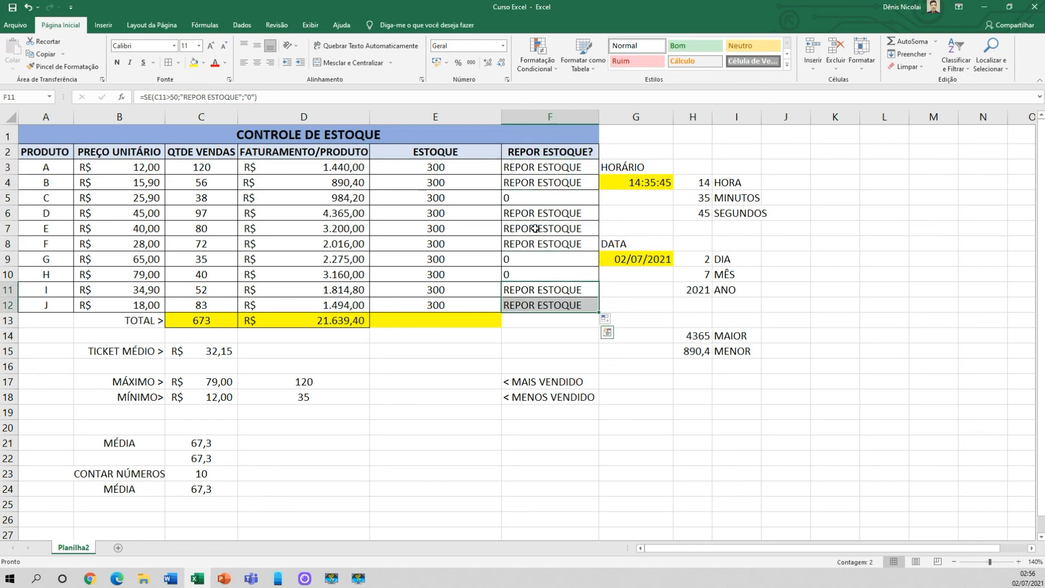
- Set the sales threshold in F3's SE formula to 100, giving =SE(C3>100;"REPOR ESTOQUE";"0")
left_click(538, 166)
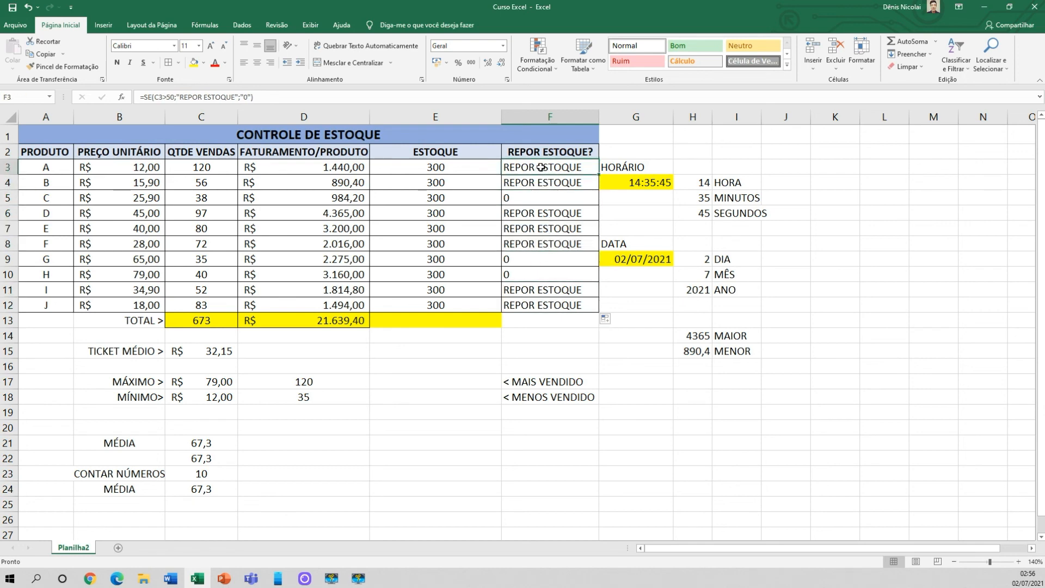
double_click(541, 167)
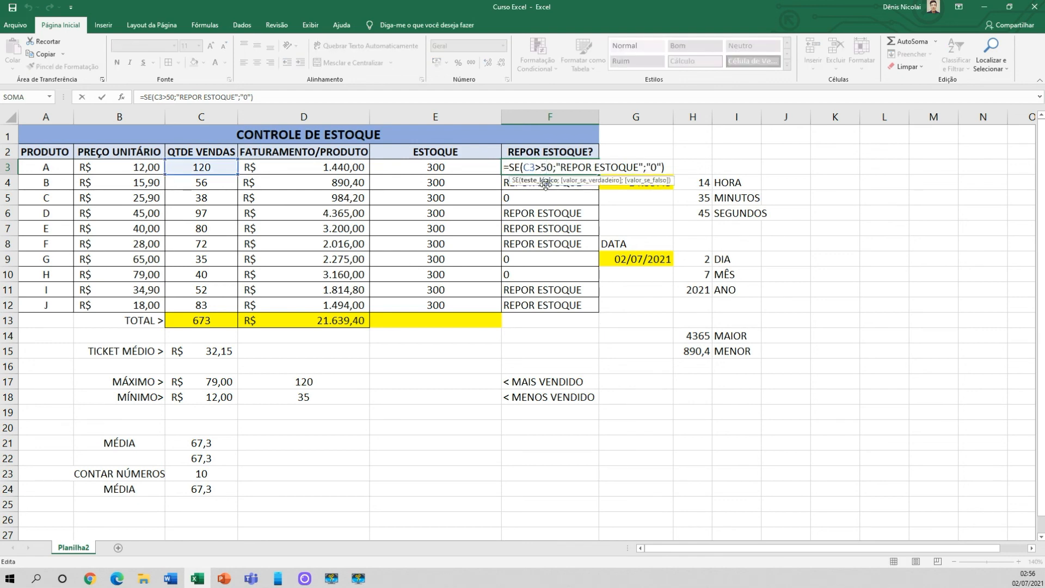
key("BackSpace")
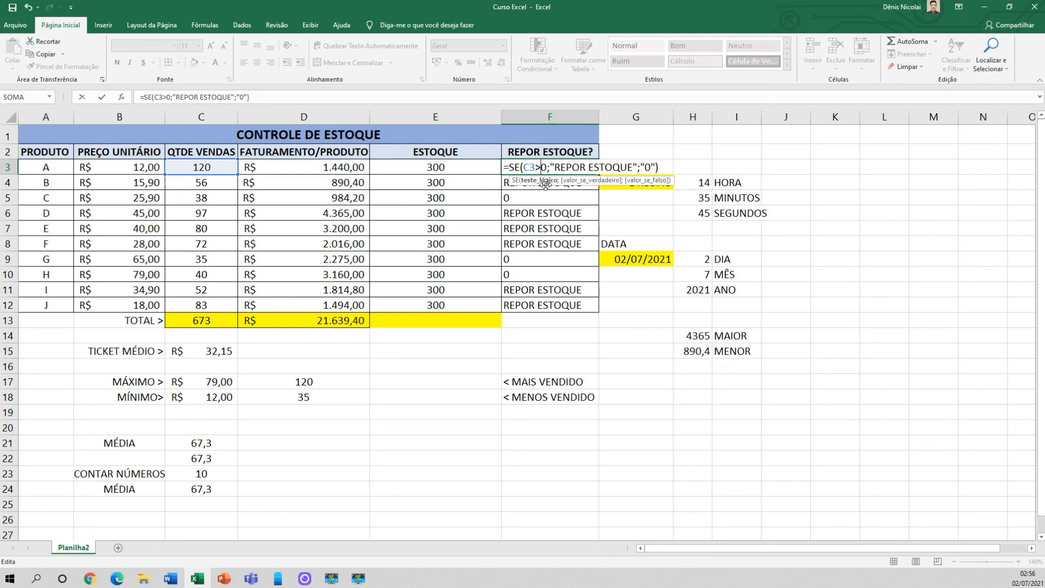
type("10")
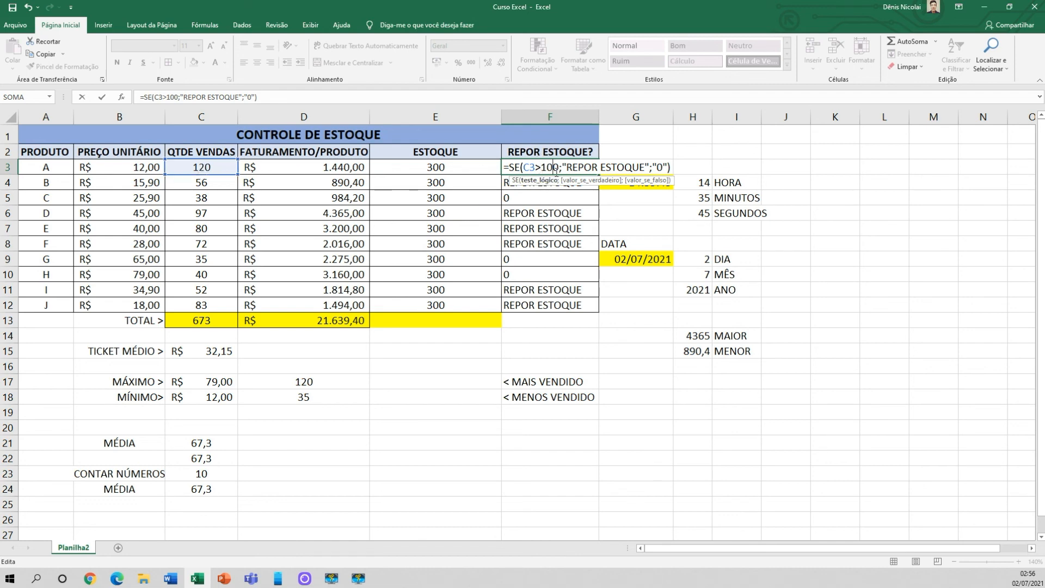
key("Return")
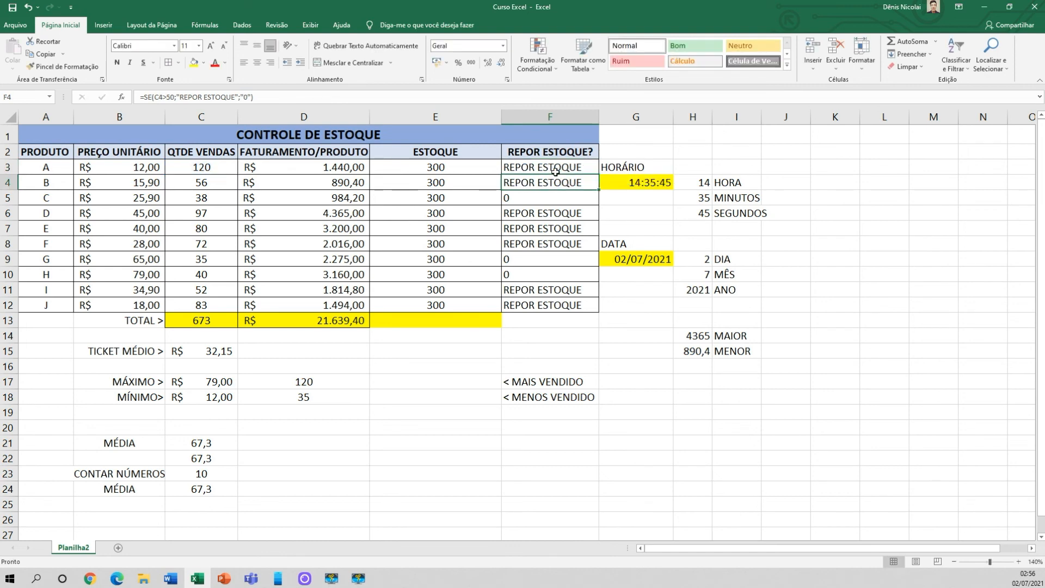
- Compare the thresholds in the SE formulas of F4, F6 and F3 without altering them
left_click(557, 169)
double_click(547, 183)
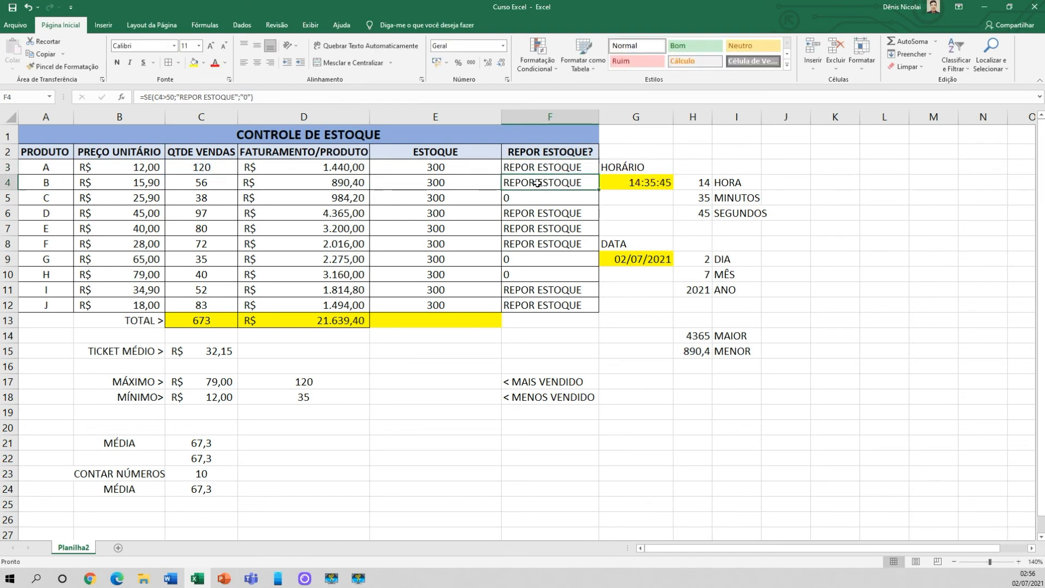
key("Return")
double_click(547, 213)
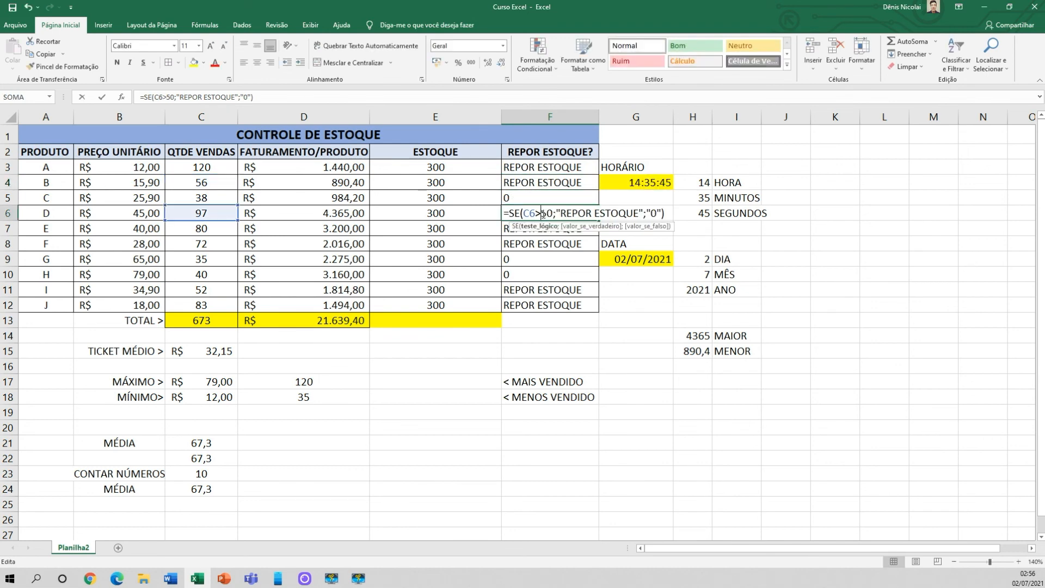
key("Return")
double_click(559, 168)
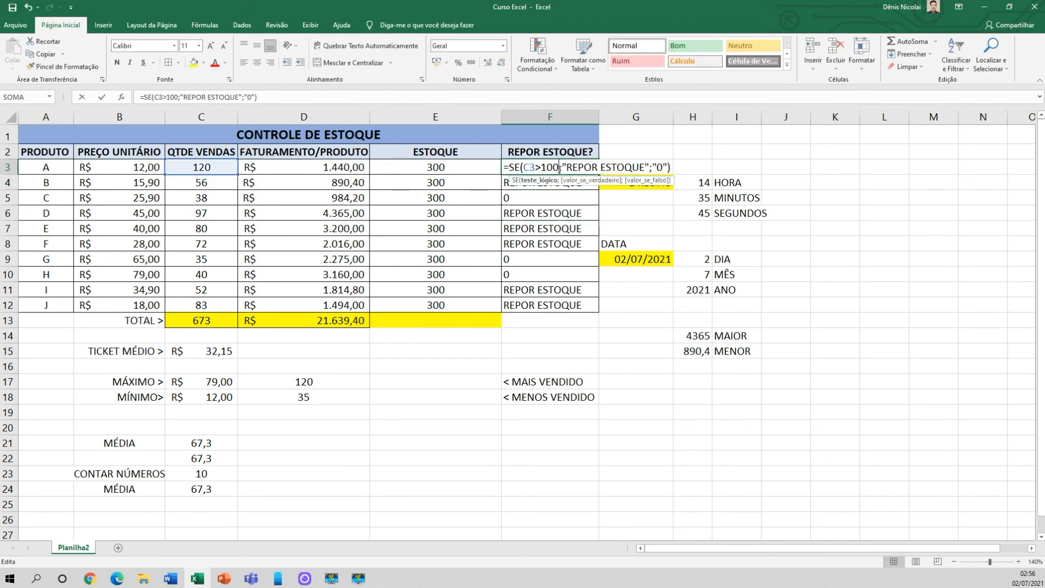
key("Escape")
- Fill the SE formula from F3 down to F12 and compare the results with the QTDE VENDAS figures
left_click_drag(599, 174, 600, 309)
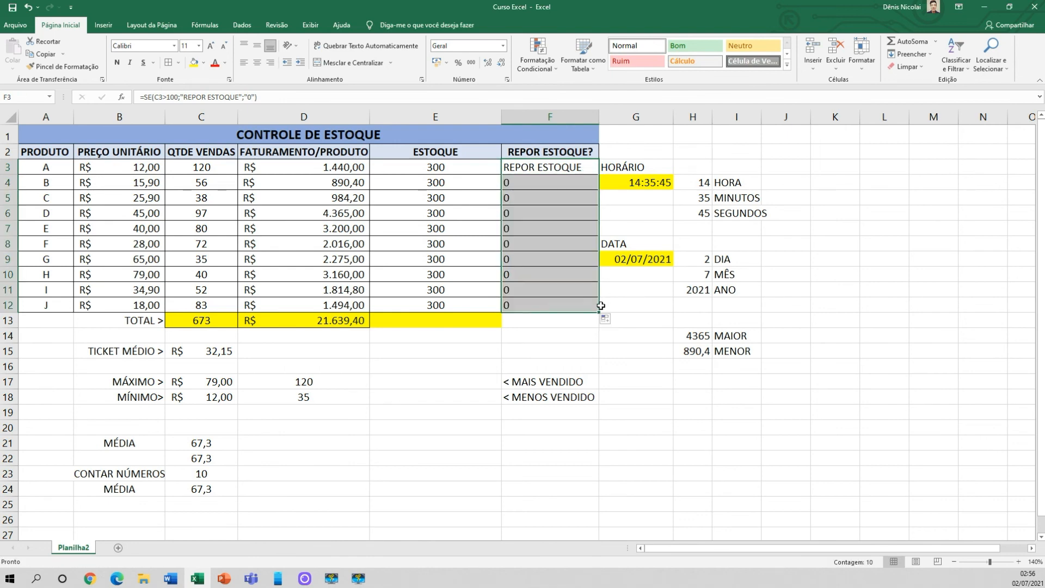
left_click(559, 297)
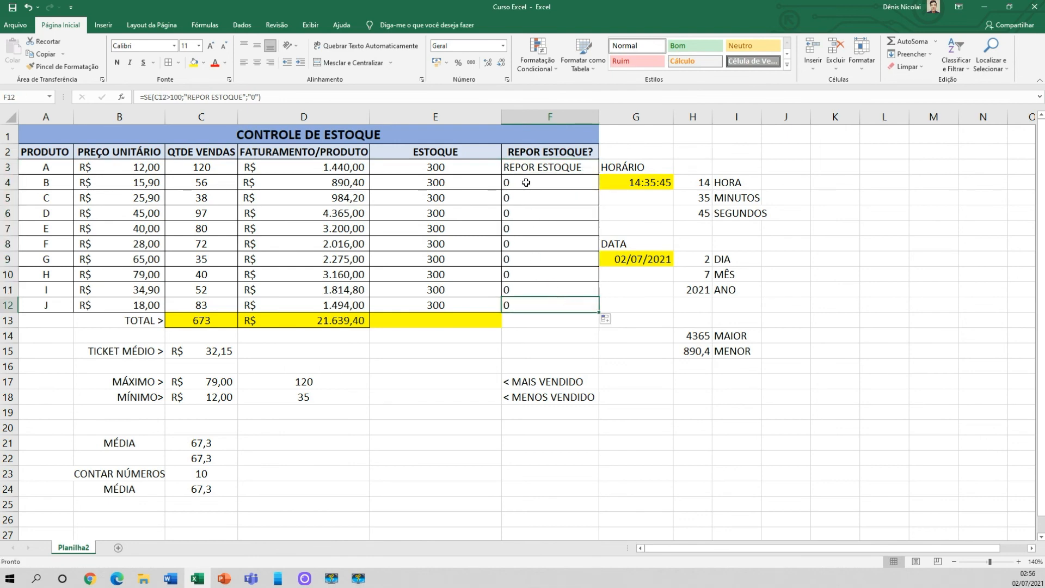
left_click(204, 168)
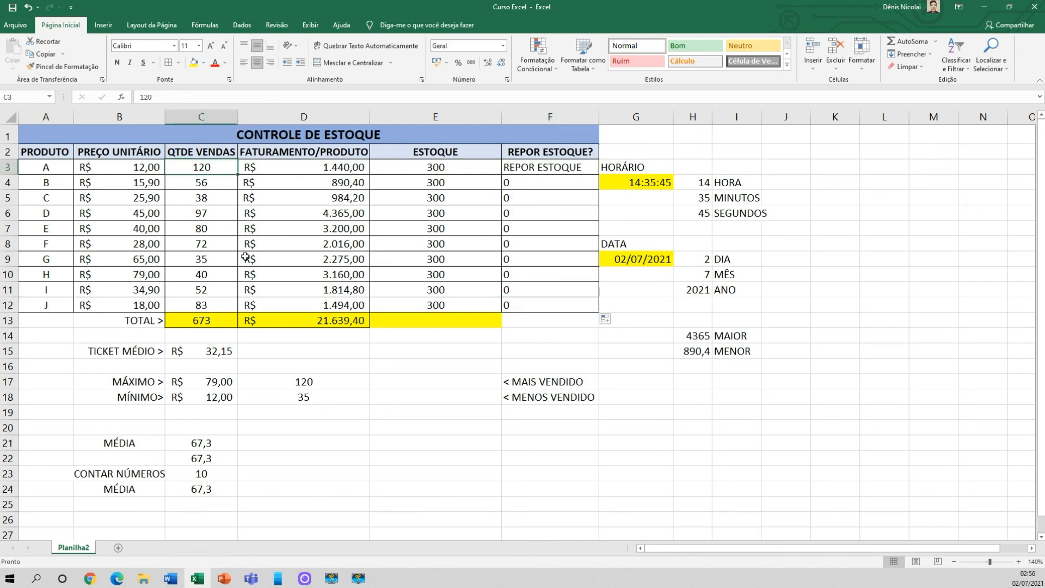
left_click(534, 184)
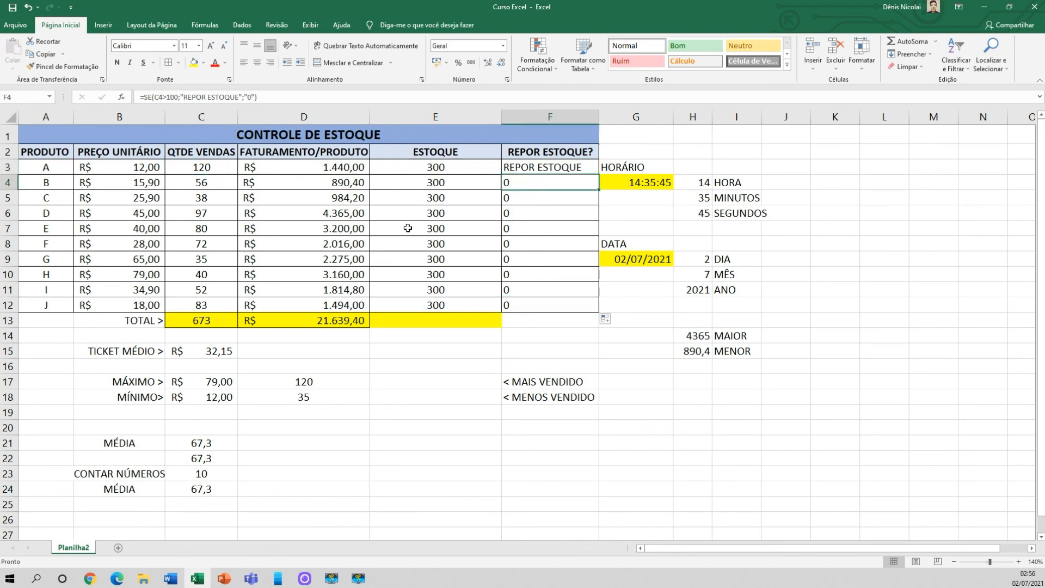
left_click(212, 242)
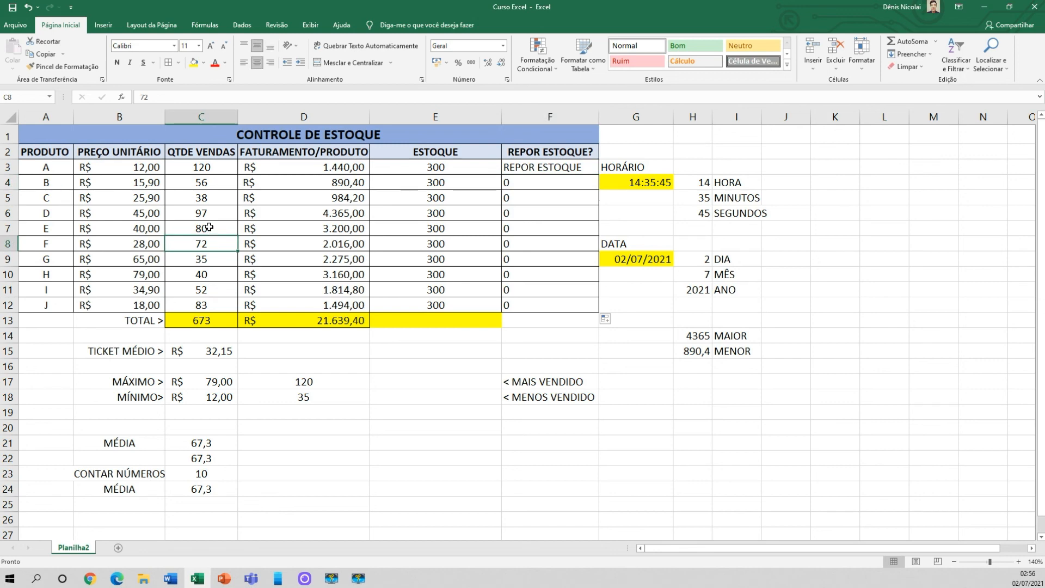
- Set product D's QTDE VENDAS in C6 to 107 and check its REPOR ESTOQUE? result
left_click(217, 216)
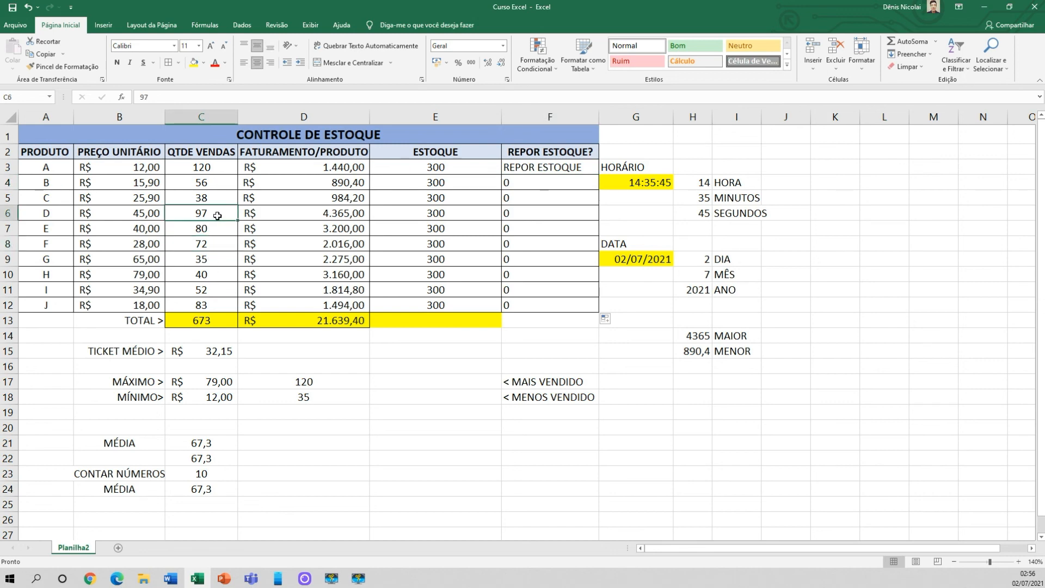
type("107")
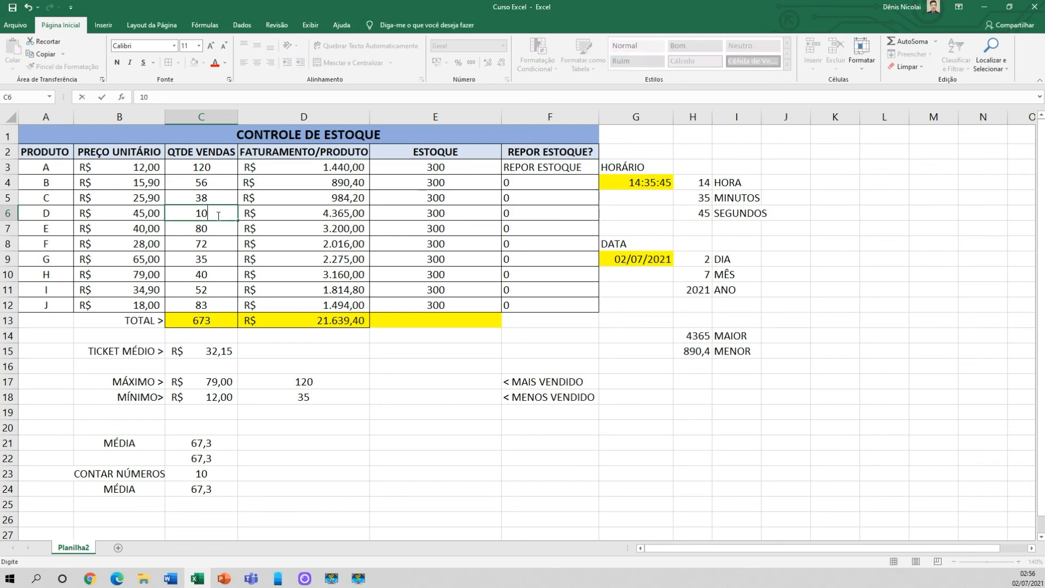
key("Return")
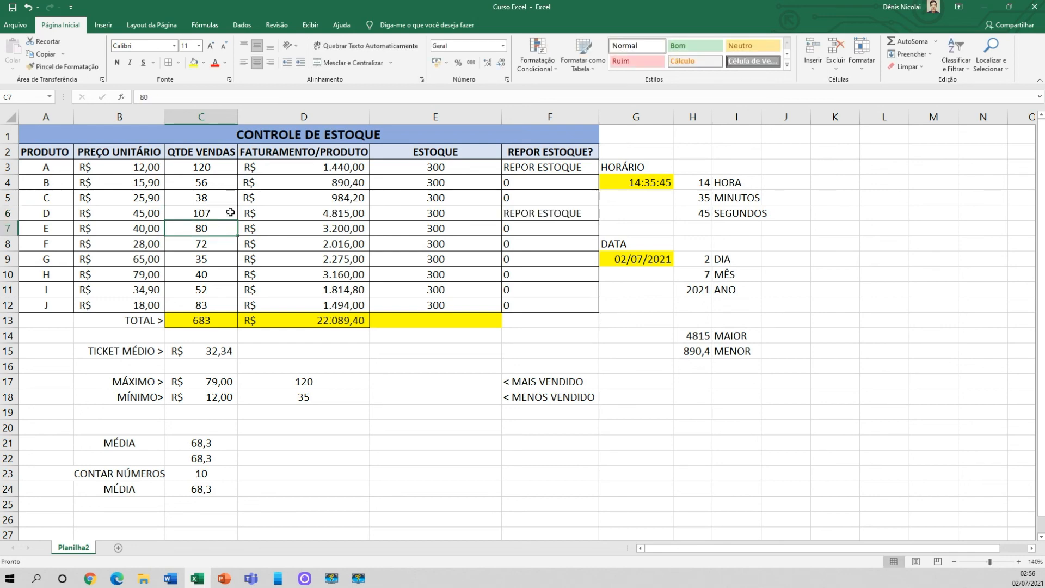
left_click(533, 213)
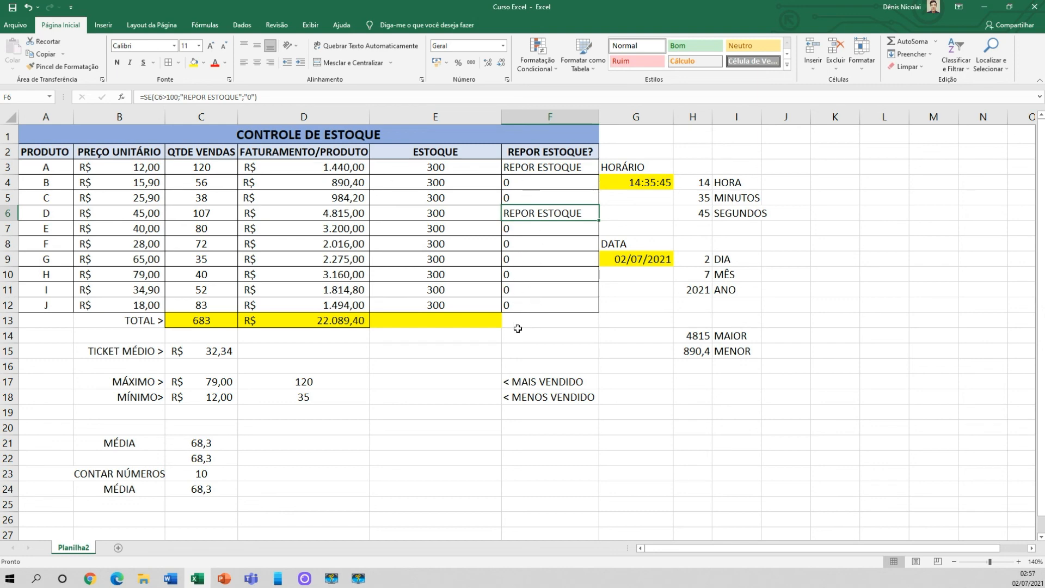
left_click(422, 338)
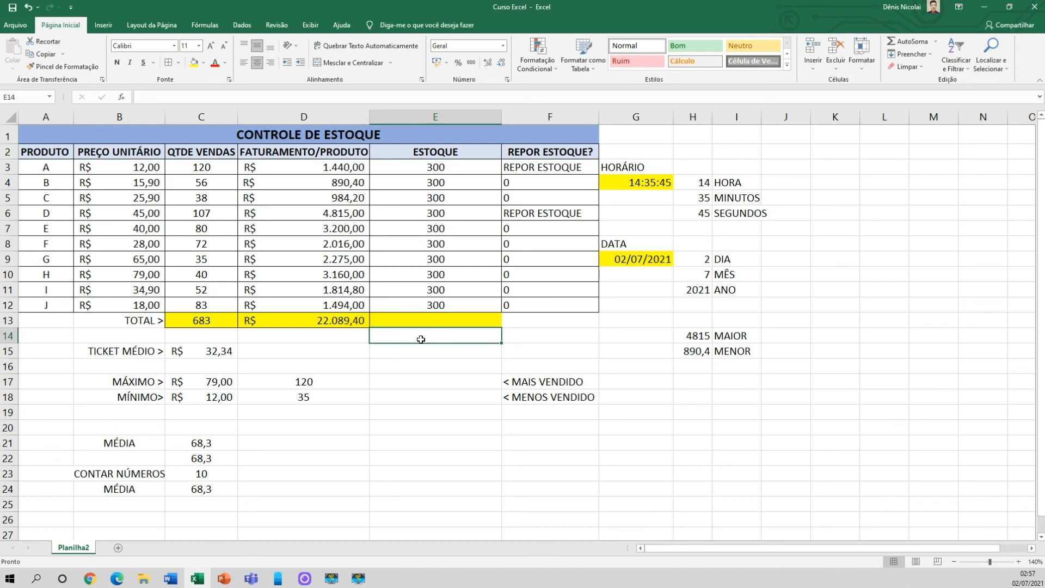
type("=SE")
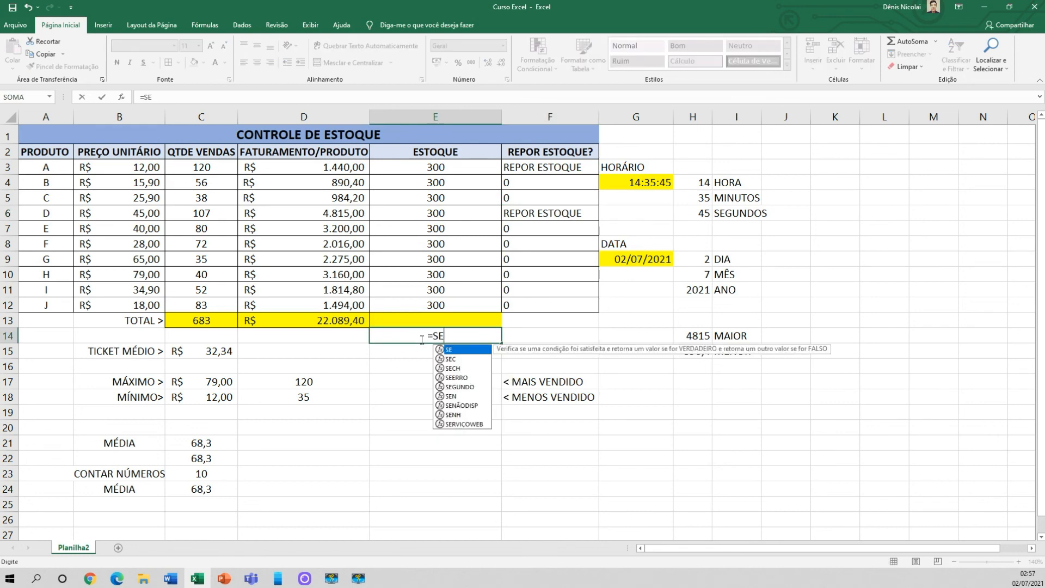
type("(")
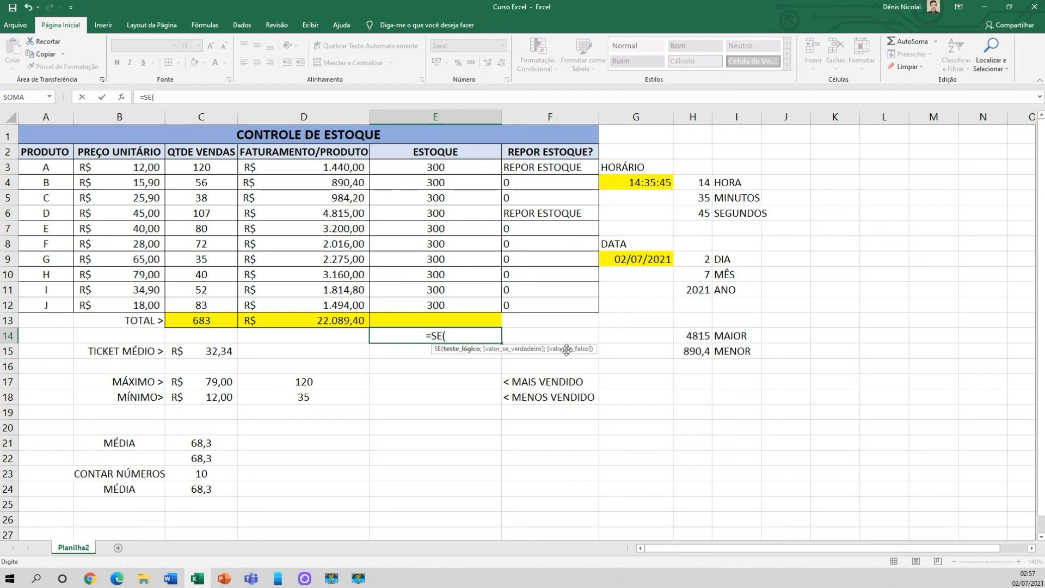
key("Escape")
- Review the logical test, true value and false value in F3's SE formula, leaving it unmodified
left_click(537, 169)
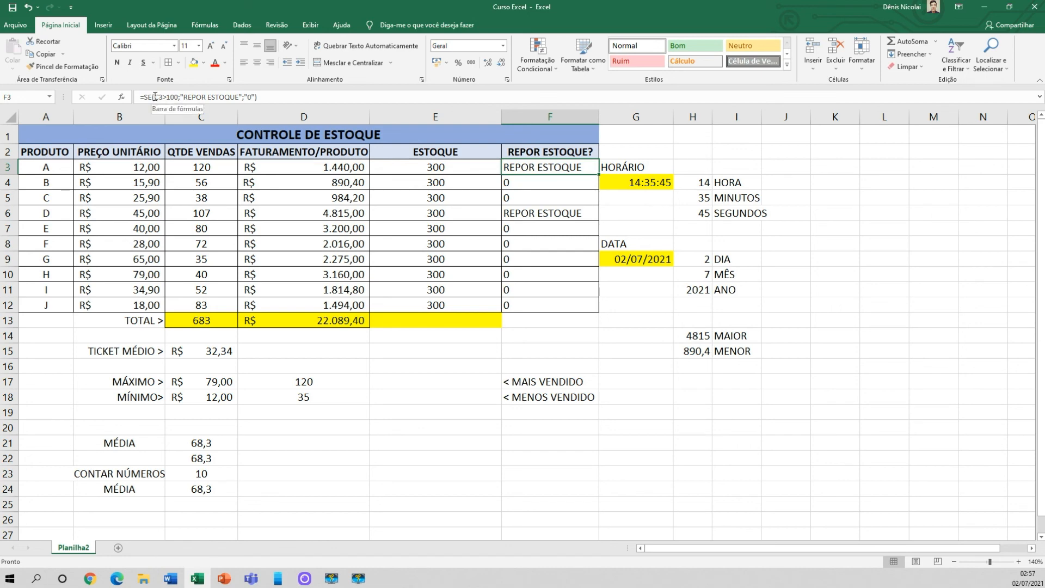
left_click_drag(154, 97, 176, 98)
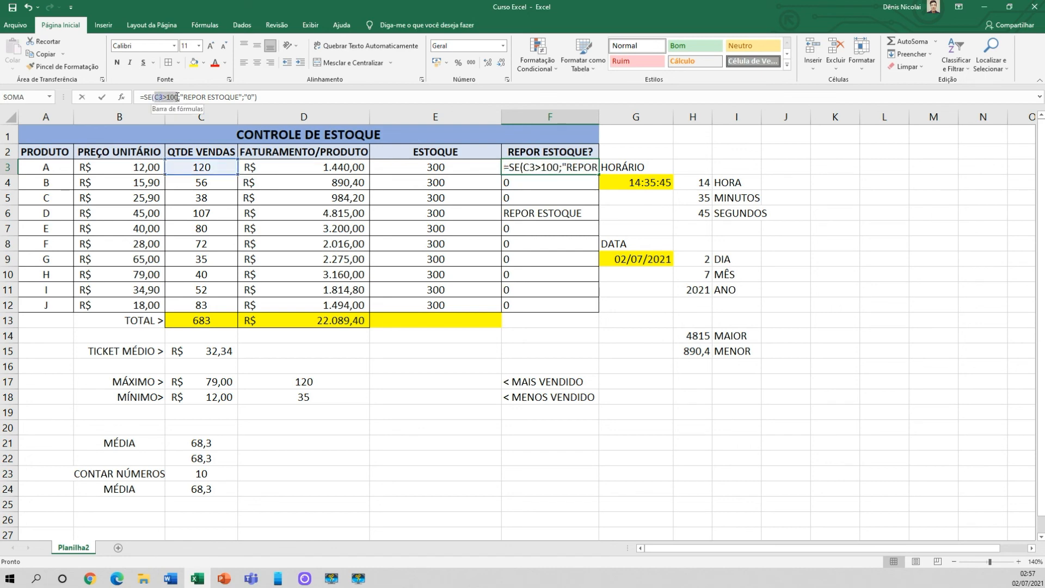
left_click(184, 97)
left_click_drag(184, 97, 240, 97)
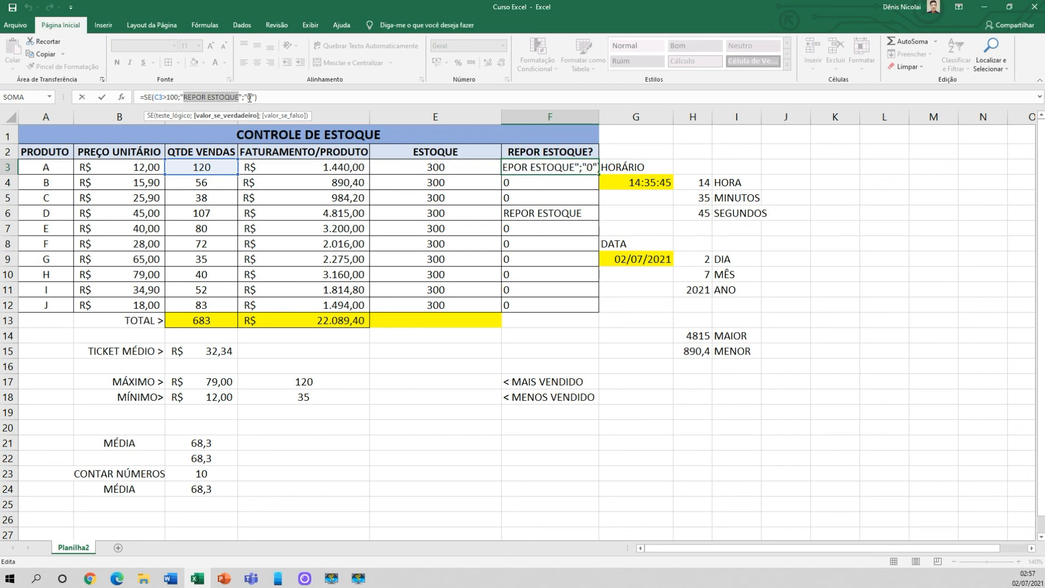
left_click(250, 97)
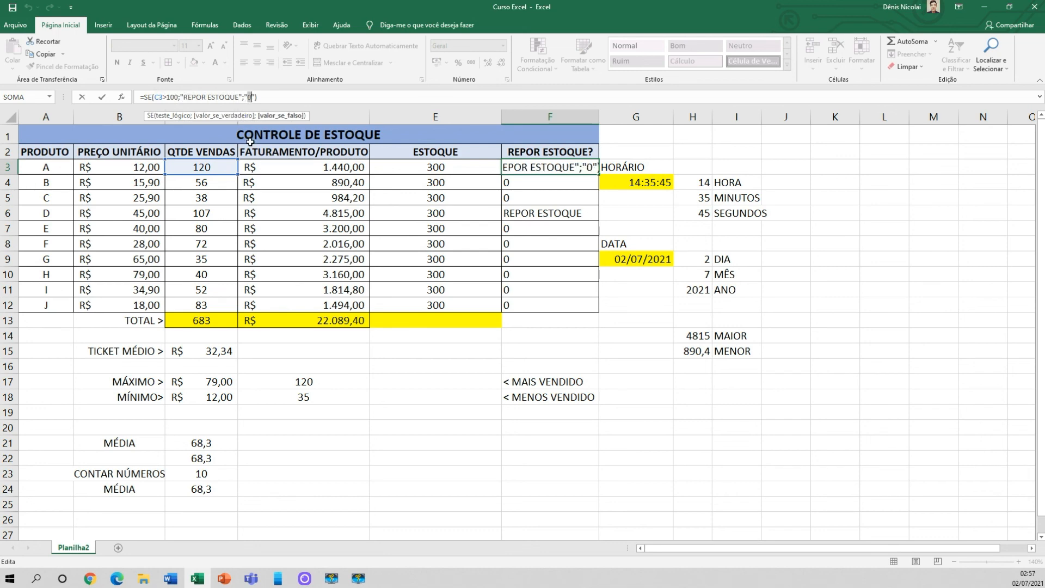
key("ctrl+Return")
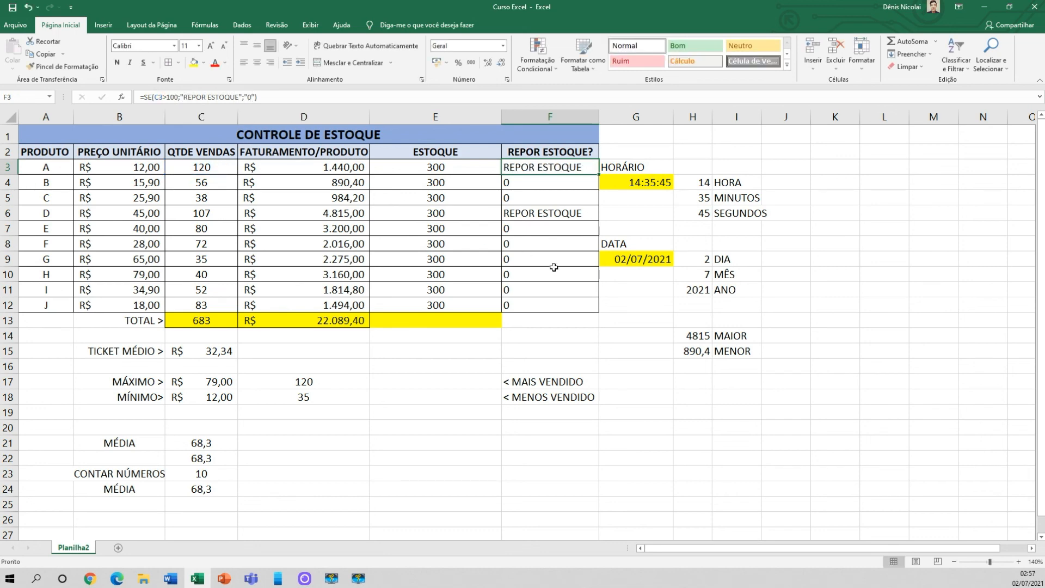
- Start an SE formula in E13 with the logical test D13<20000
left_click(432, 406)
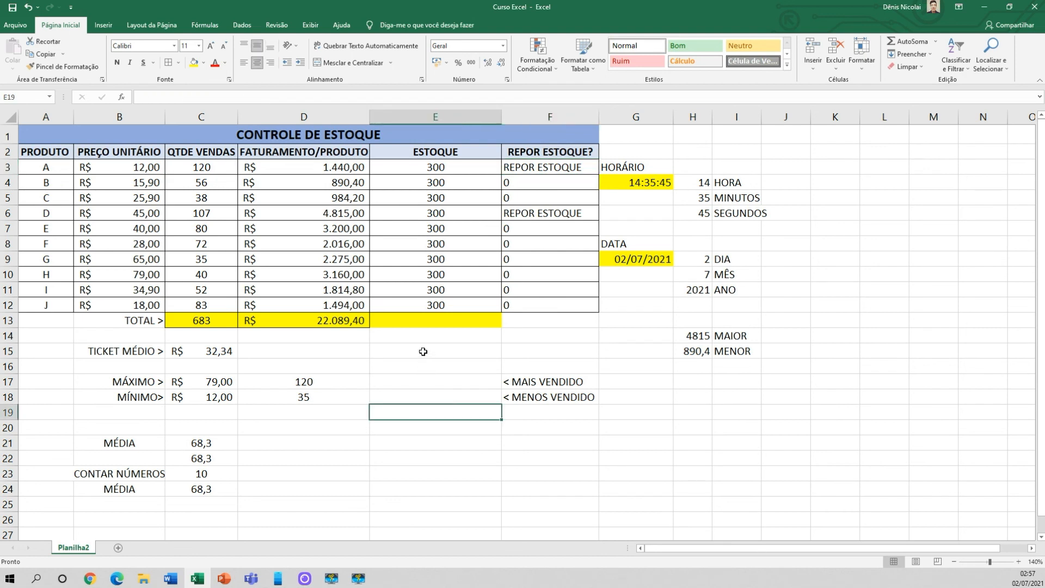
left_click(398, 353)
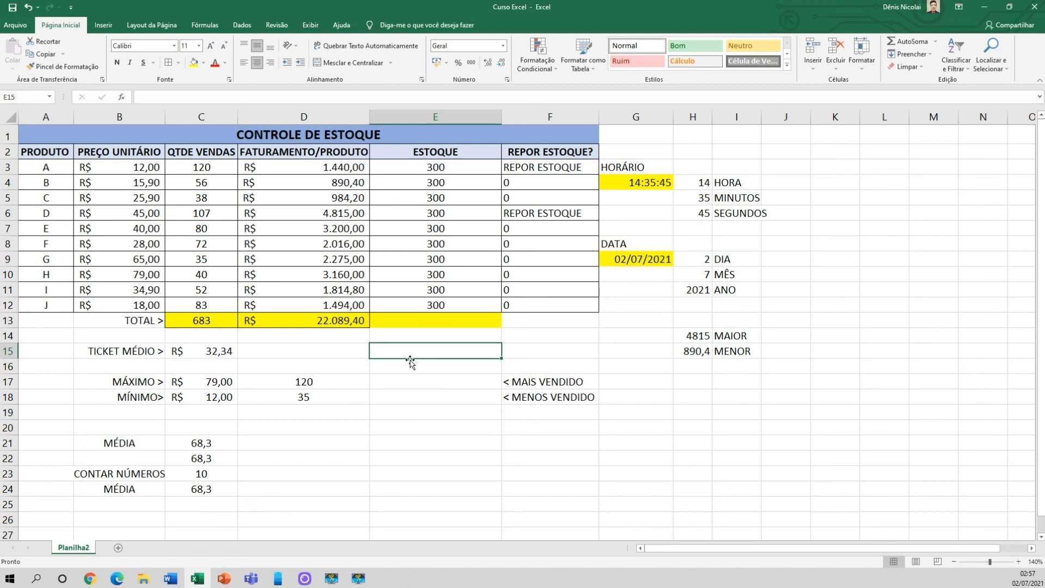
left_click(399, 321)
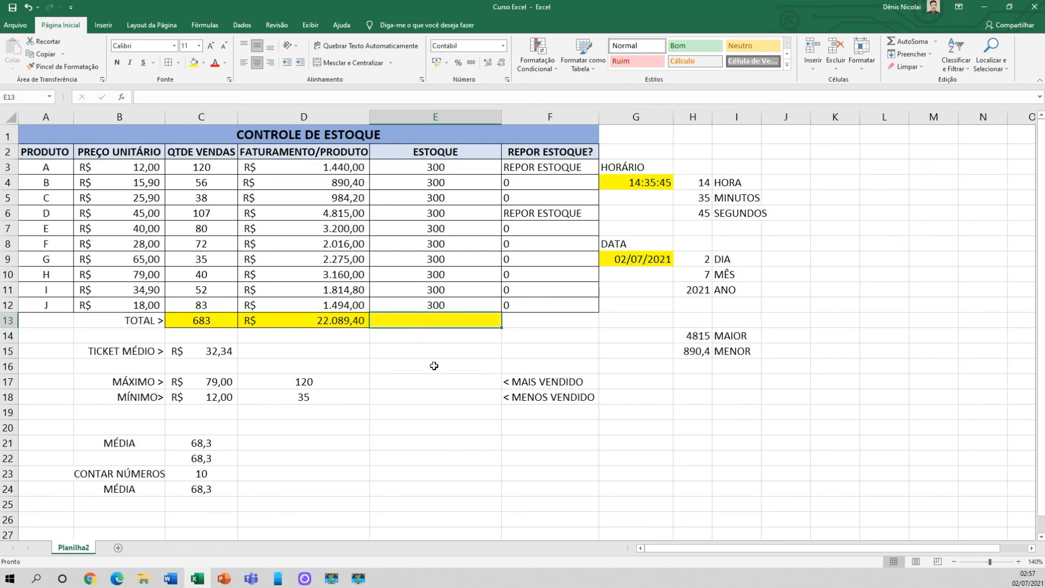
type("=SE")
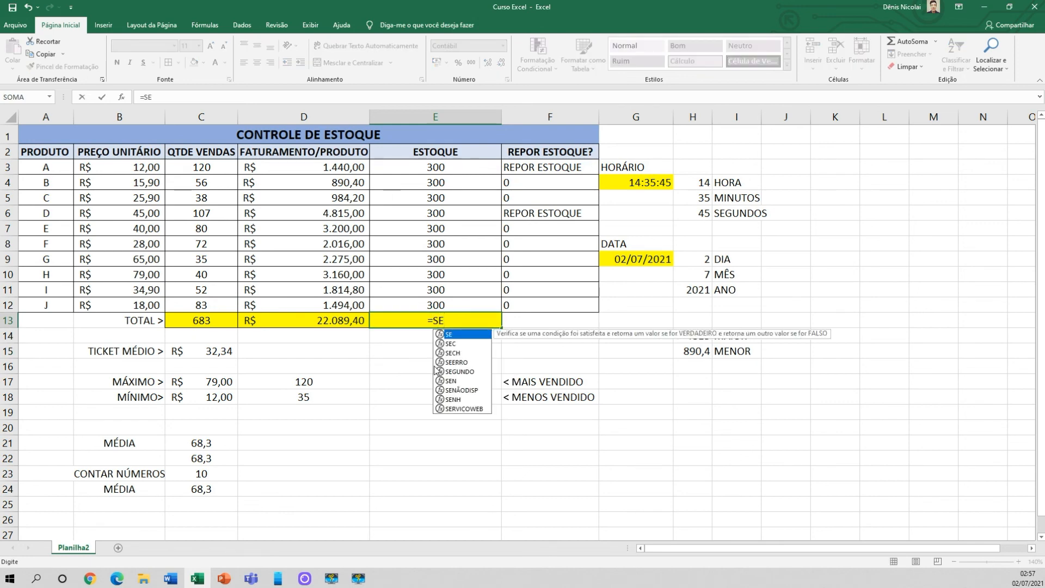
left_click(321, 323)
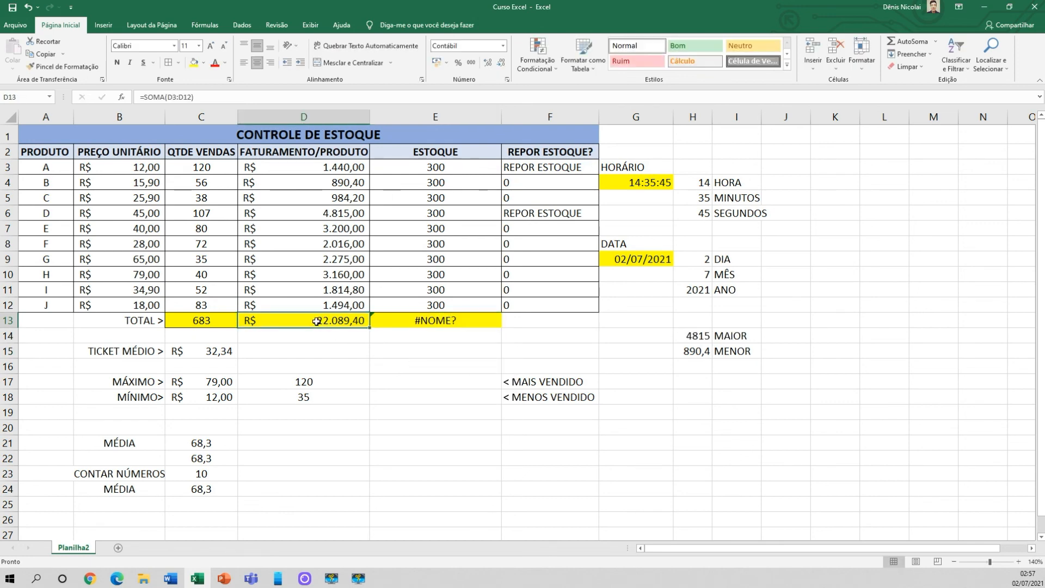
left_click(409, 325)
double_click(447, 323)
type("(")
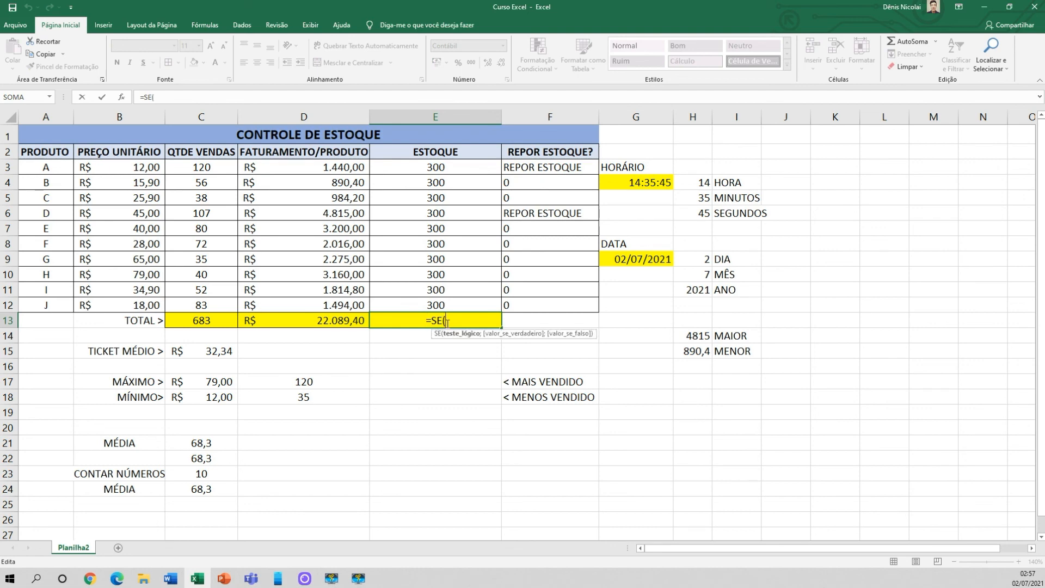
left_click(334, 323)
type("<")
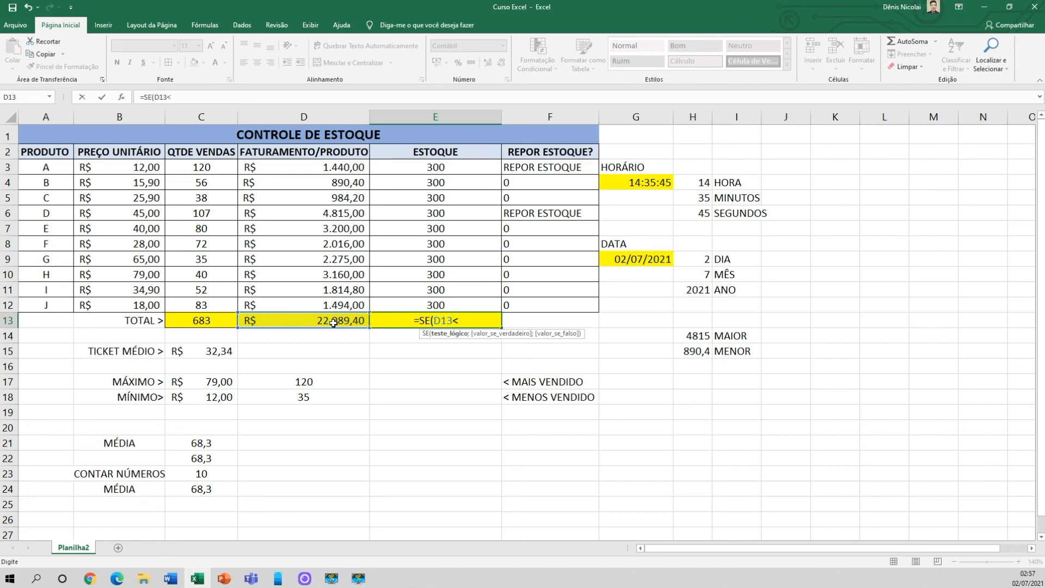
type("20")
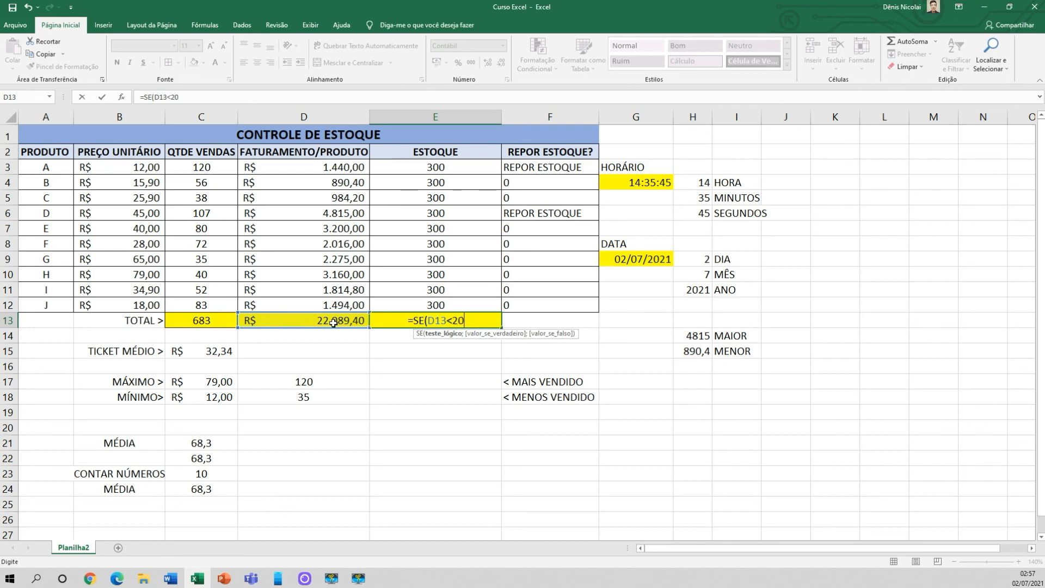
type("000;")
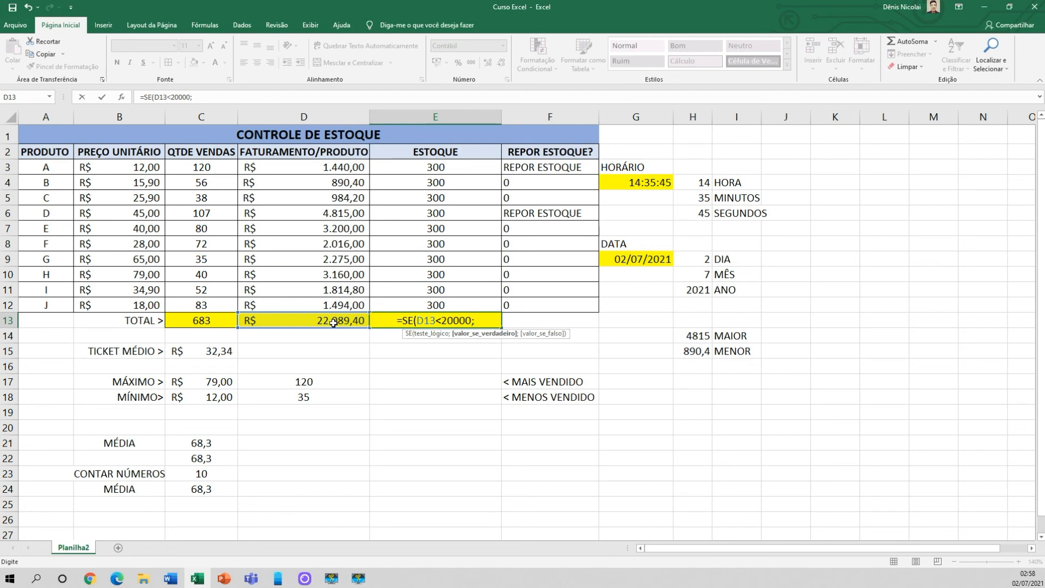
- Complete E13's SE formula with "VENDA MAIS" as the true value and "META BATIDA" as the false value
type("\"VENDA")
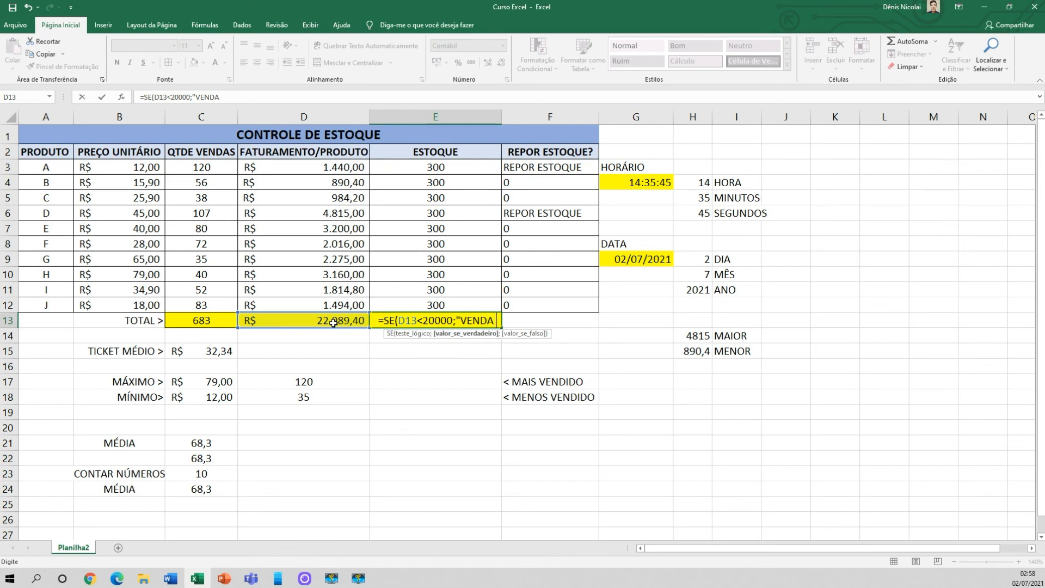
type(" MAIS\";\"")
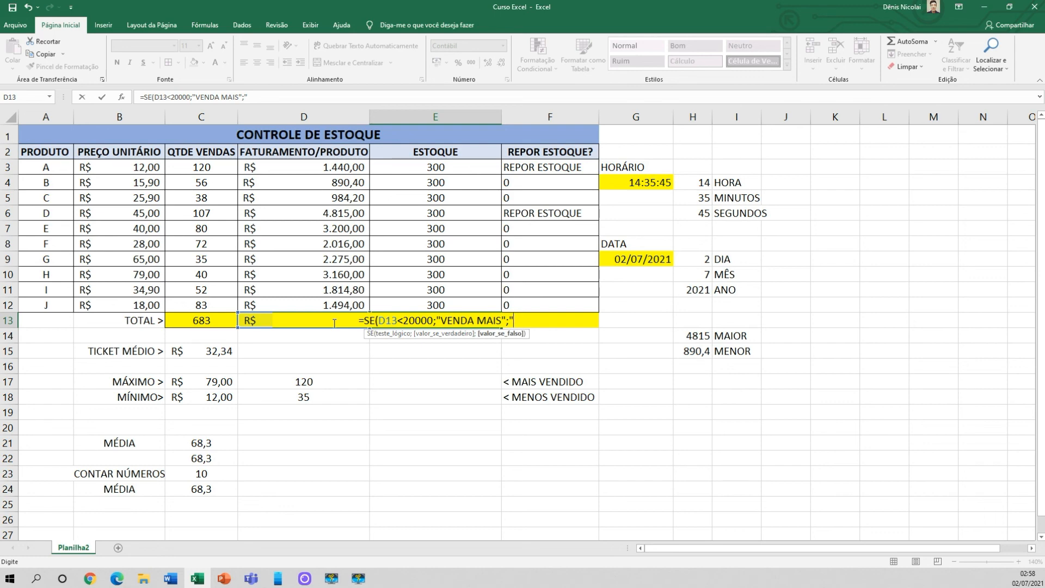
type("ME")
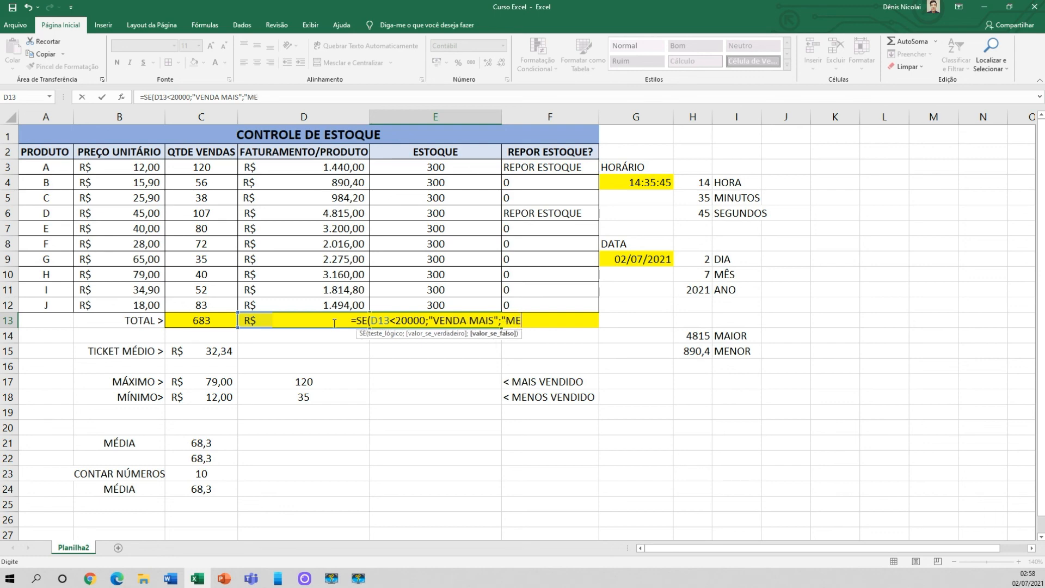
type("TA BATIDA")
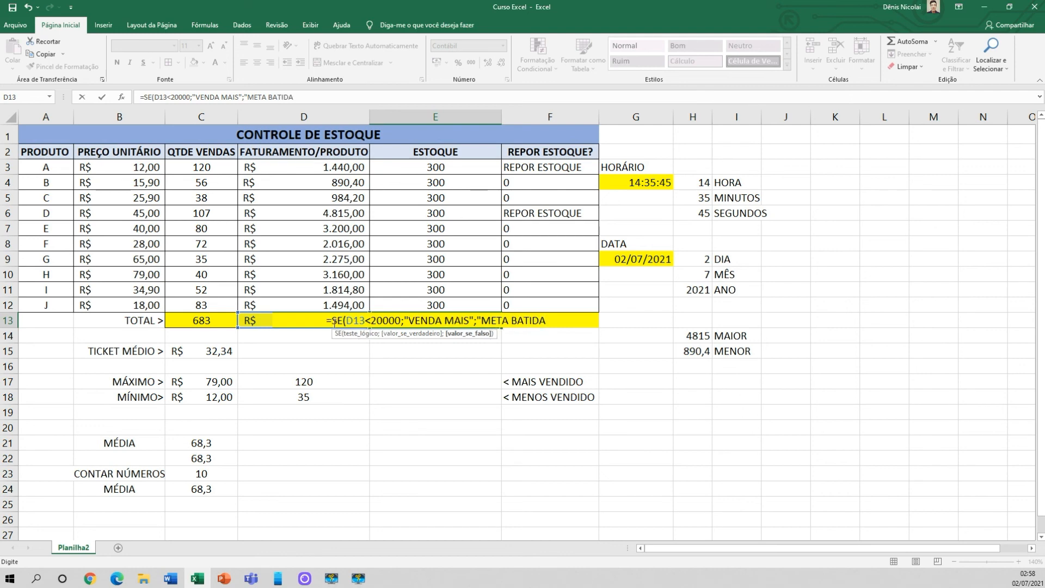
type("\"")
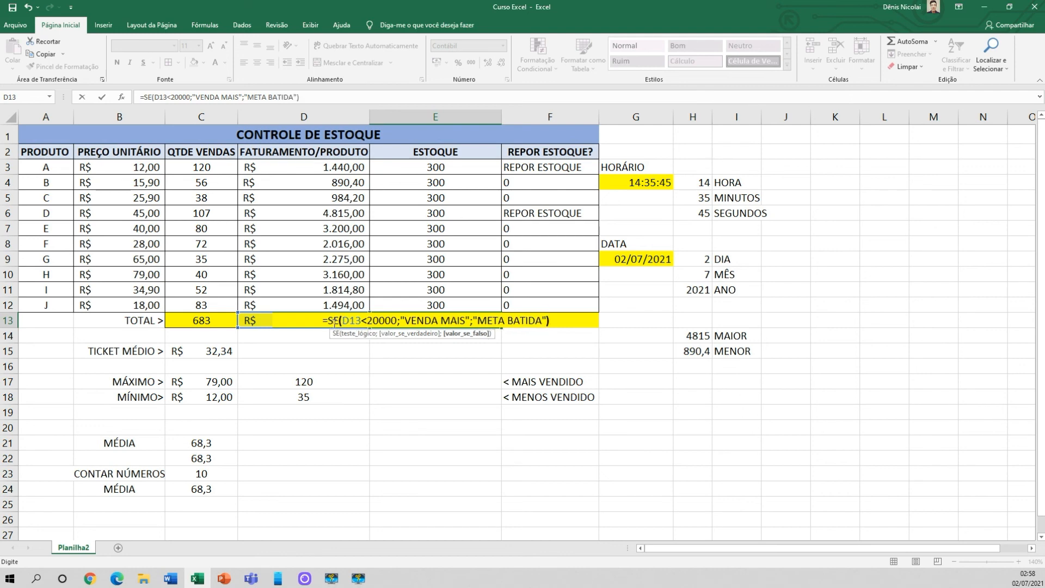
type(")")
key("Return")
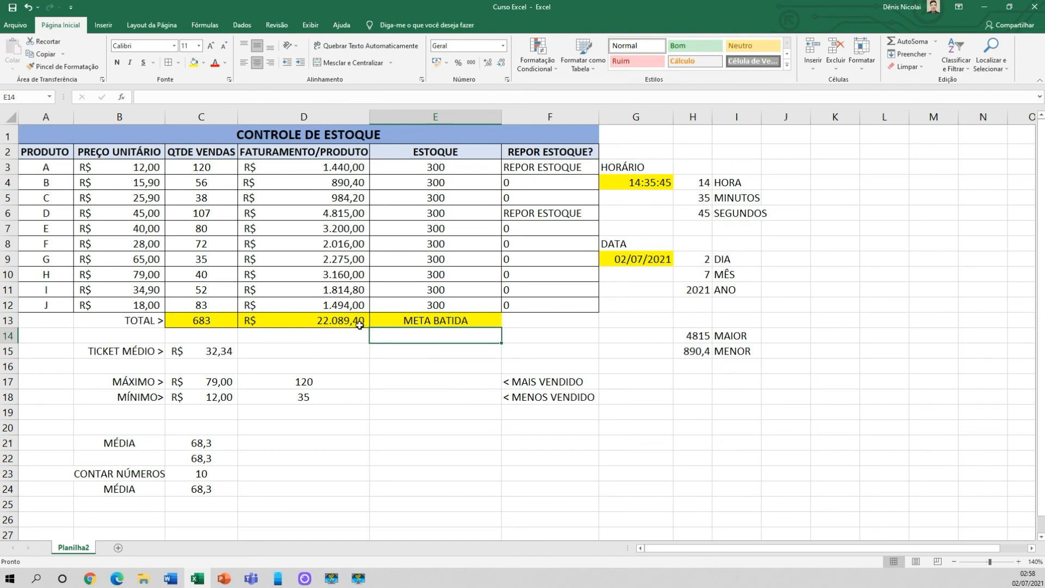
- Review E13's SE formula, D13's total formula and product D's revenue formula in D6, leaving them unmodified
left_click(354, 325)
double_click(423, 324)
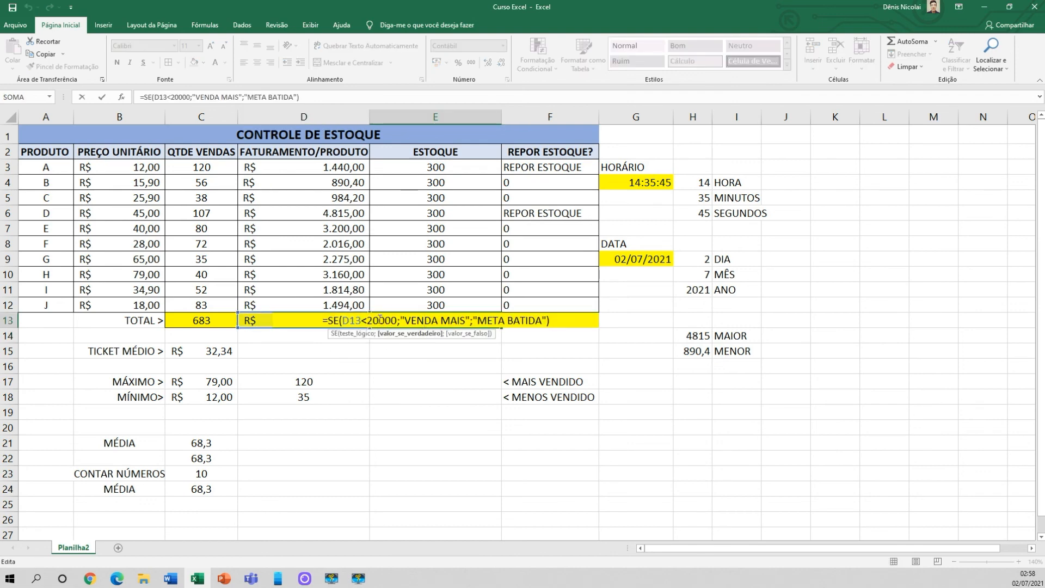
left_click(486, 322)
key("ctrl+Return")
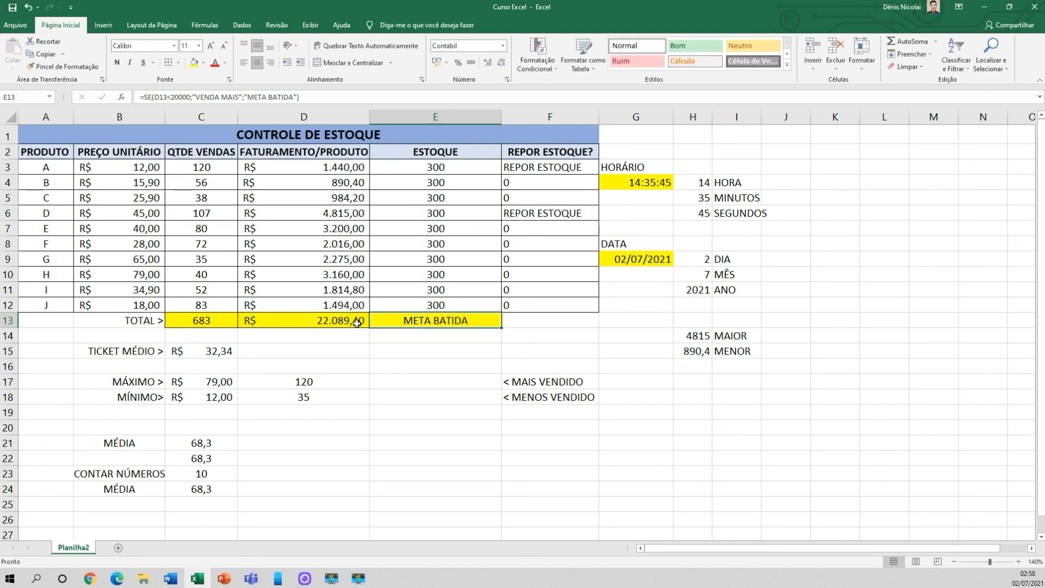
double_click(325, 321)
key("Escape")
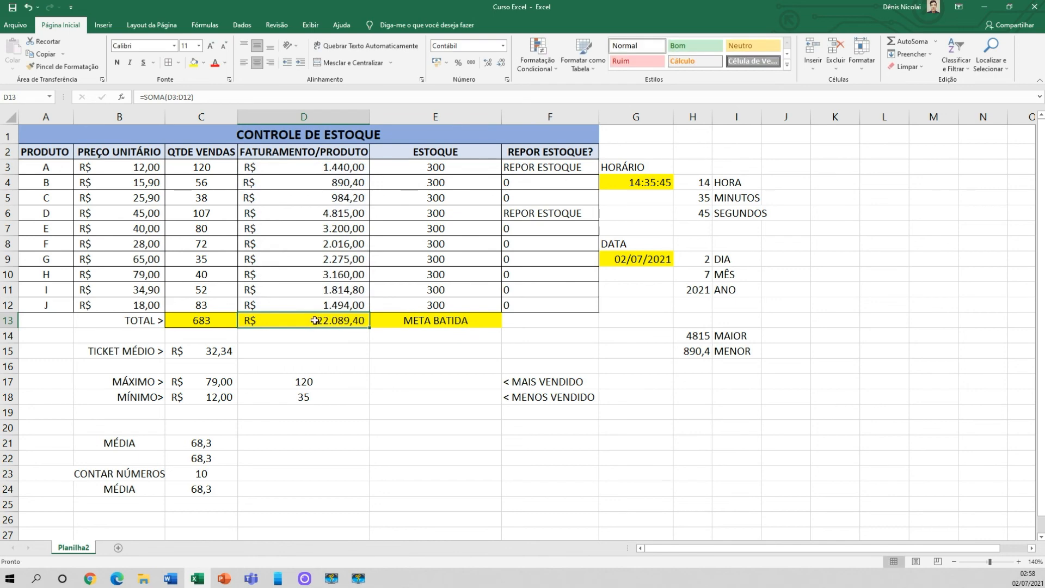
double_click(320, 213)
key("Escape")
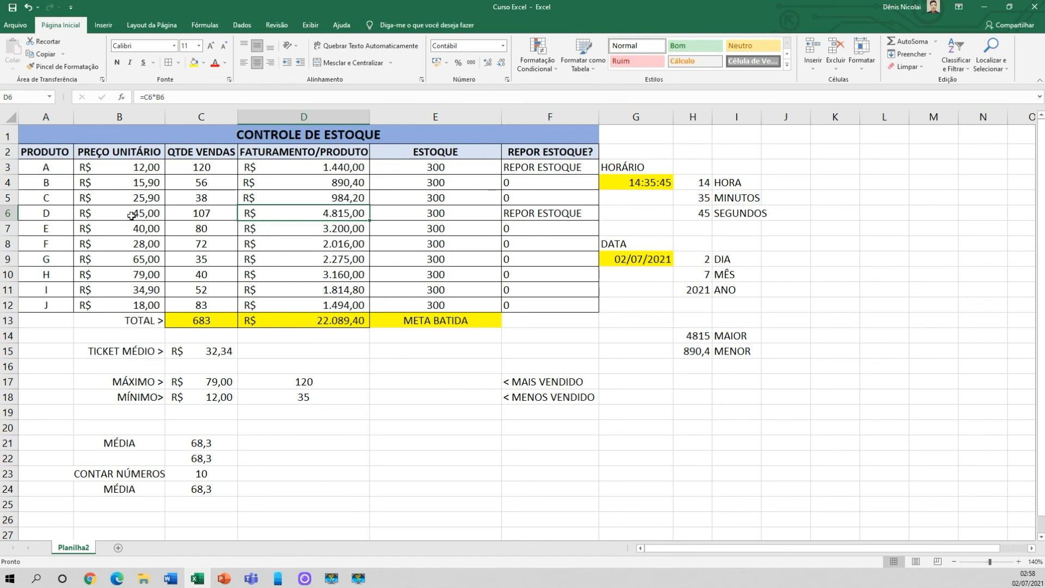
- Set product D's QTDE VENDAS in C6 to 15
left_click(206, 214)
double_click(205, 214)
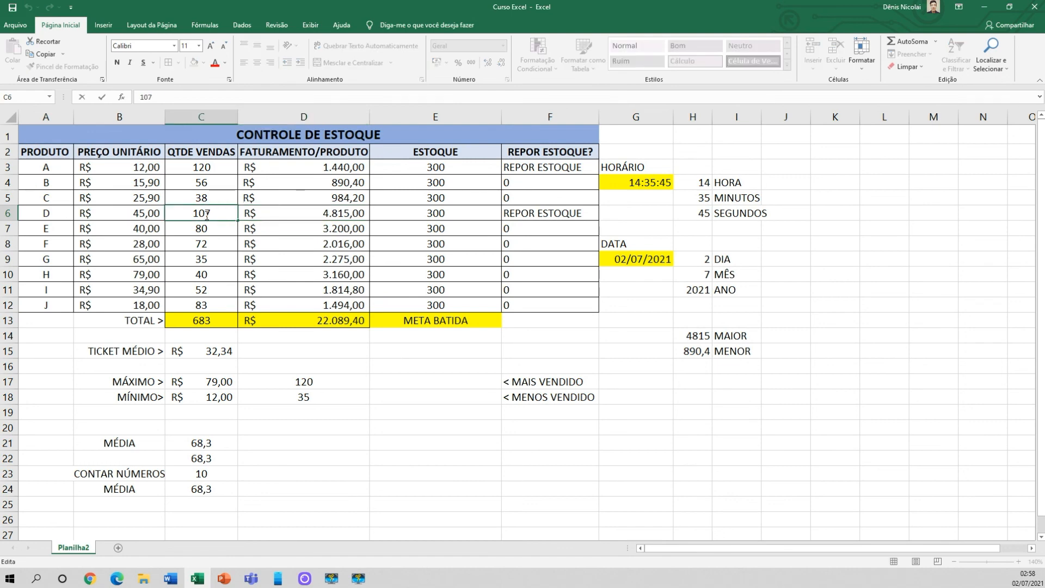
key("BackSpace")
key("BackSpace")
key("BackSpace")
type("15")
key("Return")
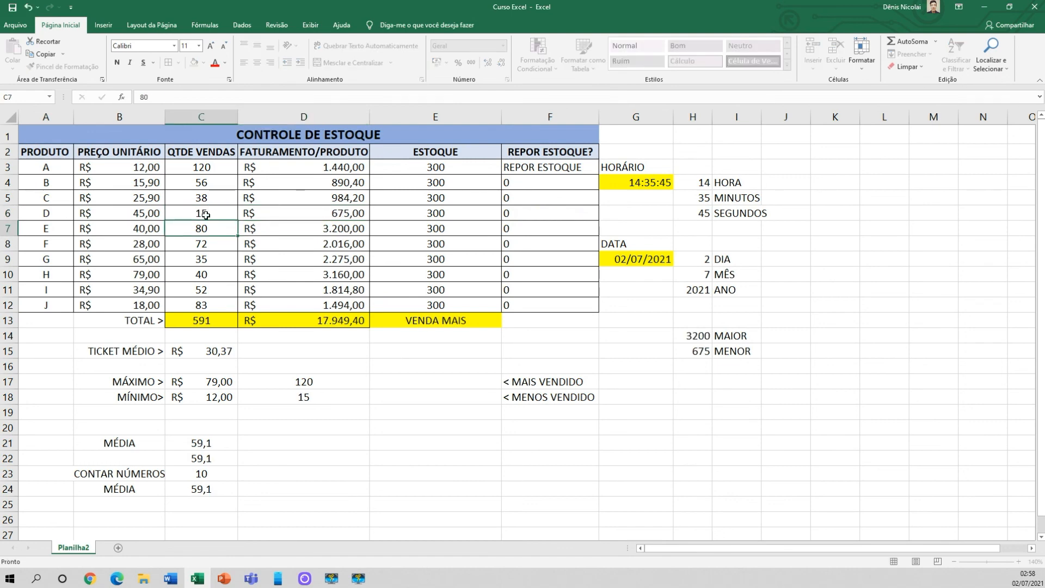
- Compare E13's result and SE formula arguments with the revenue total in D13 without altering them
left_click(437, 325)
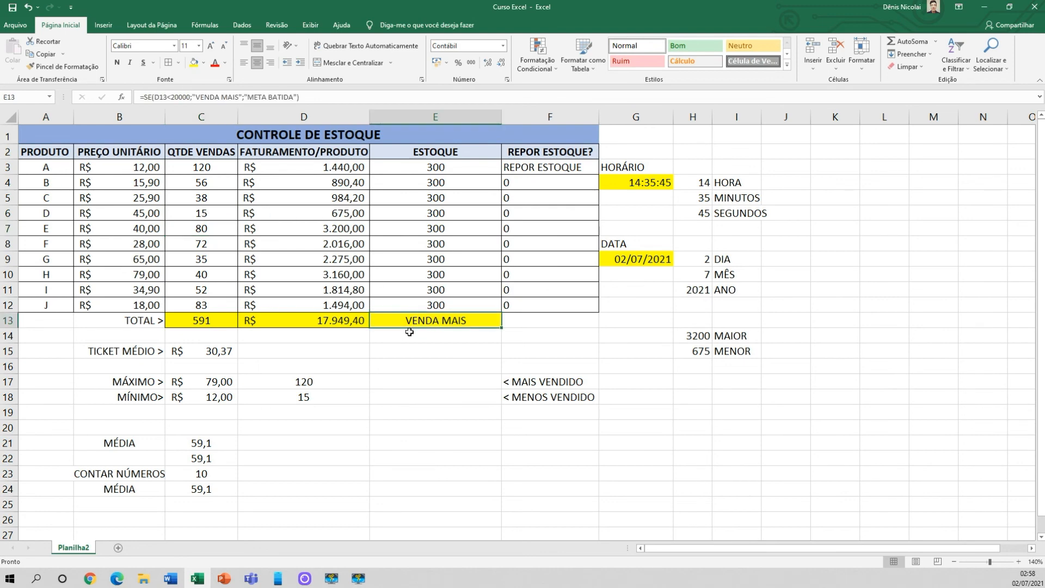
left_click(322, 321)
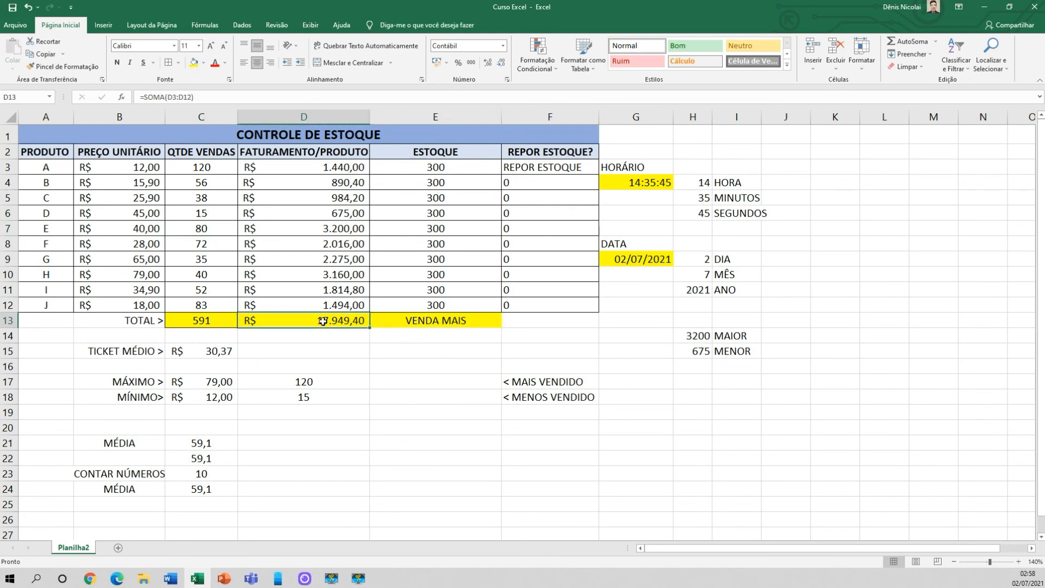
double_click(423, 325)
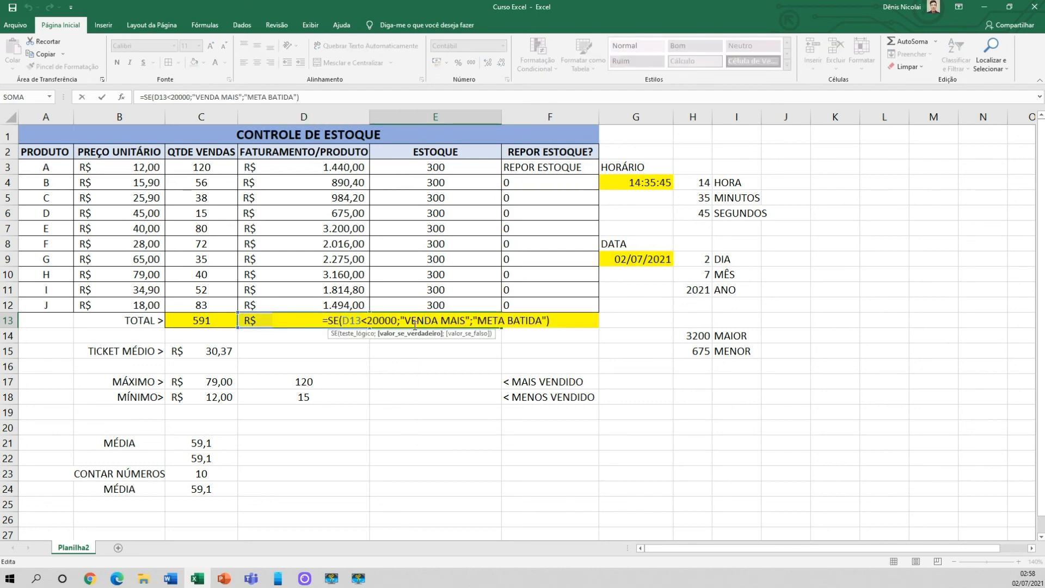
key("Escape")
left_click(355, 324)
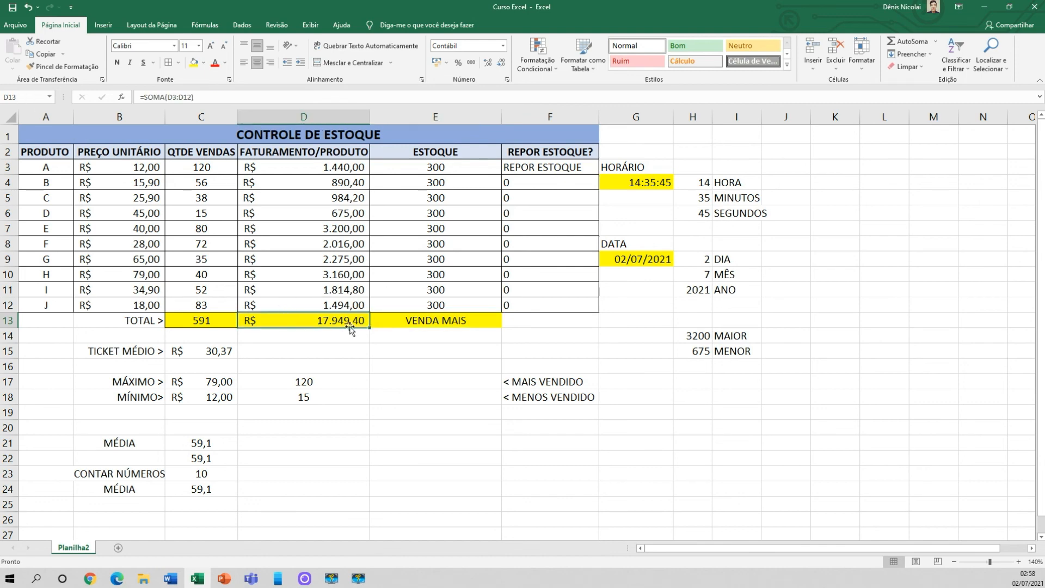
double_click(419, 320)
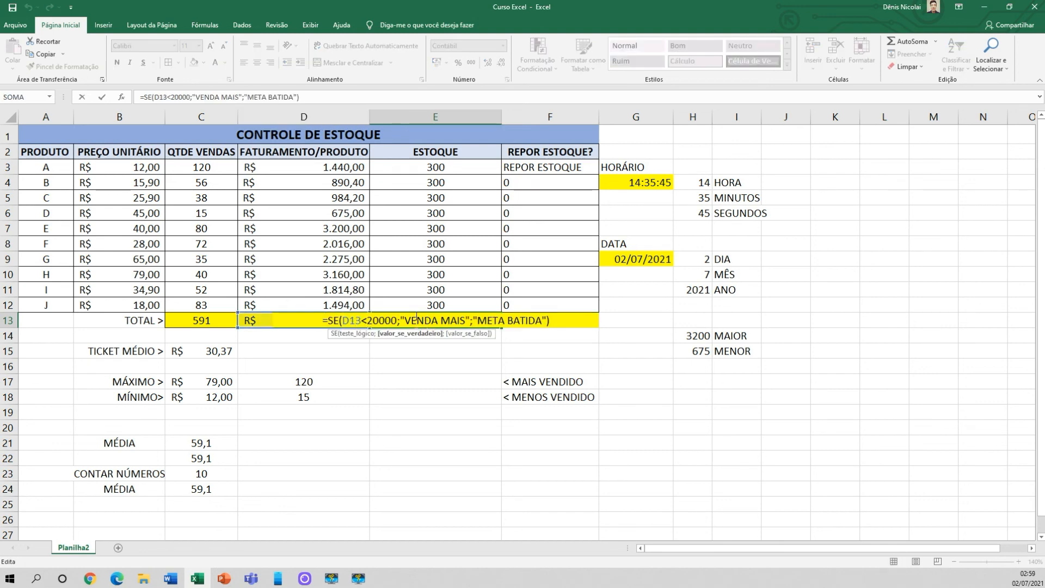
key("Escape")
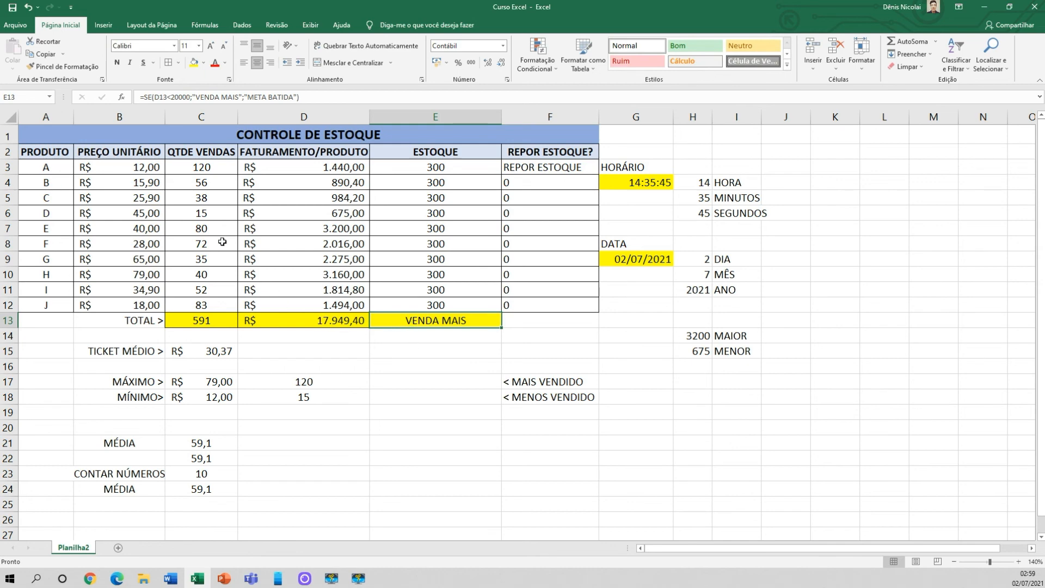
- Undo the last change to product D's QTDE VENDAS and check the goal result in E13
key("ctrl+z")
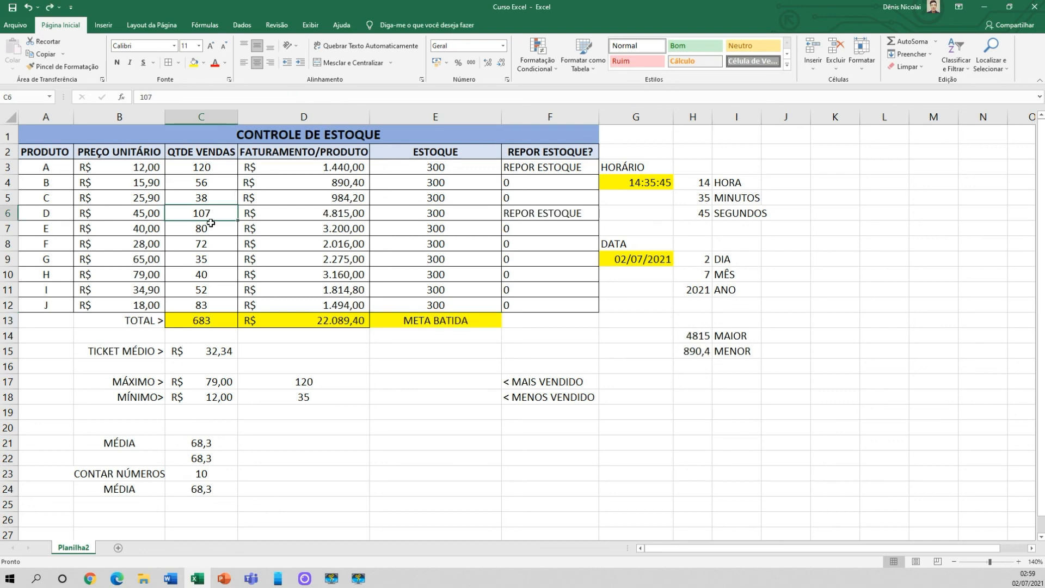
left_click(427, 319)
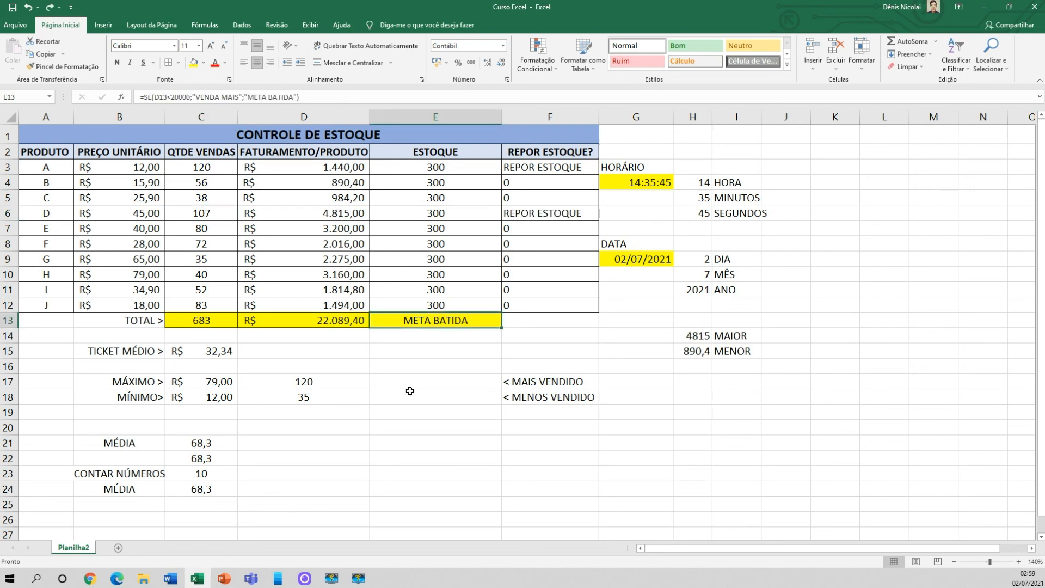
left_click(426, 347)
left_click(427, 324)
- Write "SE" in double quotation marks in E15 and select the whole text in the cell
left_click(430, 347)
type("SE")
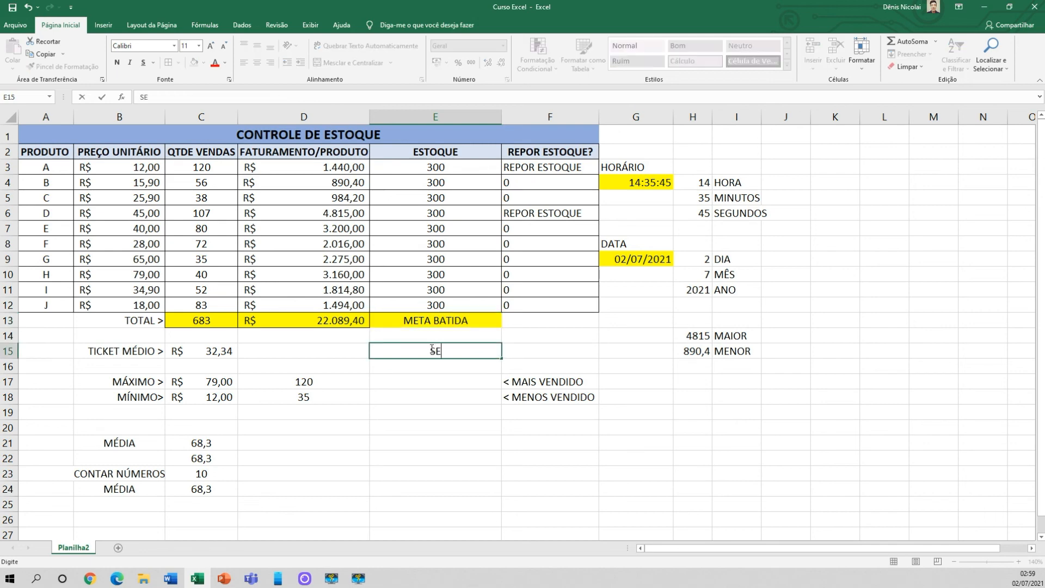
type("\"")
left_click(431, 350)
type("\"")
left_click_drag(450, 350, 376, 353)
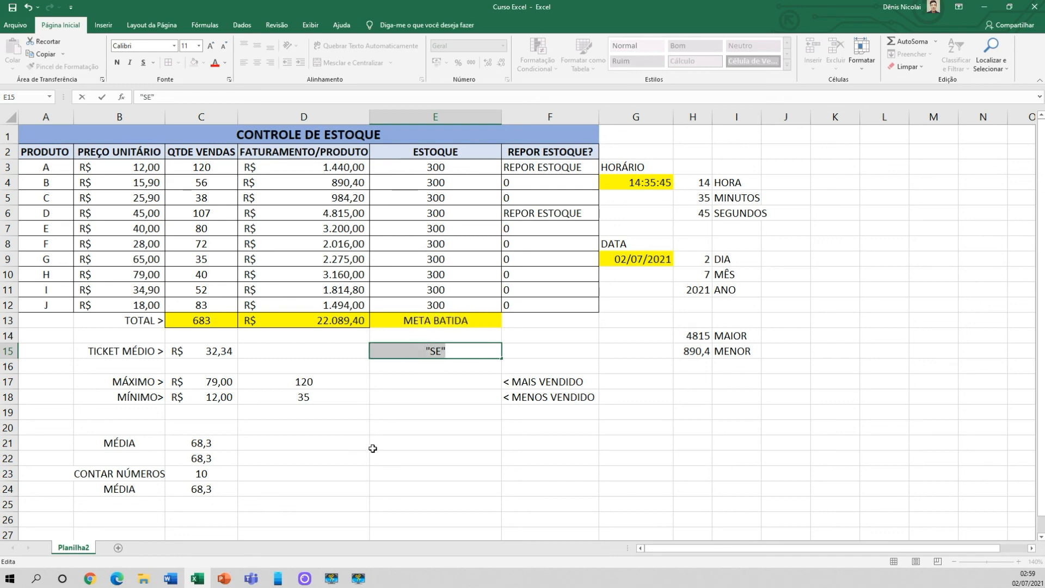